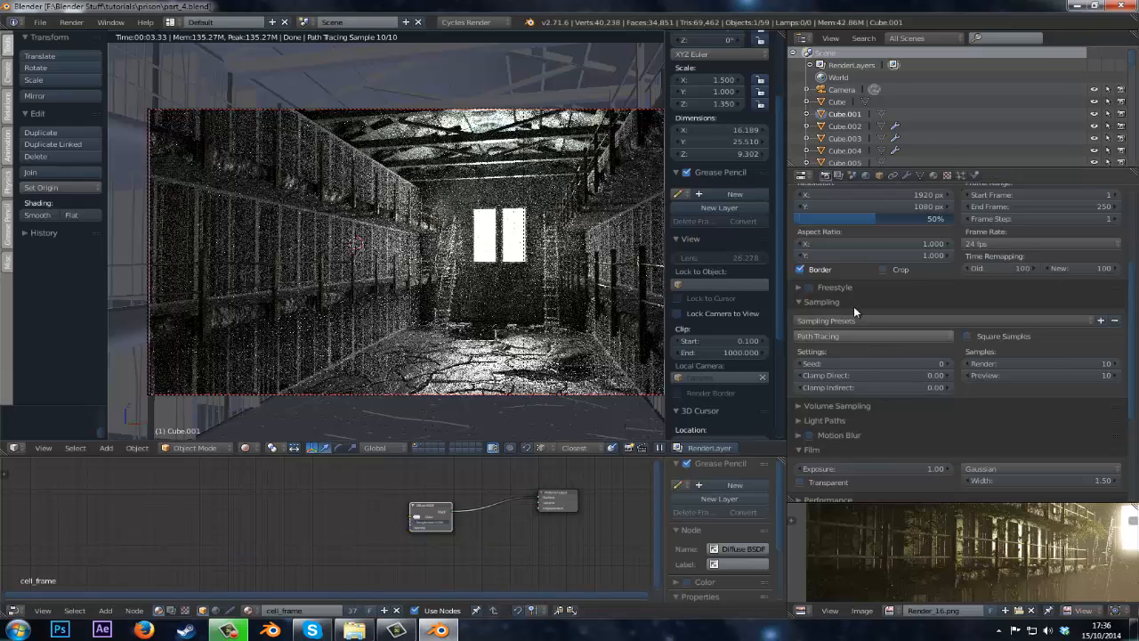
Set the Clamp Direct sampling value to 1 in the render settings.
scroll(861, 239, "up", 5)
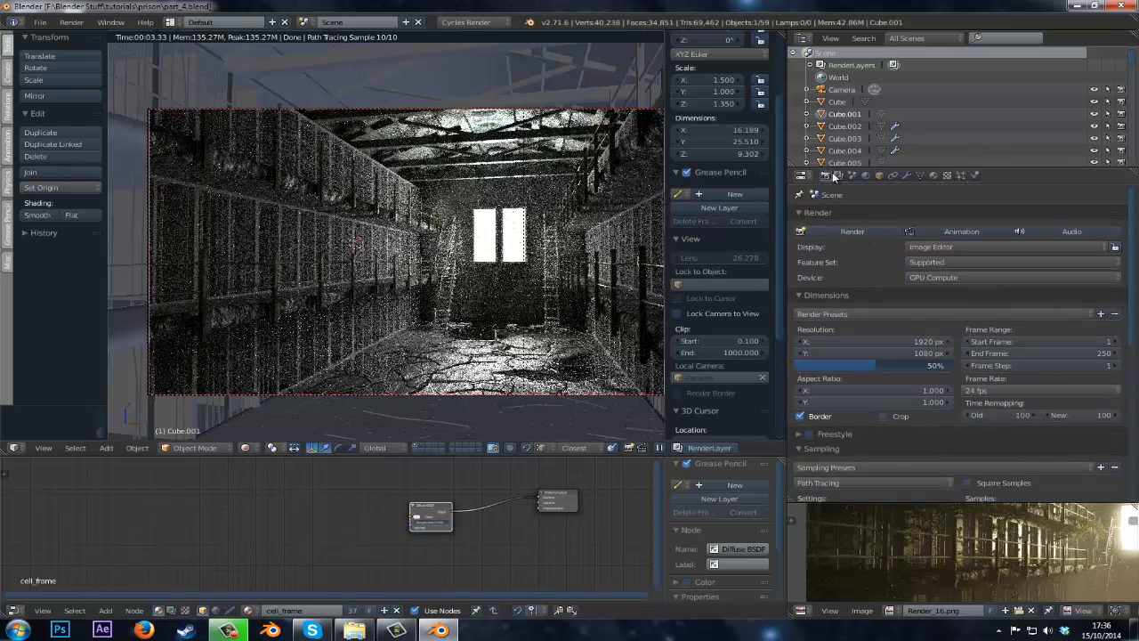
scroll(911, 361, "down", 7)
scroll(841, 415, "up", 1)
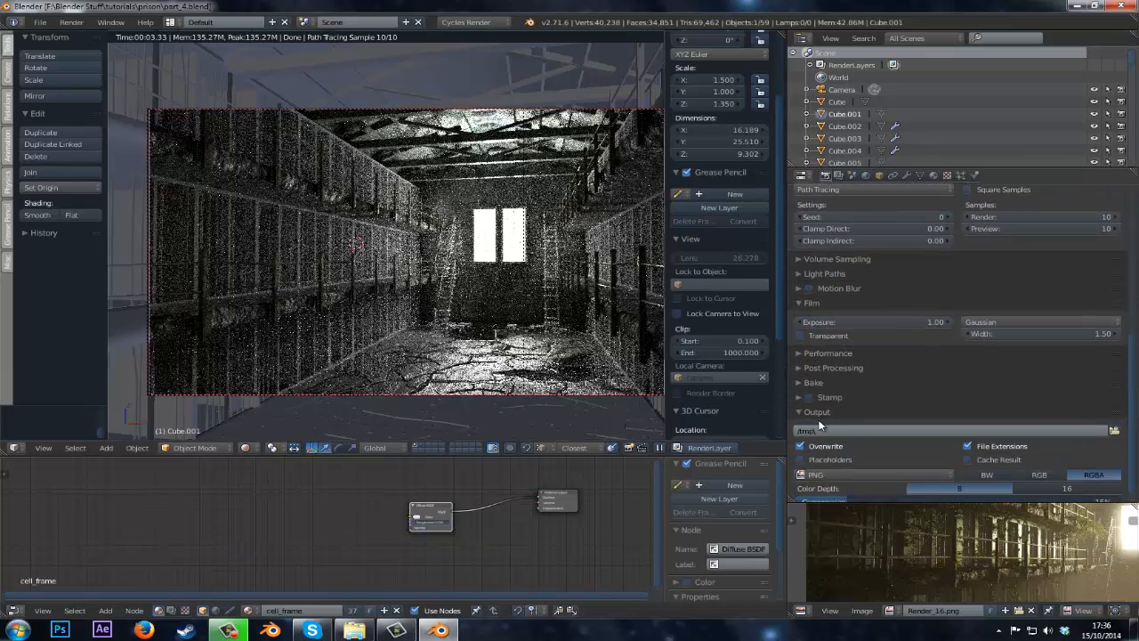
scroll(832, 420, "down", 1)
scroll(818, 424, "up", 1)
scroll(819, 424, "up", 1)
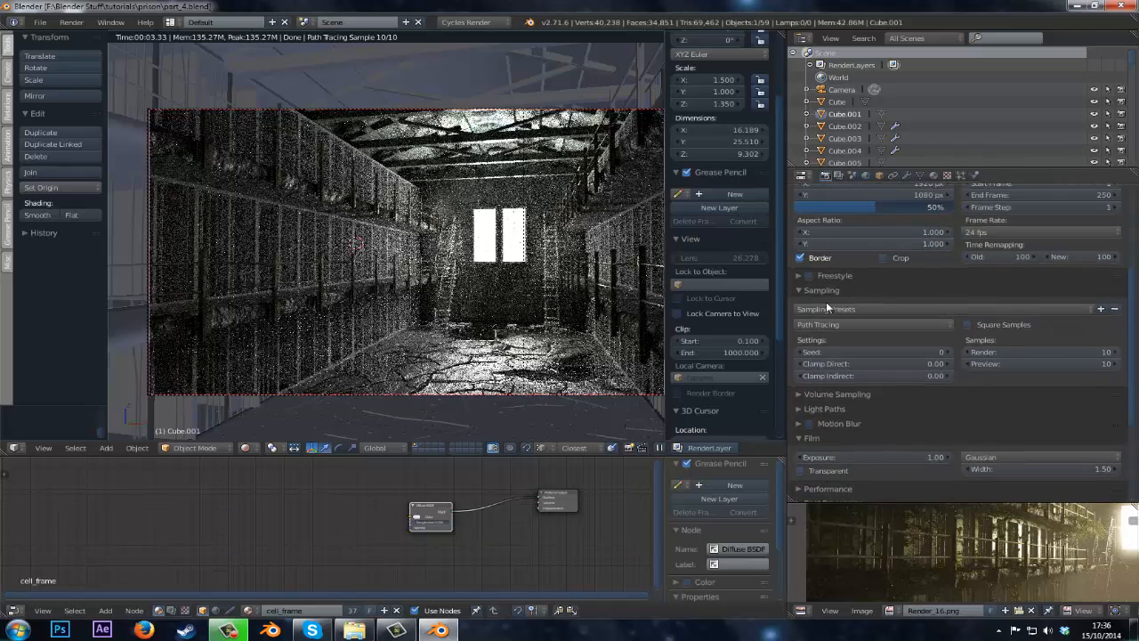
left_click(837, 365)
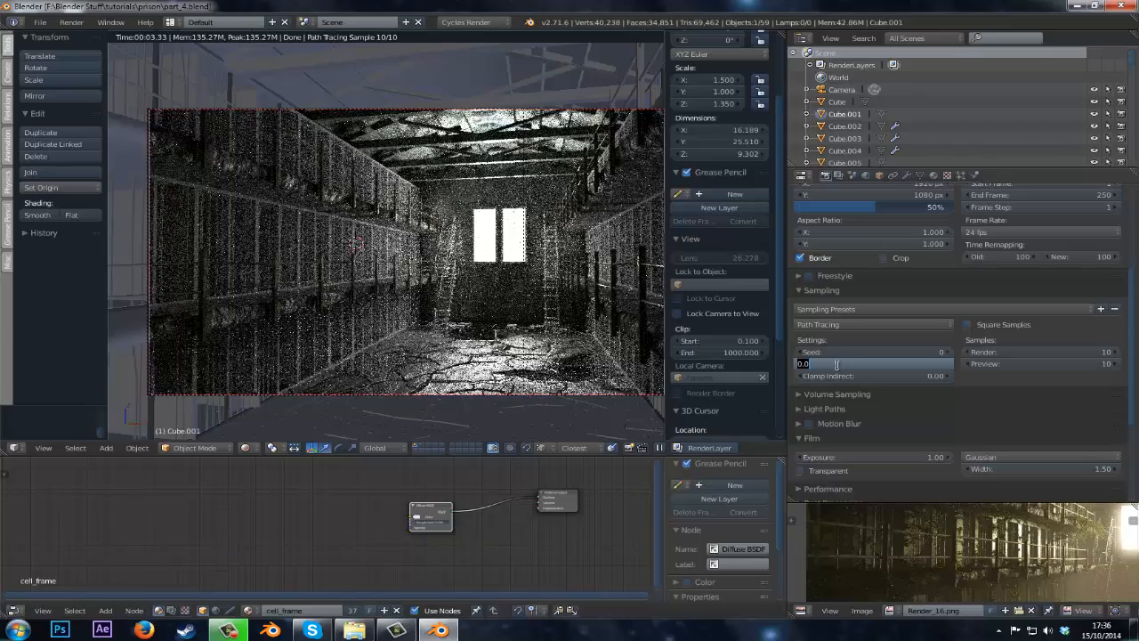
type("1")
key("Return")
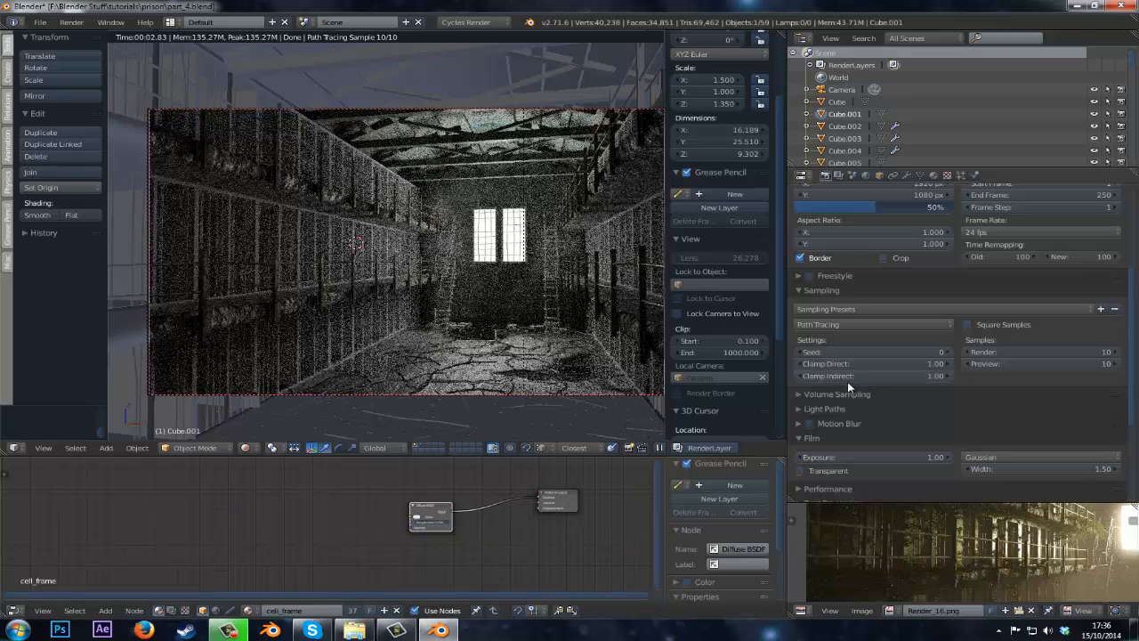
Save the file and switch the viewport out of rendered shading.
key("ctrl+s")
left_click(536, 332)
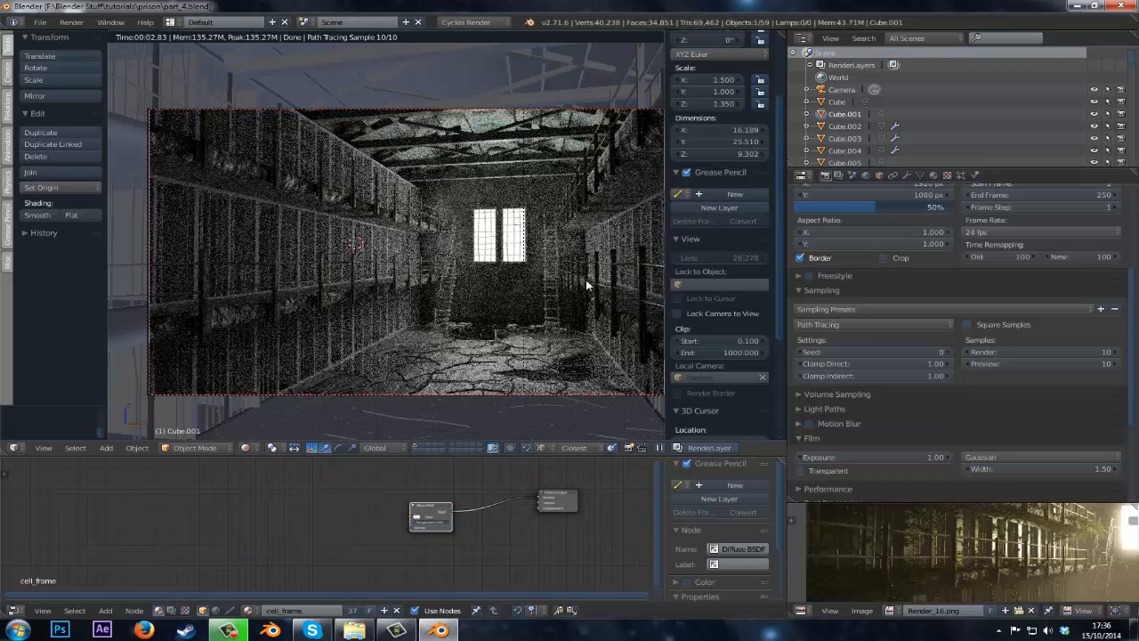
key("z")
key("z")
Select the staircase and open its cell_frame material in the material properties.
right_click(445, 316)
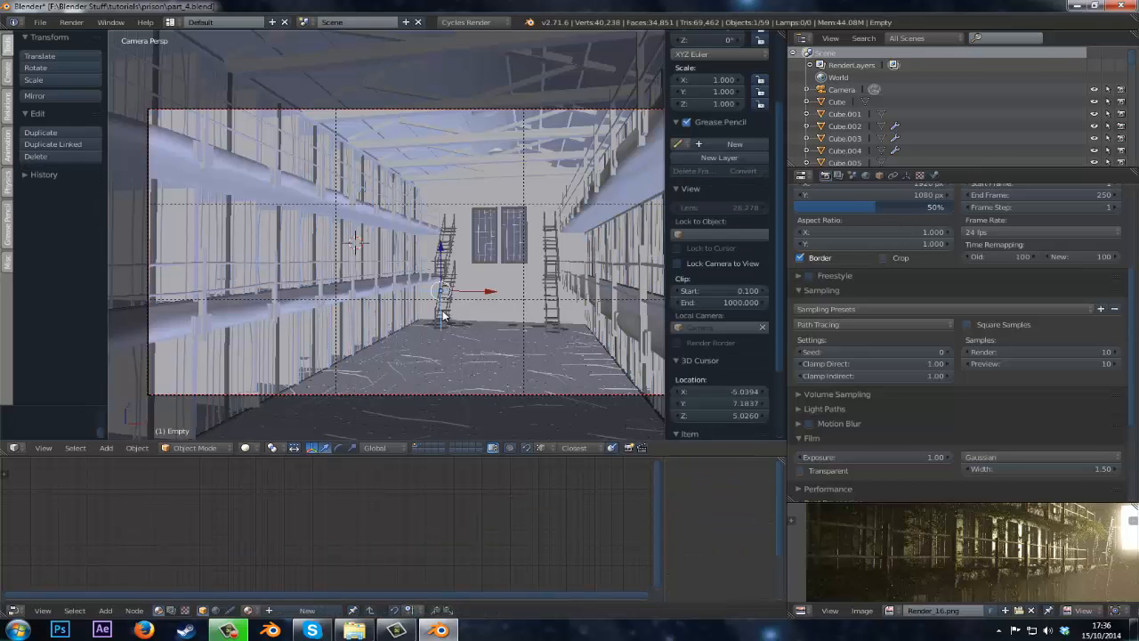
left_click(933, 177)
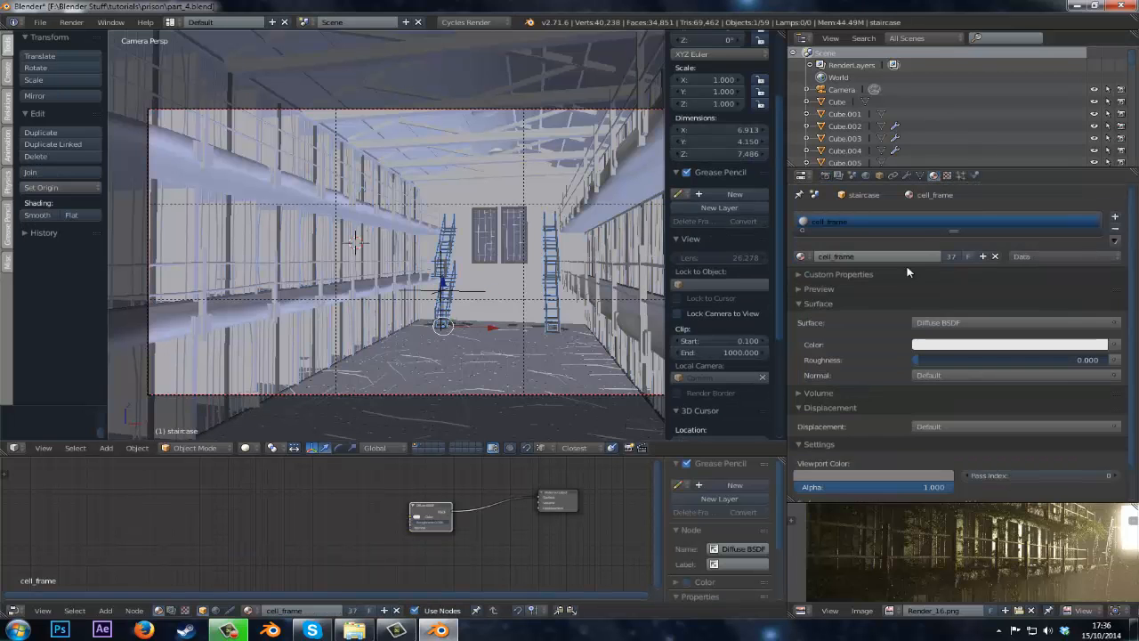
scroll(340, 353, "up", 4)
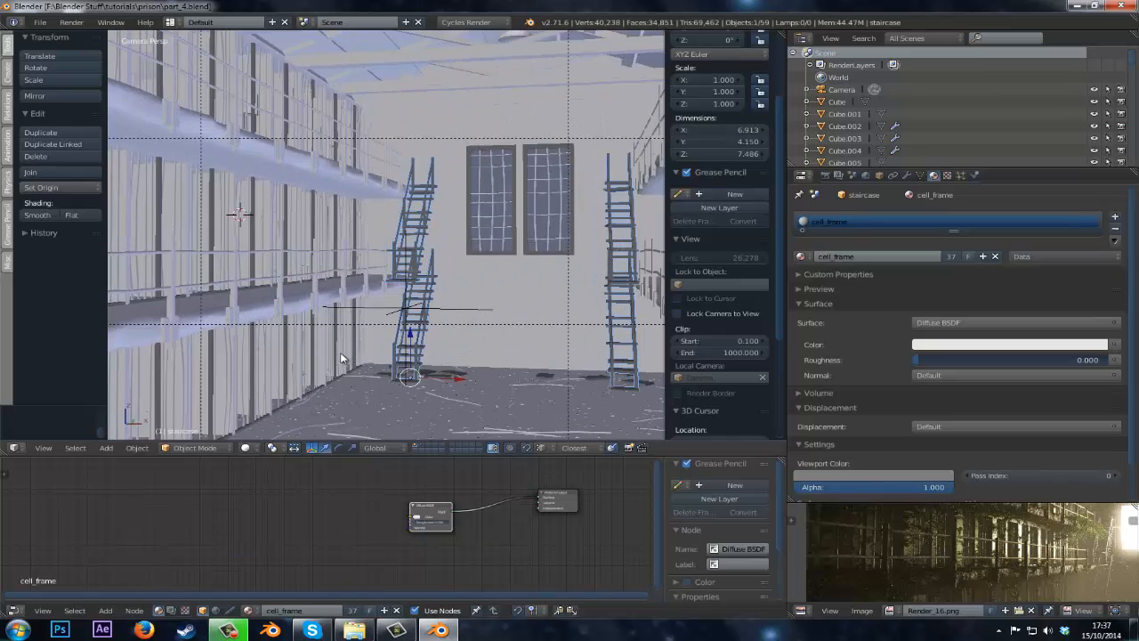
scroll(340, 353, "up", 2)
scroll(367, 329, "up", 3)
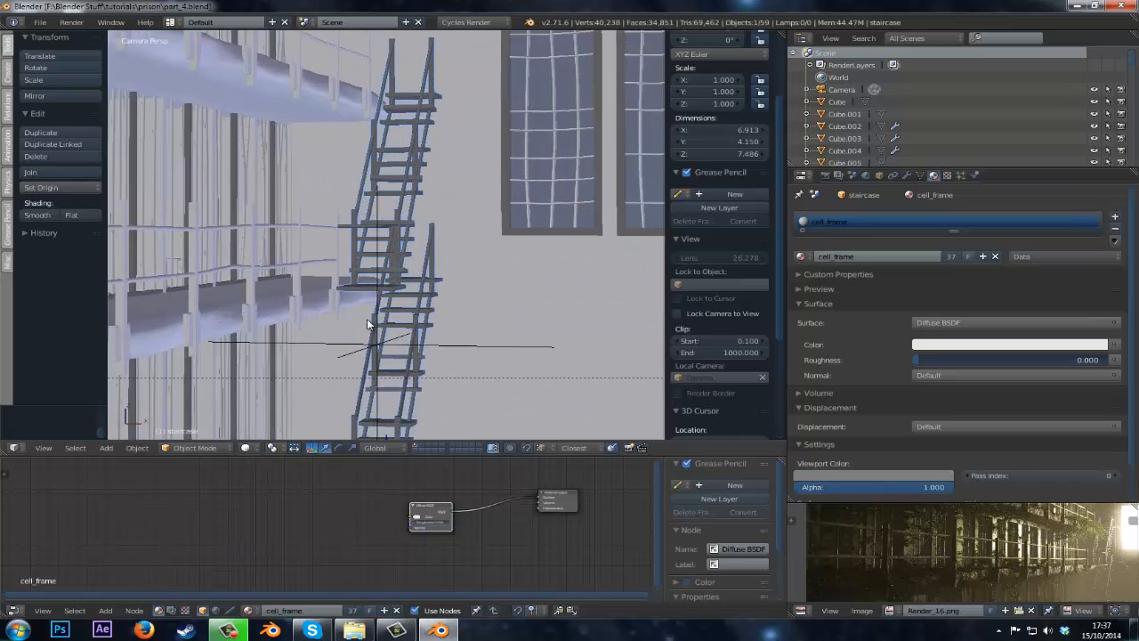
scroll(366, 325, "up", 1)
scroll(486, 554, "up", 5)
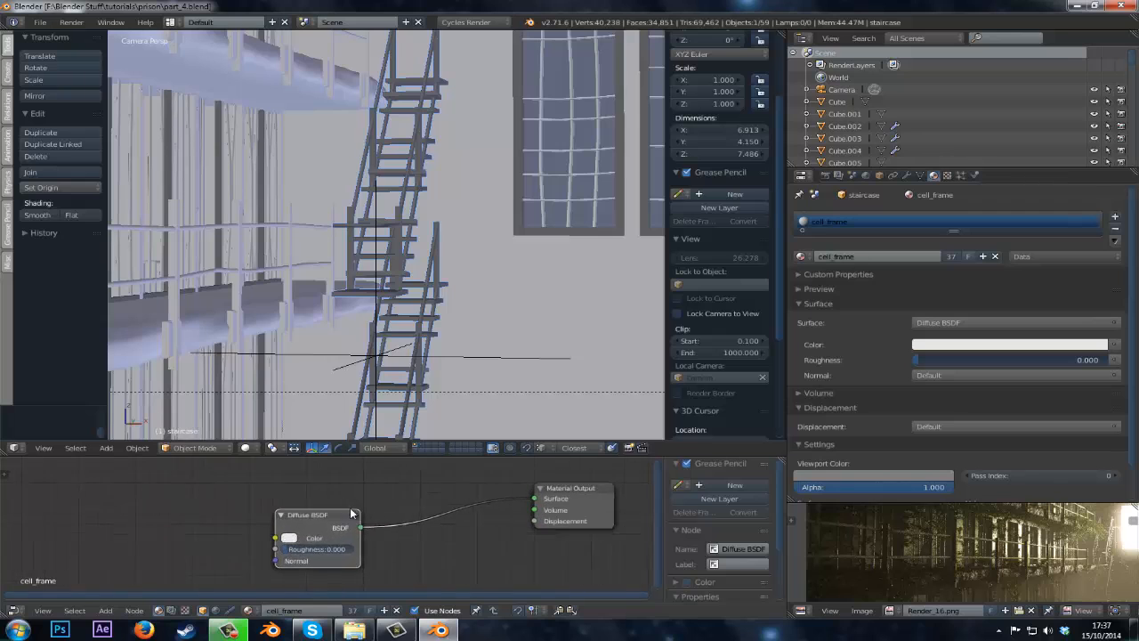
Delete the Diffuse BSDF node from the cell_frame material.
middle_click_drag(351, 514, 345, 529)
left_click_drag(318, 535, 410, 522)
middle_click_drag(368, 518, 312, 503)
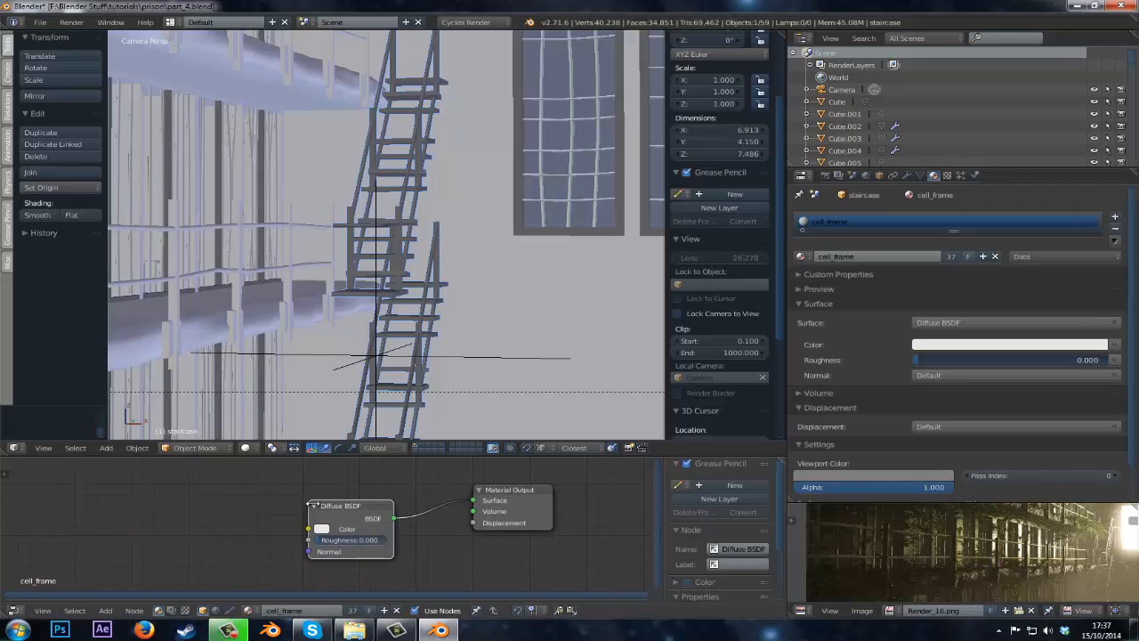
key("x")
Add a Glossy BSDF node and connect its BSDF output to the Material Output surface.
key("shift+a")
mouse_move(261, 508)
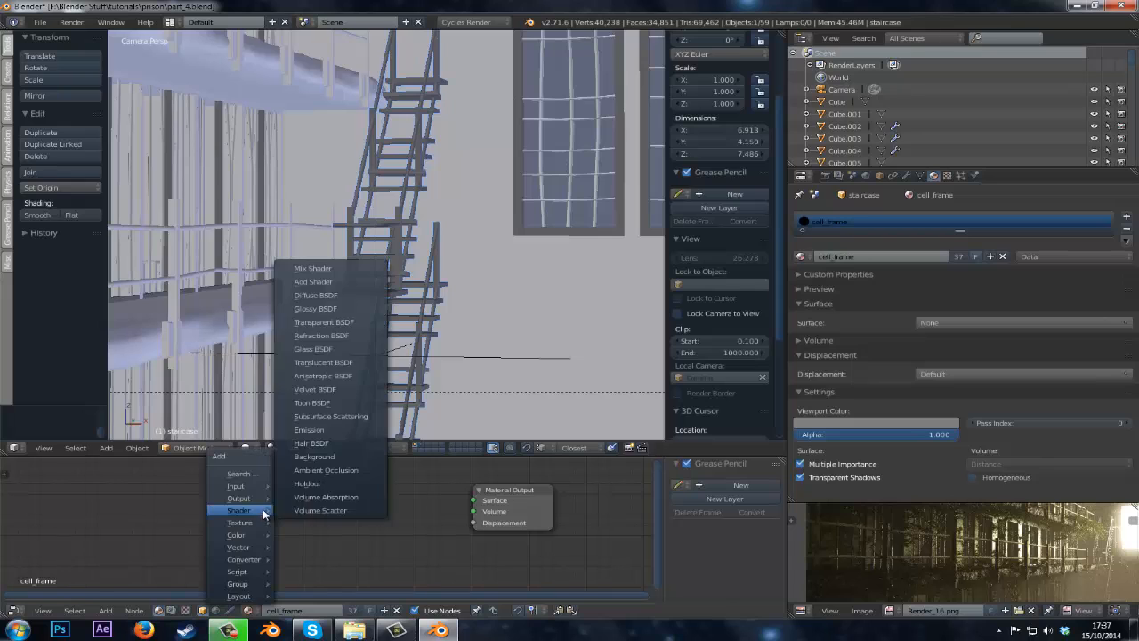
left_click(315, 308)
left_click(388, 511)
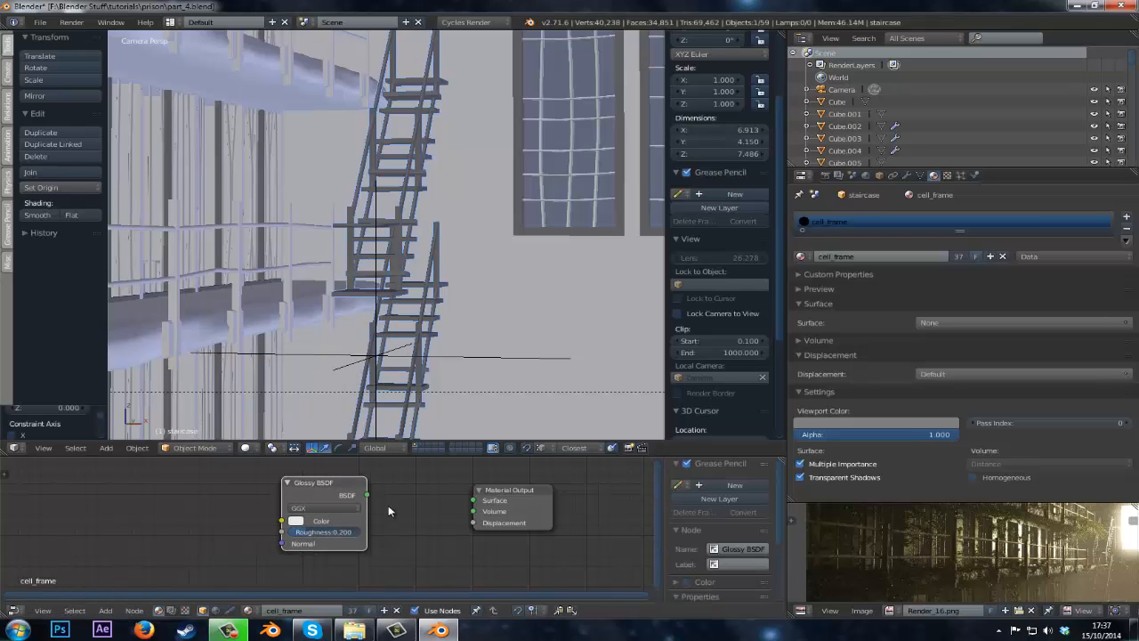
left_click_drag(365, 495, 473, 500)
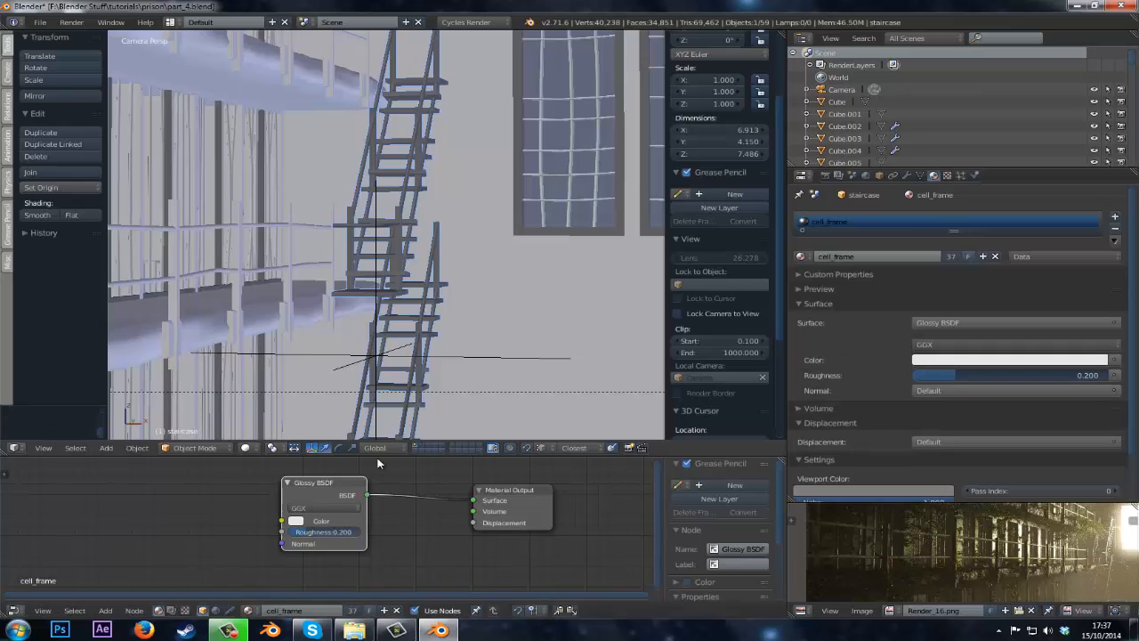
Add an Image Texture node to the material and load an existing image into it.
left_click_drag(373, 457, 372, 405)
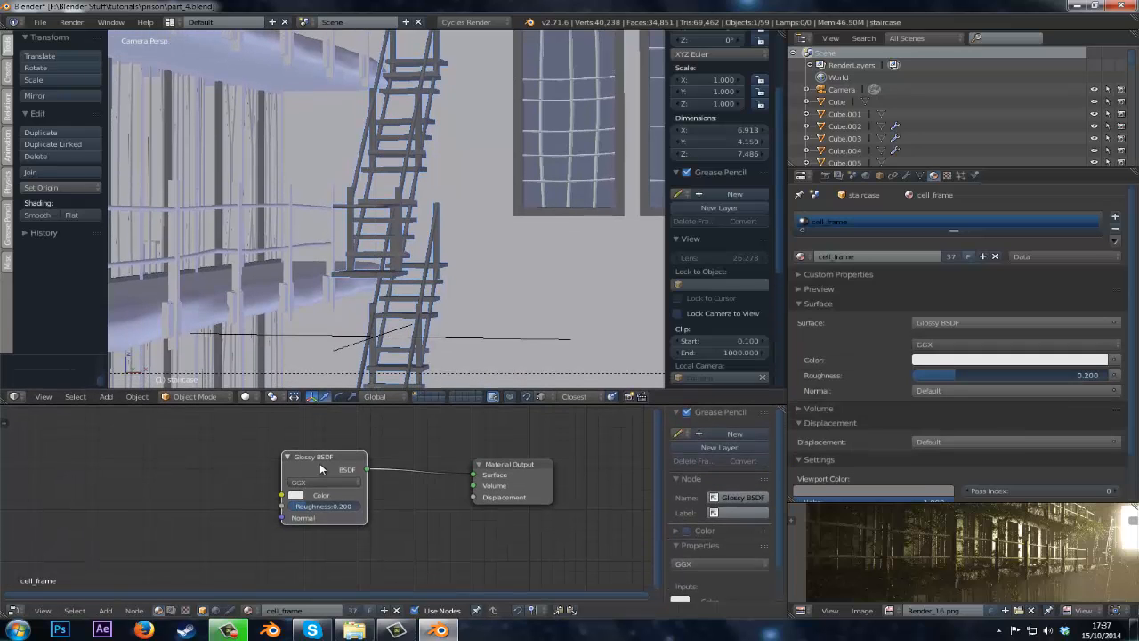
left_click_drag(320, 465, 267, 466)
scroll(480, 529, "down", 4)
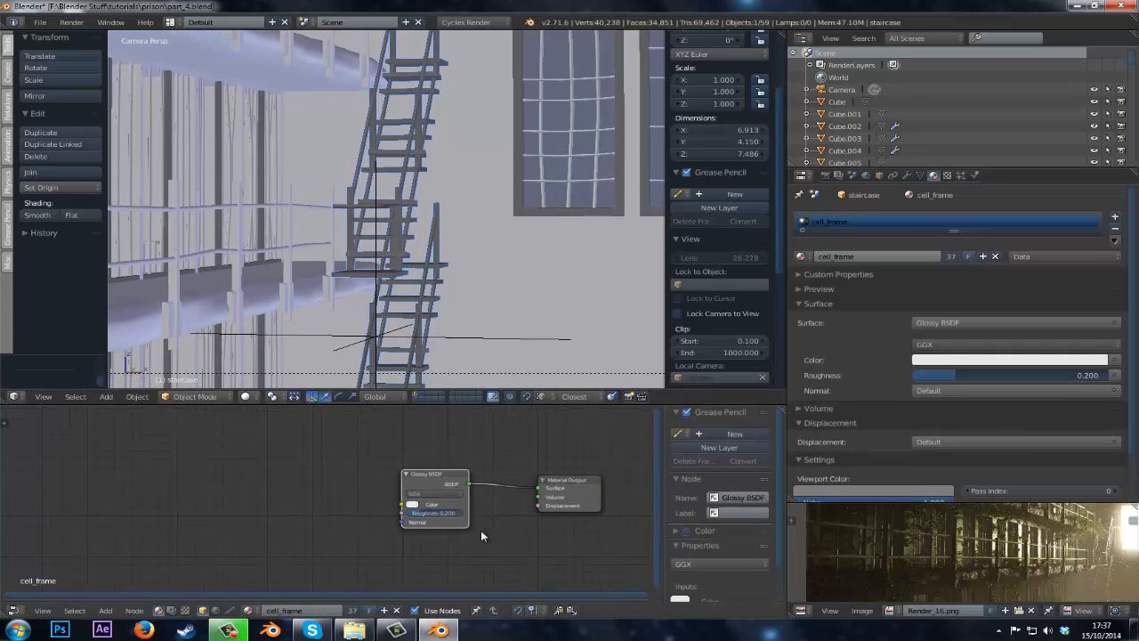
scroll(472, 534, "up", 1)
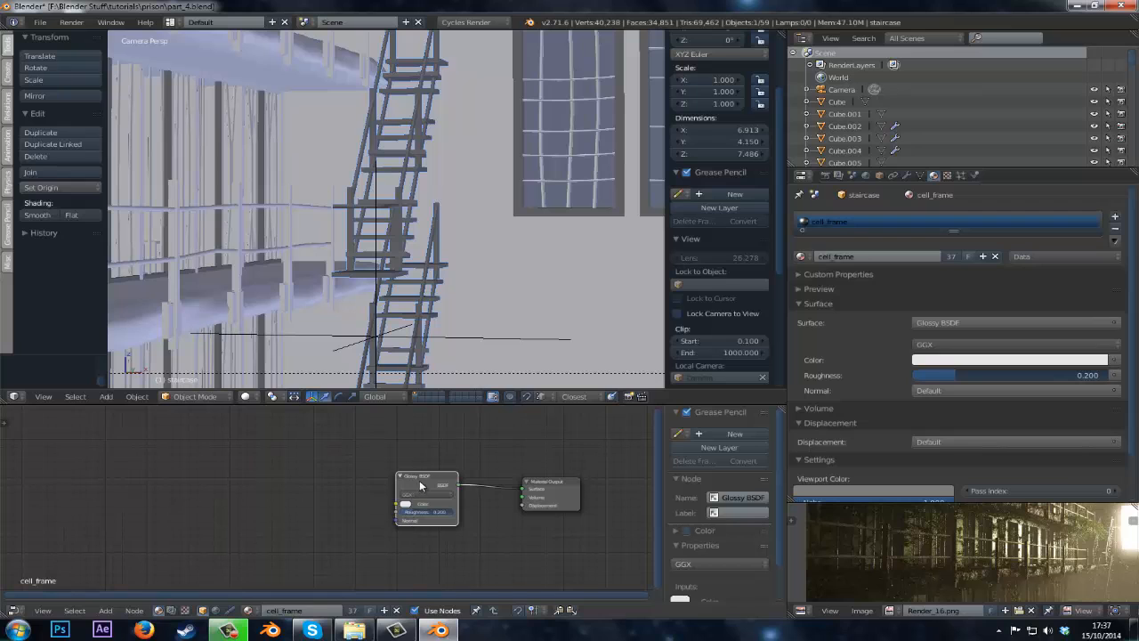
left_click_drag(420, 480, 419, 482)
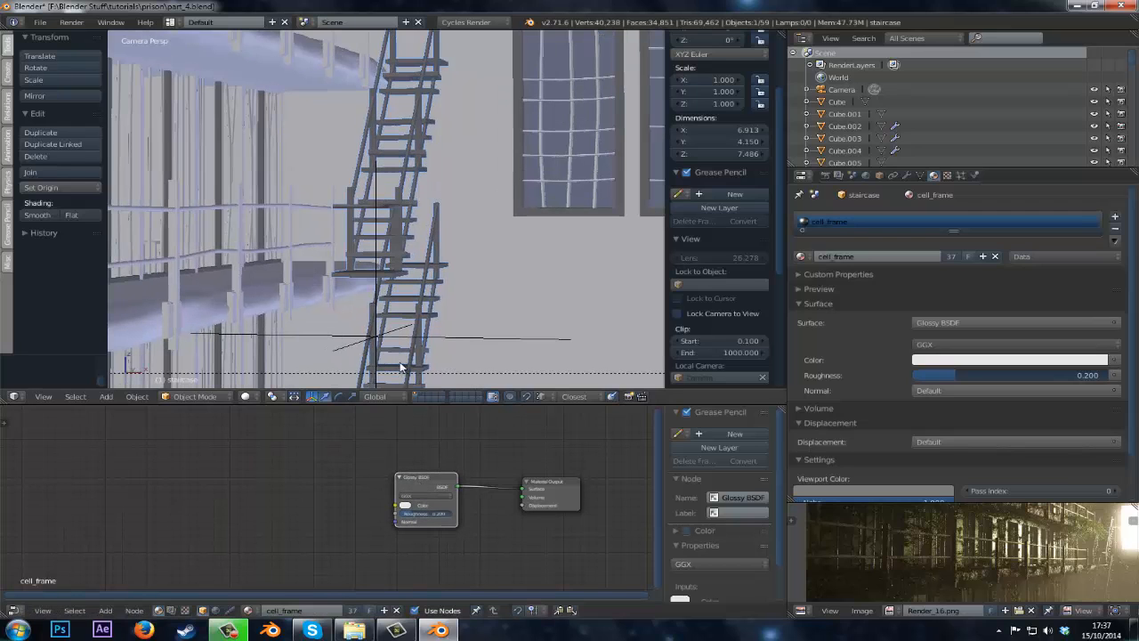
key("shift+a")
mouse_move(196, 503)
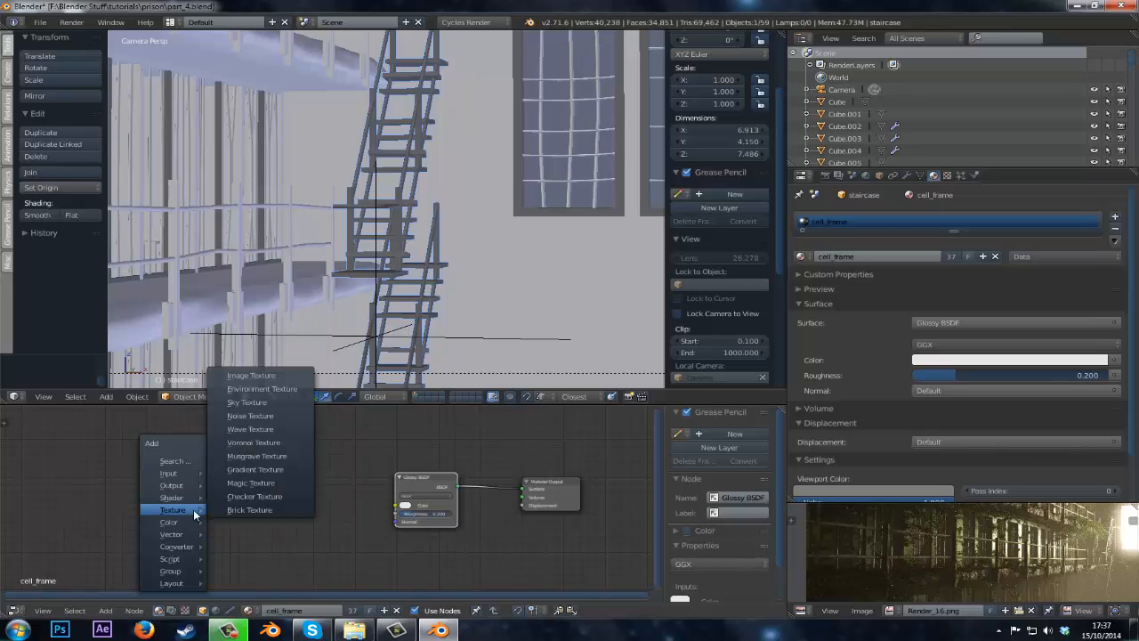
left_click(275, 376)
left_click(226, 467)
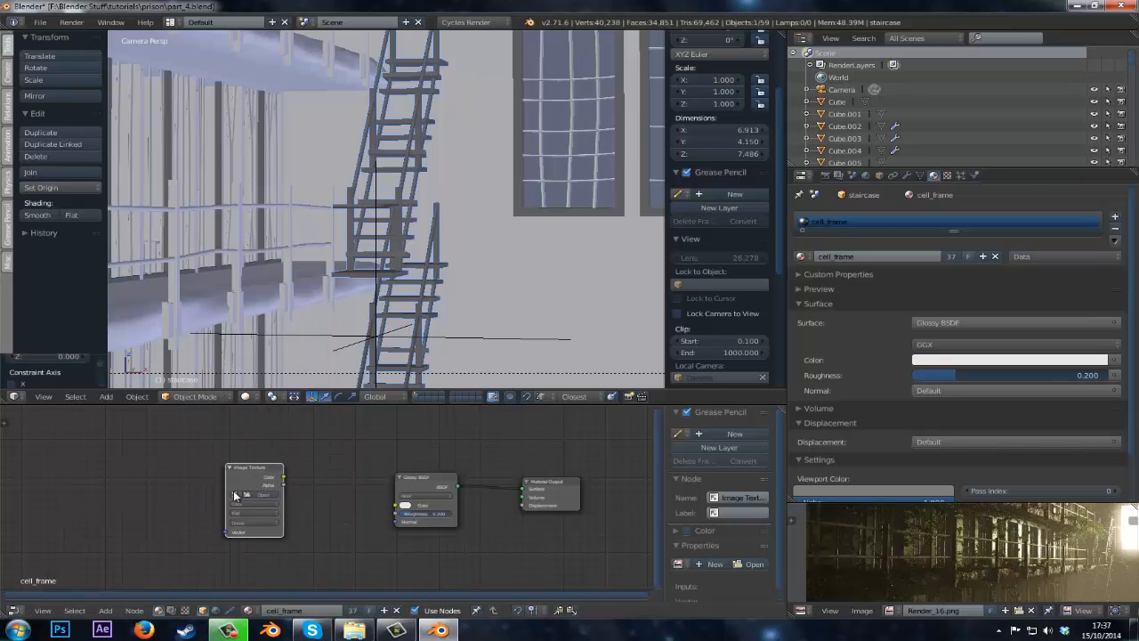
left_click(236, 495)
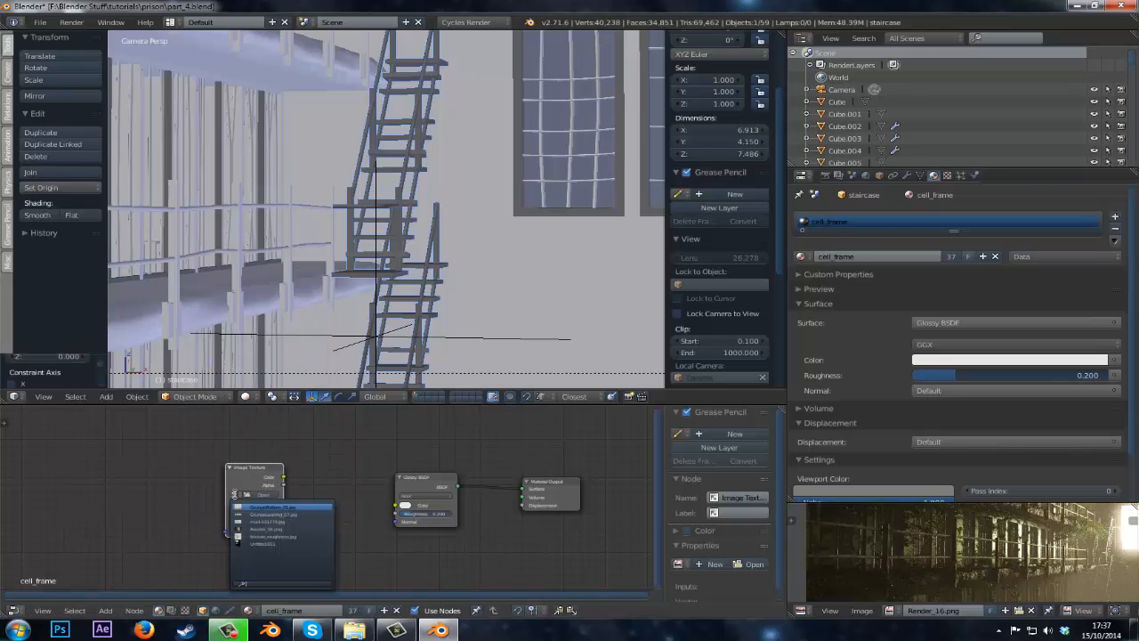
left_click(247, 536)
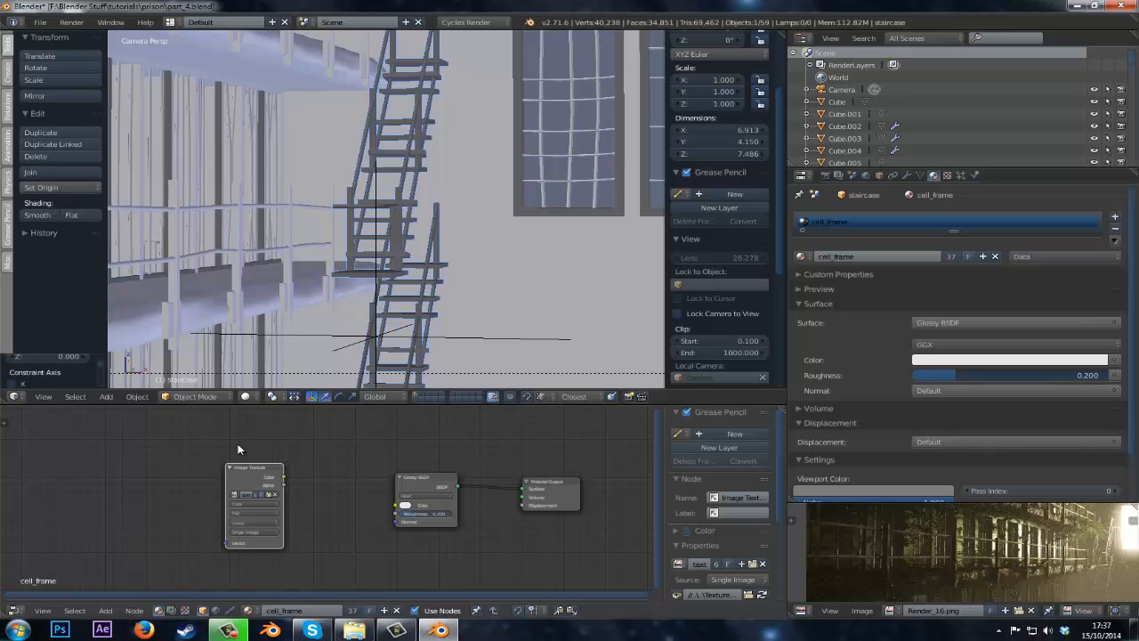
Connect the image's Color output to the Glossy roughness input and switch the viewport to rendered shading.
left_click_drag(239, 471, 396, 513)
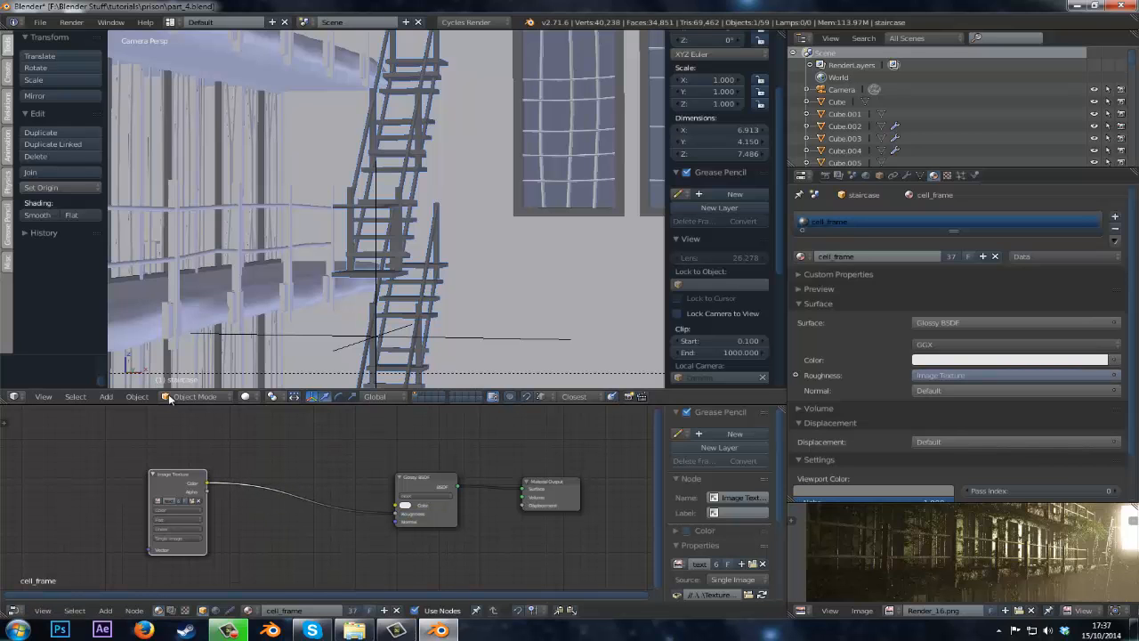
left_click(250, 396)
left_click(267, 315)
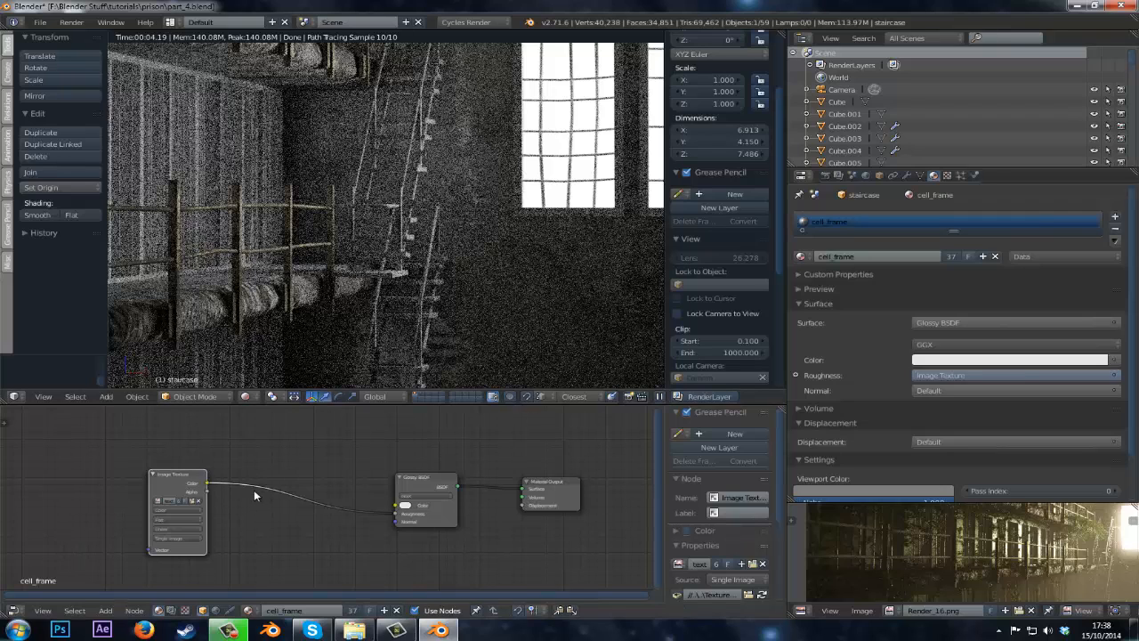
Insert an RGB Curves node between the image texture and the Glossy roughness input.
left_click_drag(178, 474, 140, 475)
key("shift+a")
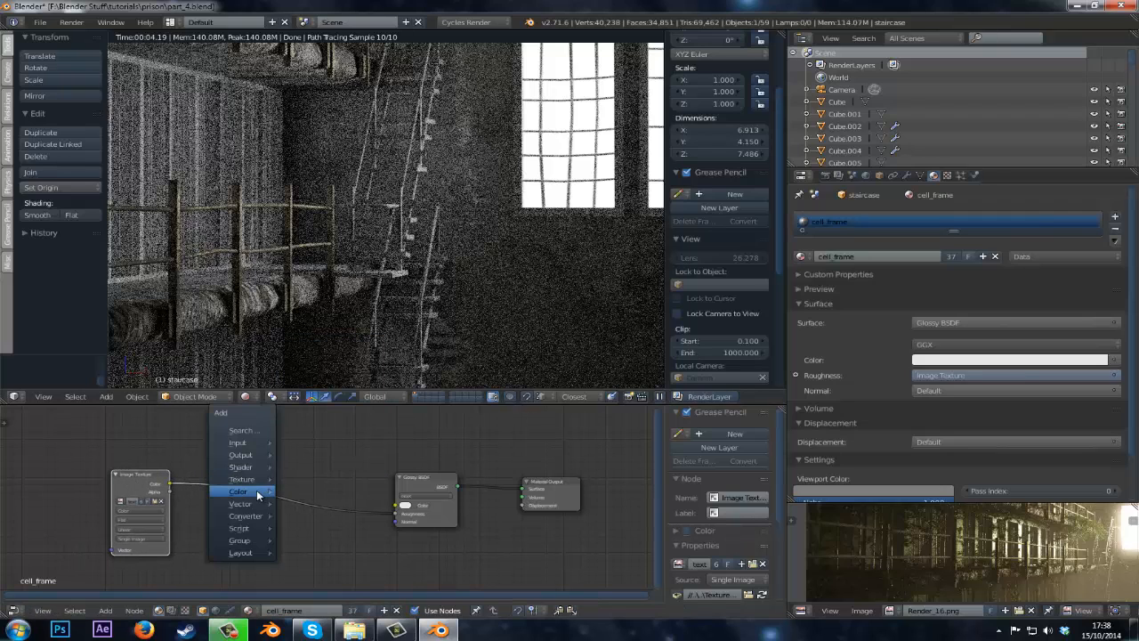
mouse_move(256, 491)
left_click(301, 505)
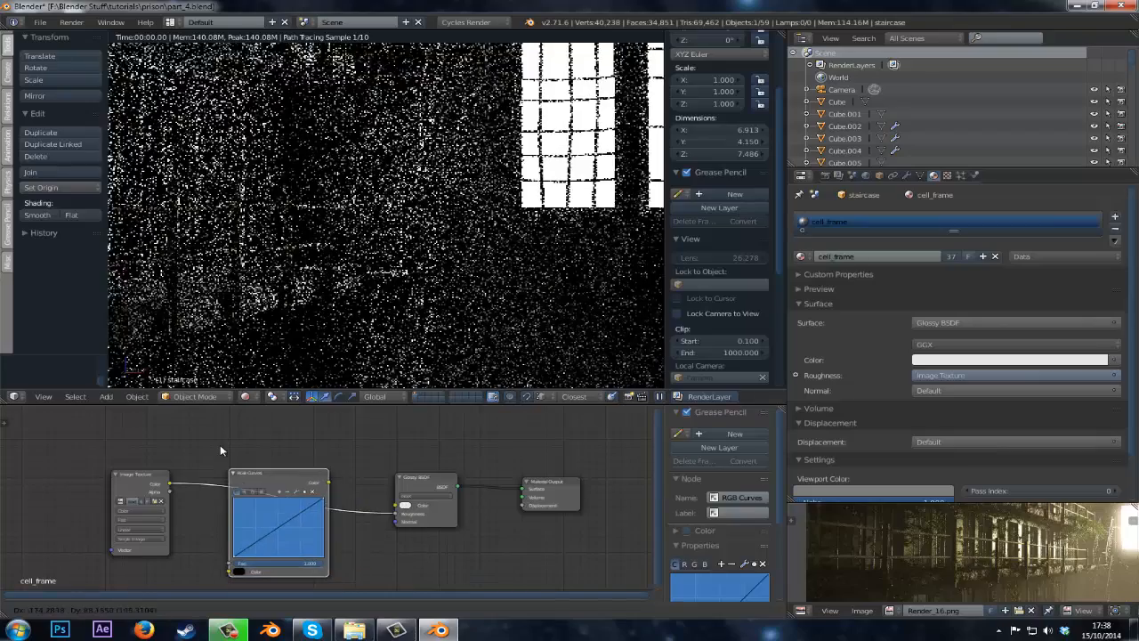
left_click(220, 444)
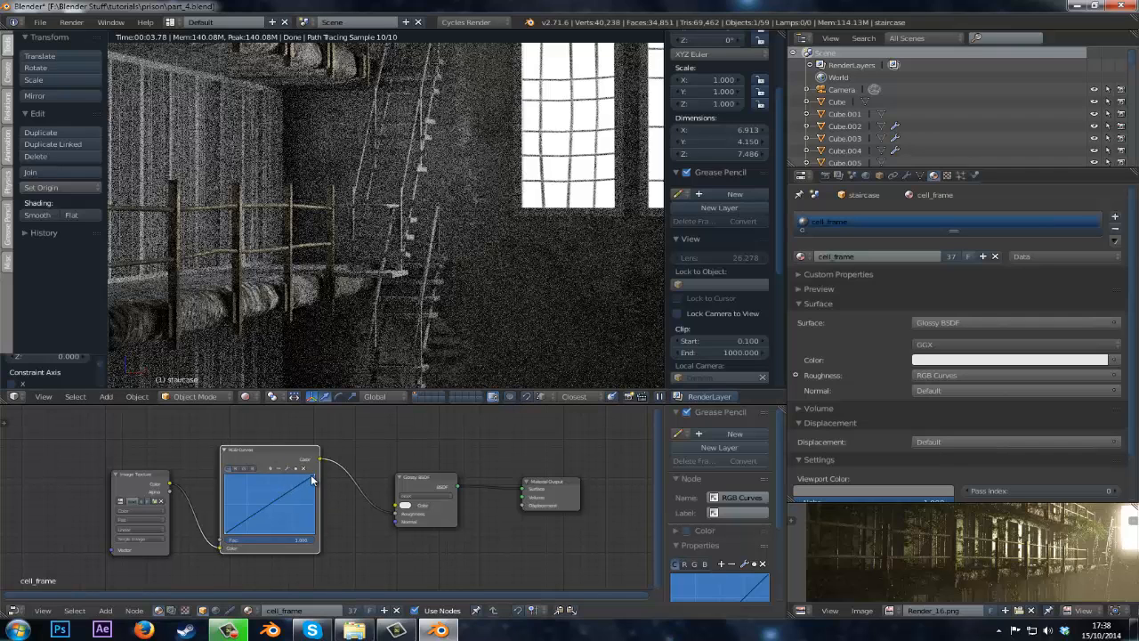
Add a point to the RGB curve and pull it down to form a sagging curve.
left_click_drag(311, 478, 345, 545)
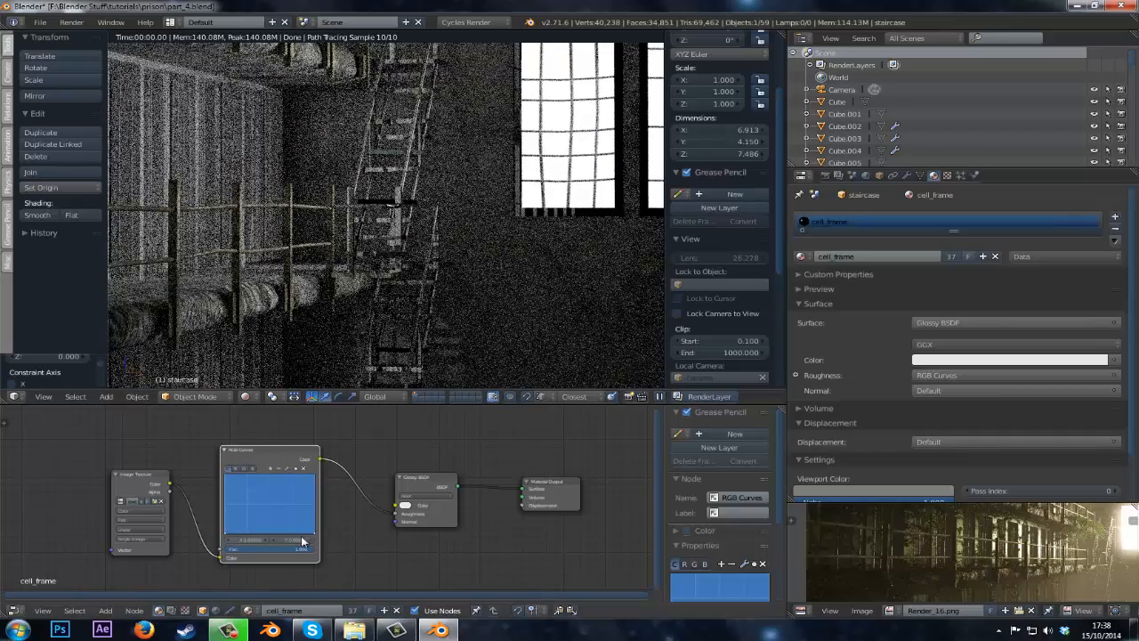
left_click_drag(317, 535, 361, 461)
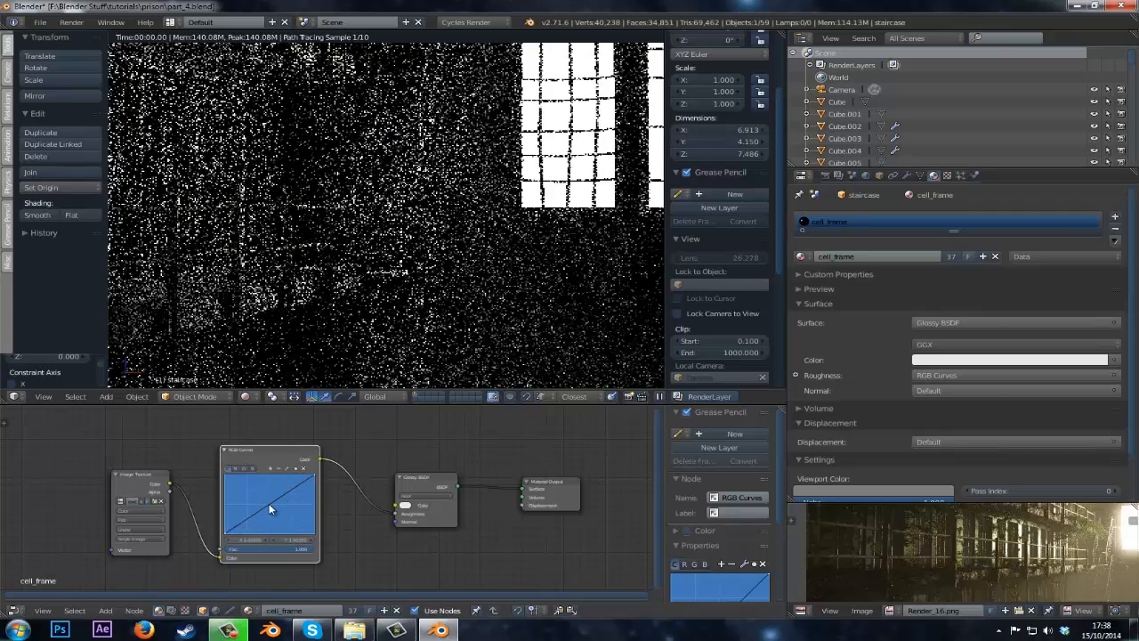
left_click_drag(281, 517, 292, 519)
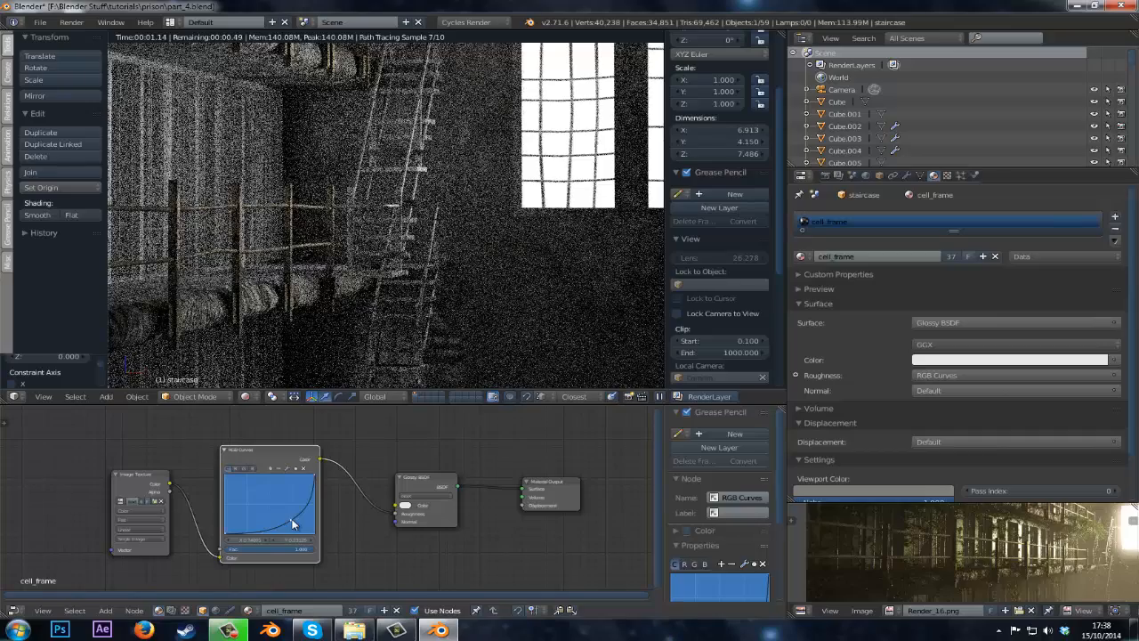
left_click_drag(283, 527, 333, 507)
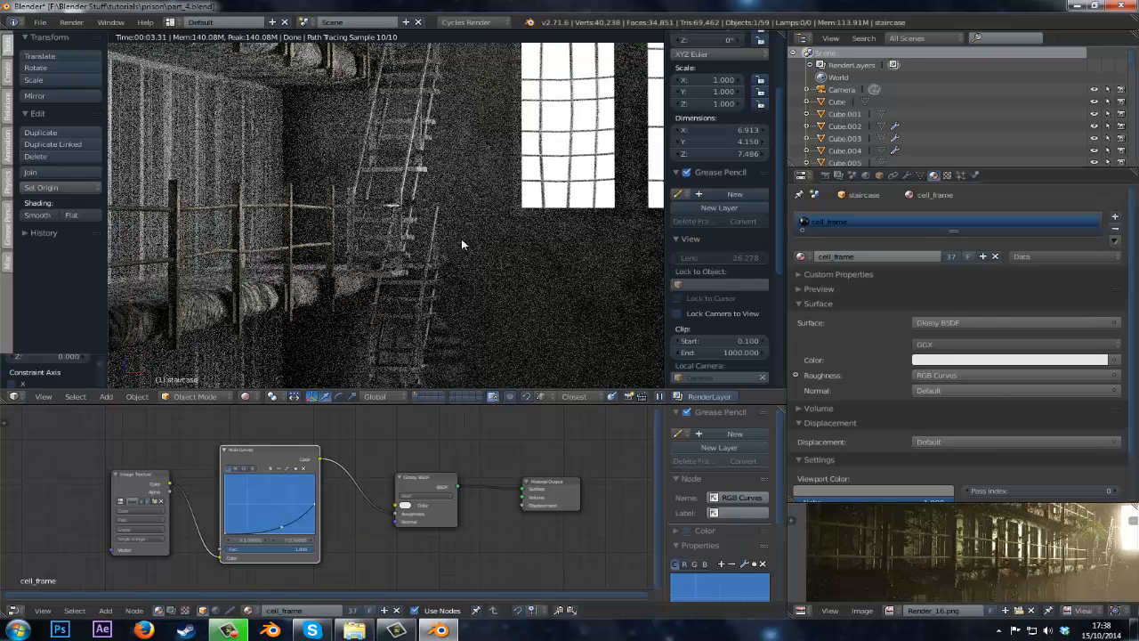
Rearrange the material nodes and add a Diffuse BSDF shader node to the tree.
middle_click_drag(517, 474, 535, 518)
scroll(456, 480, "up", 1)
scroll(546, 526, "up", 1)
left_click_drag(403, 524, 372, 508)
middle_click_drag(372, 472, 351, 506)
key("shift+a")
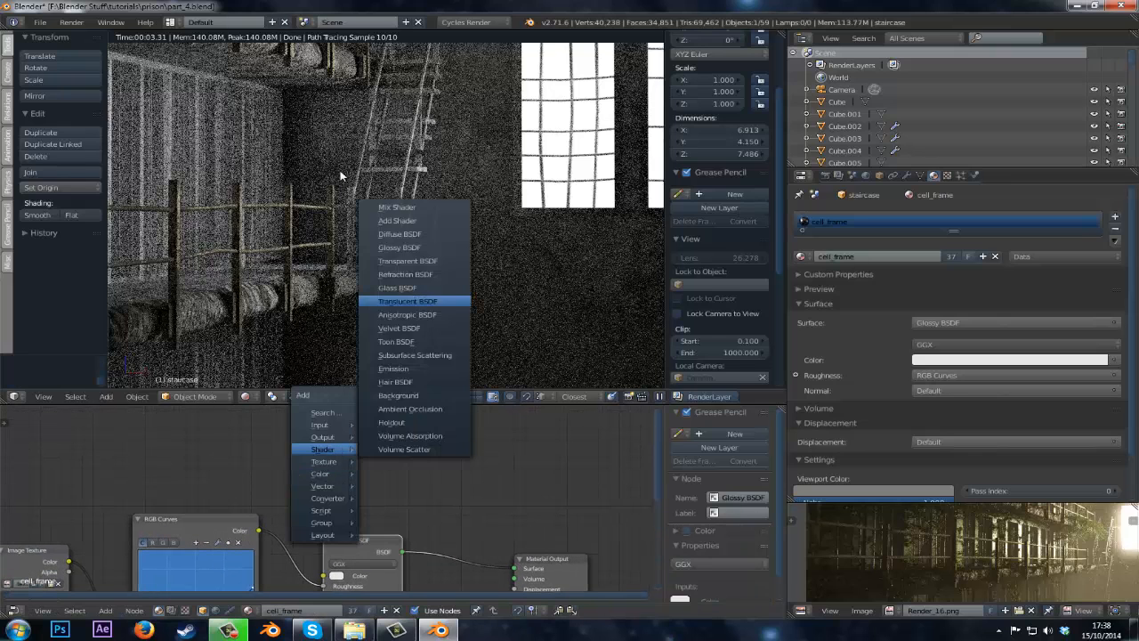
key("Escape")
key("shift+a")
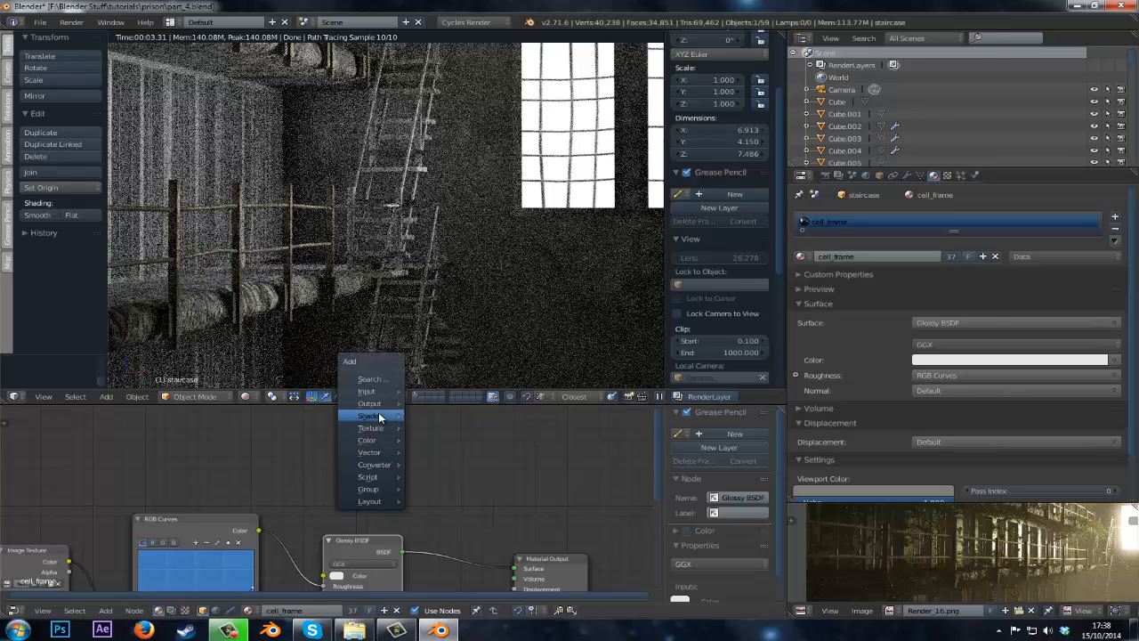
mouse_move(369, 415)
left_click(445, 200)
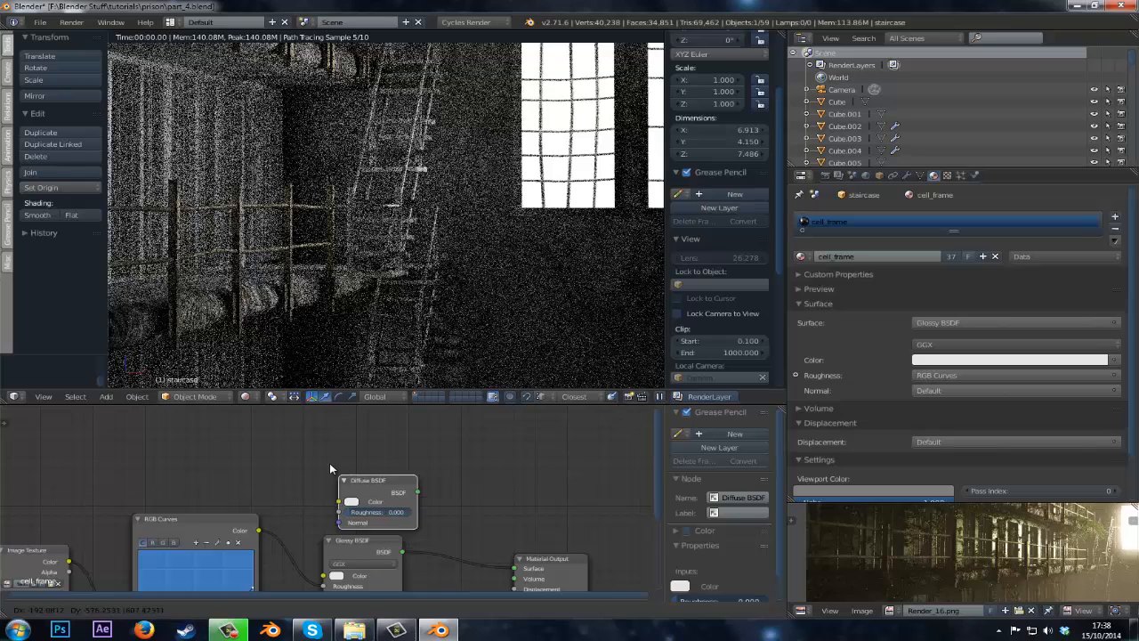
left_click(322, 461)
Add a Mix Shader node and feed both the Diffuse BSDF and Glossy BSDF outputs into it.
middle_click_drag(516, 546, 380, 528)
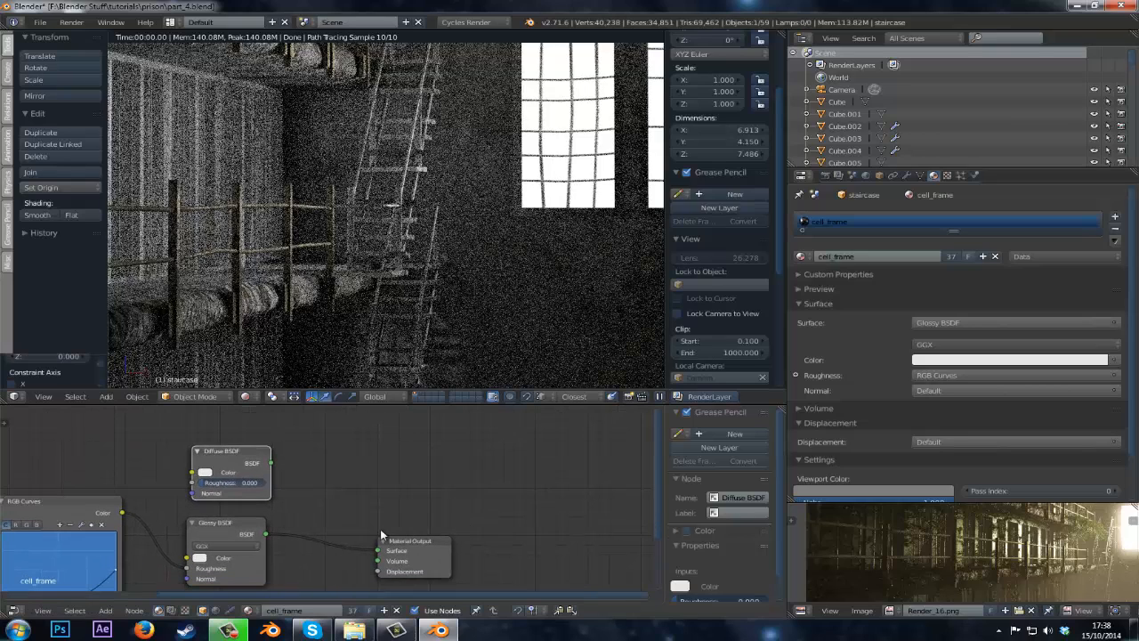
left_click_drag(443, 536, 551, 504)
key("shift+a")
mouse_move(324, 505)
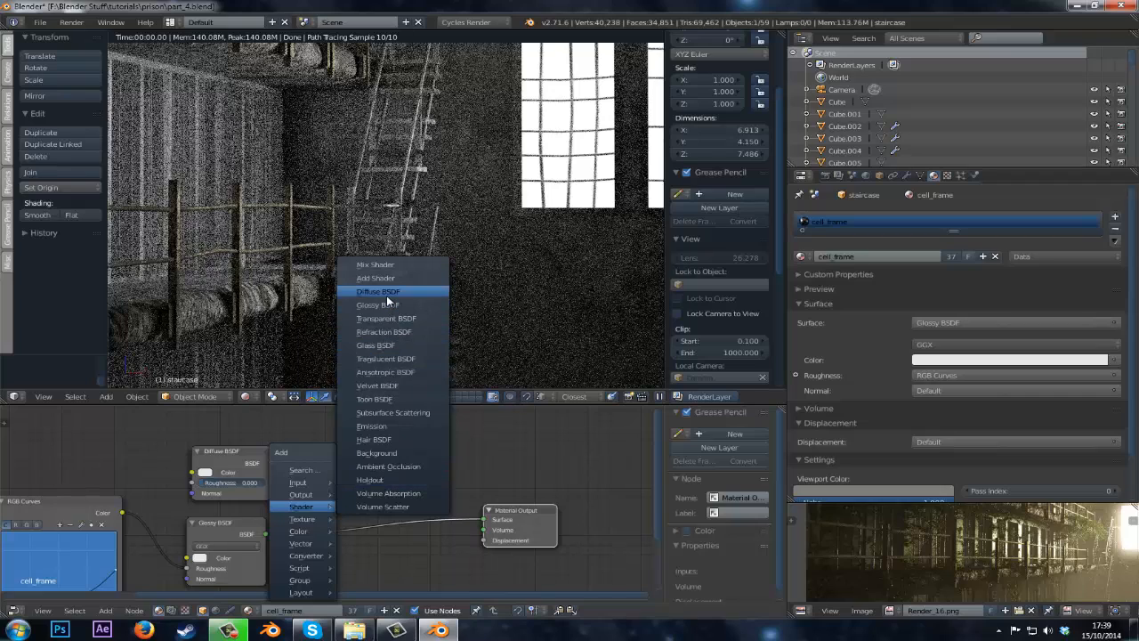
left_click(375, 265)
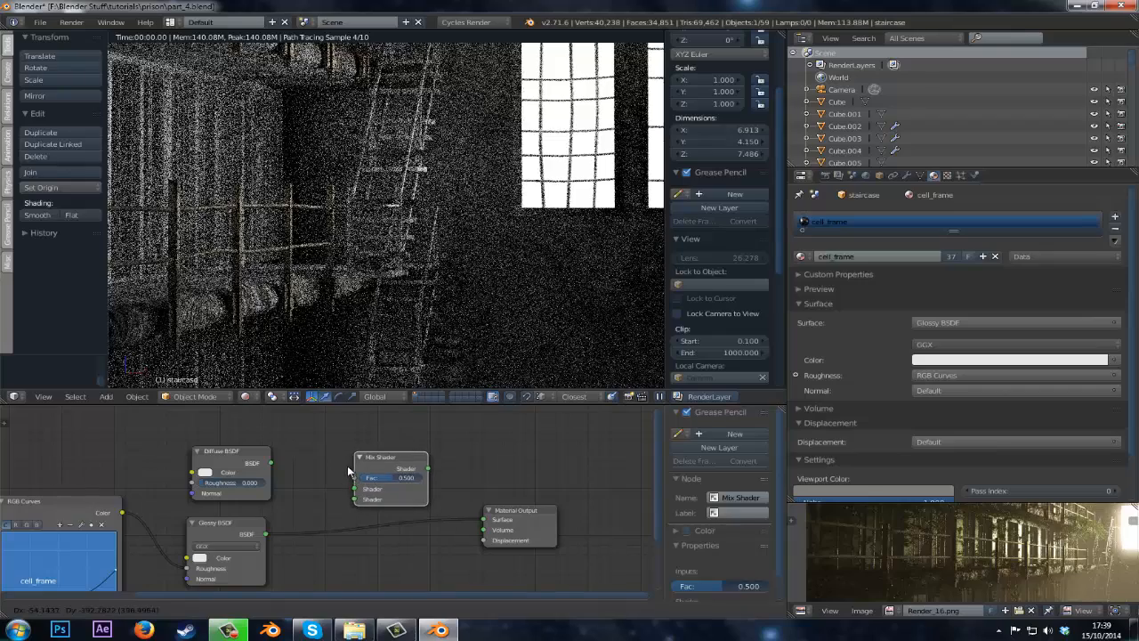
left_click(336, 498)
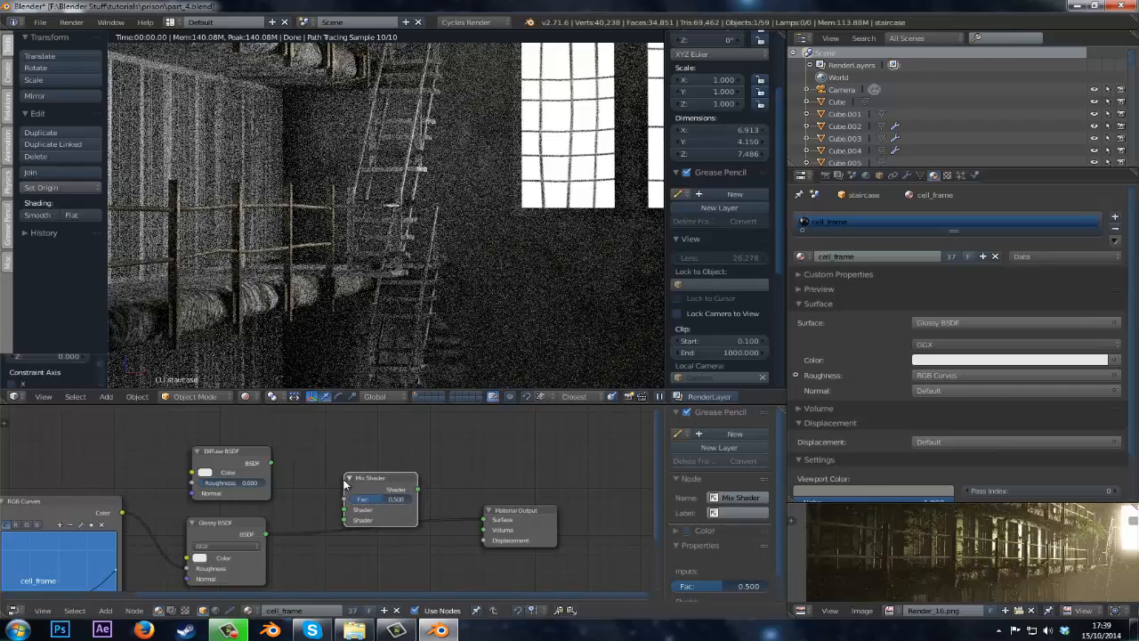
left_click_drag(269, 537, 270, 462)
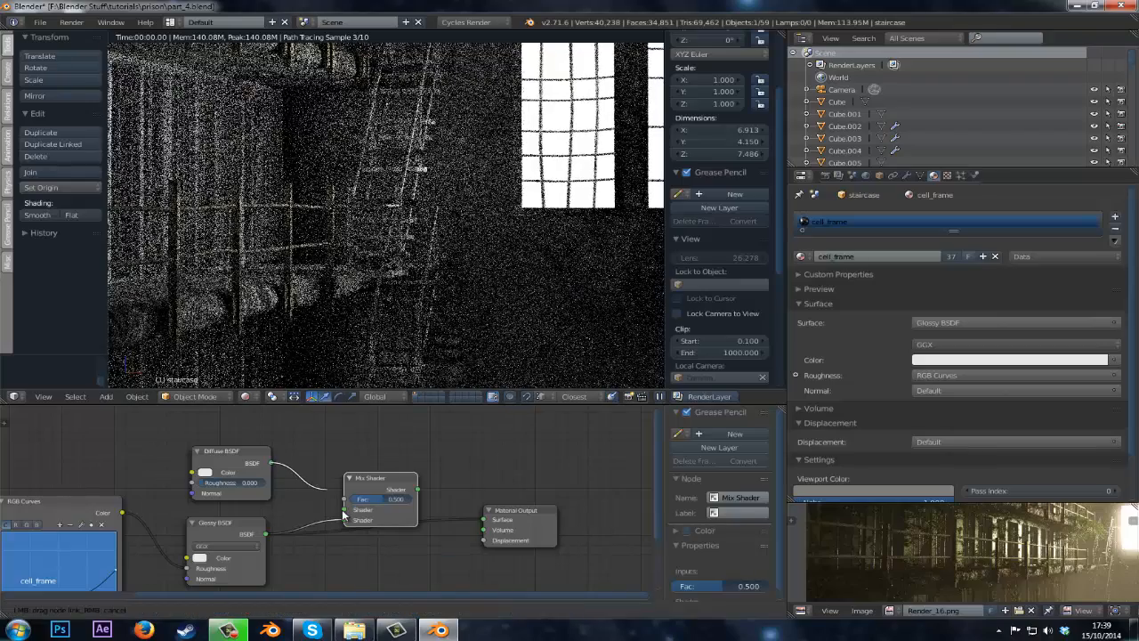
Set the Diffuse BSDF color to black and connect the Mix Shader to the Material Output surface.
left_click(205, 472)
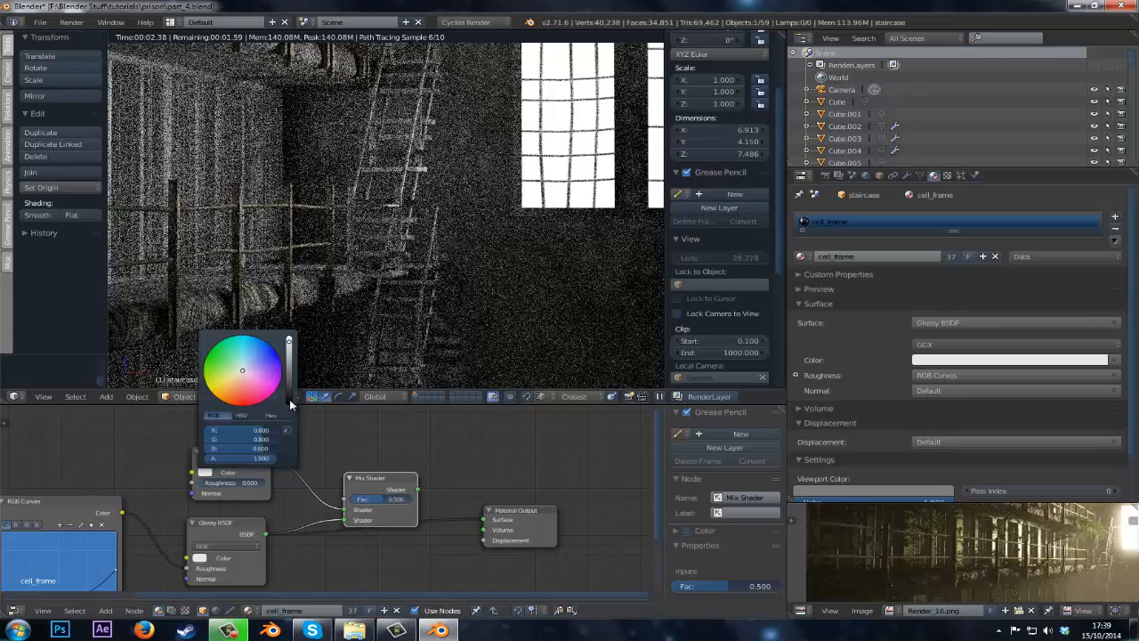
left_click(289, 399)
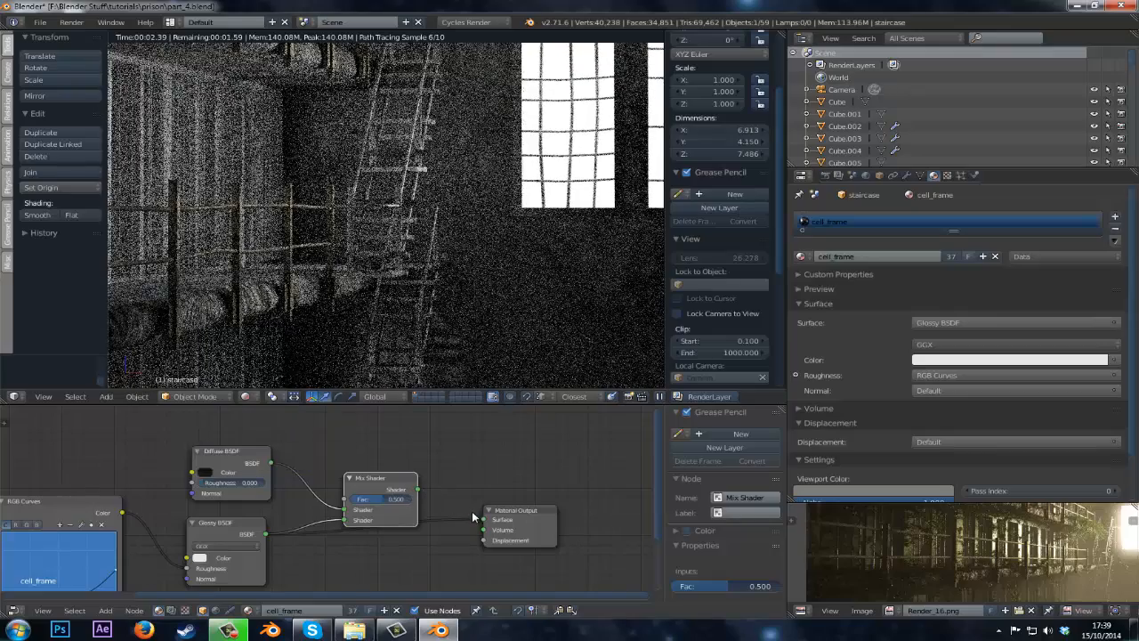
key("g")
left_click(437, 496)
left_click_drag(425, 495, 484, 520)
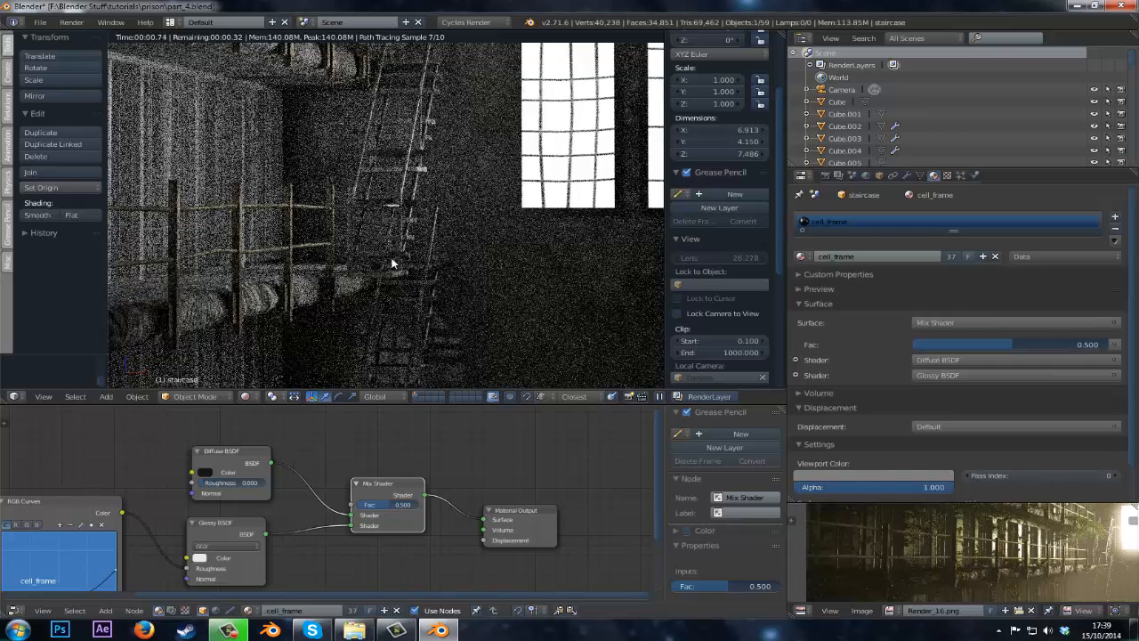
Set the Mix Shader factor to 0.2.
left_click_drag(213, 457, 210, 531)
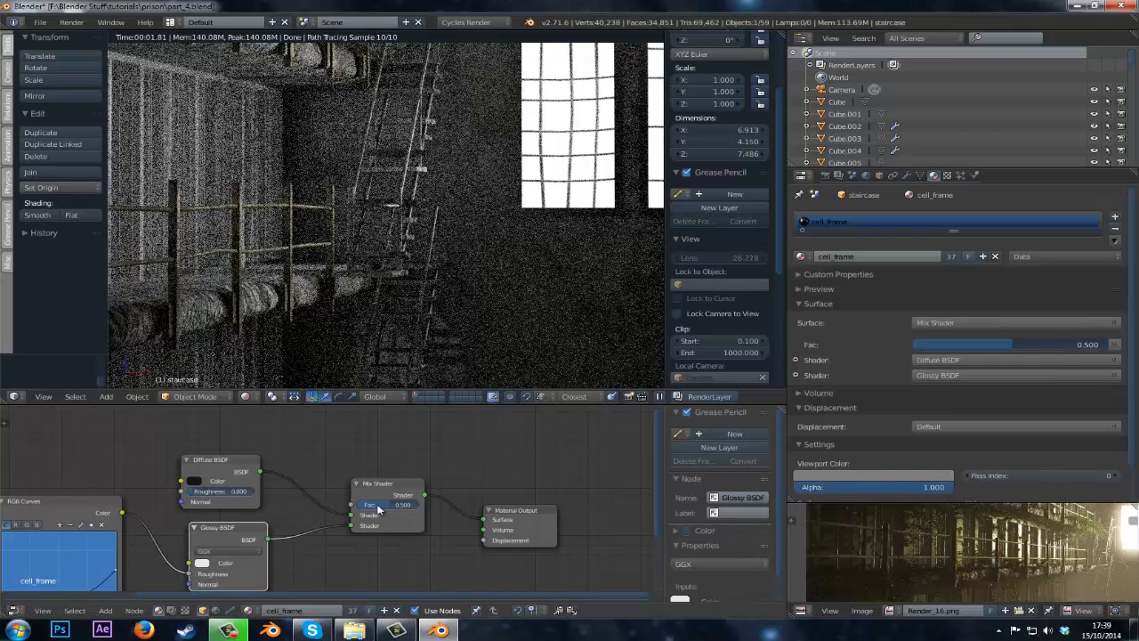
left_click(389, 505)
type("0.2")
key("Return")
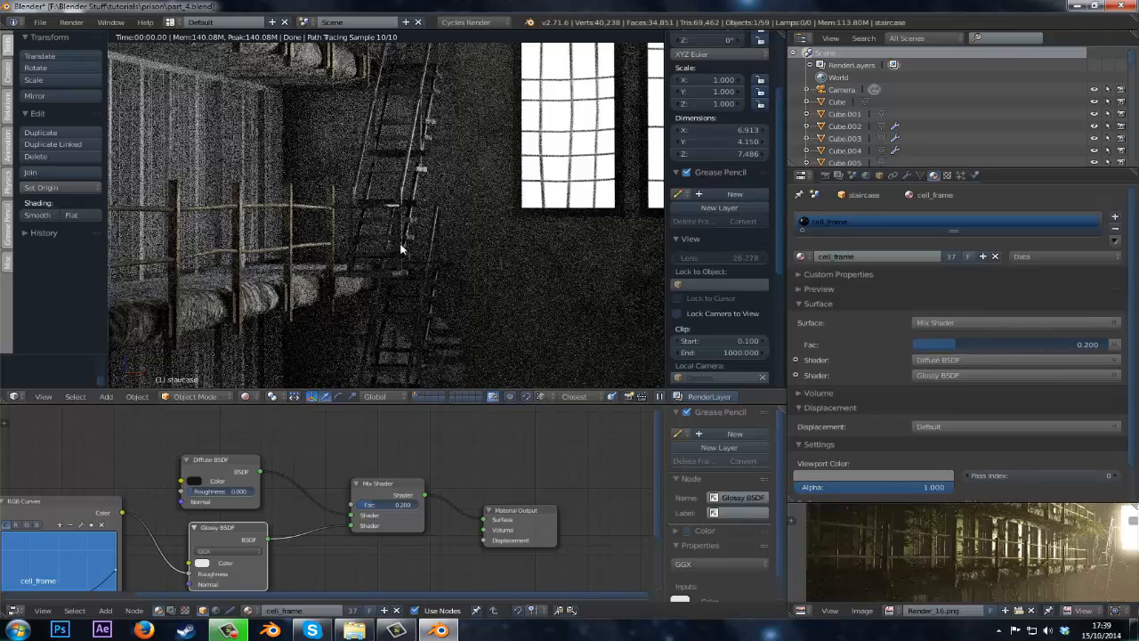
Enlarge the render result view and zoom in to examine the previous render.
key("ctrl+Up")
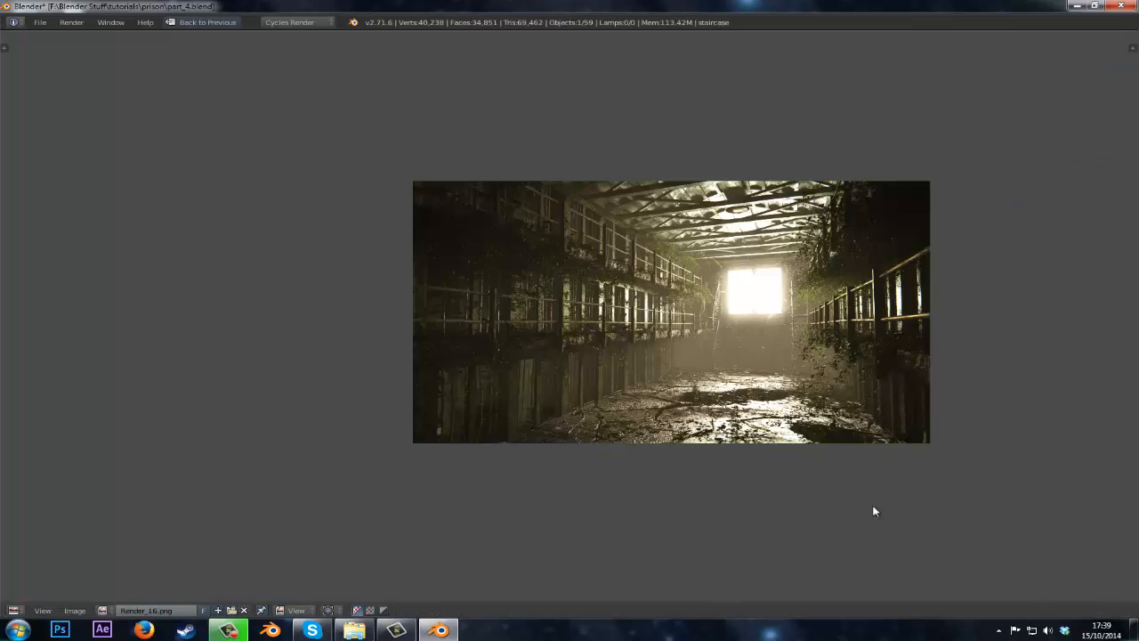
scroll(872, 508, "up", 5)
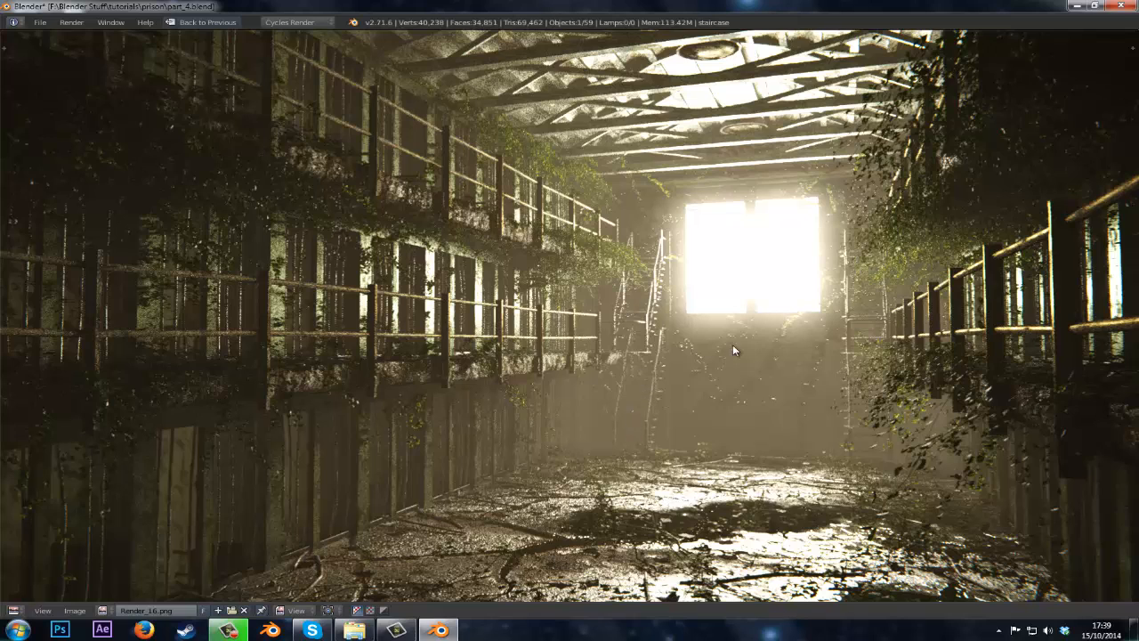
scroll(732, 349, "down", 1)
scroll(351, 480, "up", 1)
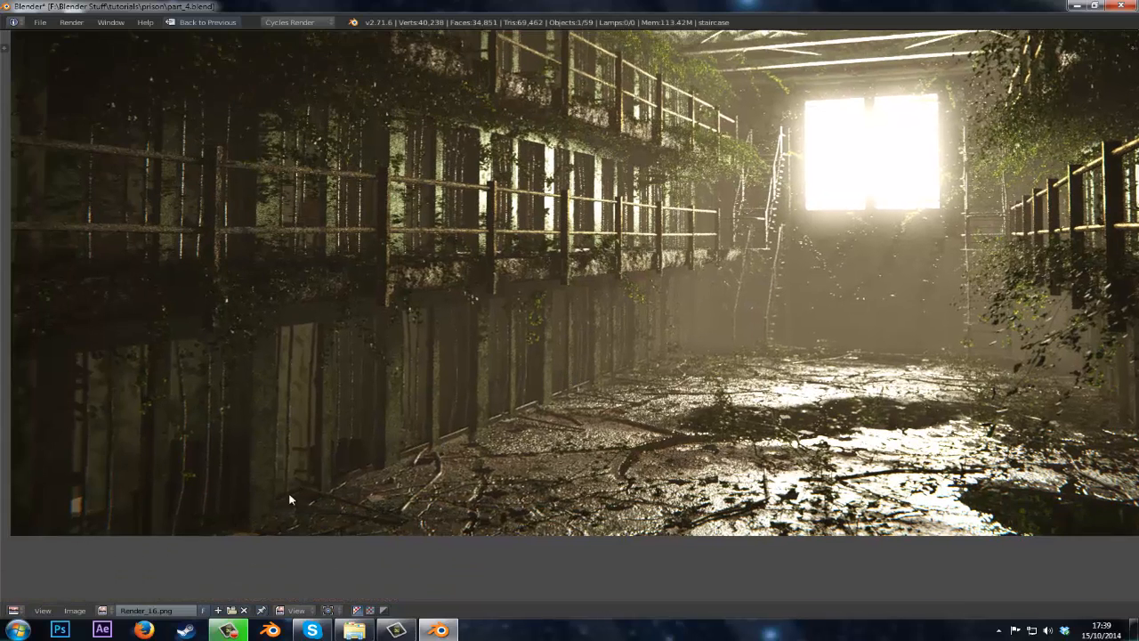
key("ctrl+Up")
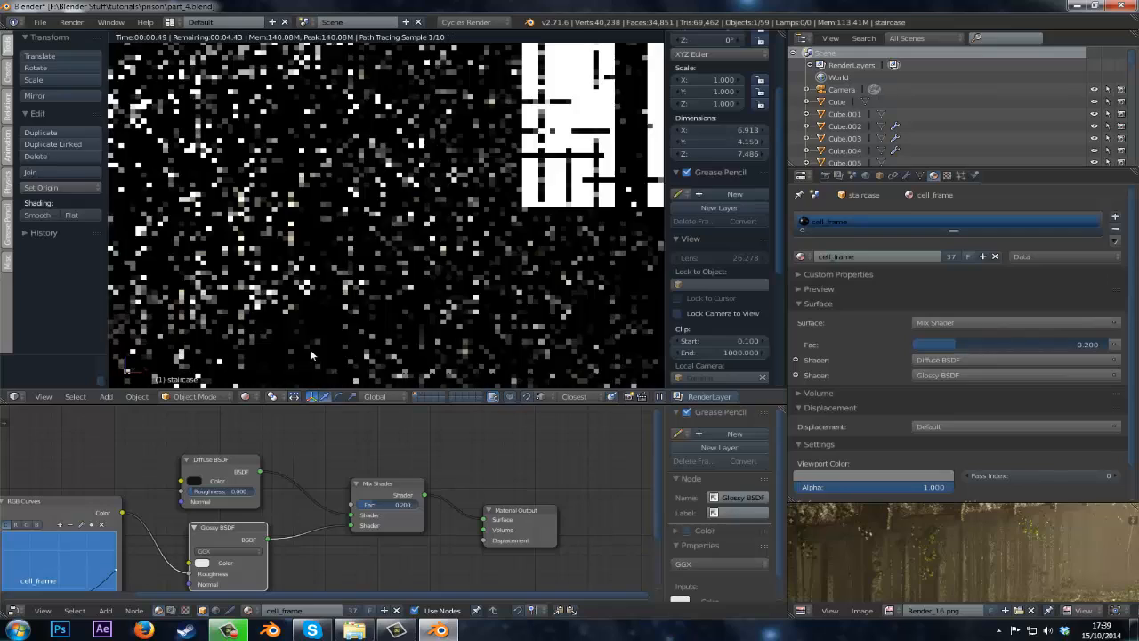
Inspect the staircase material closely in rendered viewport shading, then return to solid shading.
key("shift+z")
middle_click_drag(309, 347, 418, 220, "shift")
middle_click_drag(315, 320, 478, 215, "shift")
scroll(478, 215, "up", 4)
left_click(246, 396)
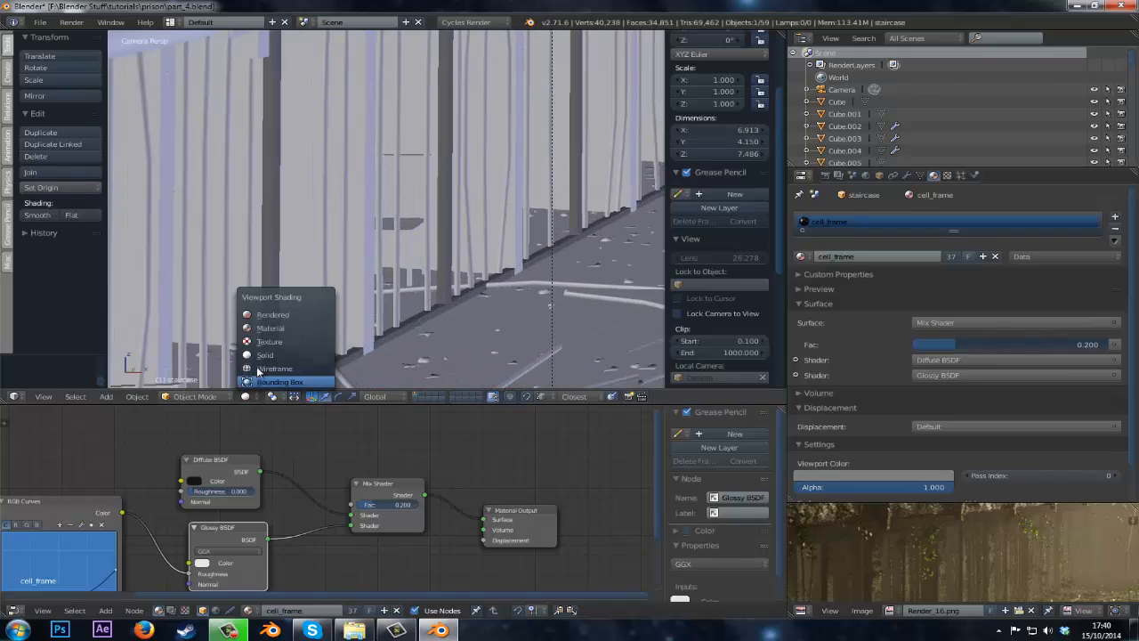
left_click(267, 315)
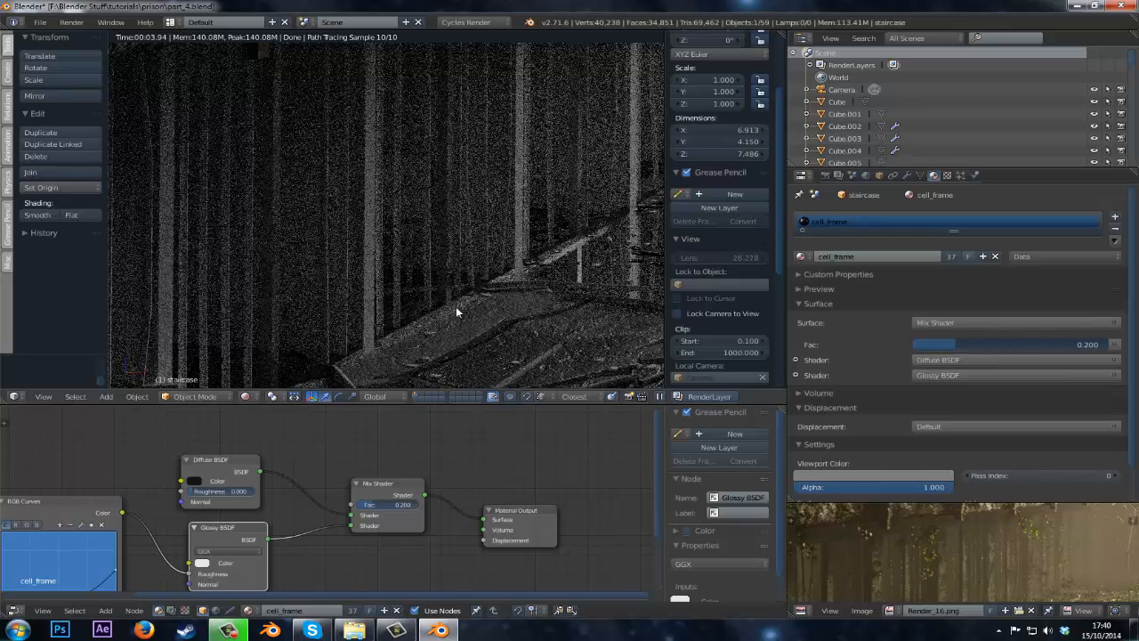
key("shift+z")
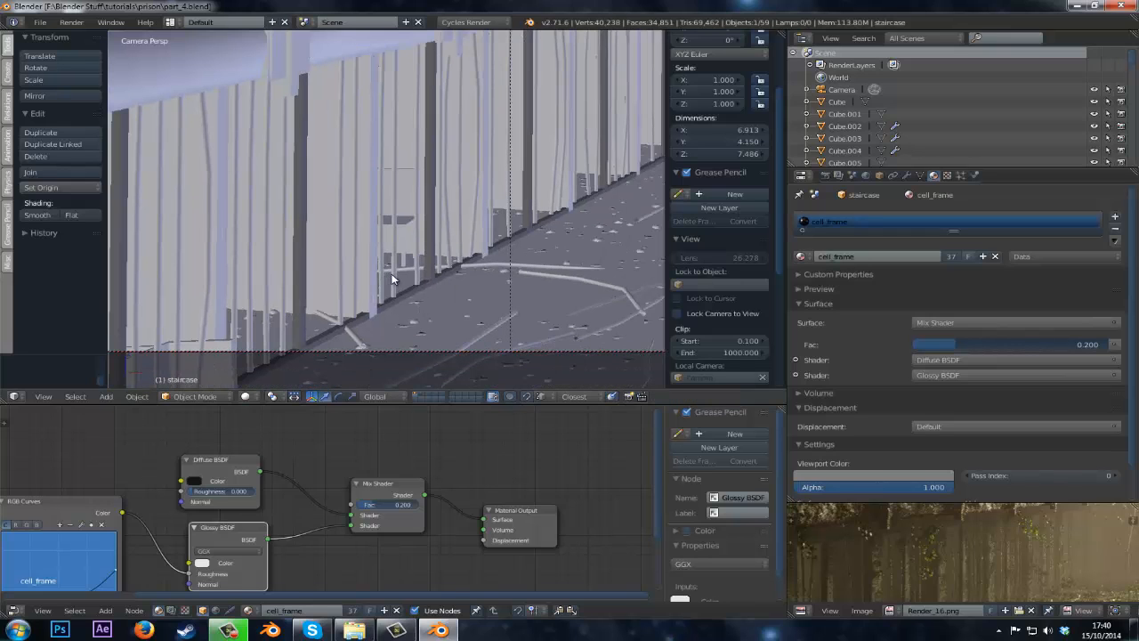
Select the balcony object, which uses the balcony.001 material, and frame it in the viewport.
right_click(392, 279)
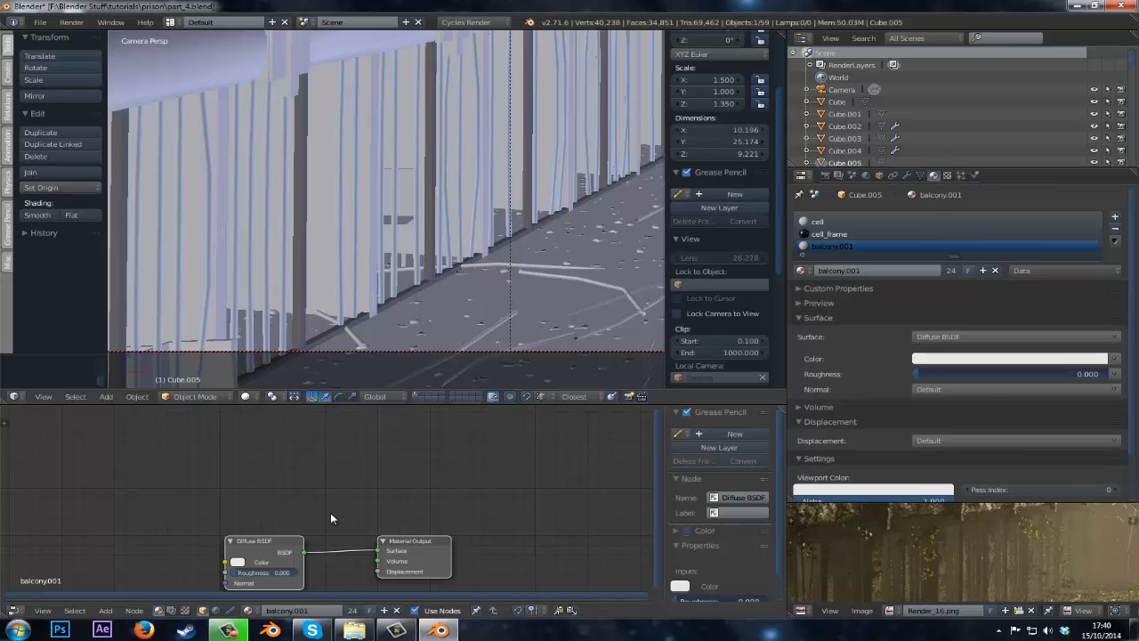
middle_click_drag(330, 518, 395, 490)
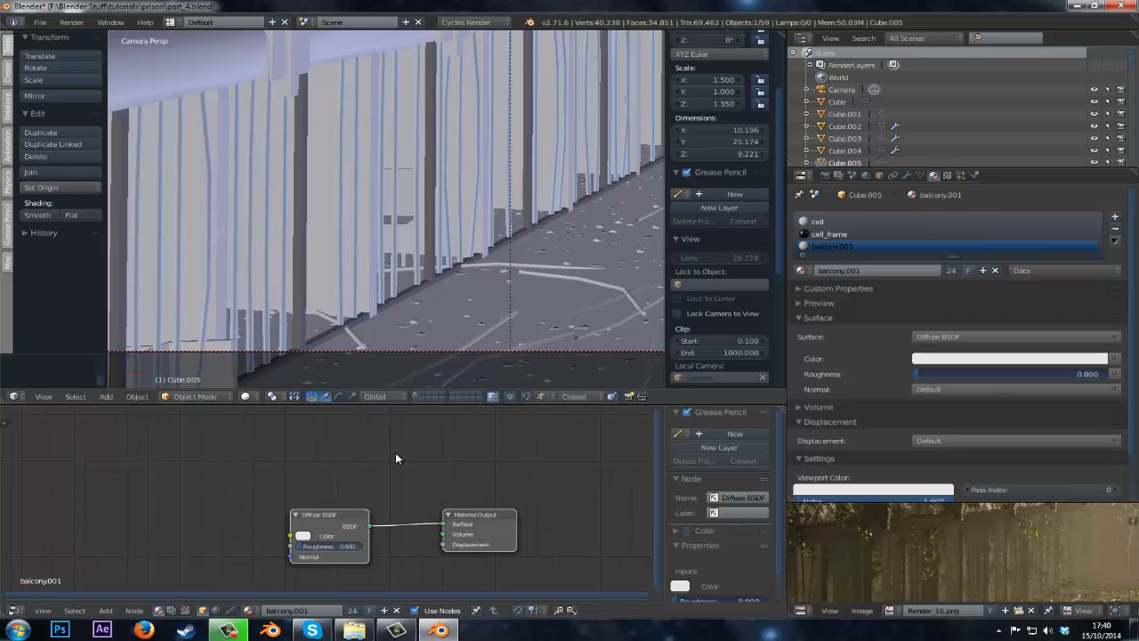
middle_click_drag(303, 342, 443, 339, "shift")
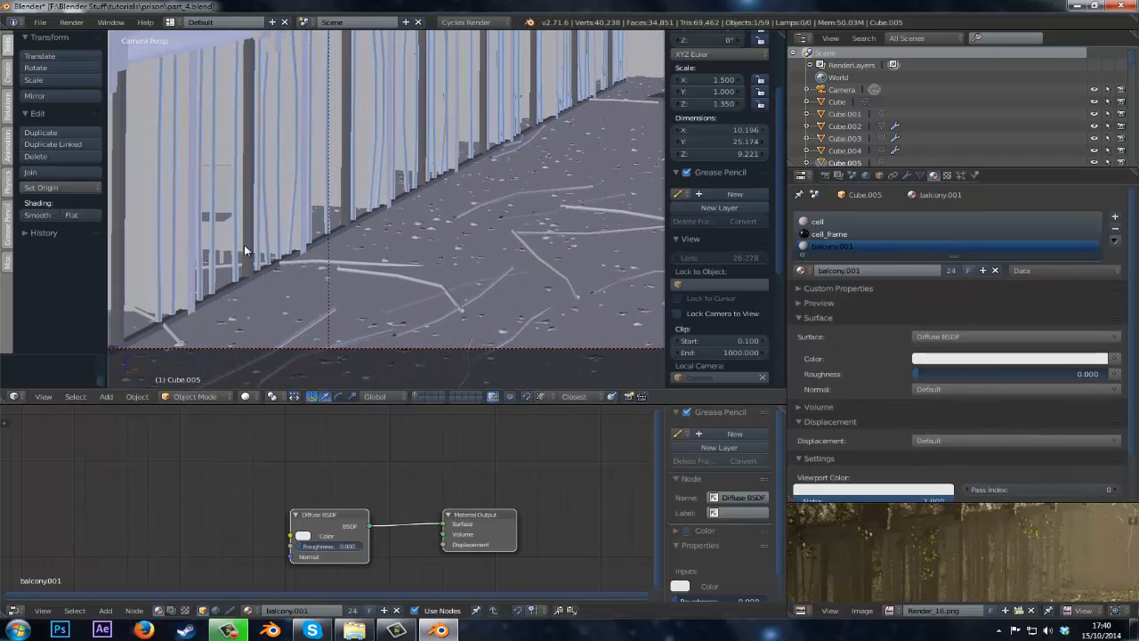
key("z")
scroll(366, 247, "down", 2)
key("z")
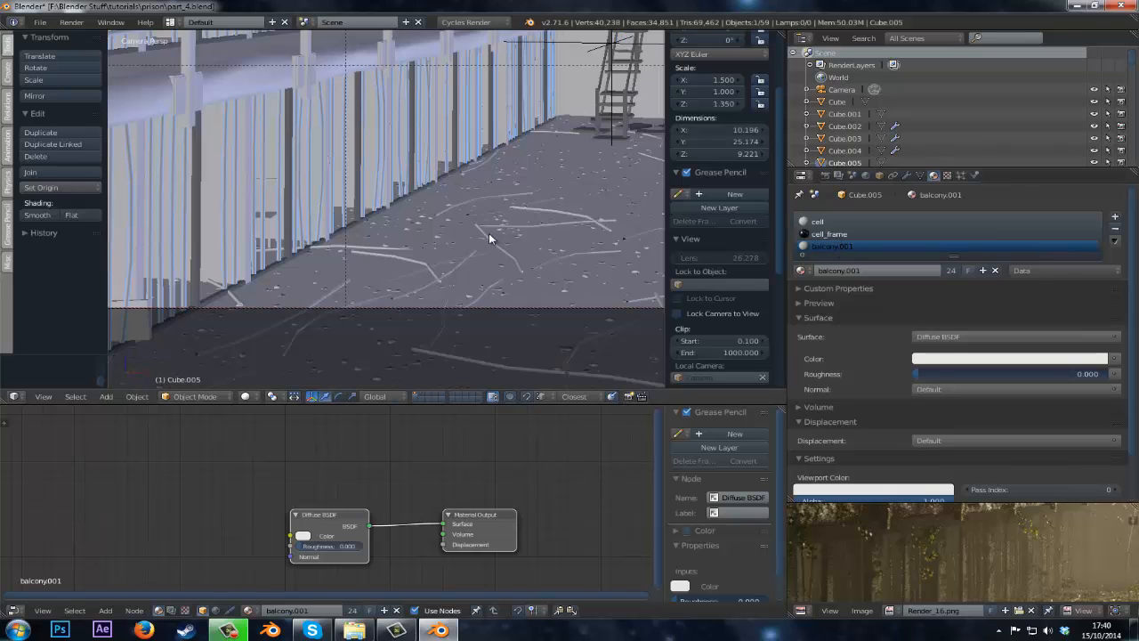
In Edit Mode, select the balcony faces assigned to the balcony.001 material slot.
key("Tab")
key("a")
left_click(846, 220)
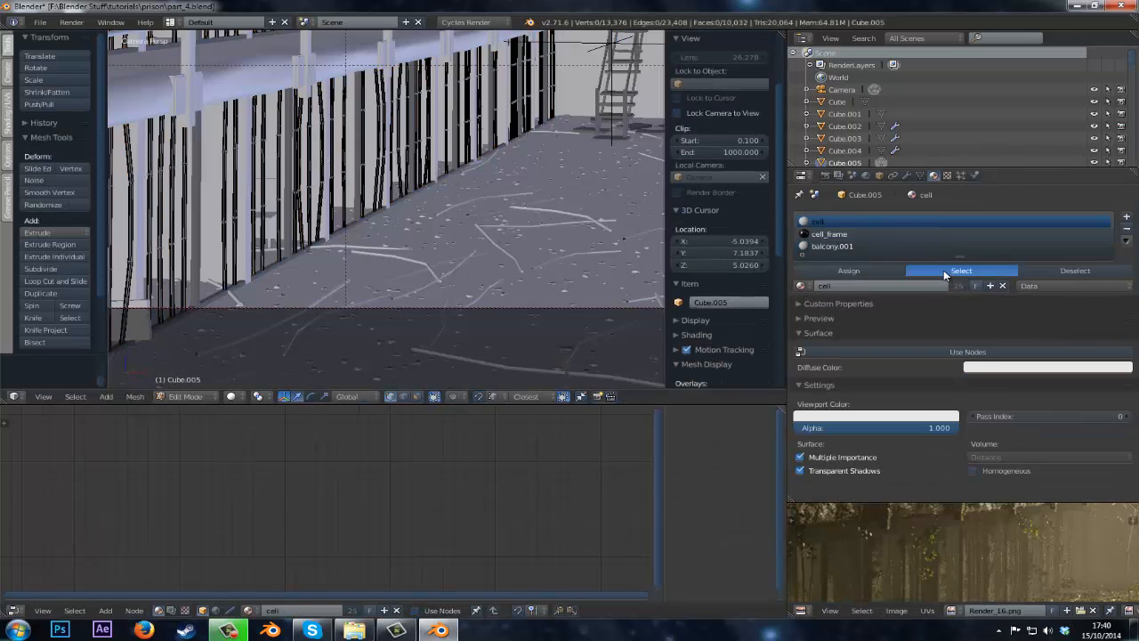
left_click(878, 235)
left_click(897, 246)
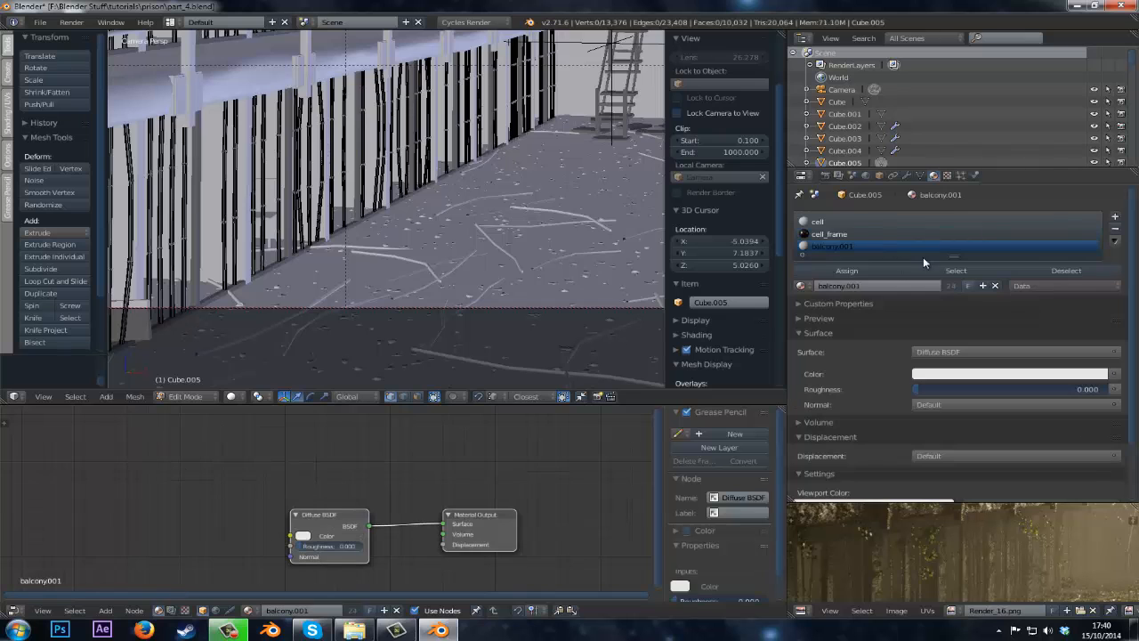
left_click(928, 267)
scroll(449, 268, "down", 8)
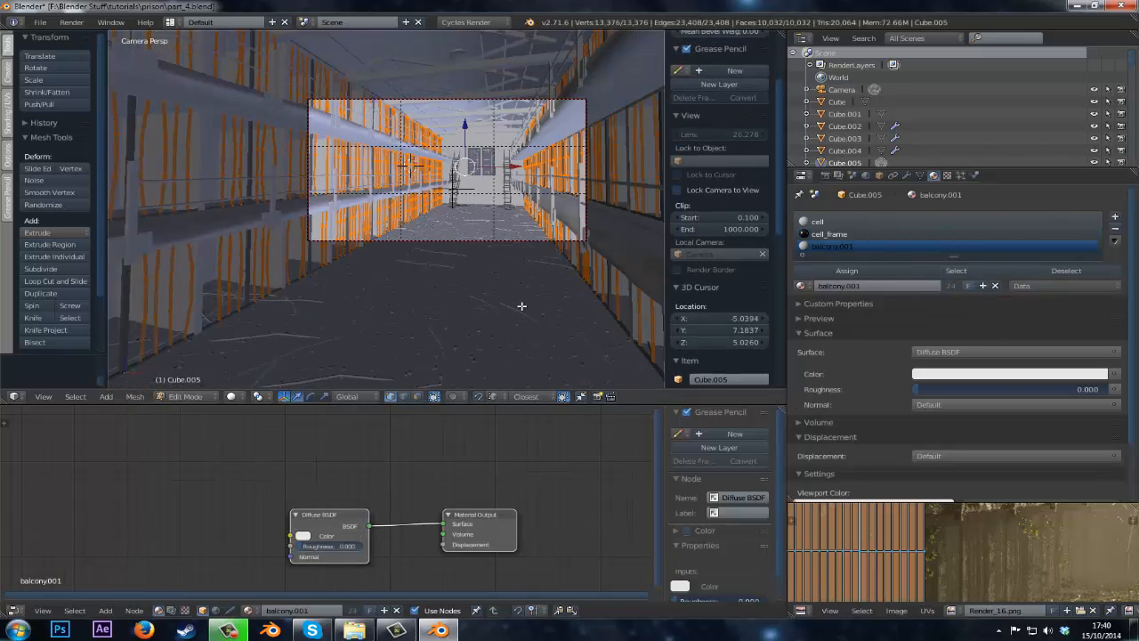
scroll(521, 305, "up", 5)
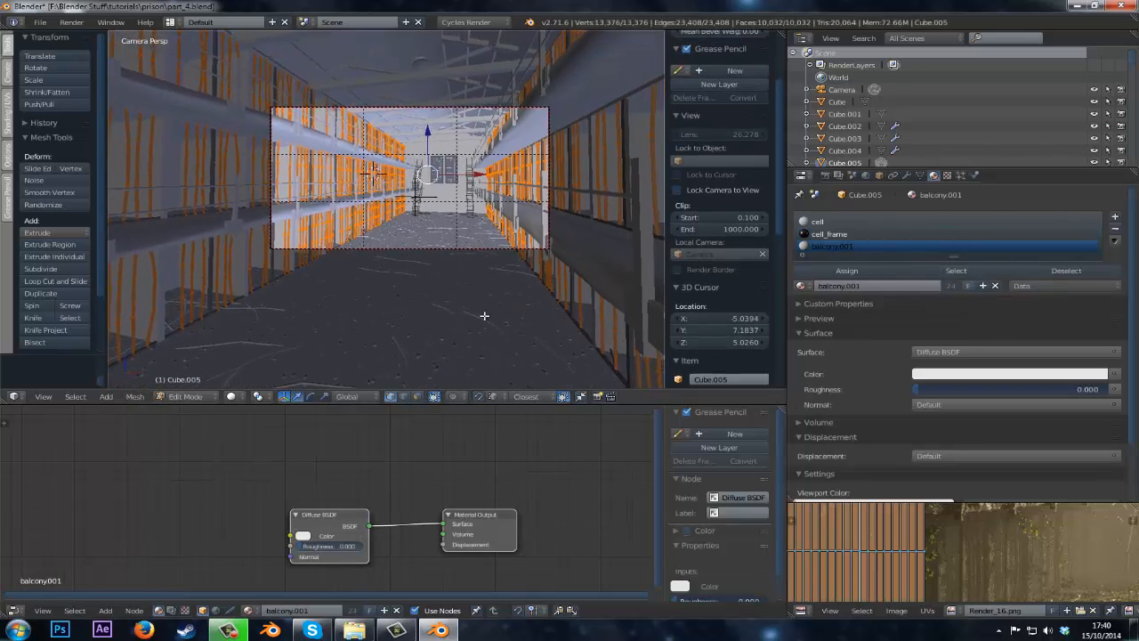
Remove the balcony.001 material slot from the balcony object in Object Mode and save the file.
left_click(1115, 229)
left_click(872, 234)
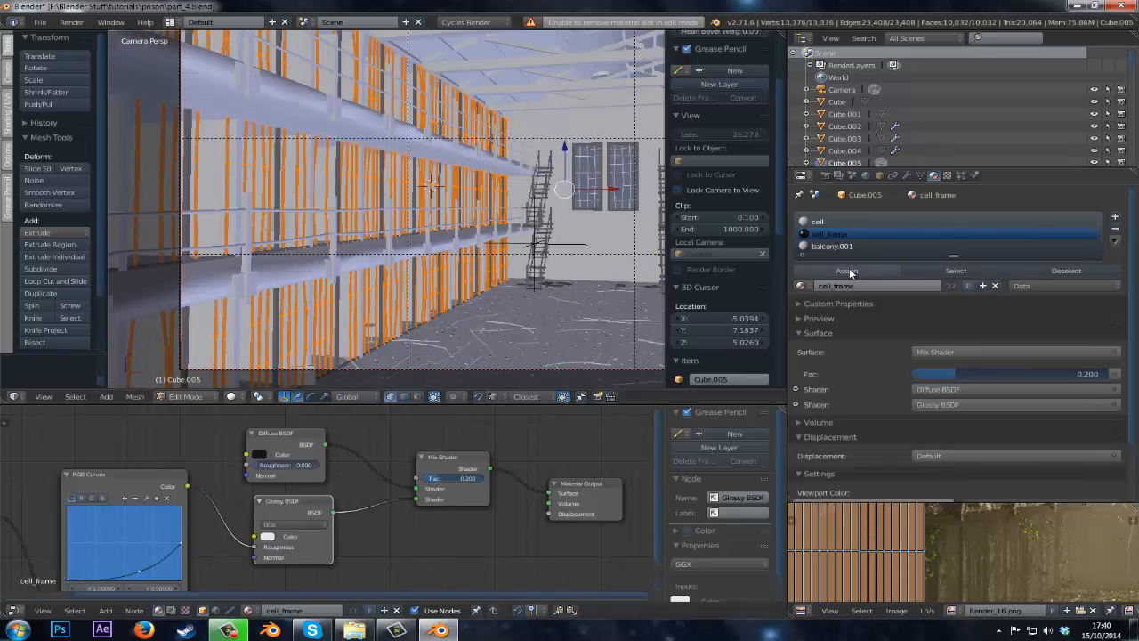
left_click(902, 247)
left_click(1115, 230)
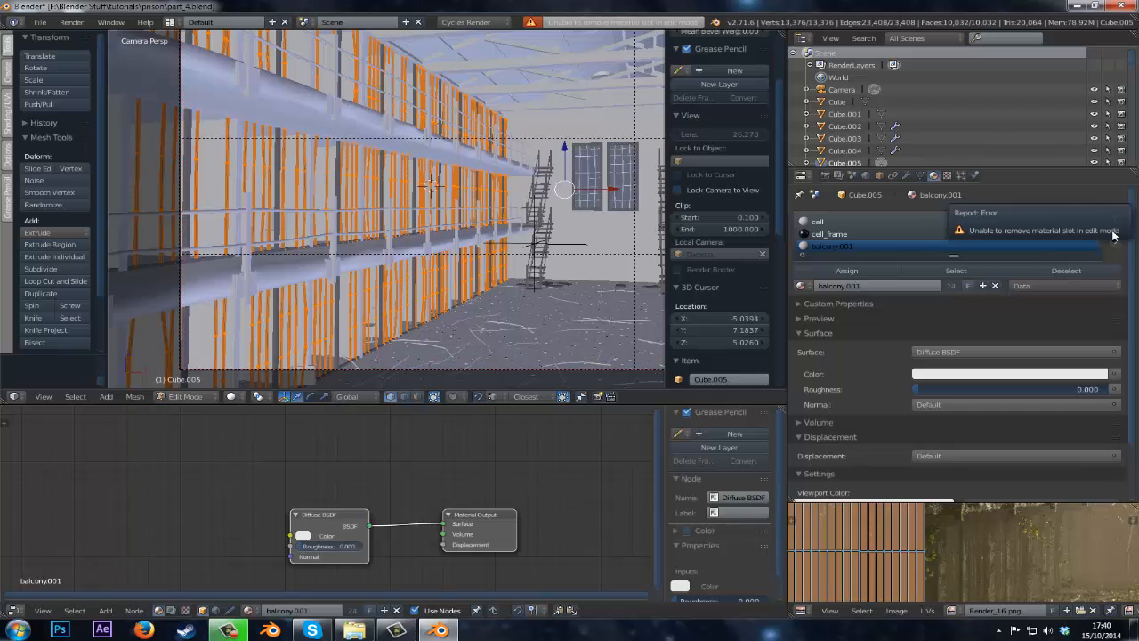
key("Tab")
left_click(1114, 230)
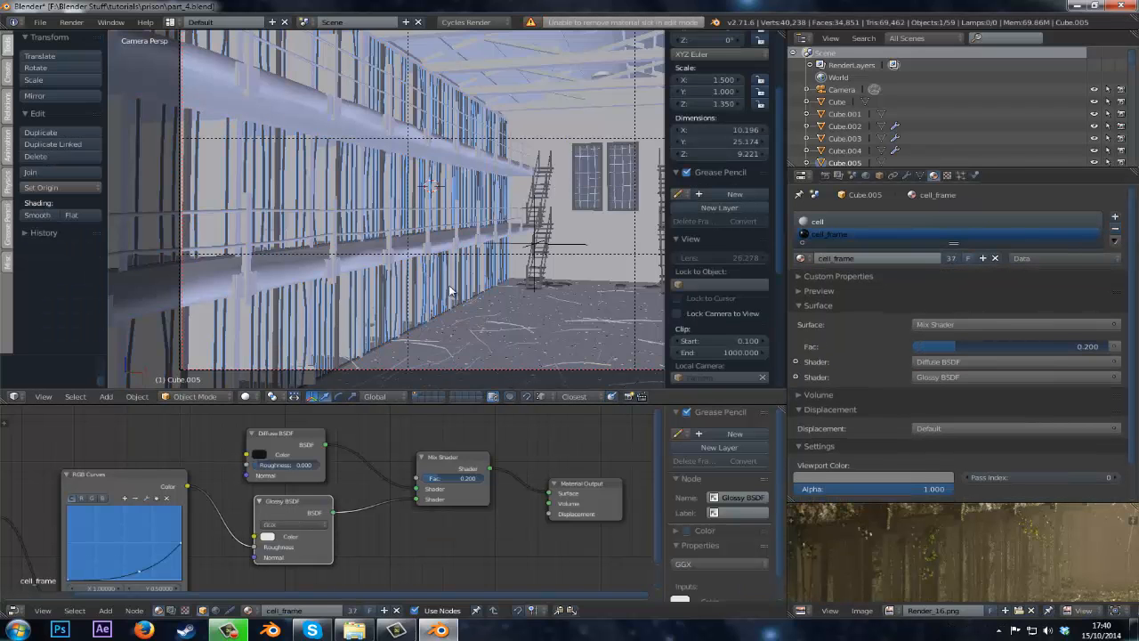
key("ctrl+s")
Preview the balcony in textured and rendered viewport shading.
left_click(449, 284)
scroll(188, 380, "up", 5)
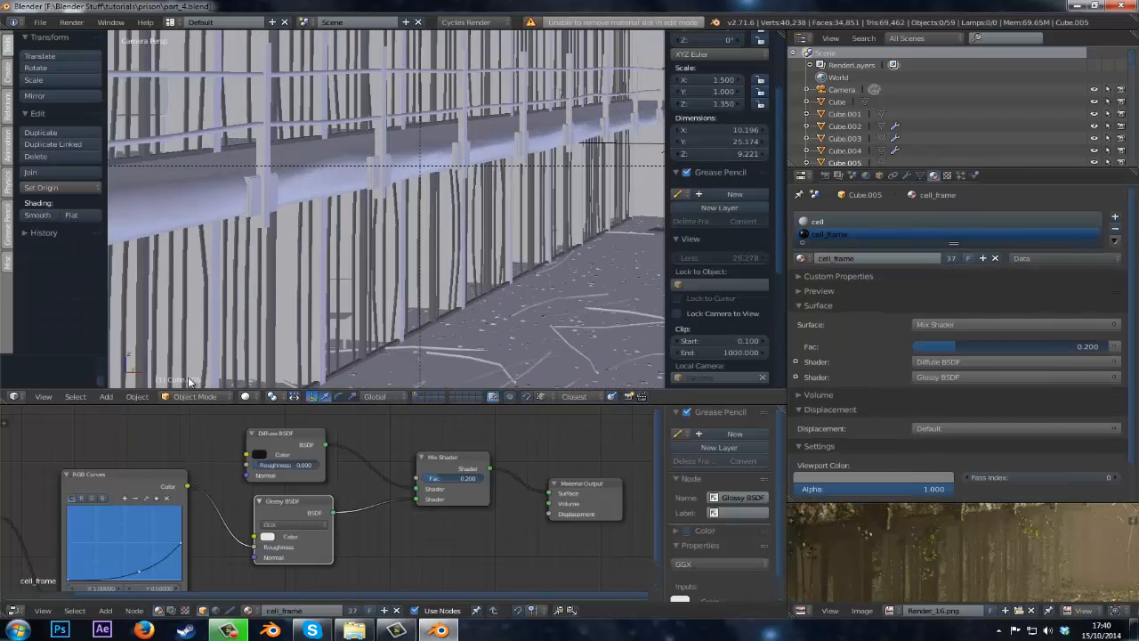
left_click(248, 397)
left_click(270, 327)
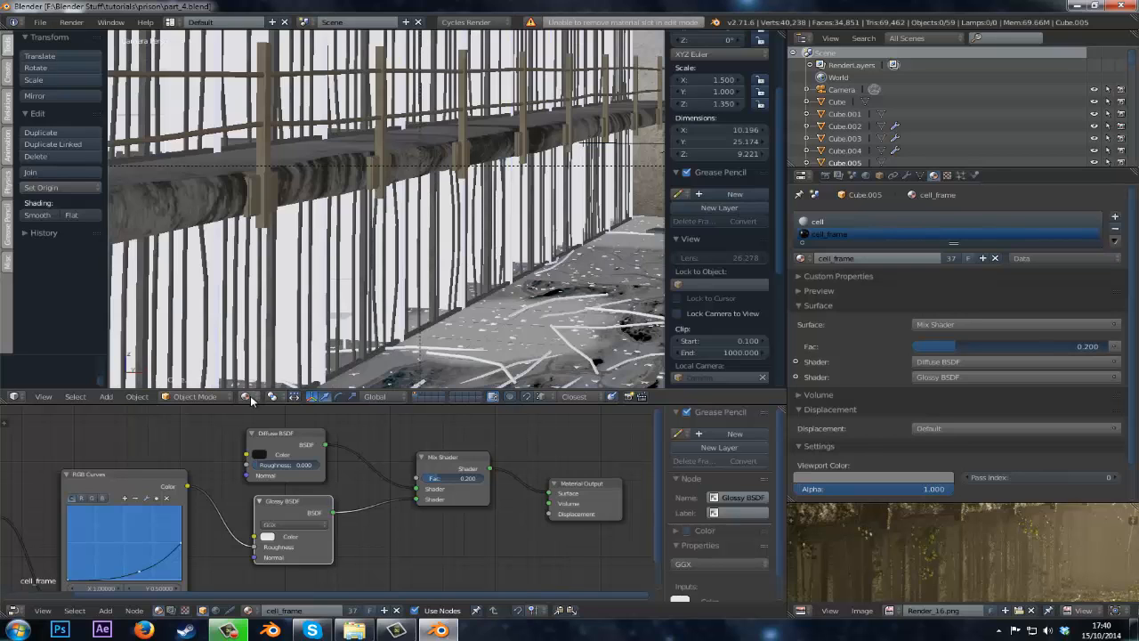
left_click(251, 399)
left_click(267, 316)
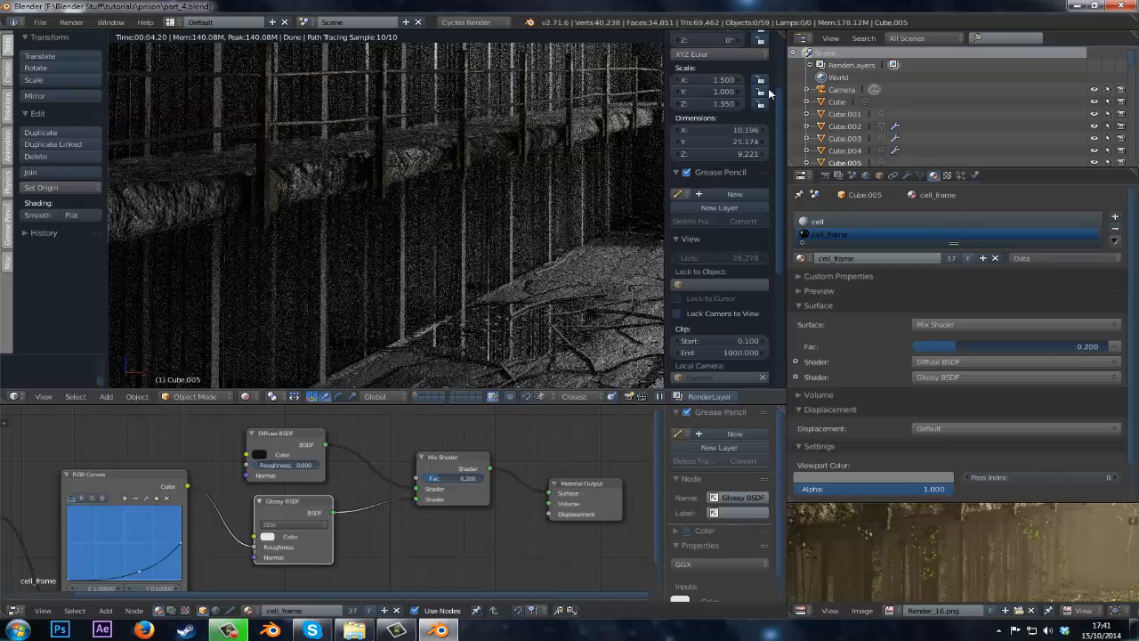
key("z")
Select the bars object, make its material a single-user copy and rename it bars.
key("z")
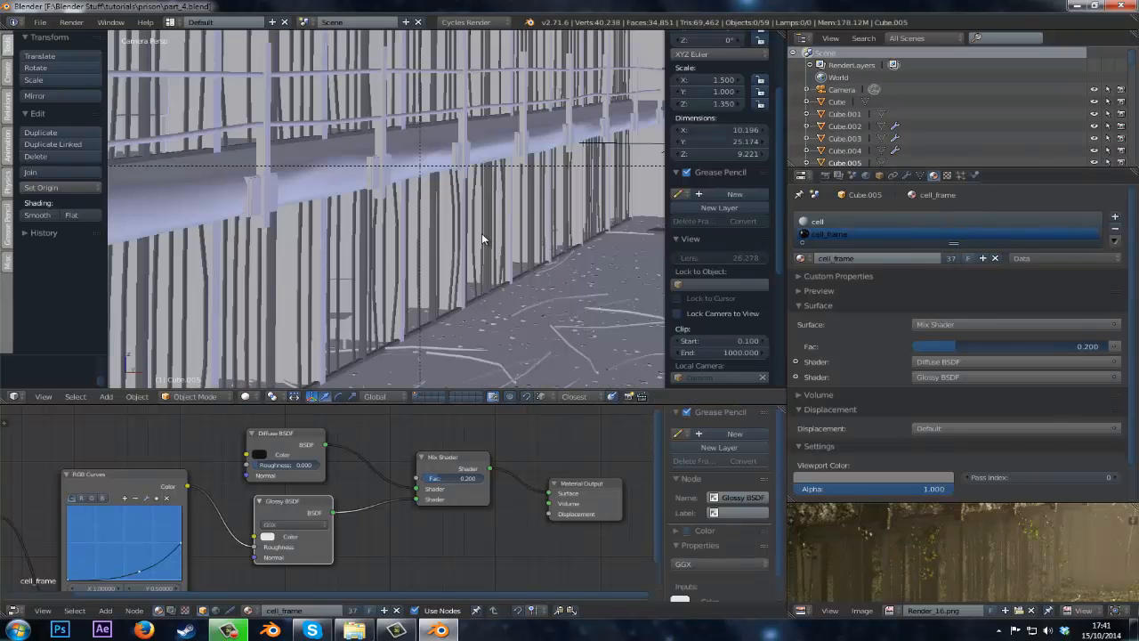
right_click(467, 247)
key("z")
scroll(462, 249, "down", 3)
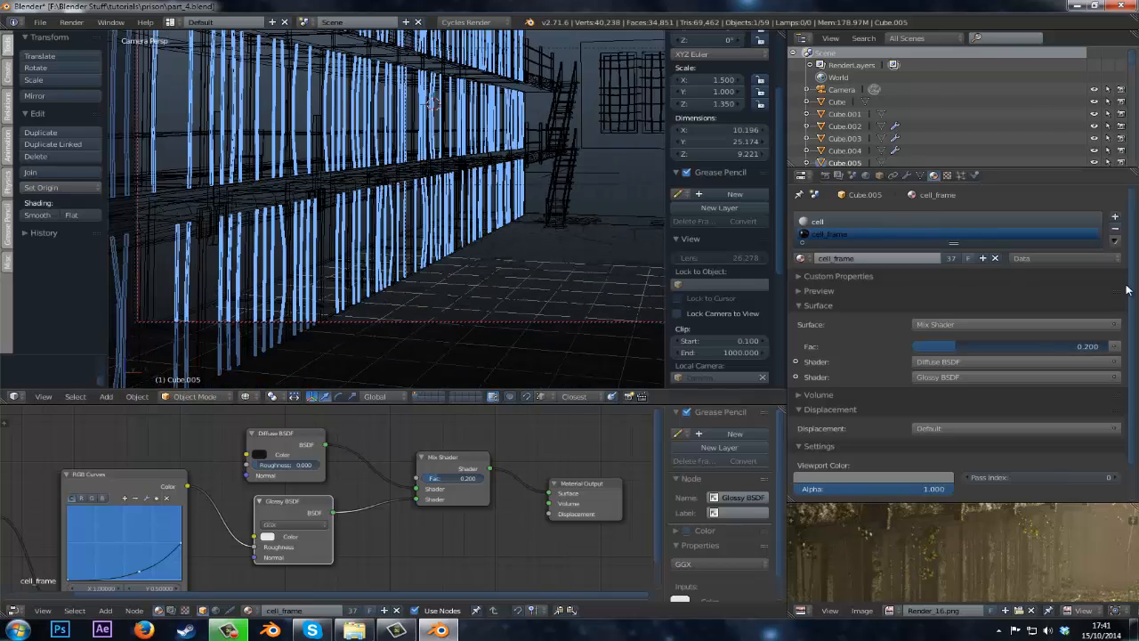
left_click(949, 258)
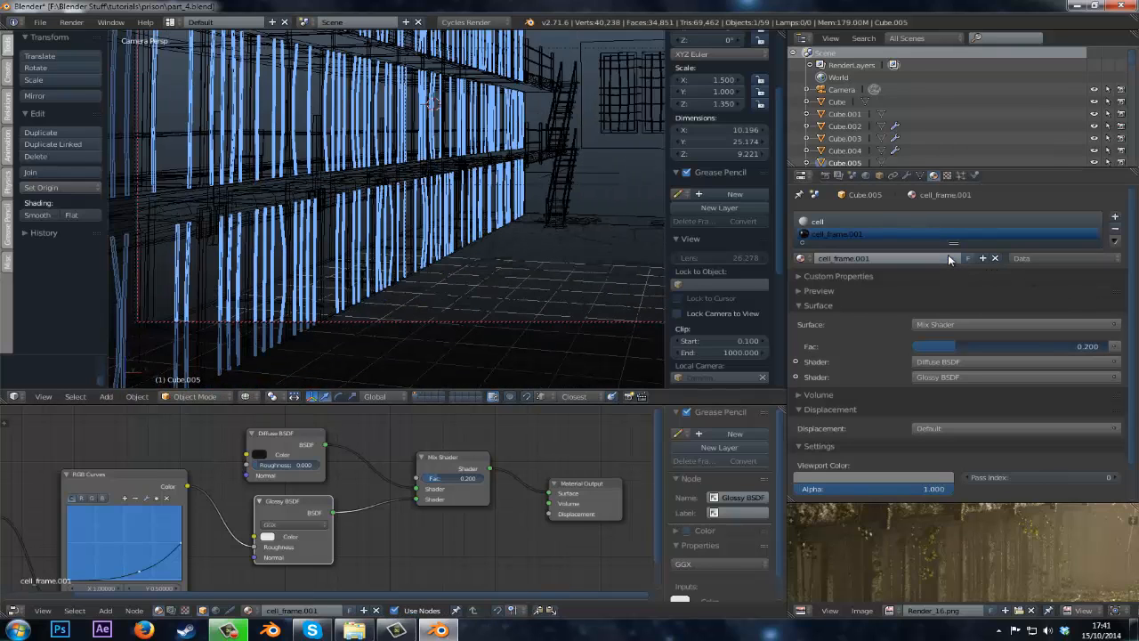
left_click(877, 257)
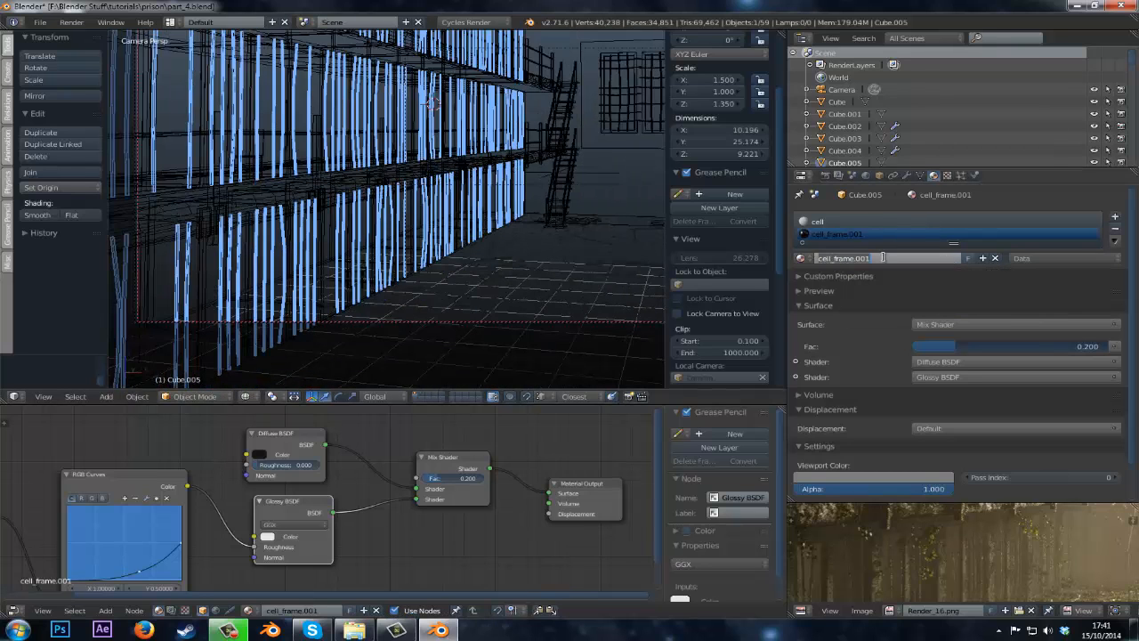
type("bars")
key("Return")
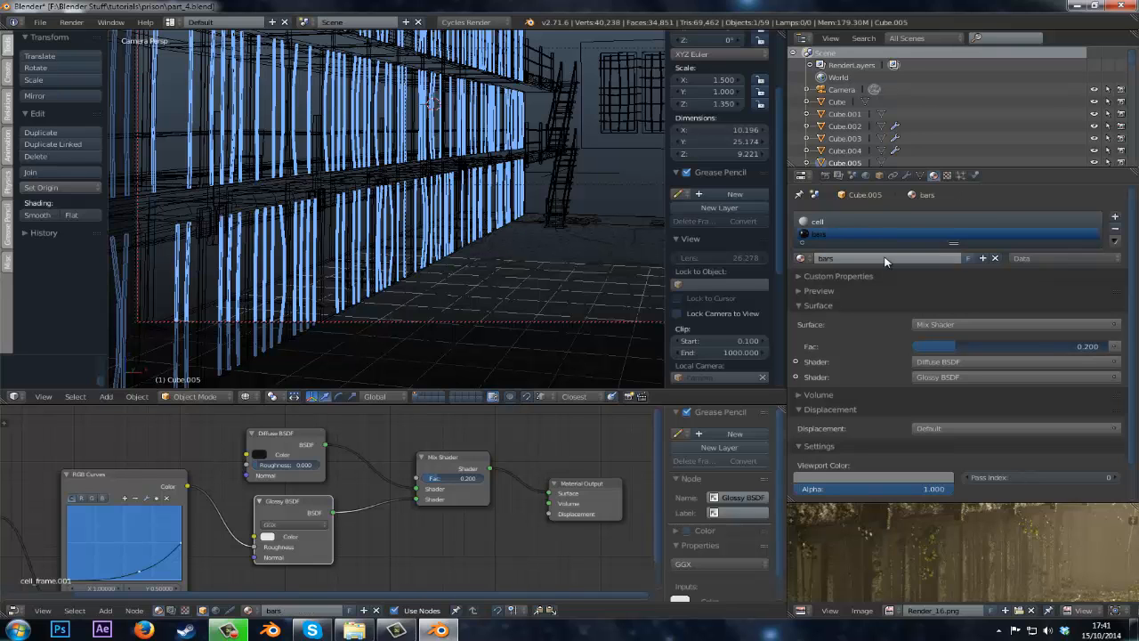
Inspect the bars material's node tree in a maximized node editor.
middle_click_drag(267, 499, 430, 468)
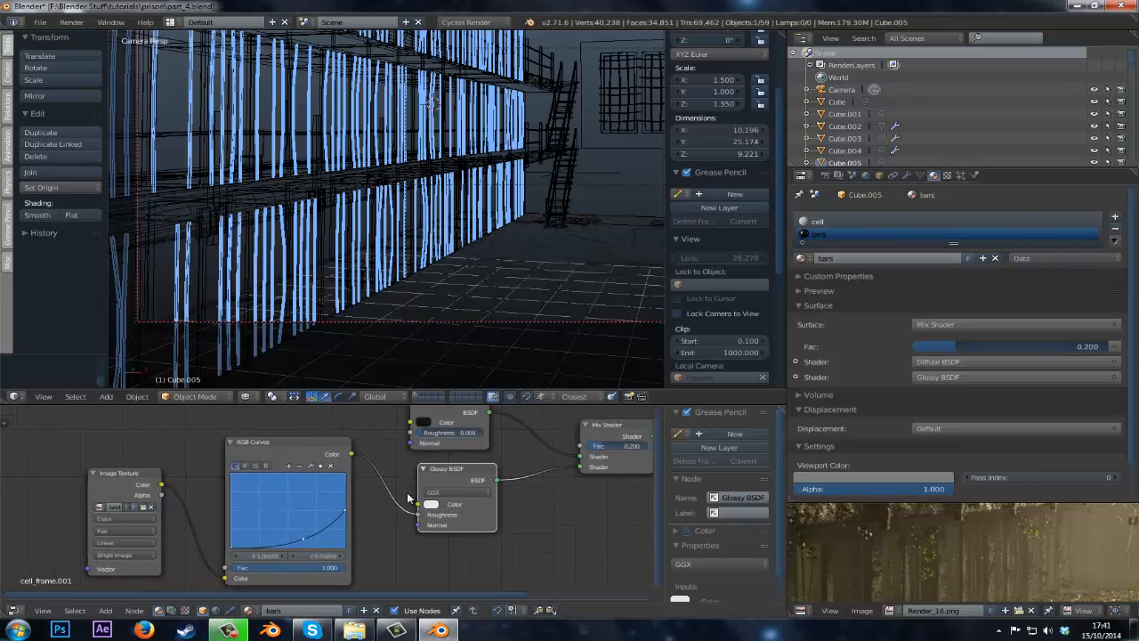
key("ctrl+Up")
scroll(388, 470, "up", 4)
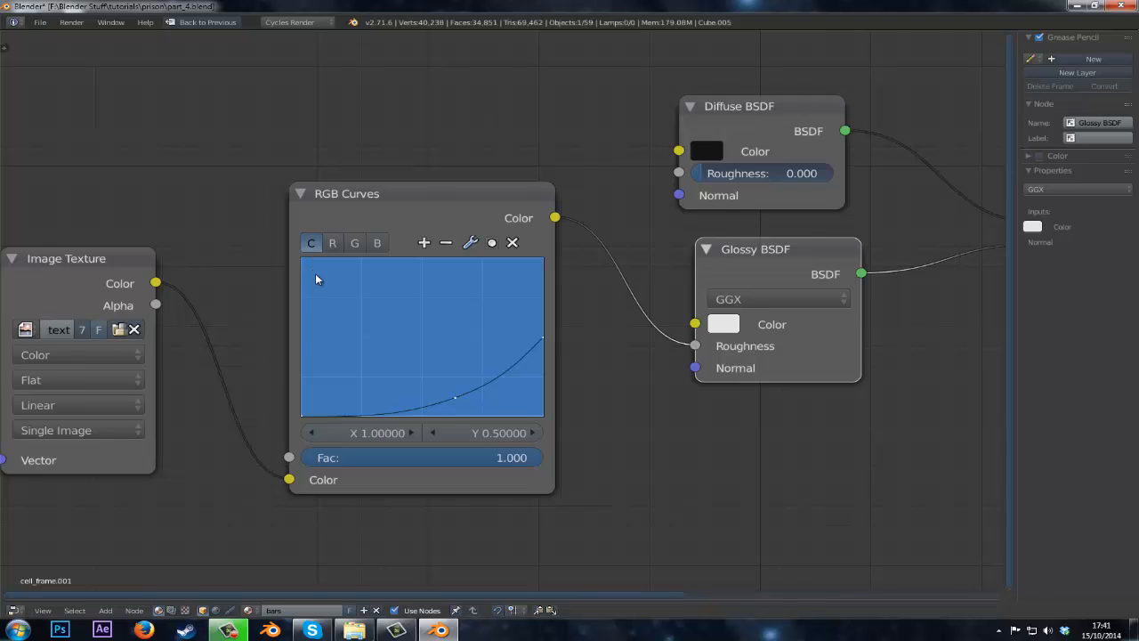
left_click(348, 224)
scroll(320, 236, "down", 3)
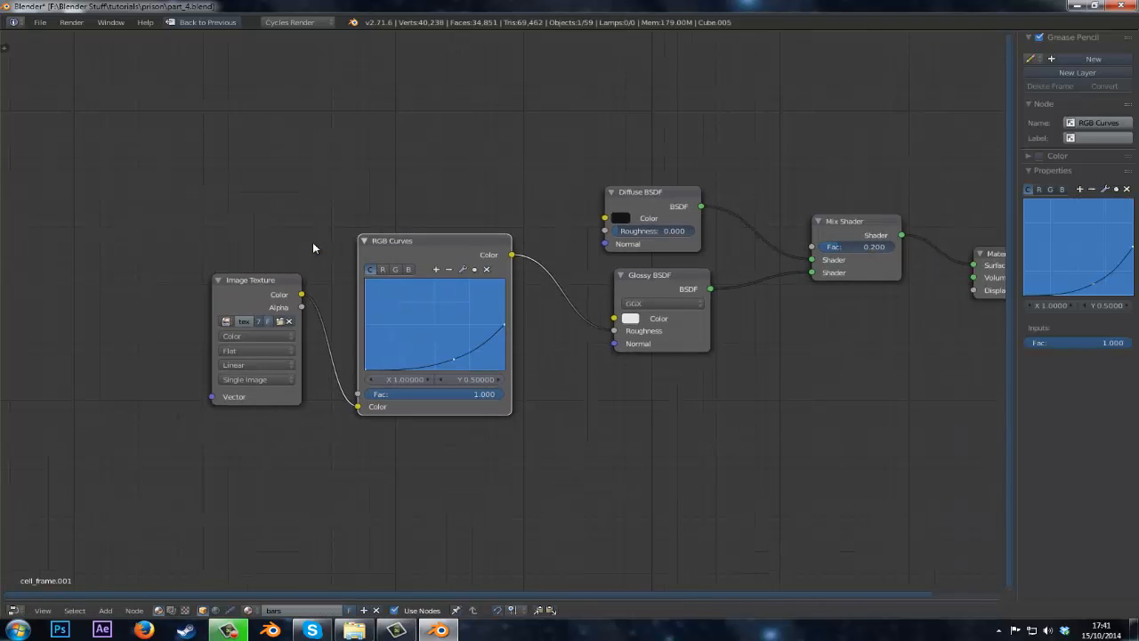
key("ctrl+Up")
Zoom in on the bars, set a render border around them and preview them in rendered shading.
scroll(301, 258, "up", 8)
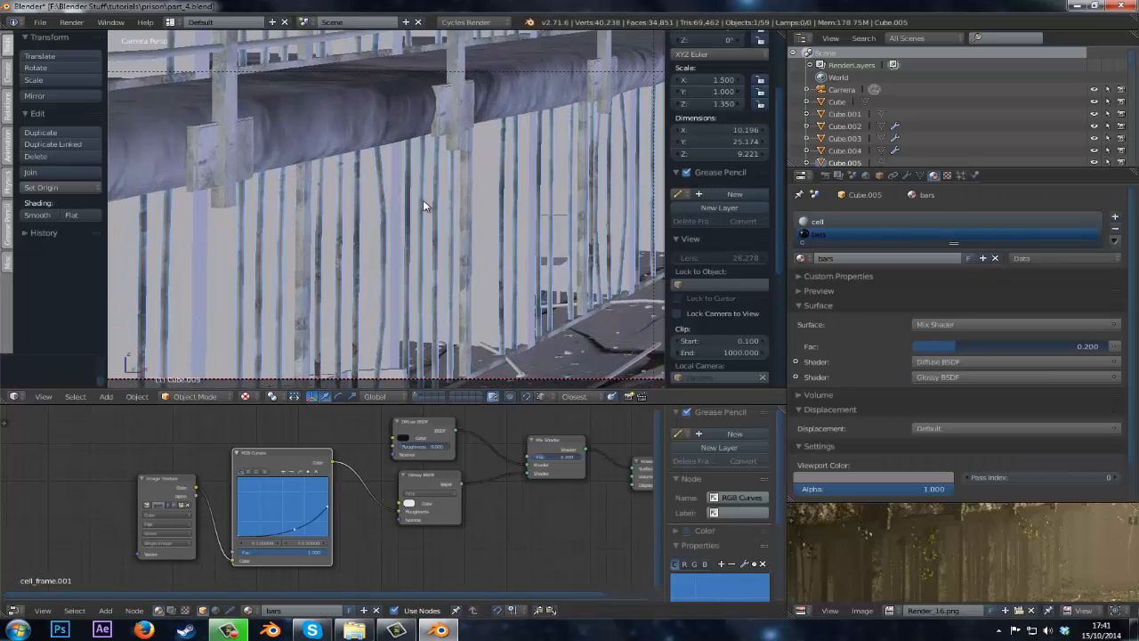
scroll(475, 223, "up", 4)
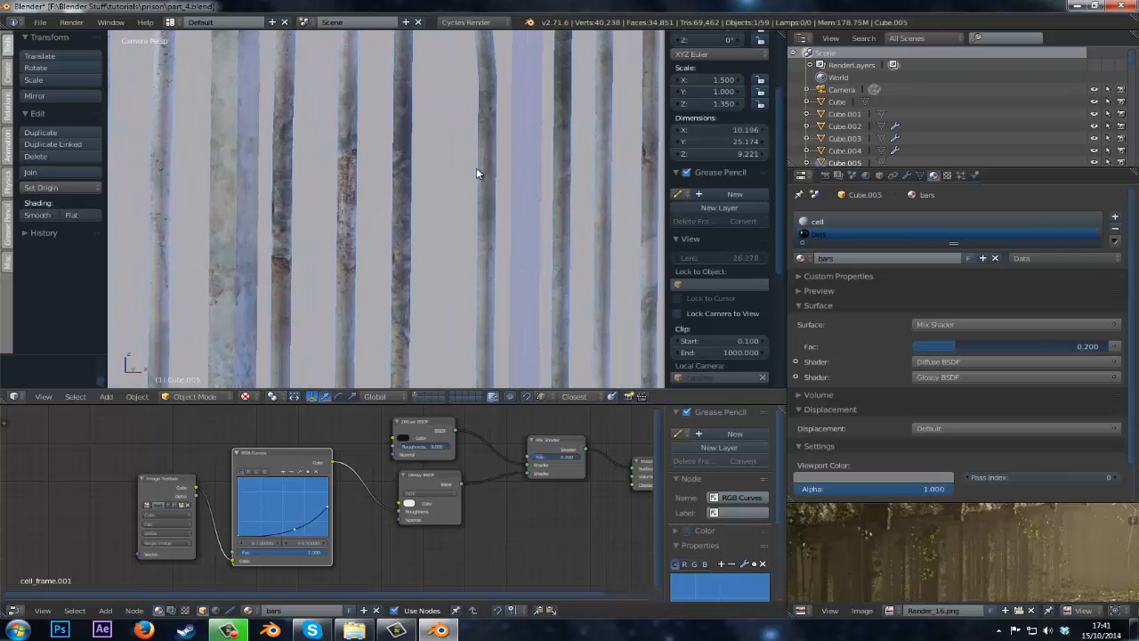
left_click_drag(462, 159, 264, 269)
scroll(258, 286, "up", 2)
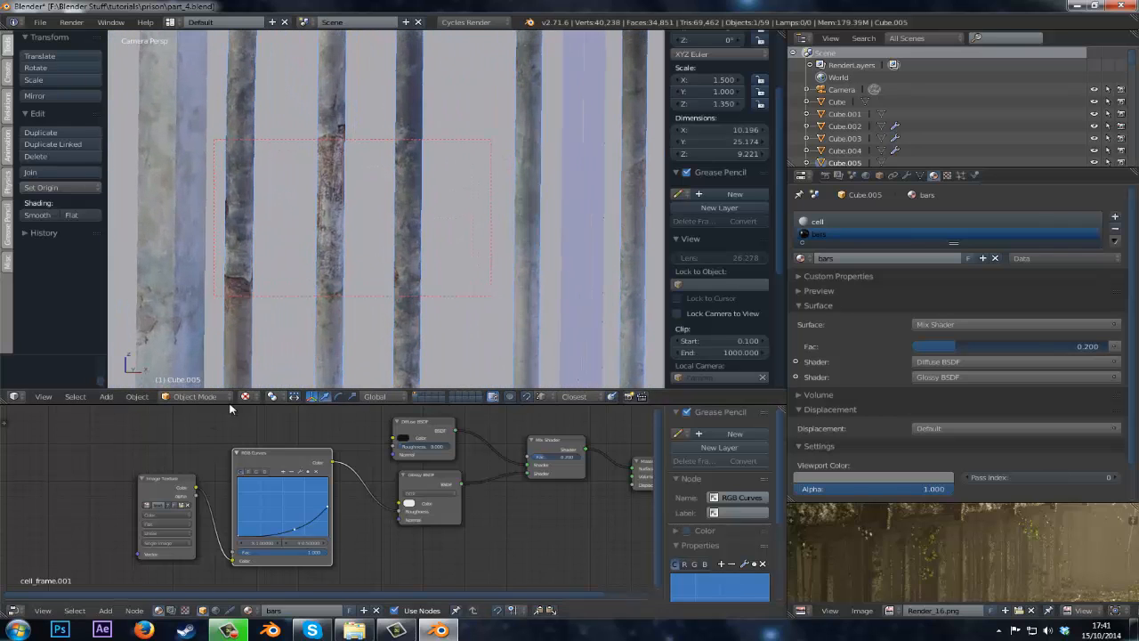
left_click(245, 396)
left_click(253, 315)
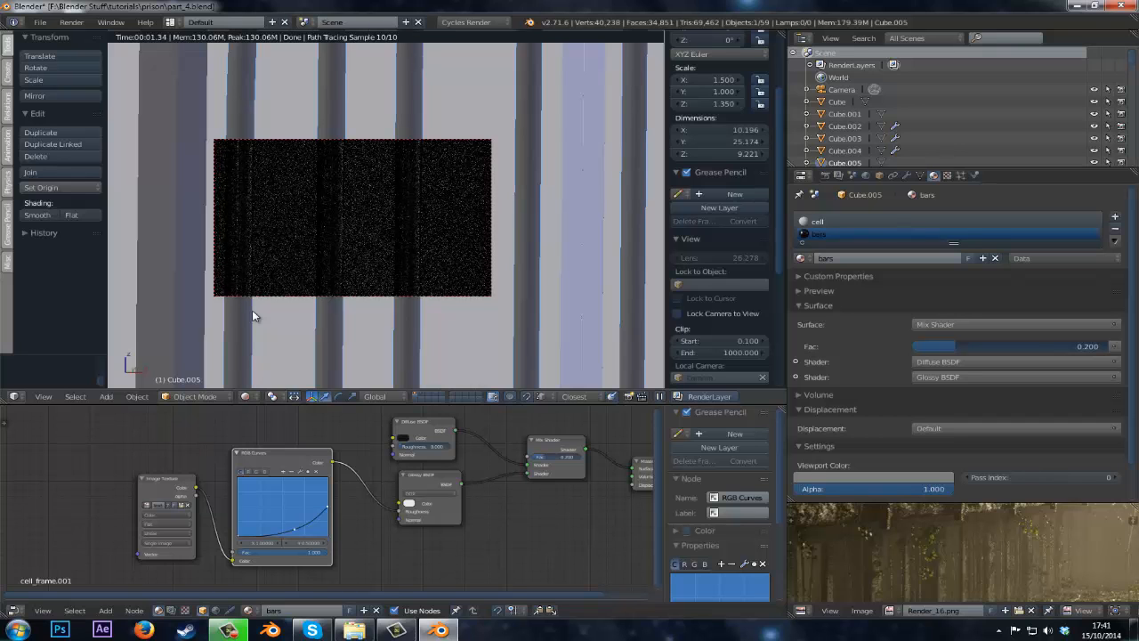
Switch to textured shading and reshape the RGB Curves into a roughly straight line, point near X 0.54, Y 0.57.
key("shift+z")
key("alt+z")
left_click(255, 399)
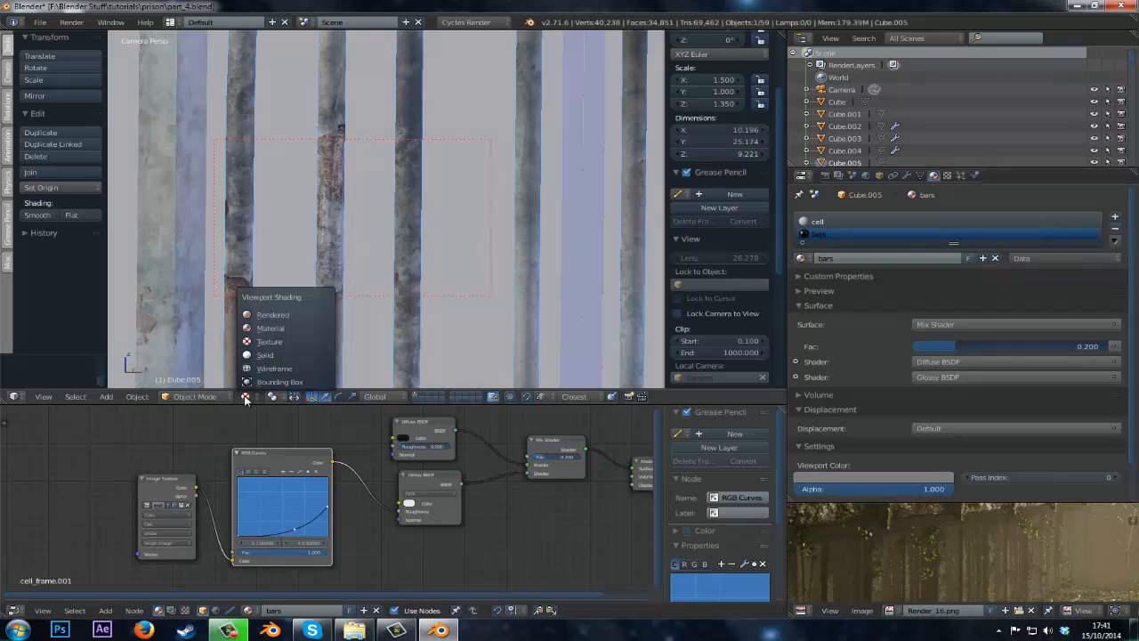
left_click(263, 338)
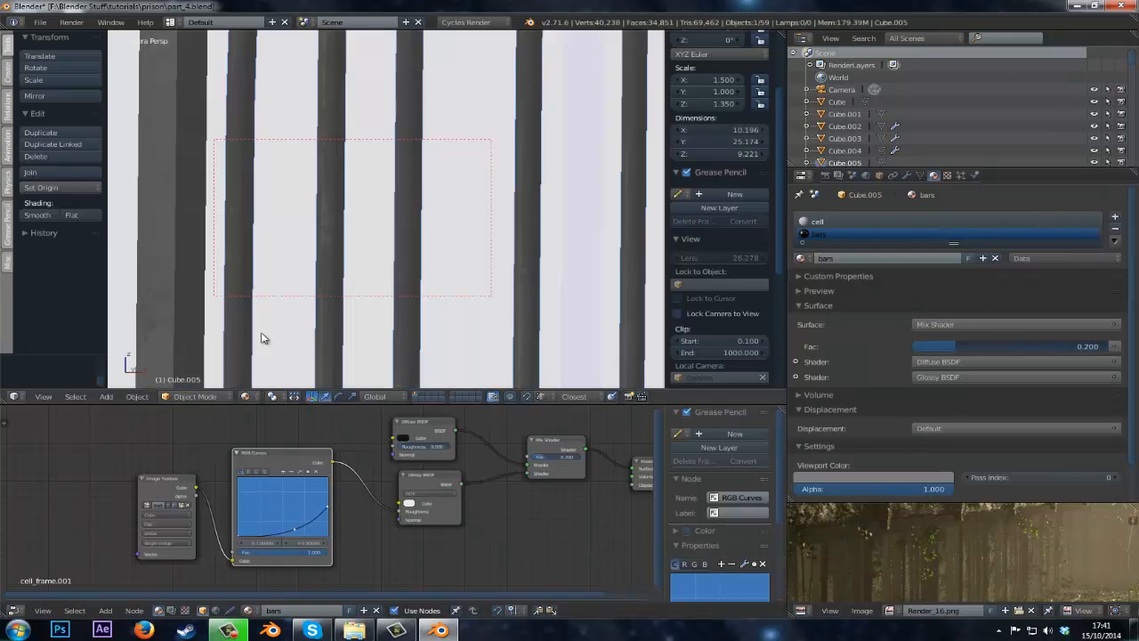
scroll(396, 472, "up", 1)
middle_click_drag(401, 475, 328, 501)
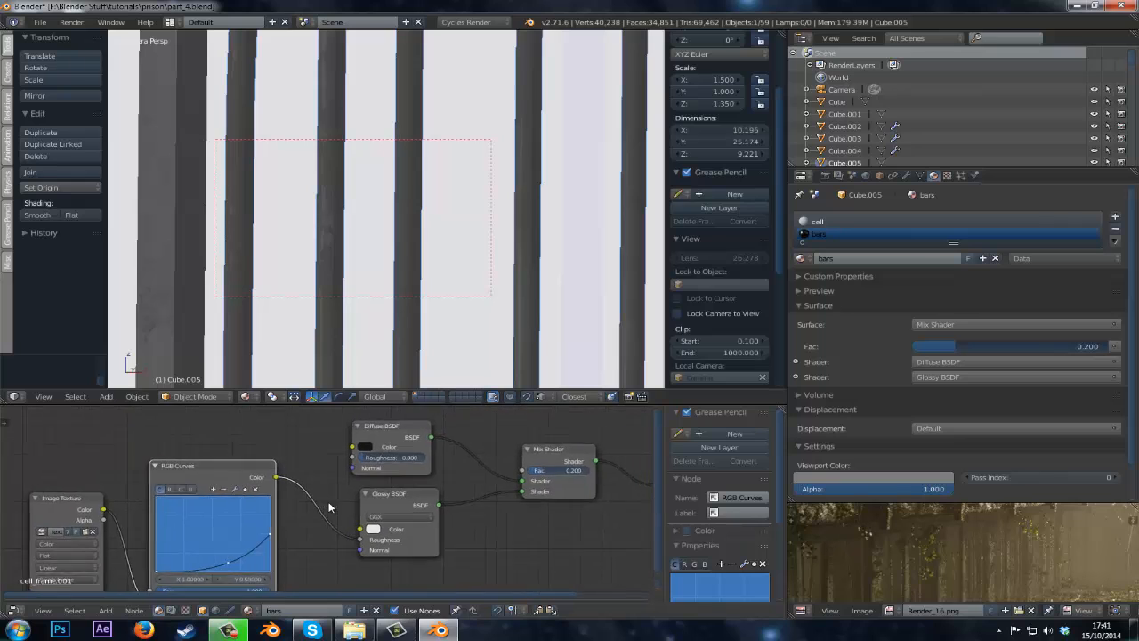
scroll(329, 501, "up", 1)
middle_click_drag(247, 515, 272, 477)
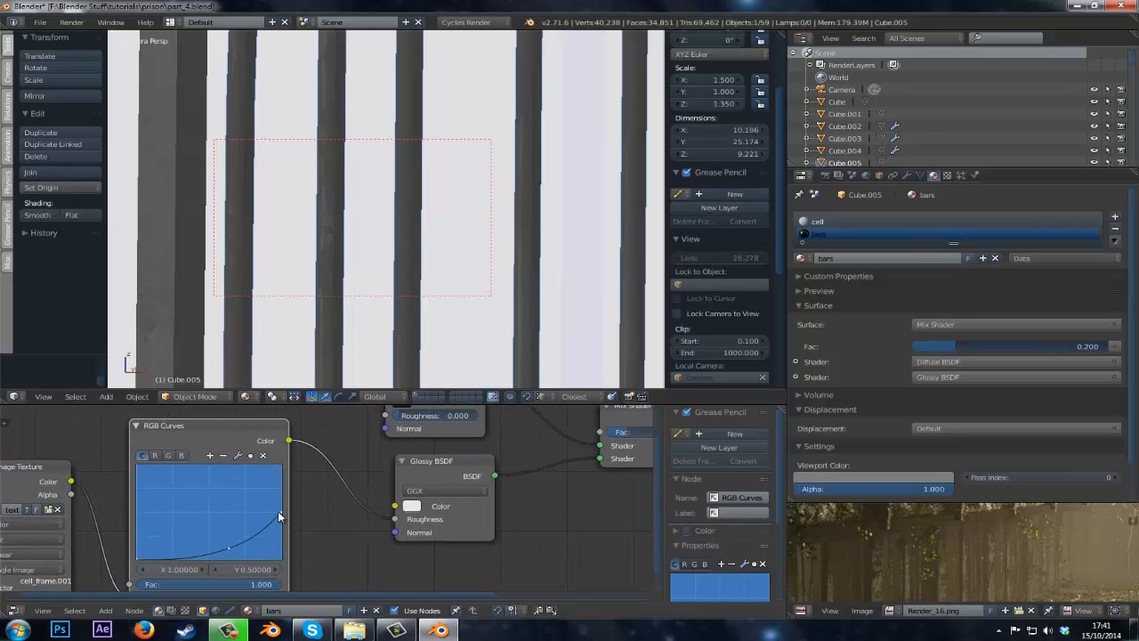
mouse_move(278, 511)
left_mouse_down()
mouse_move(249, 525)
mouse_move(224, 518)
mouse_move(219, 510)
mouse_move(261, 484)
mouse_move(213, 505)
left_mouse_up()
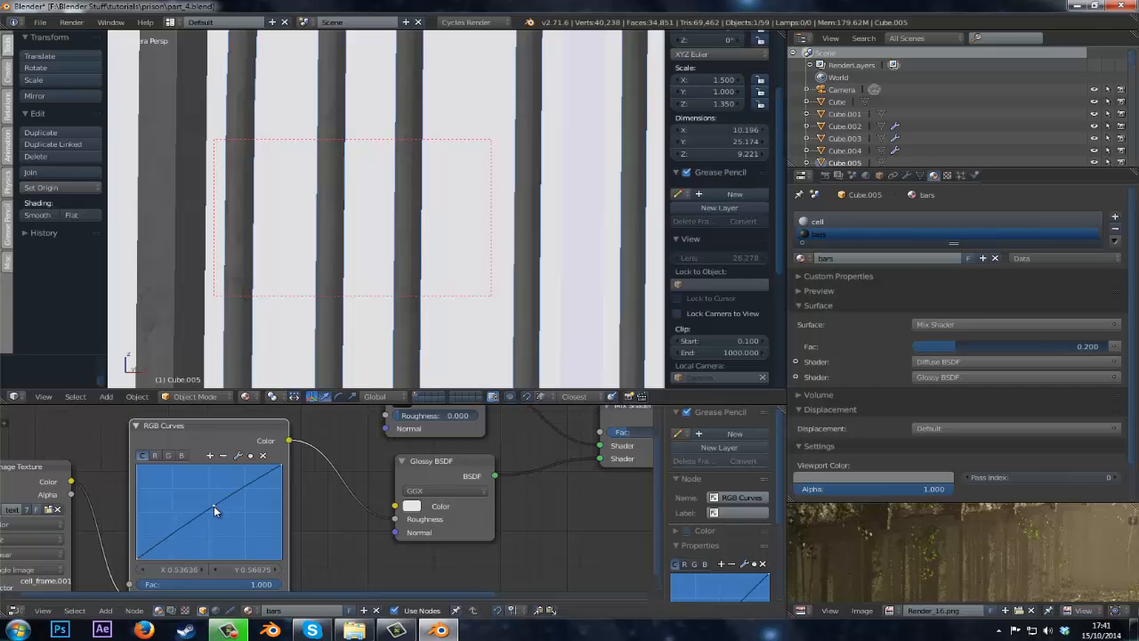
Preview in rendered shading and connect the Image Texture color output to the Glossy BSDF color input.
left_click(246, 396)
left_click(267, 315)
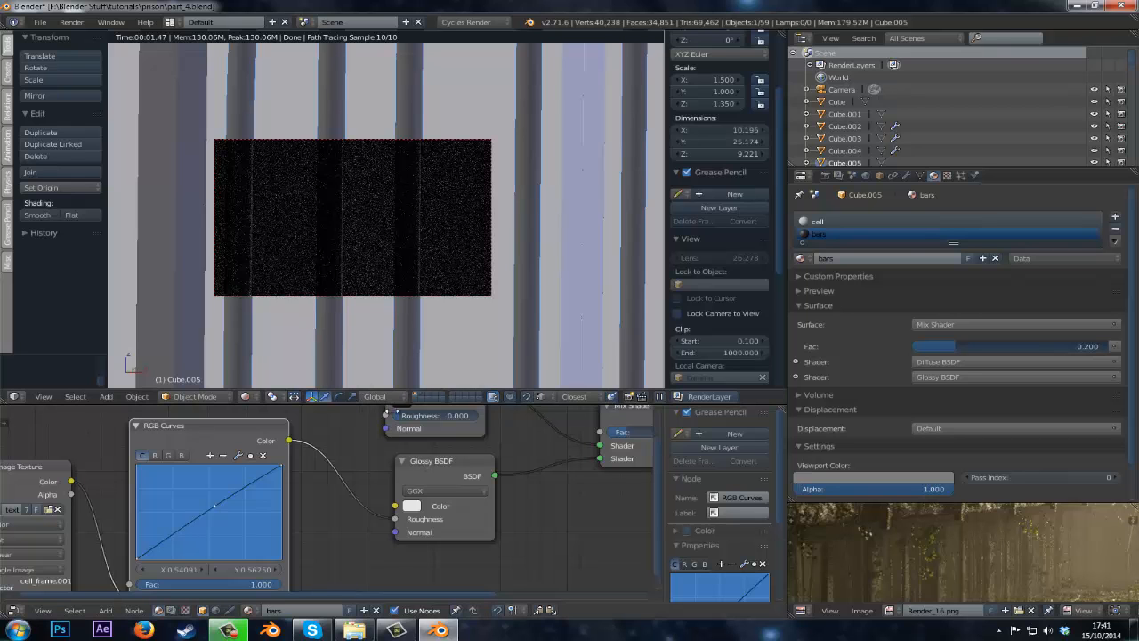
middle_click_drag(507, 441, 256, 483)
scroll(257, 483, "down", 3)
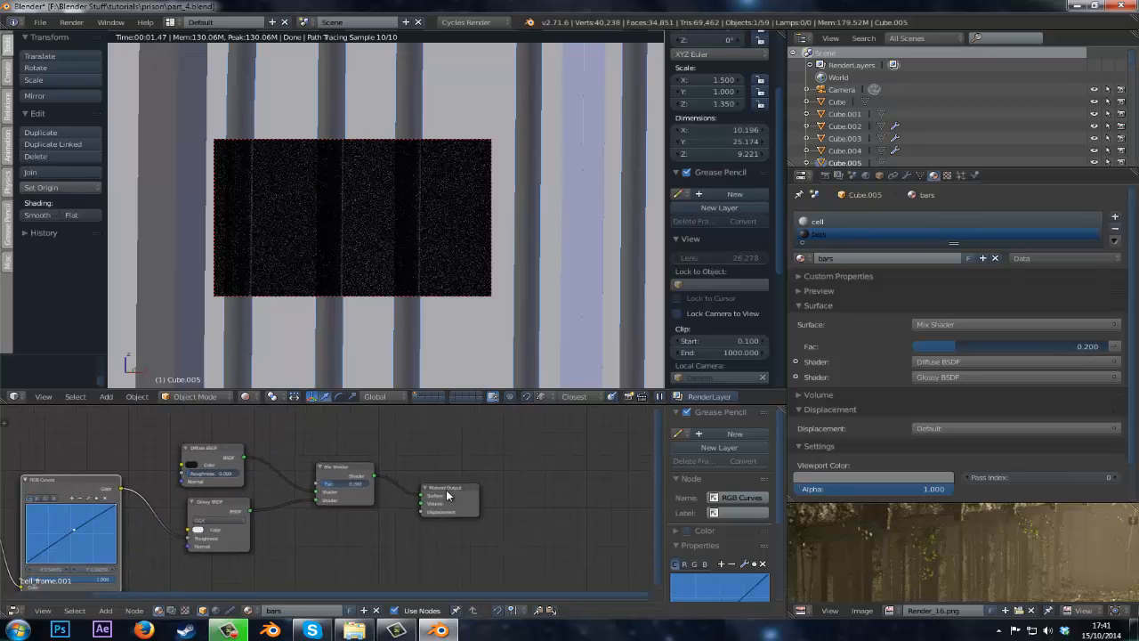
middle_click_drag(143, 525, 281, 531)
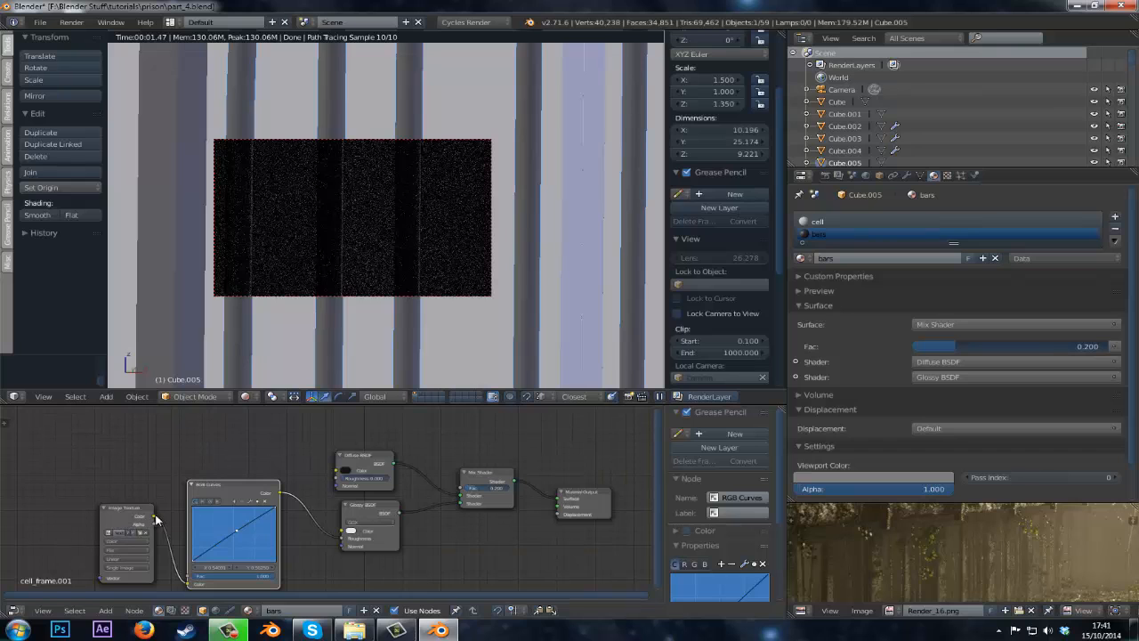
left_click_drag(154, 516, 342, 531)
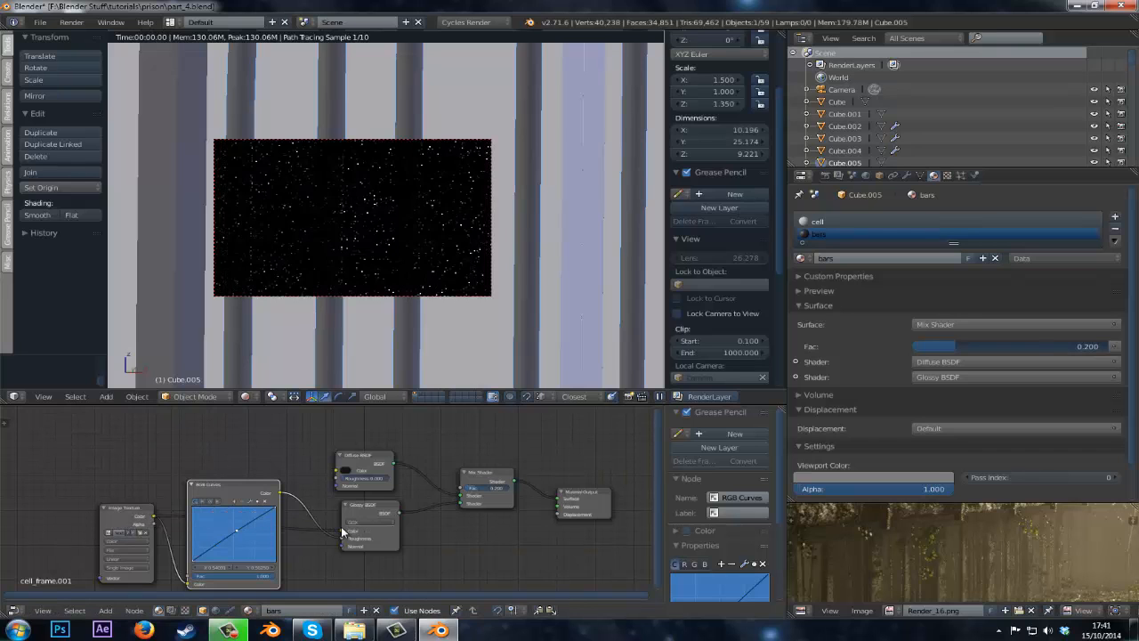
Connect the Glossy BSDF straight to the Material Output surface and delete the Mix Shader and Diffuse BSDF nodes.
left_click_drag(483, 490, 517, 492)
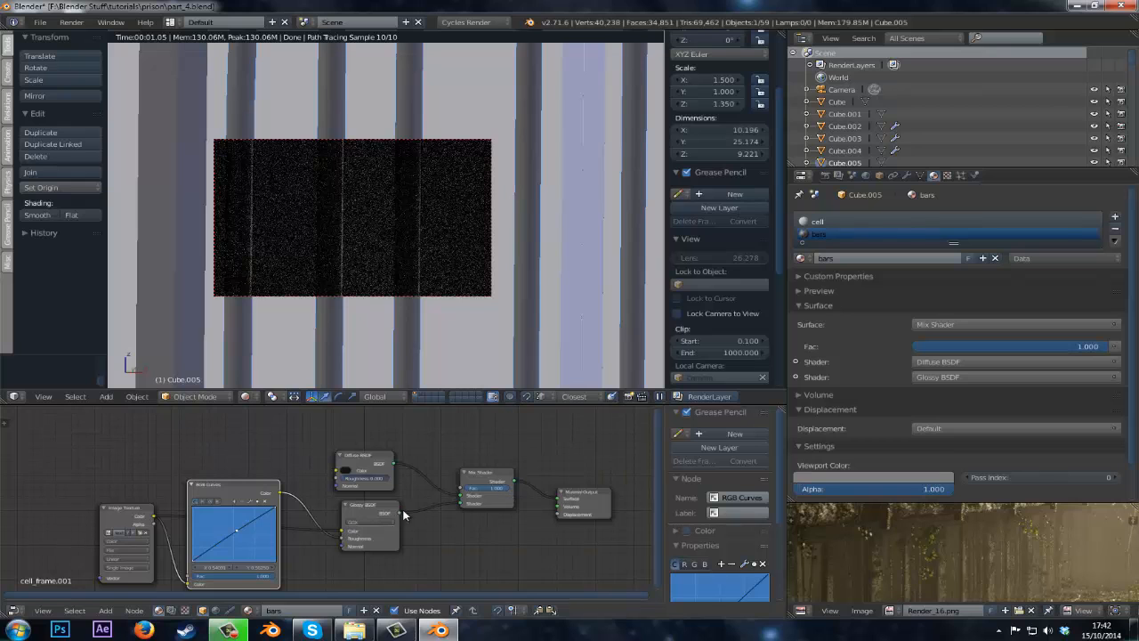
left_click_drag(401, 512, 557, 499)
left_click(489, 477)
key("x")
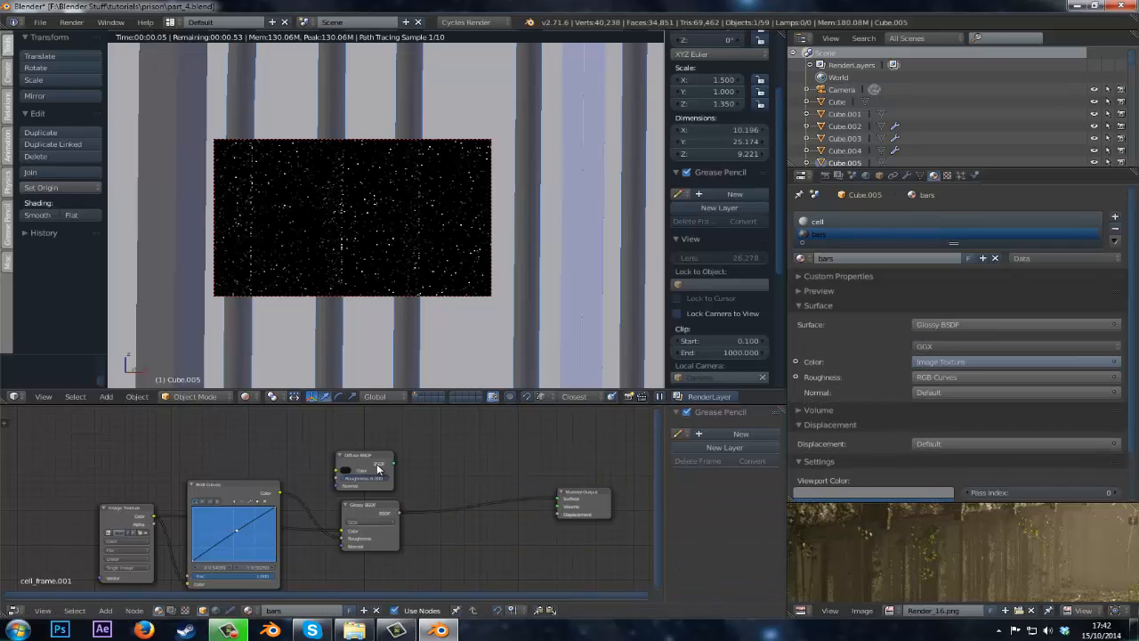
left_click(374, 462)
key("x")
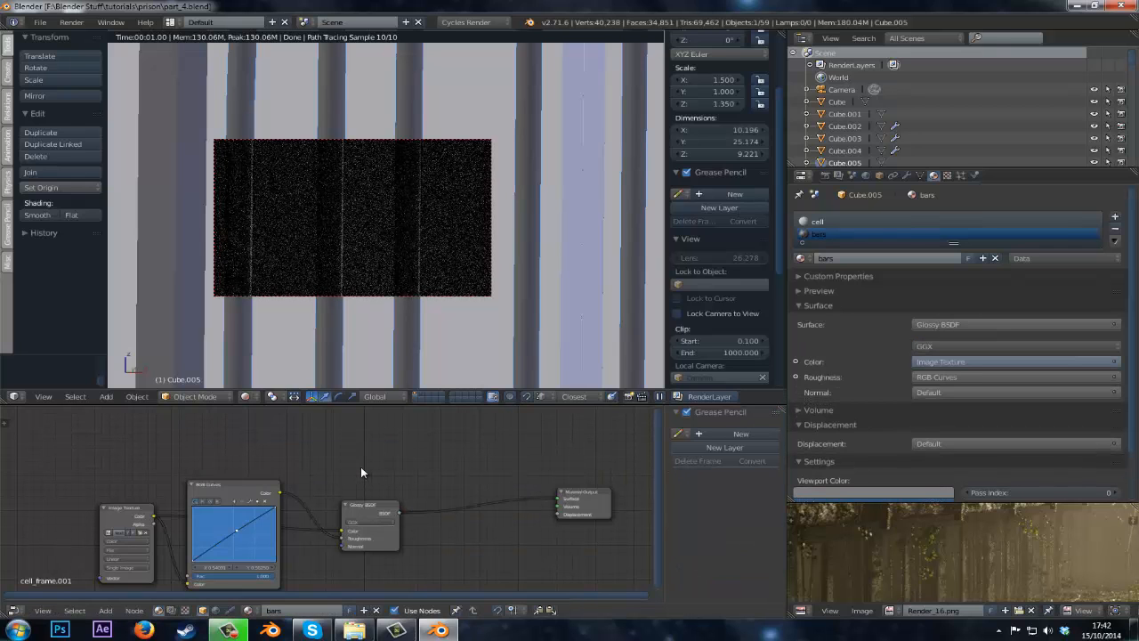
Try linking the Image Texture to the Material Output displacement, then disconnect it and rearrange the nodes.
left_click_drag(156, 520, 558, 513)
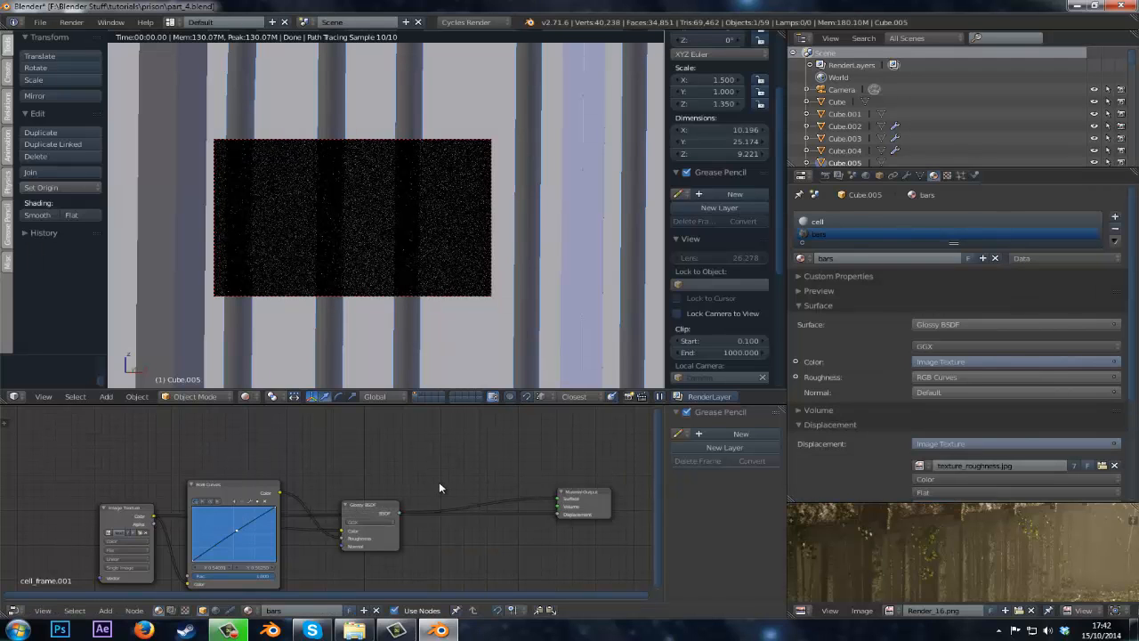
scroll(418, 494, "up", 3)
key("shift+a")
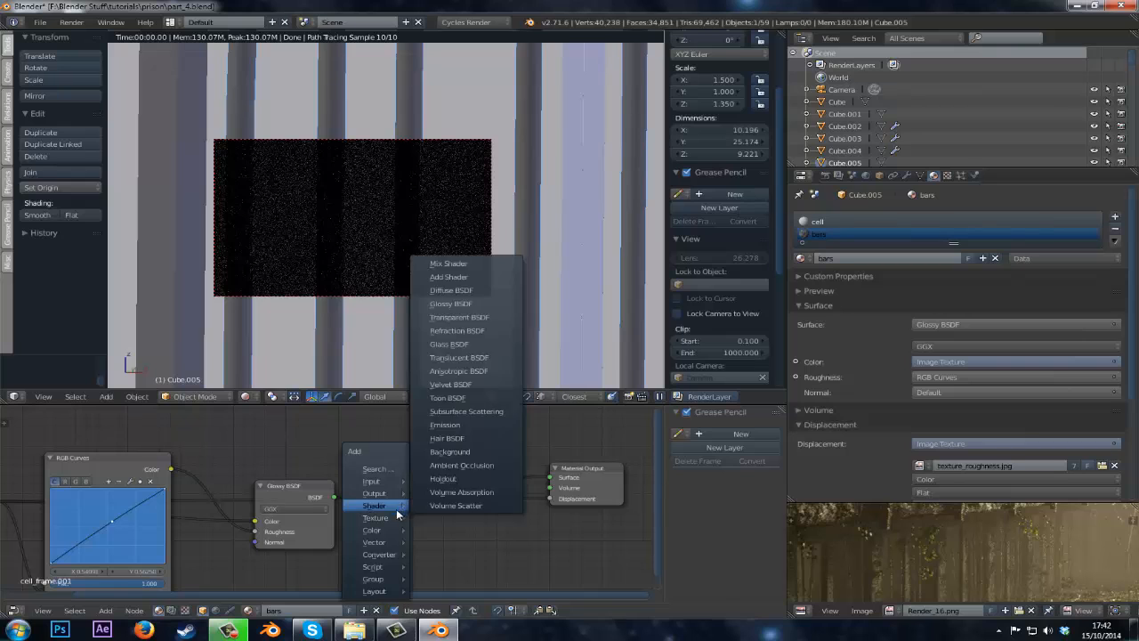
mouse_move(381, 529)
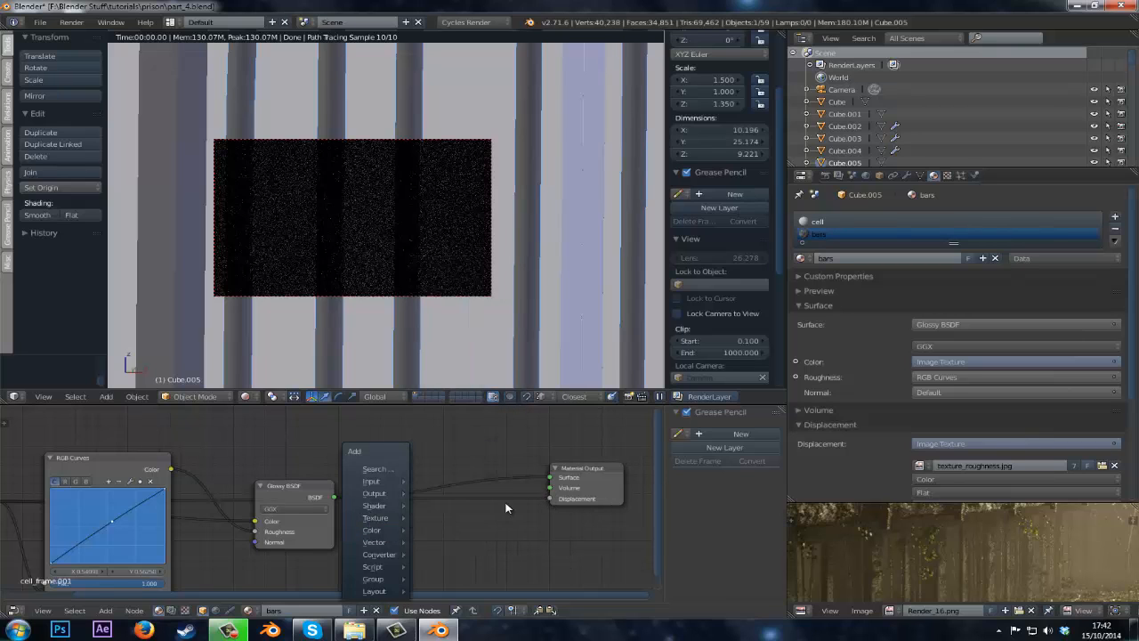
left_click_drag(549, 498, 463, 501)
middle_click_drag(351, 482, 403, 507)
left_click_drag(355, 520, 499, 495)
Add a Bump node and connect its Normal output to the Glossy BSDF Normal input.
key("shift+a")
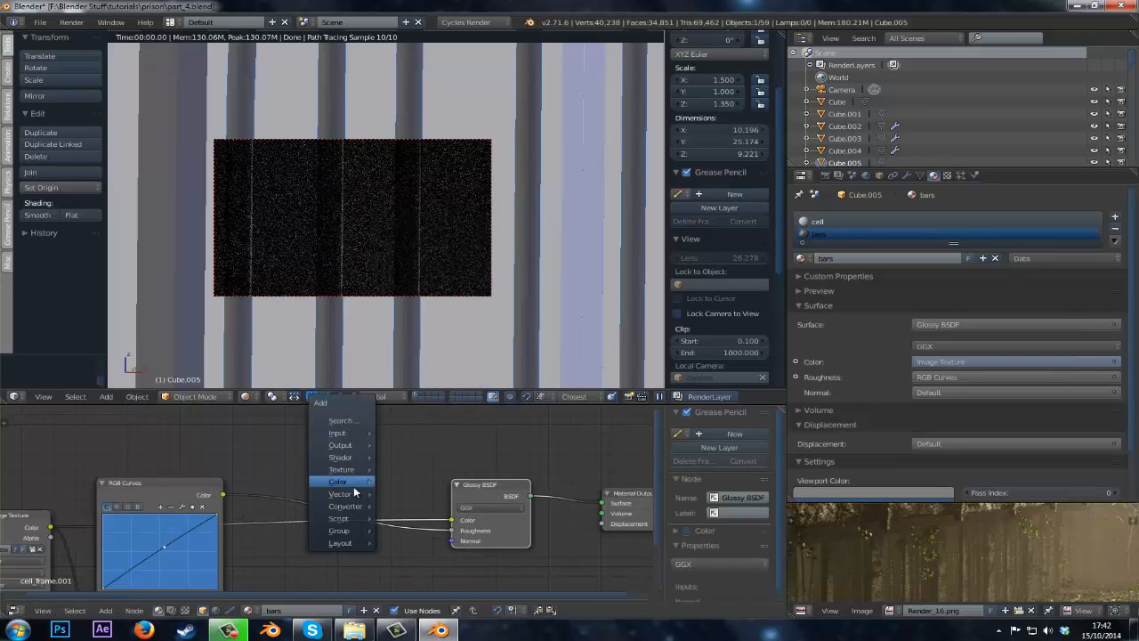
mouse_move(350, 495)
left_click(406, 507)
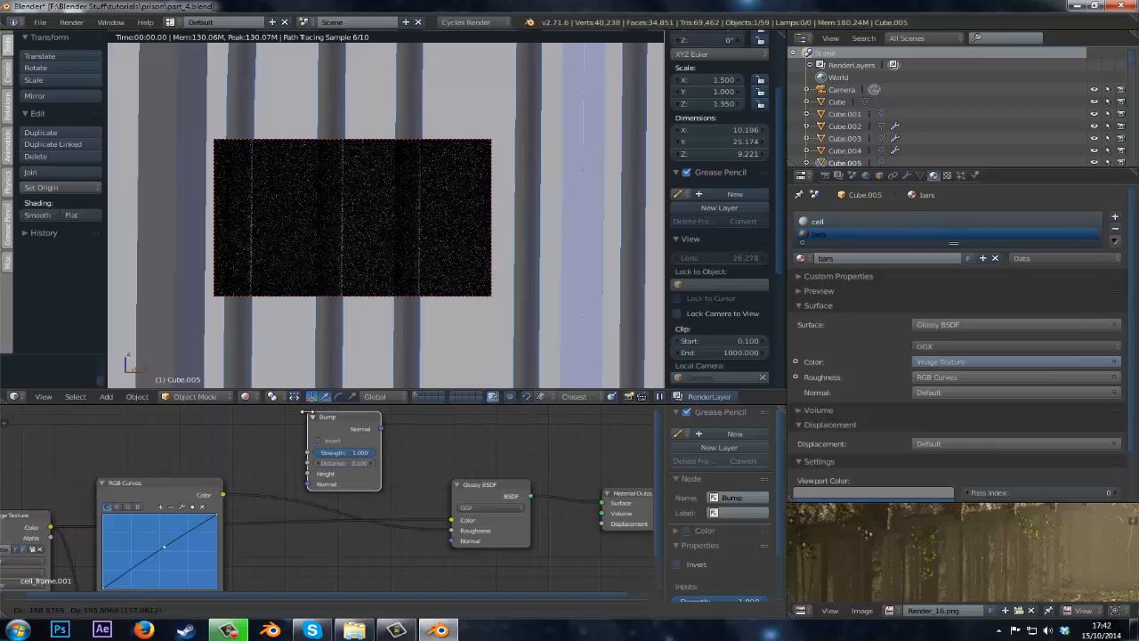
left_click(380, 434)
left_click_drag(381, 431, 453, 541)
scroll(47, 536, "up", 1)
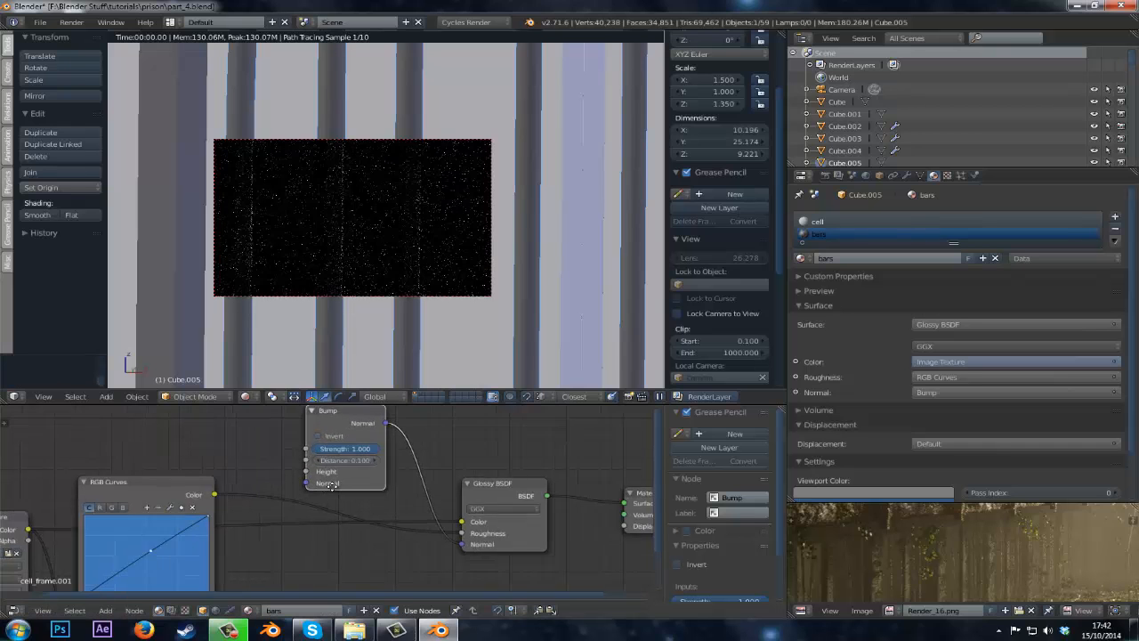
Connect the Image Texture color to the Bump Height, set Strength to 0.05 and save the file.
middle_click_drag(45, 536, 143, 537)
left_click_drag(128, 528, 404, 470)
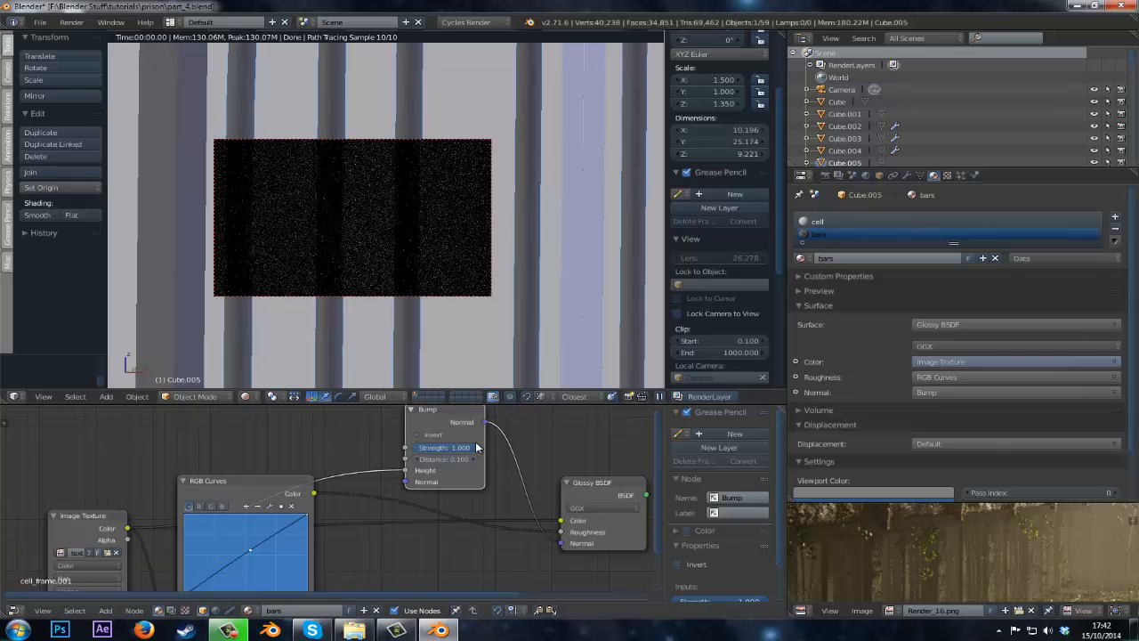
left_click(436, 446)
type("0.05")
key("Return")
key("ctrl+s")
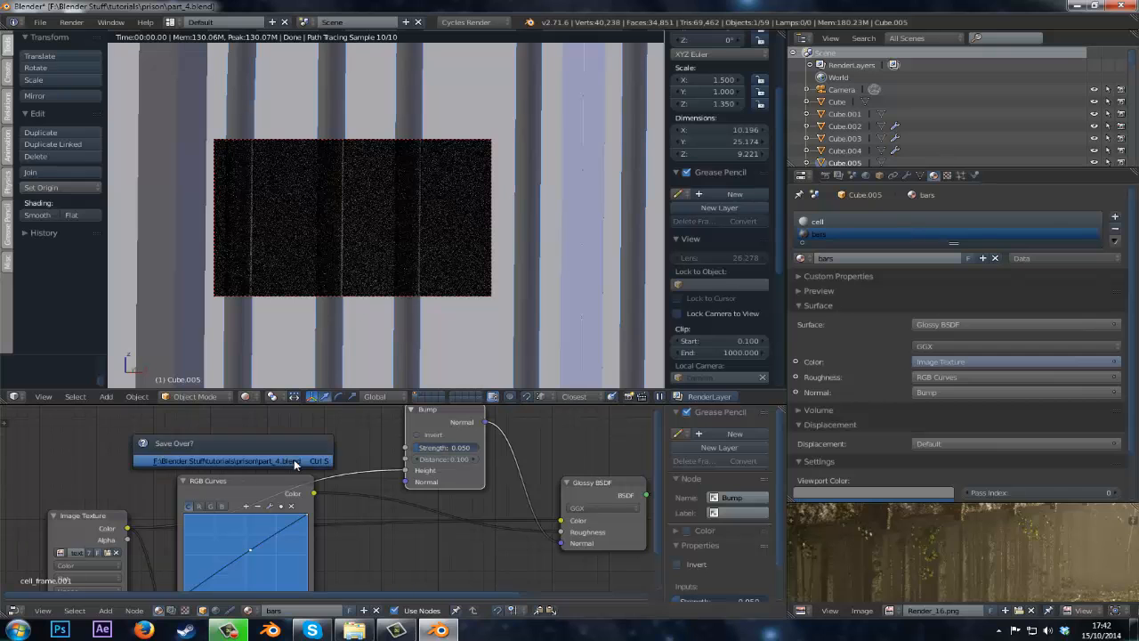
left_click(294, 460)
Zoom out and orbit the viewport to inspect the rendered bars along the balconies.
scroll(402, 207, "down", 3)
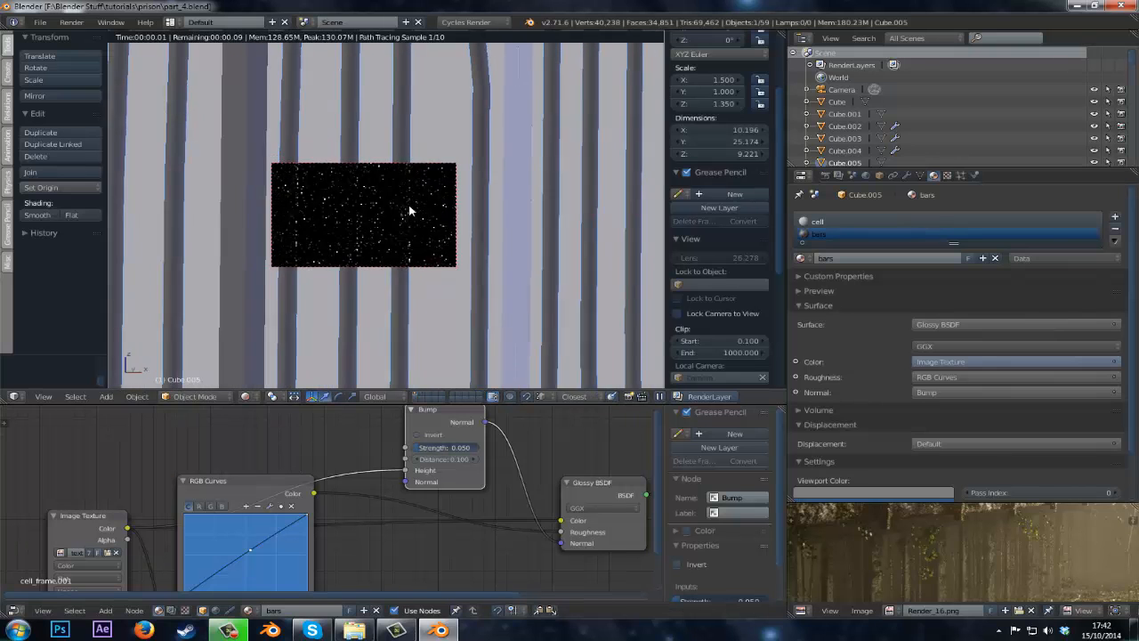
scroll(408, 209, "down", 8)
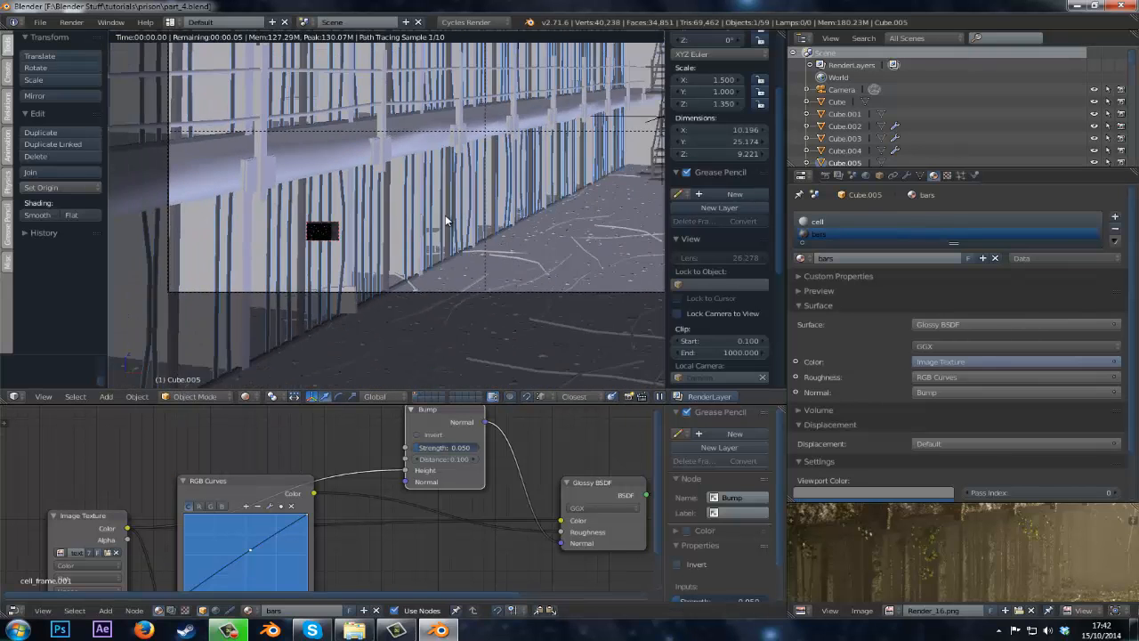
middle_click_drag(445, 214, 338, 272)
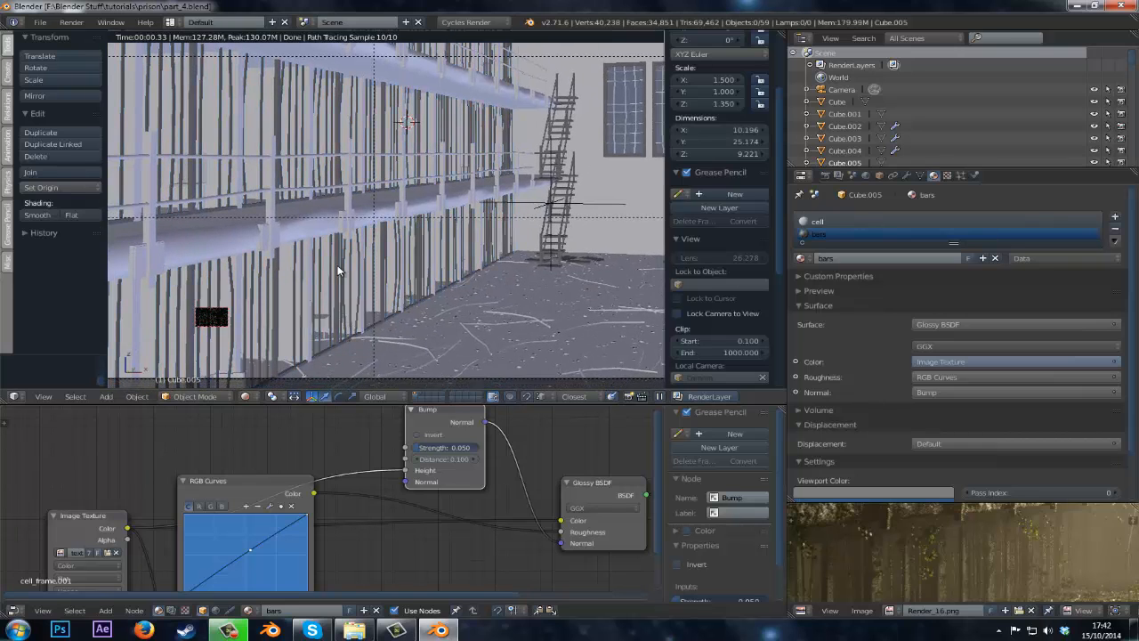
scroll(338, 267, "down", 3)
scroll(339, 266, "up", 2)
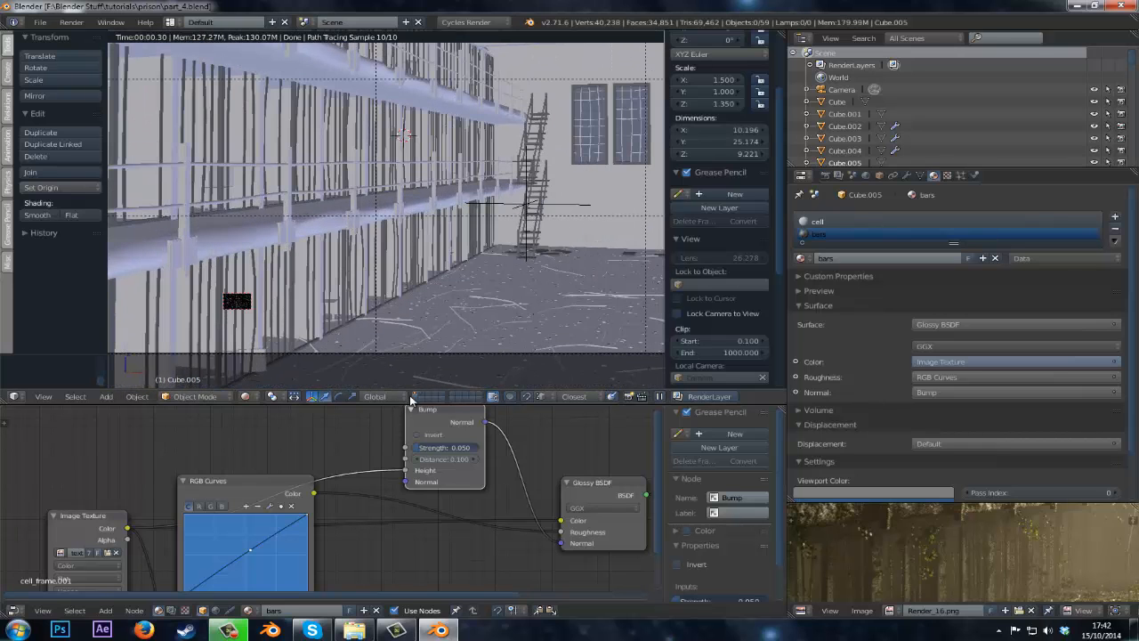
left_click(421, 393)
mouse_move(397, 287)
middle_mouse_down("shift")
mouse_move(365, 252)
mouse_move(337, 276)
mouse_move(379, 297)
mouse_move(384, 318)
mouse_move(432, 185)
middle_mouse_up("shift")
key("shift+z")
scroll(415, 170, "up", 8)
Select the bar1 object and remove its extra material slots, leaving only cell.
right_click(421, 188)
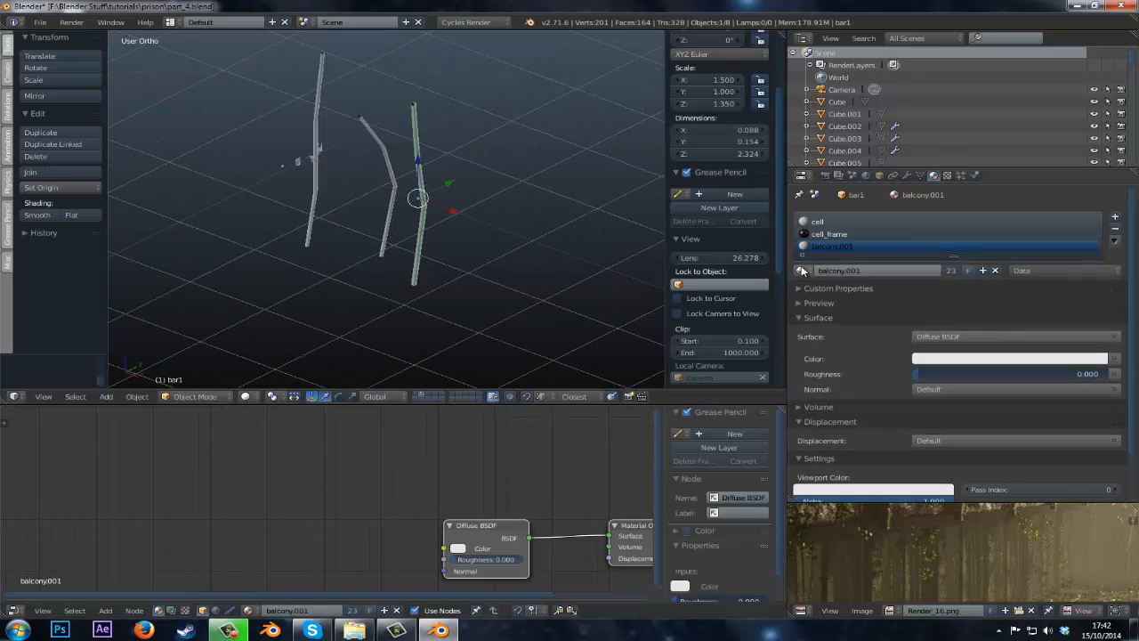
left_click(1116, 231)
left_click(1116, 232)
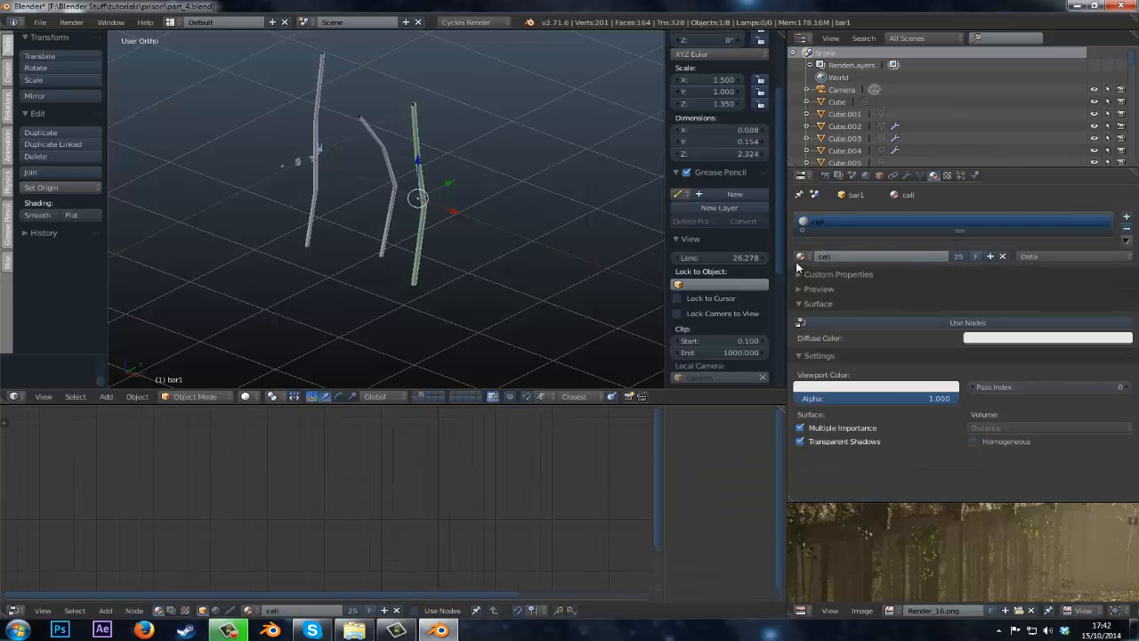
Assign the bars material to bar1, select the other two bars with bar1 active, and link materials to them.
left_click(802, 256)
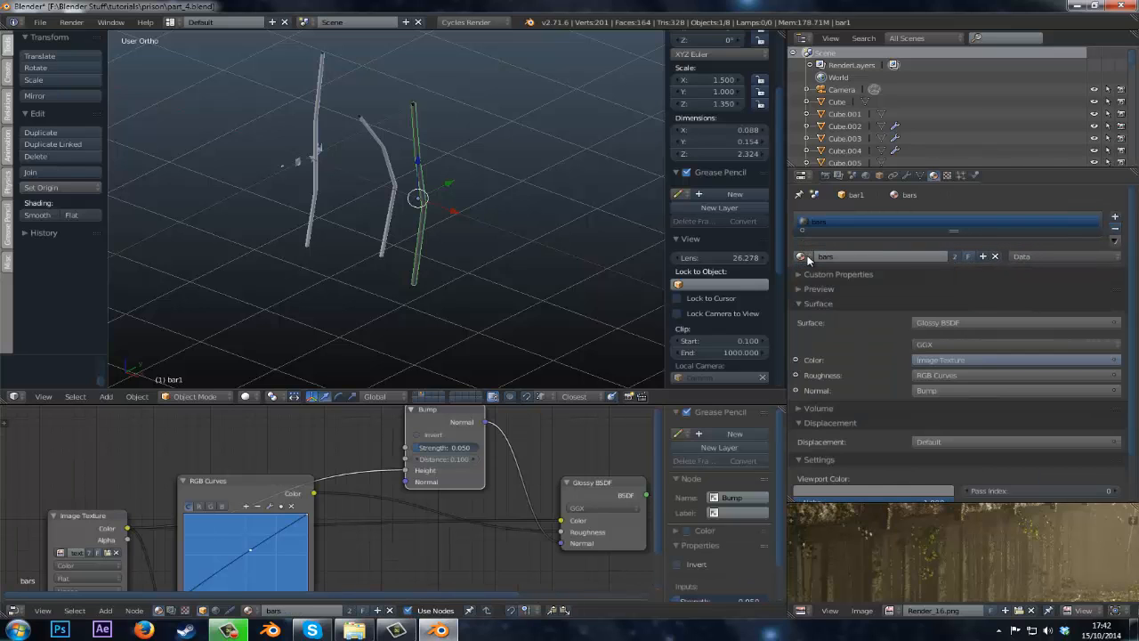
right_click(378, 155)
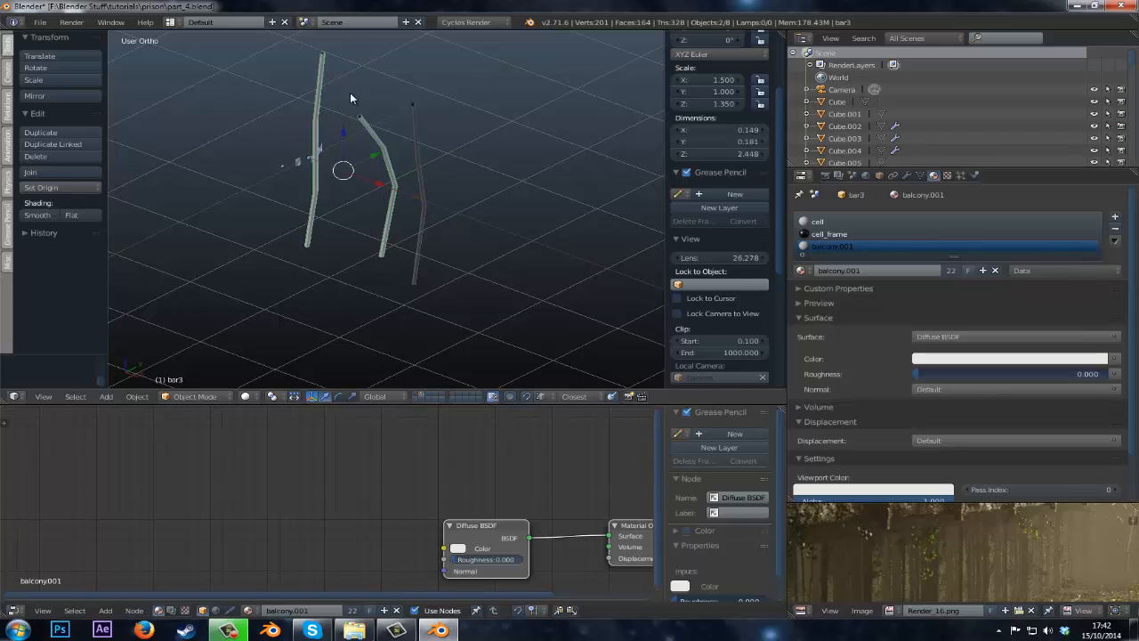
middle_click_drag(366, 212, 519, 155)
scroll(519, 155, "up", 2)
key("z")
scroll(553, 135, "down", 2)
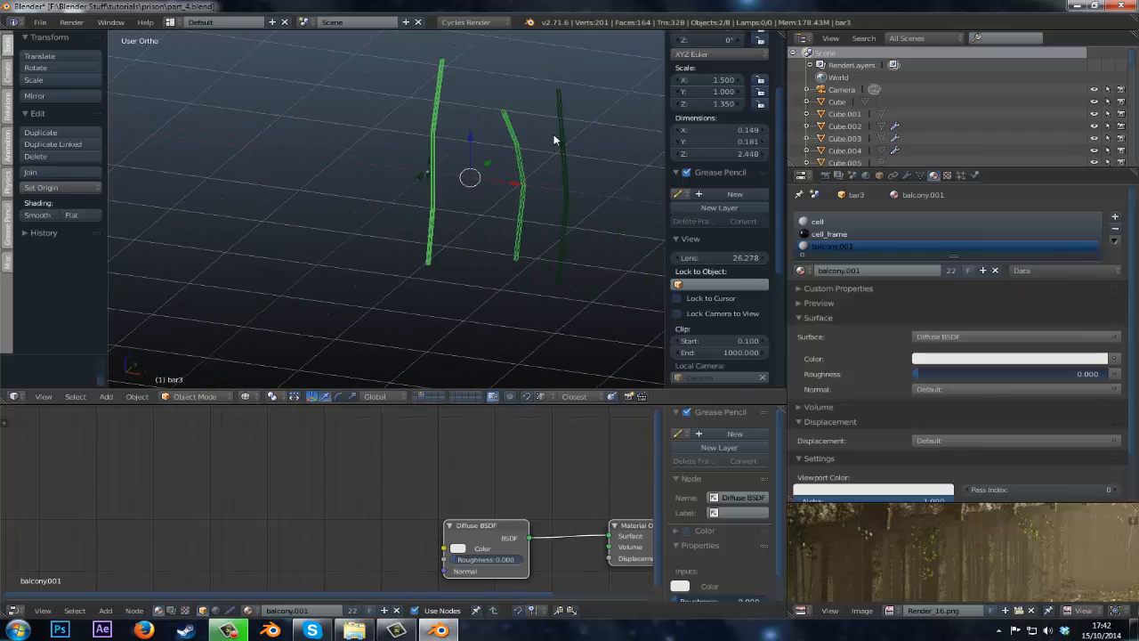
right_click(432, 92, "shift")
middle_click_drag(269, 176, 173, 199, "shift")
scroll(520, 193, "up", 3)
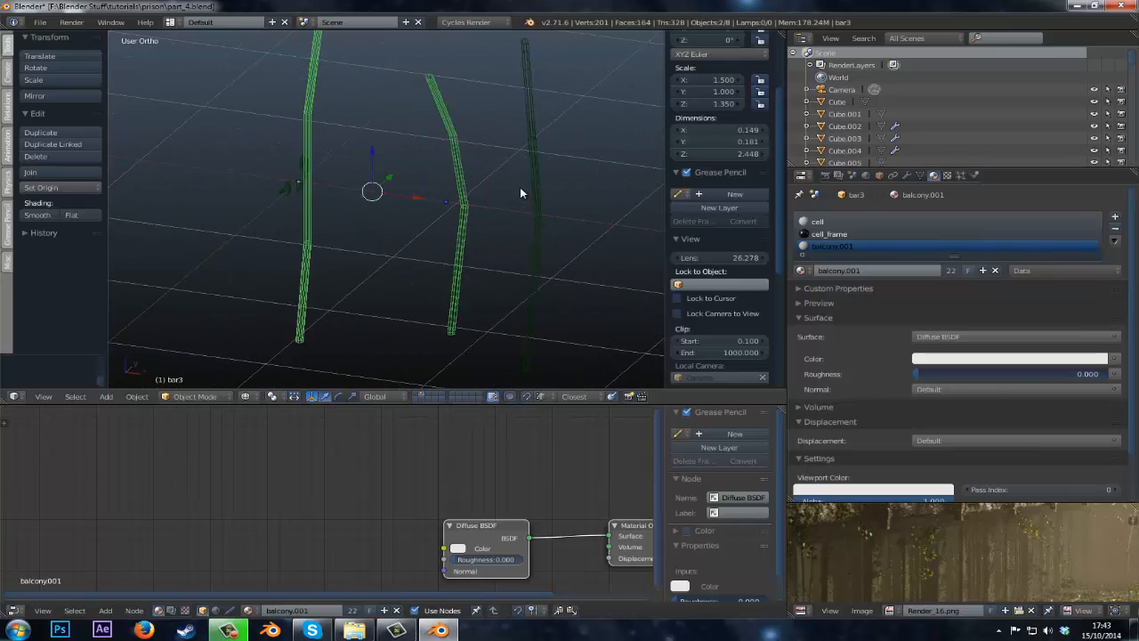
right_click(532, 183, "shift")
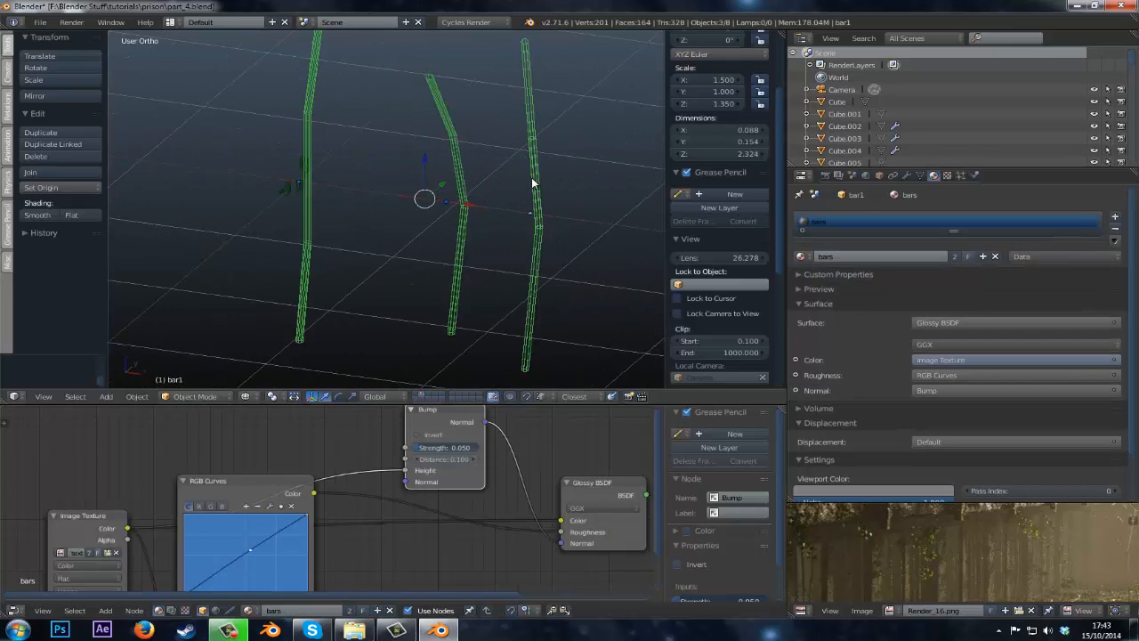
key("ctrl+l")
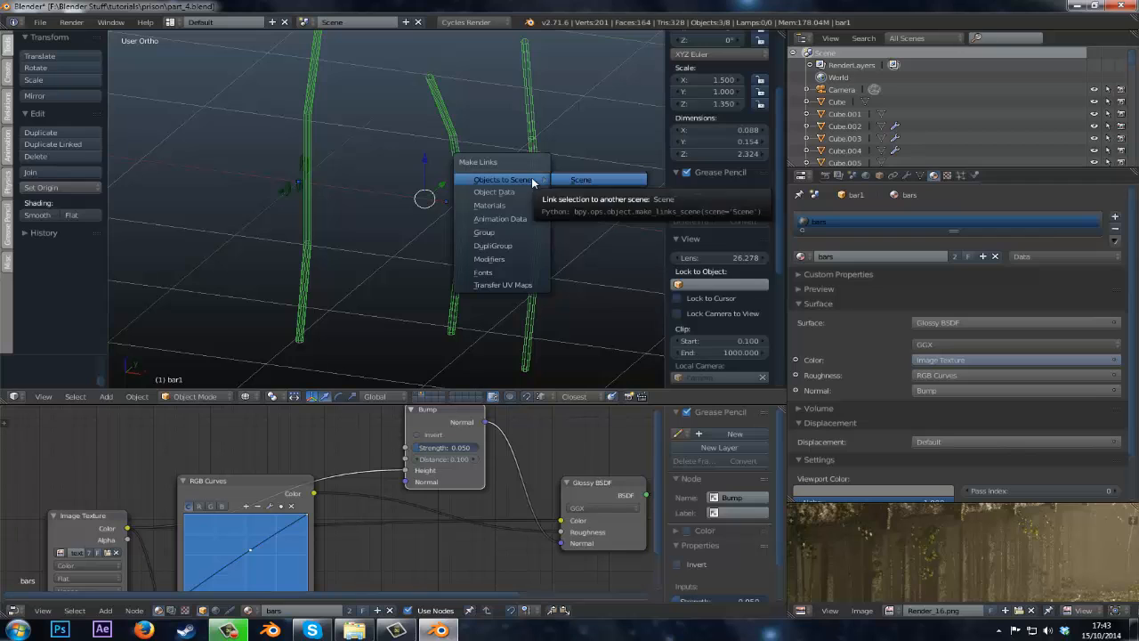
key("Down")
key("Down")
key("Up")
key("Return")
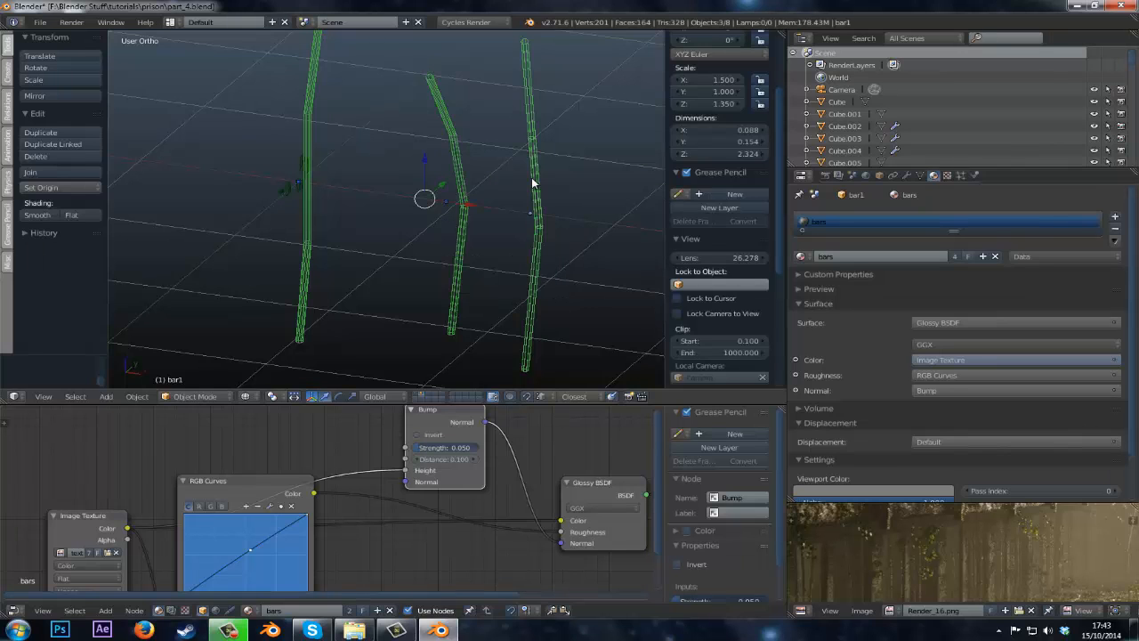
Assign the bars material slot to all of bar3's mesh in Edit Mode.
right_click(451, 169)
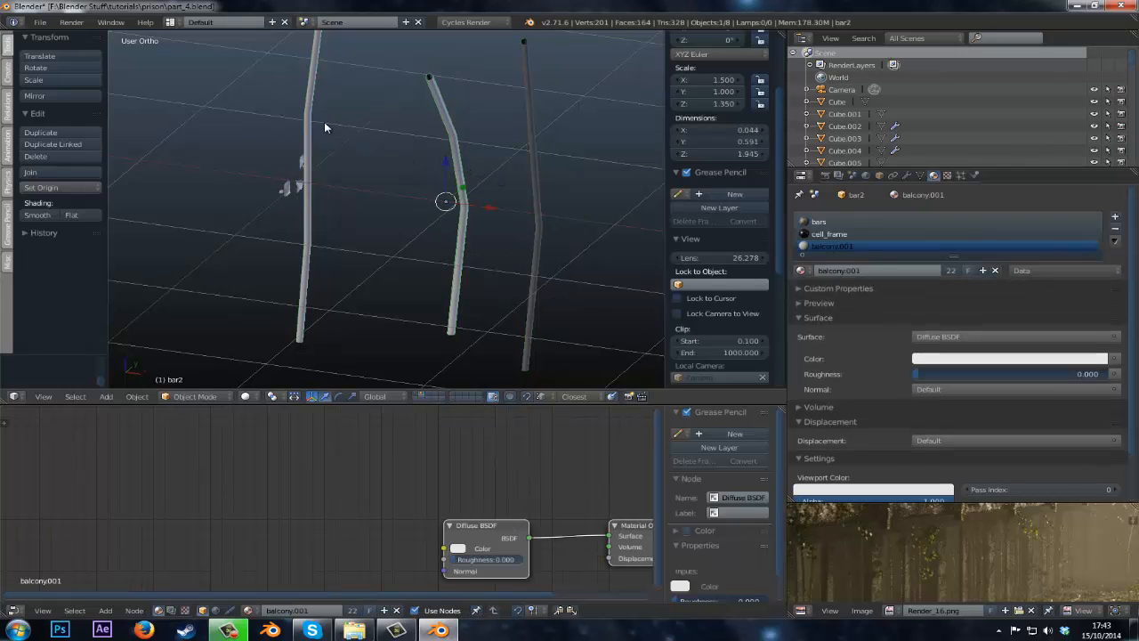
right_click(313, 121)
right_click(439, 130)
right_click(298, 105)
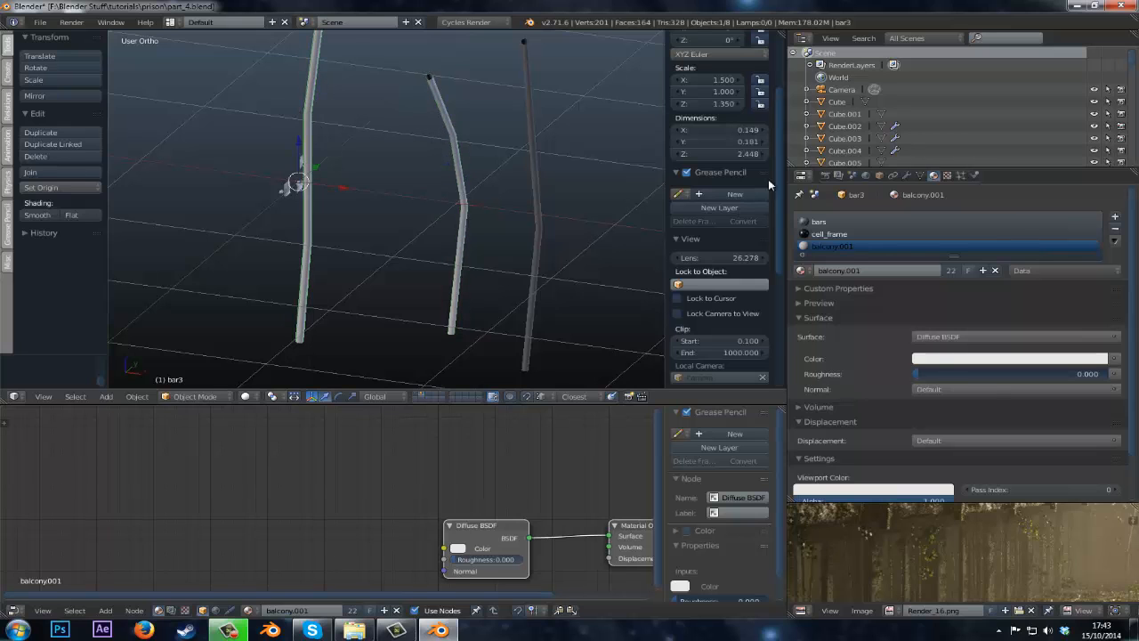
key("Tab")
left_click(886, 222)
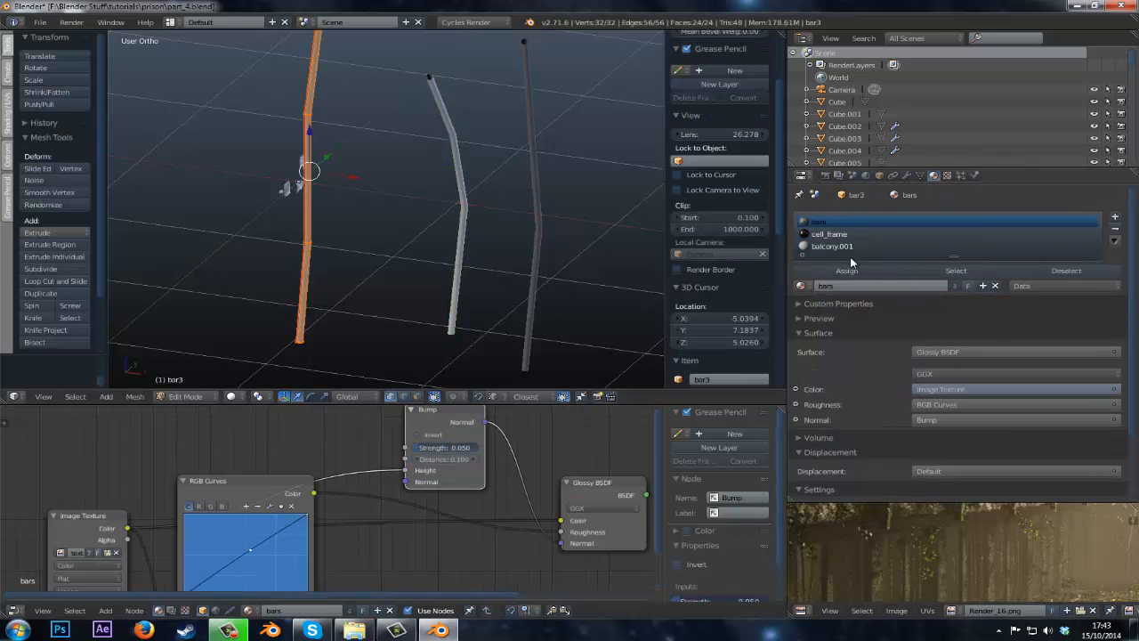
left_click(849, 264)
key("Tab")
Assign the bars material slot to all of bar2's mesh in Edit Mode.
right_click(445, 158)
key("Tab")
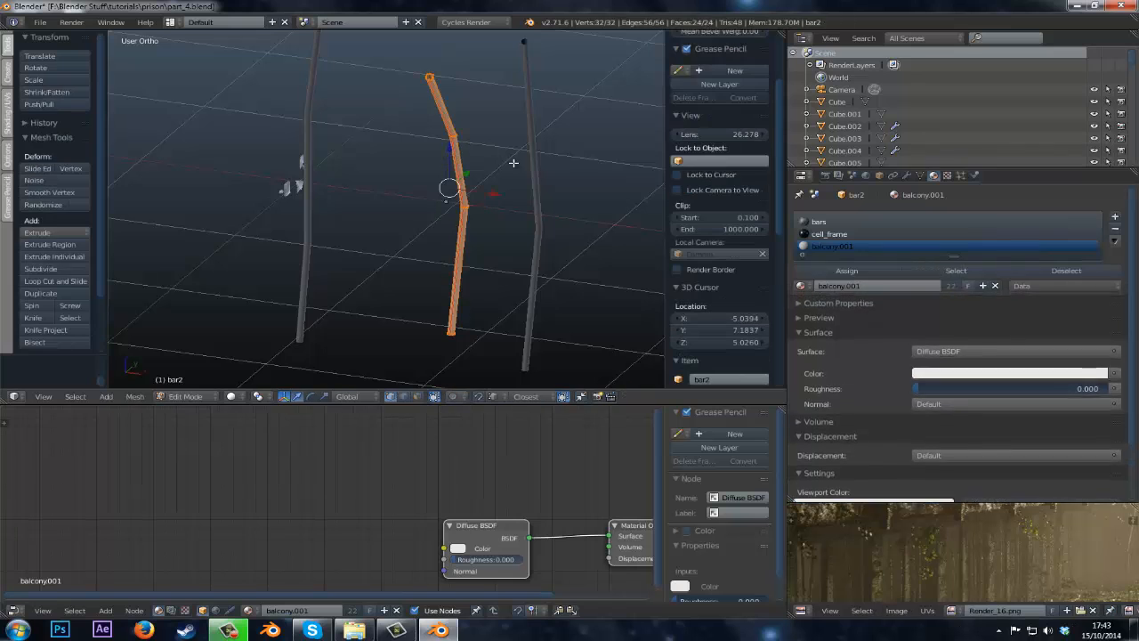
left_click(819, 222)
left_click(847, 271)
key("Tab")
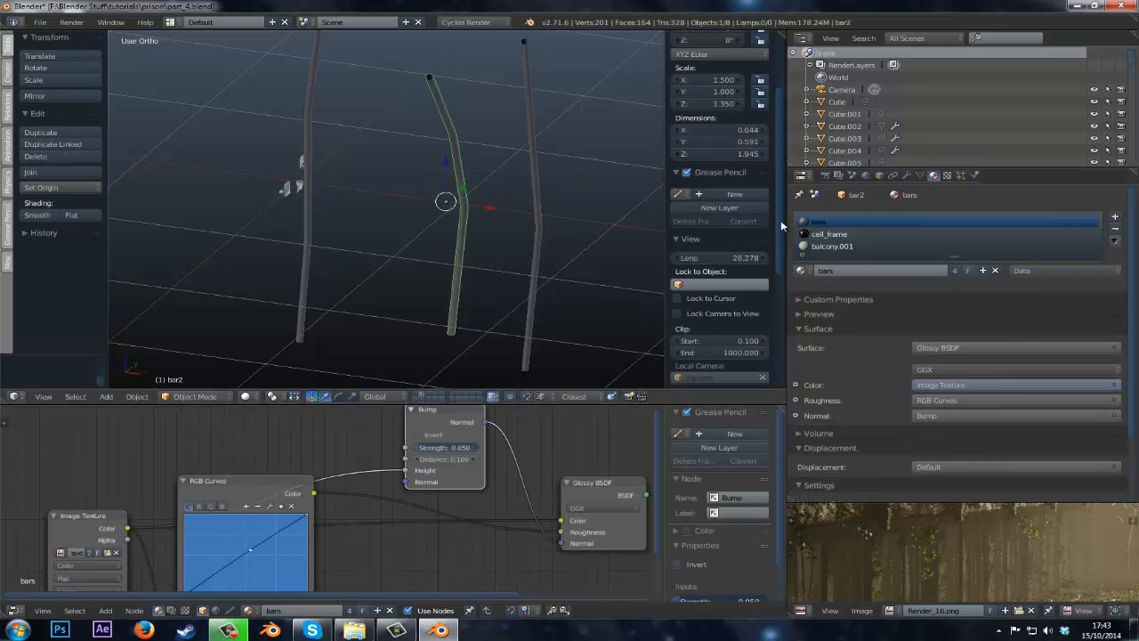
Remove the extra cell_frame and balcony.001 material slots from the bars, leaving only bars.
left_click(877, 235)
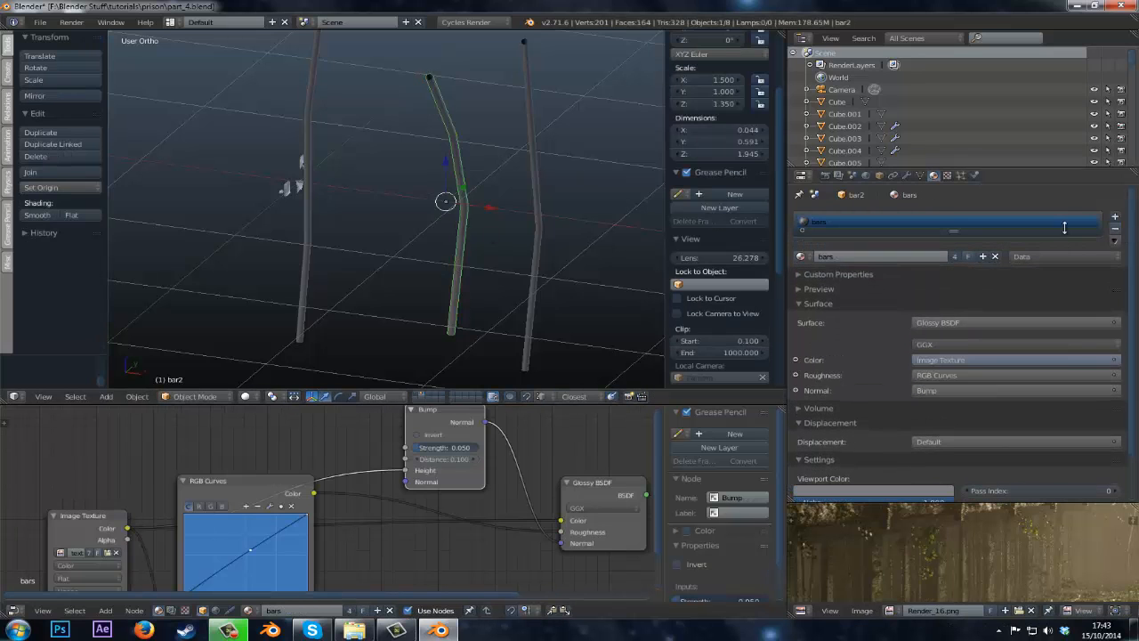
right_click(314, 154)
left_click(904, 235)
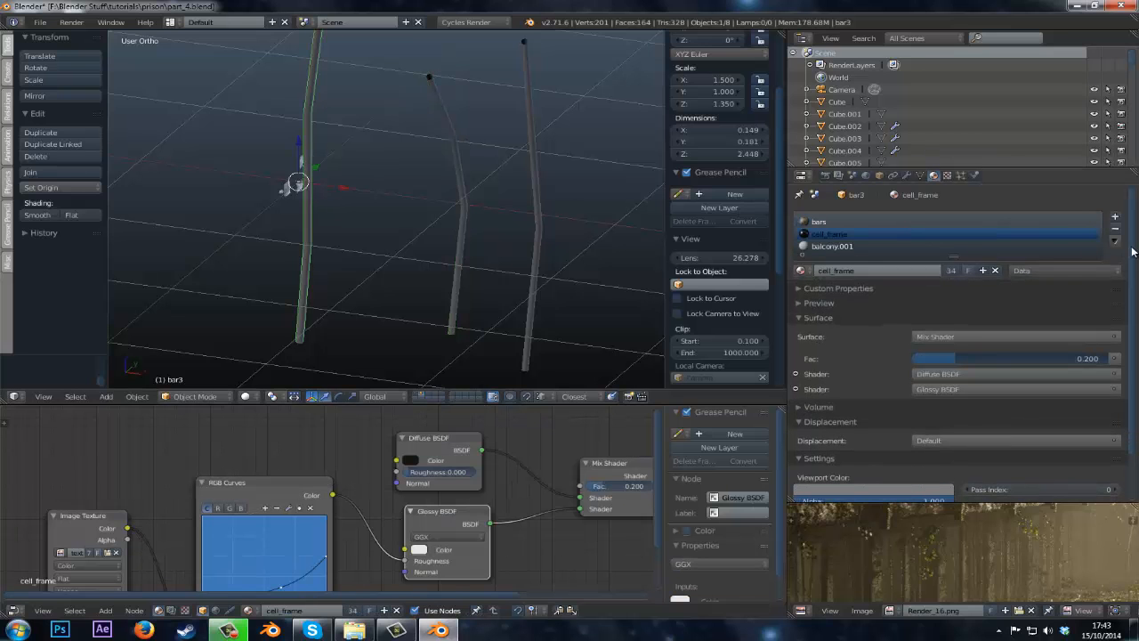
left_click(1115, 229)
left_click(1115, 228)
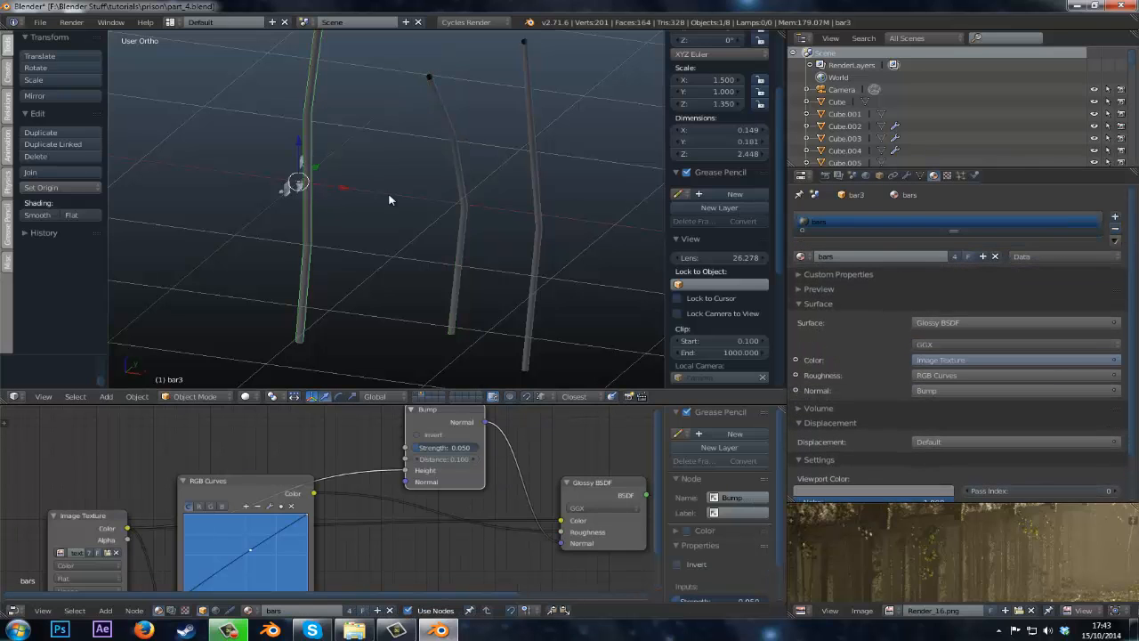
Select a glass shard and change the broken_glass material's surface shader to Glass BSDF.
key("KP_Decimal")
middle_click_drag(415, 244, 123, 230)
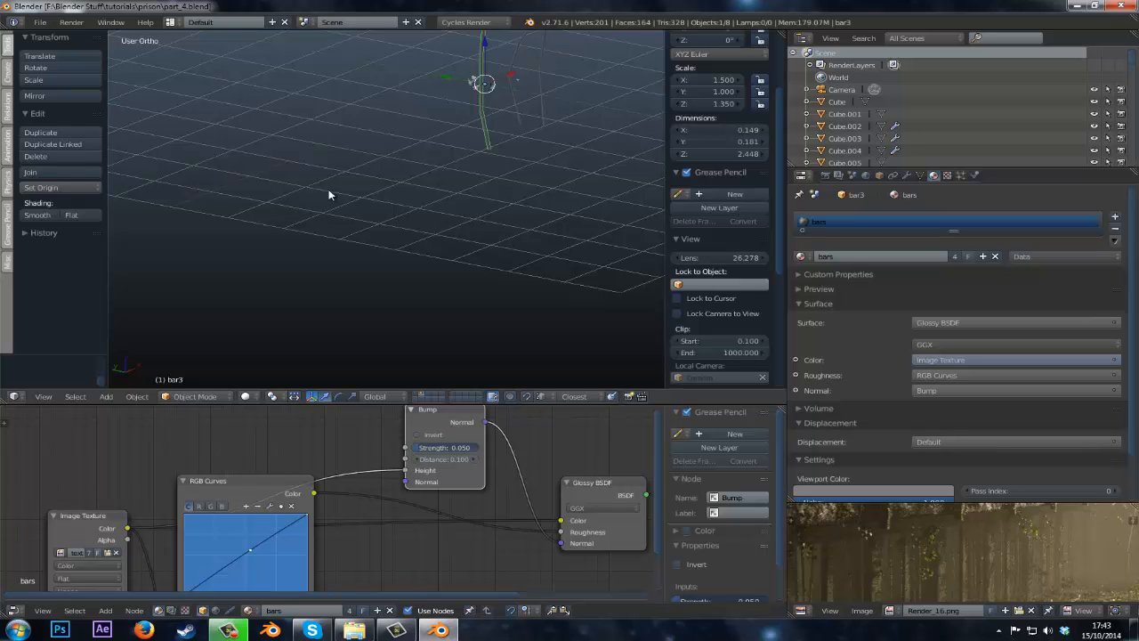
middle_click_drag(329, 194, 414, 269)
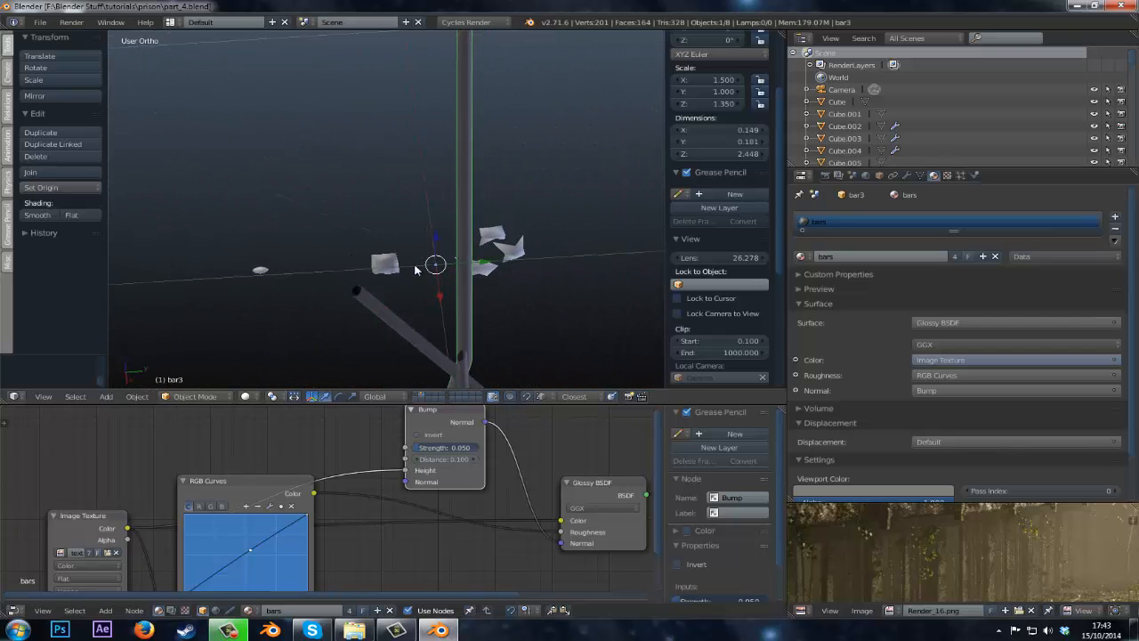
right_click(504, 252)
key("g")
middle_click_drag(476, 242, 450, 233)
left_click(522, 244)
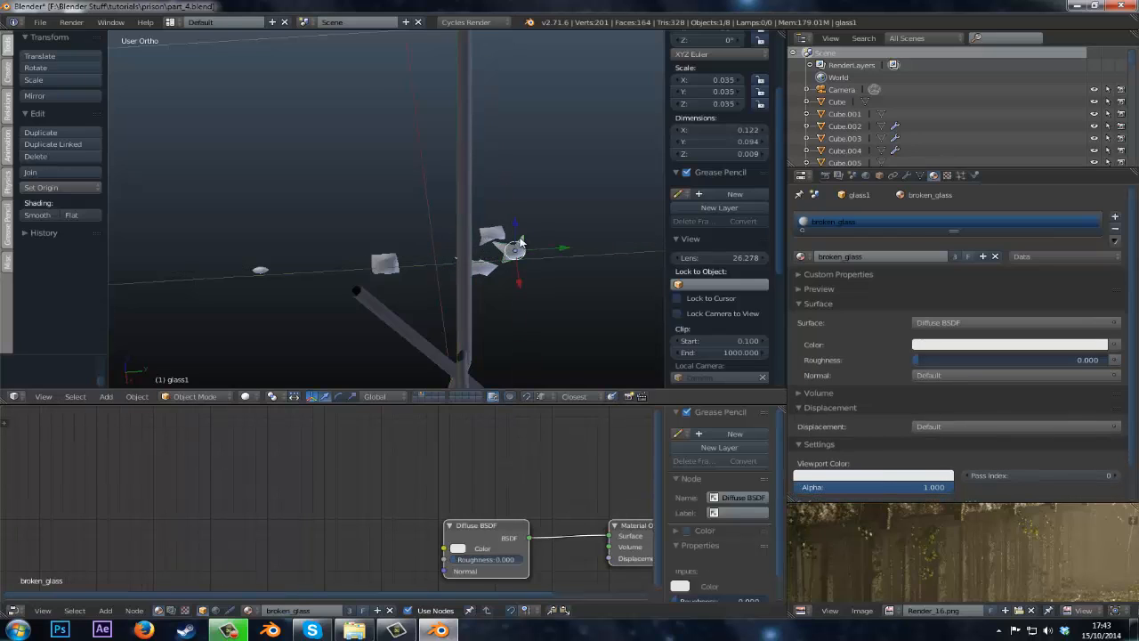
middle_click_drag(522, 246, 383, 287)
left_click(937, 322)
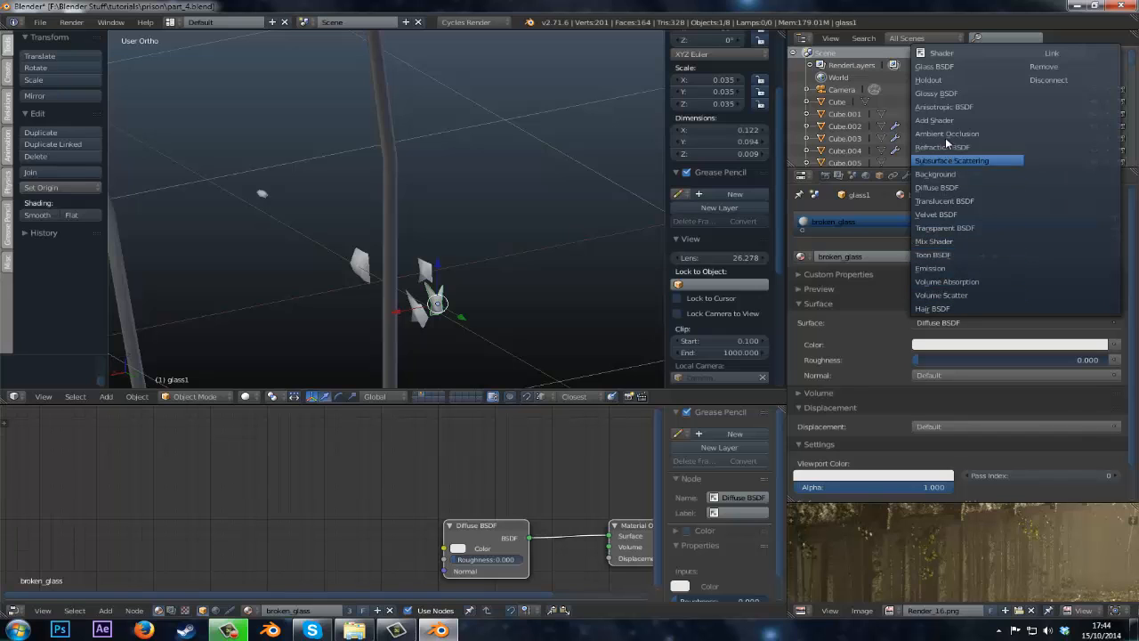
left_click(946, 67)
Darken the Glass BSDF color of the broken_glass material.
left_click_drag(390, 481, 274, 473)
scroll(273, 525, "up", 1)
scroll(273, 526, "down", 2)
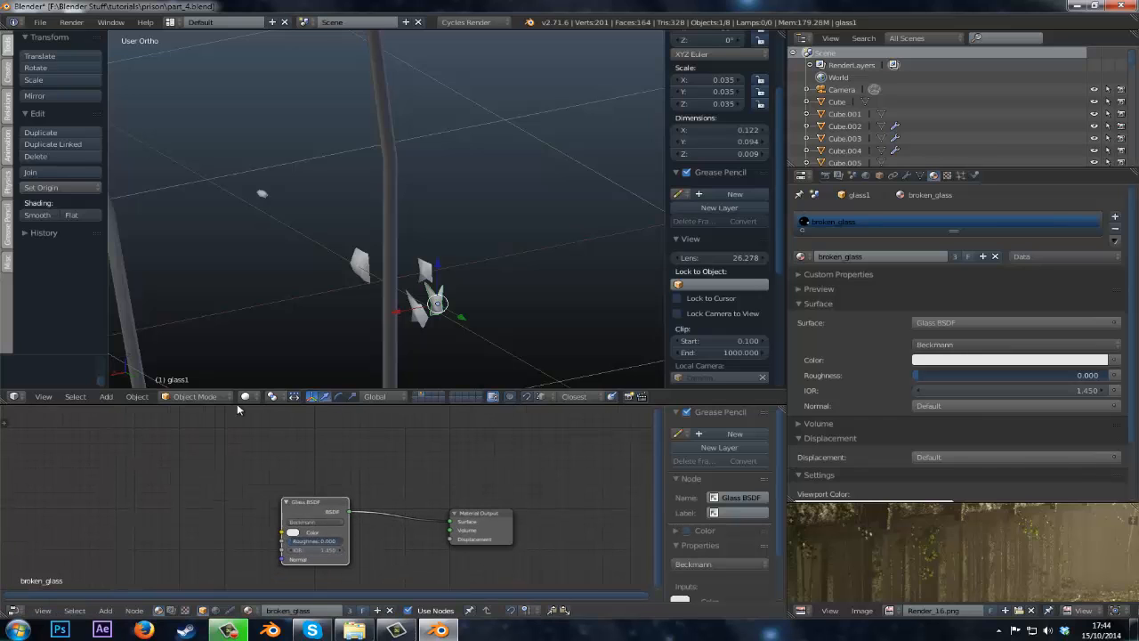
key("shift+a")
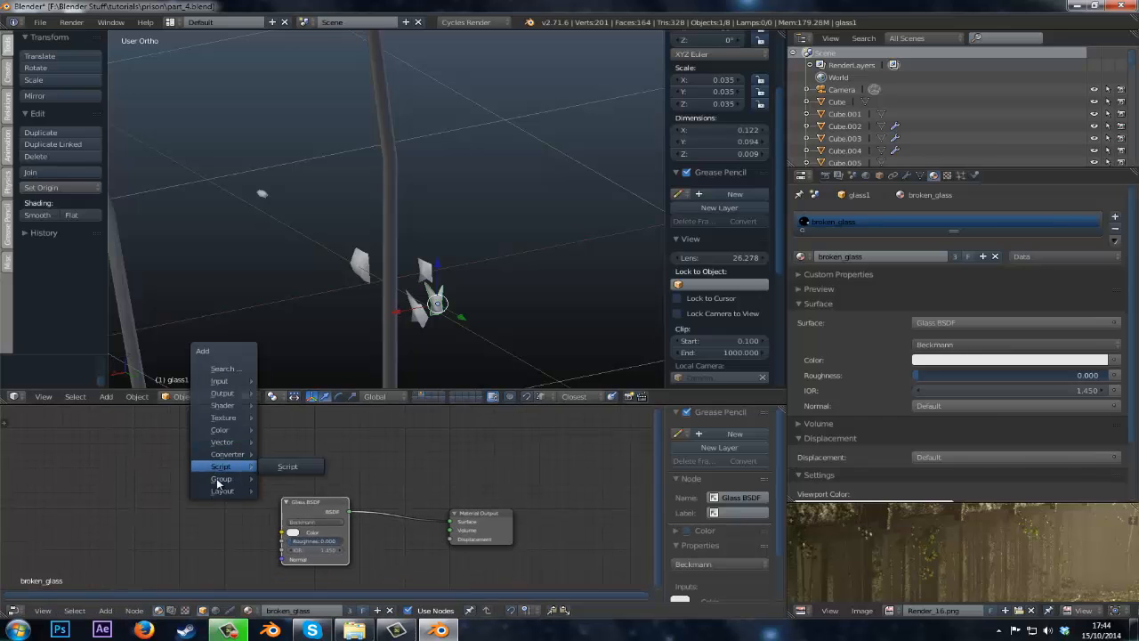
middle_click_drag(367, 491, 350, 487)
left_click_drag(309, 510, 291, 498)
scroll(282, 520, "up", 3)
left_click(253, 529)
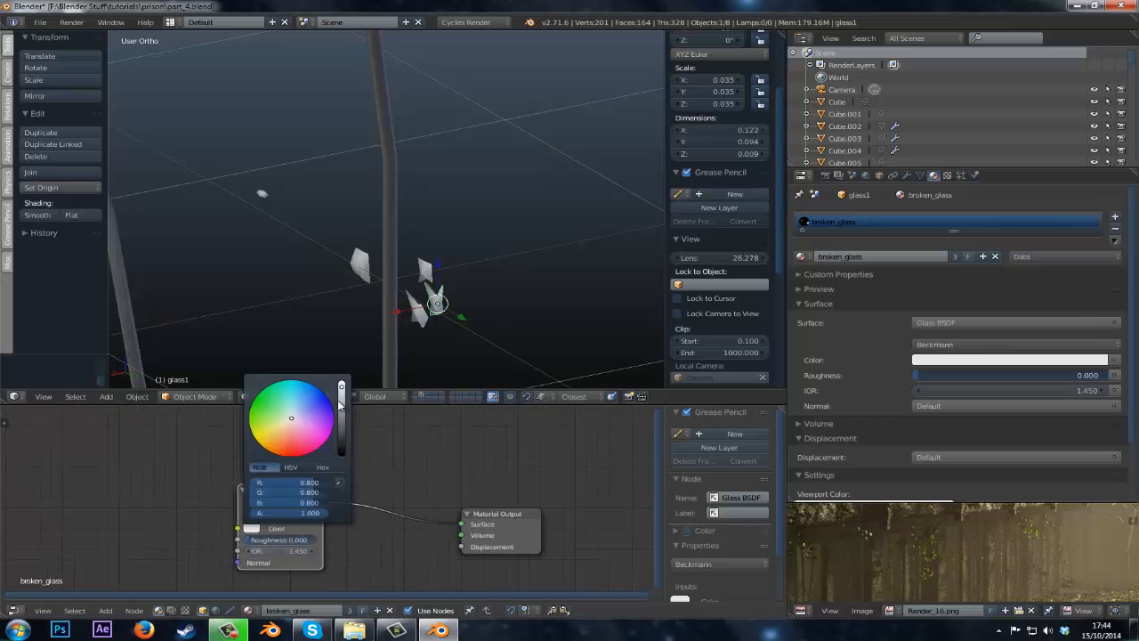
left_click_drag(339, 402, 341, 428)
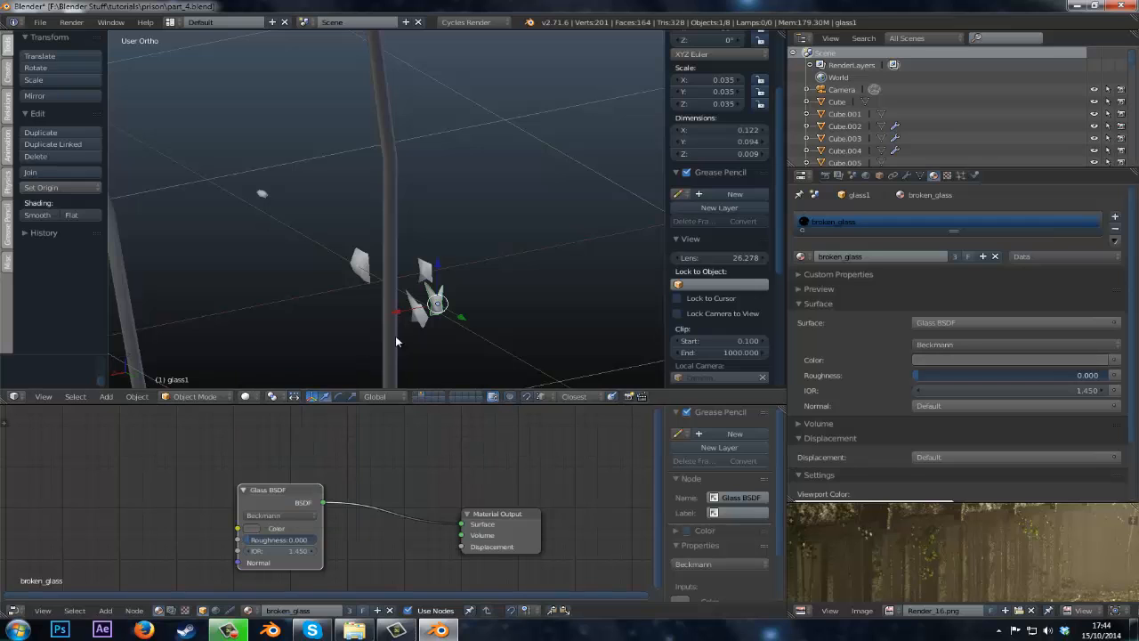
Select the rock, UV unwrap its mesh in Edit Mode, and inspect the UV layout in a maximized editor.
middle_click_drag(397, 342, 438, 274)
right_click(388, 268)
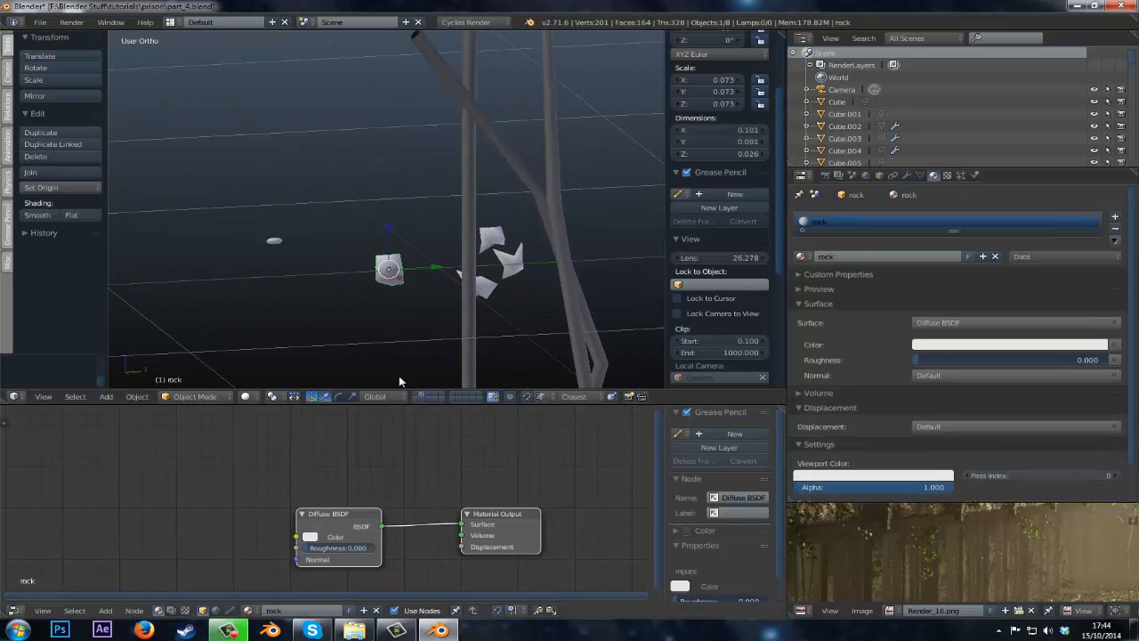
key("Tab")
key("F11")
key("F11")
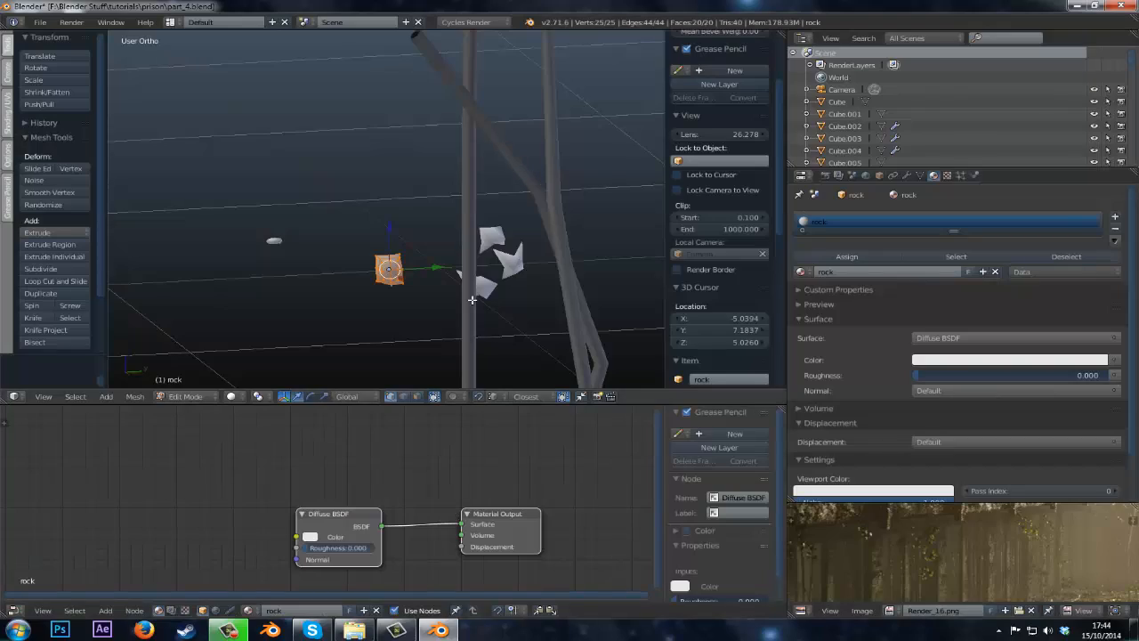
key("u")
left_click(472, 300)
key("shift+space")
scroll(854, 525, "down", 4)
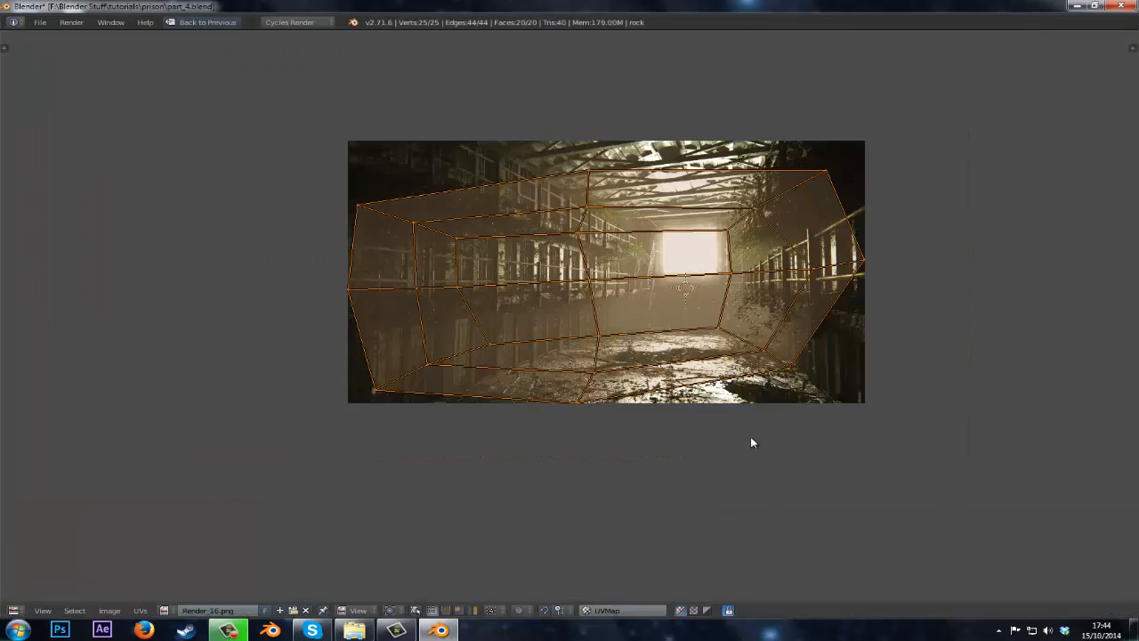
scroll(750, 443, "up", 3)
key("shift+space")
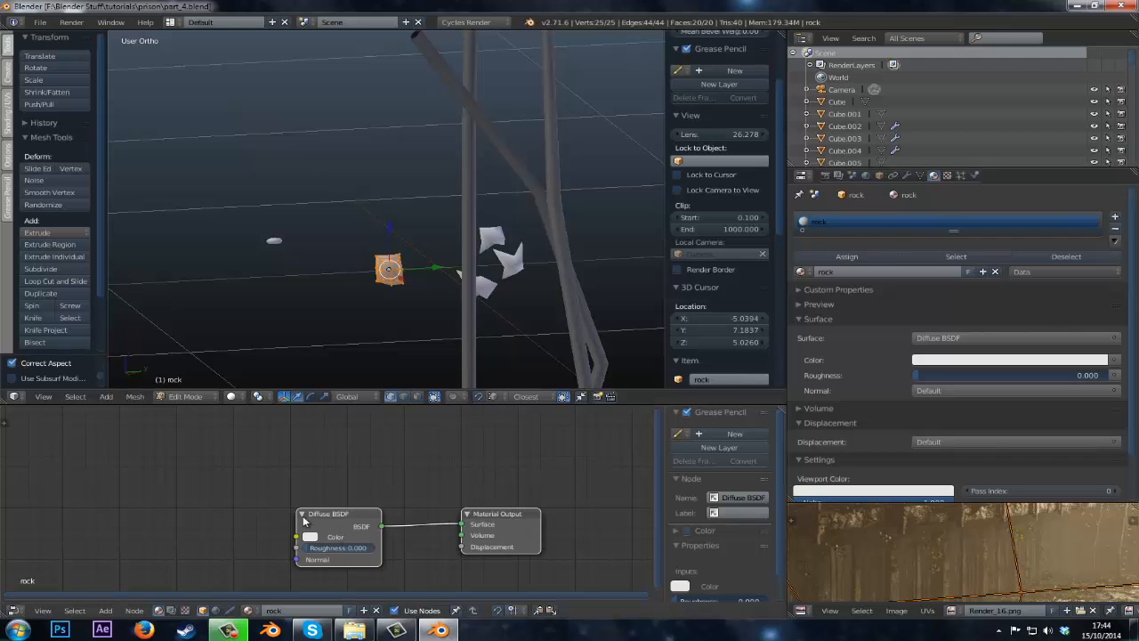
Assign the balcony material to the rock and leave Edit Mode.
left_click(801, 271)
type("BA")
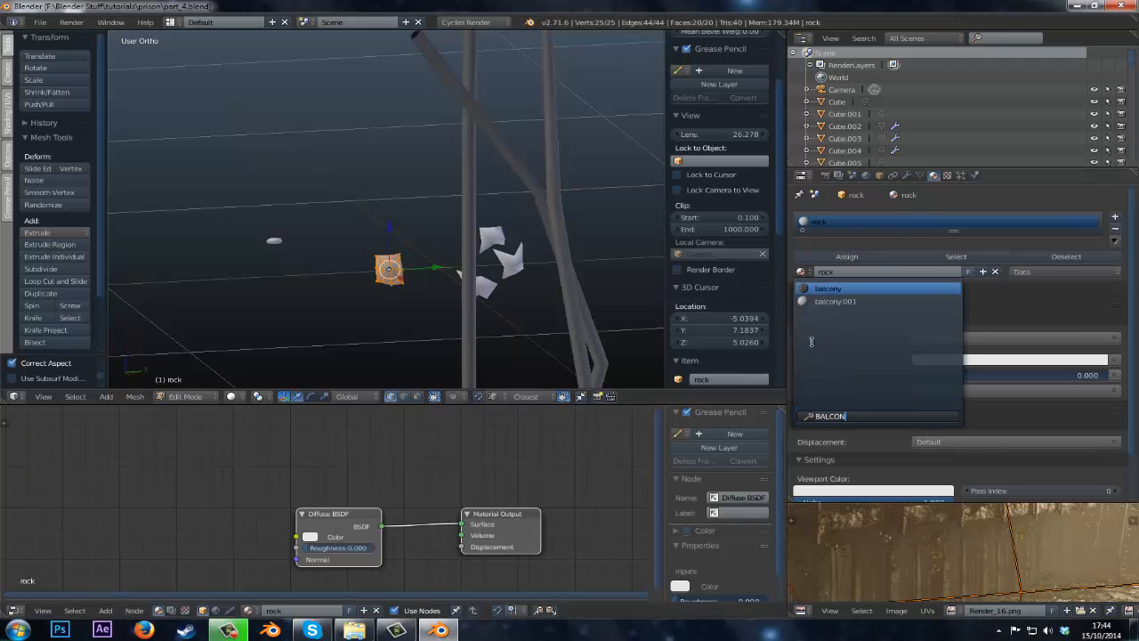
type("LCON")
key("Return")
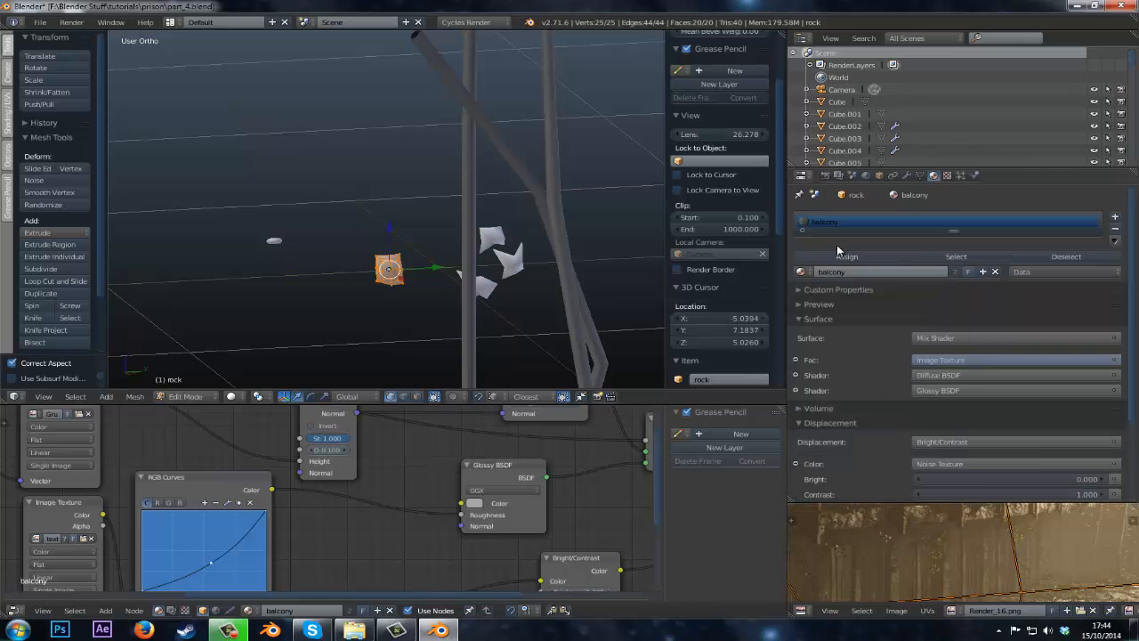
key("Tab")
scroll(452, 281, "down", 2)
scroll(443, 282, "up", 3)
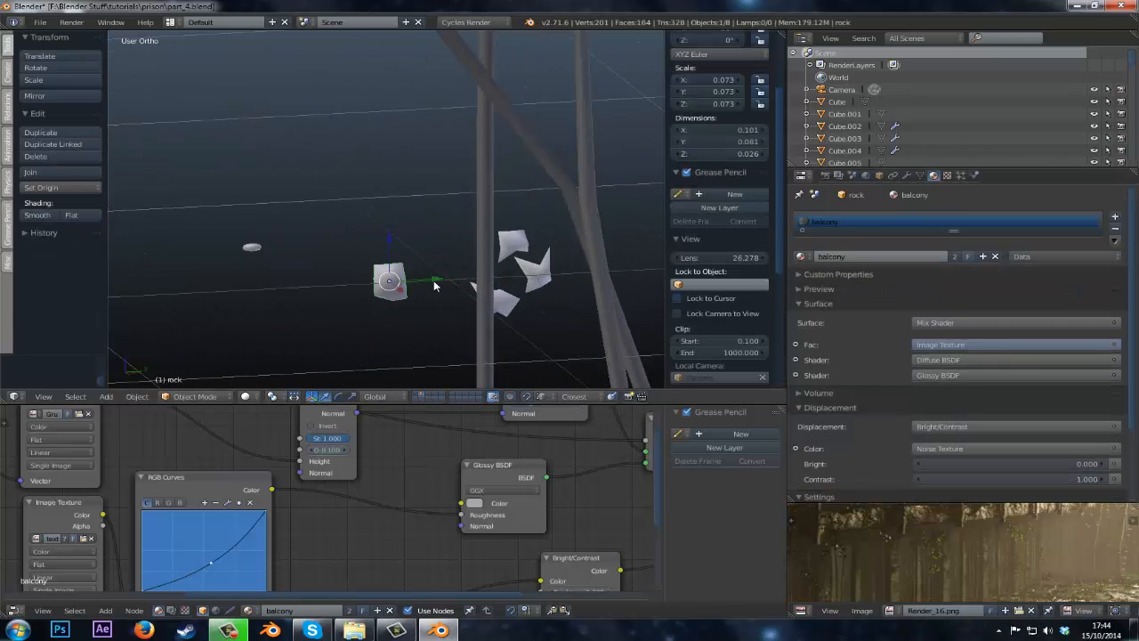
Select the rat_poo object and set its Diffuse BSDF color to a very dark brown.
right_click(254, 256)
key("KP_Decimal")
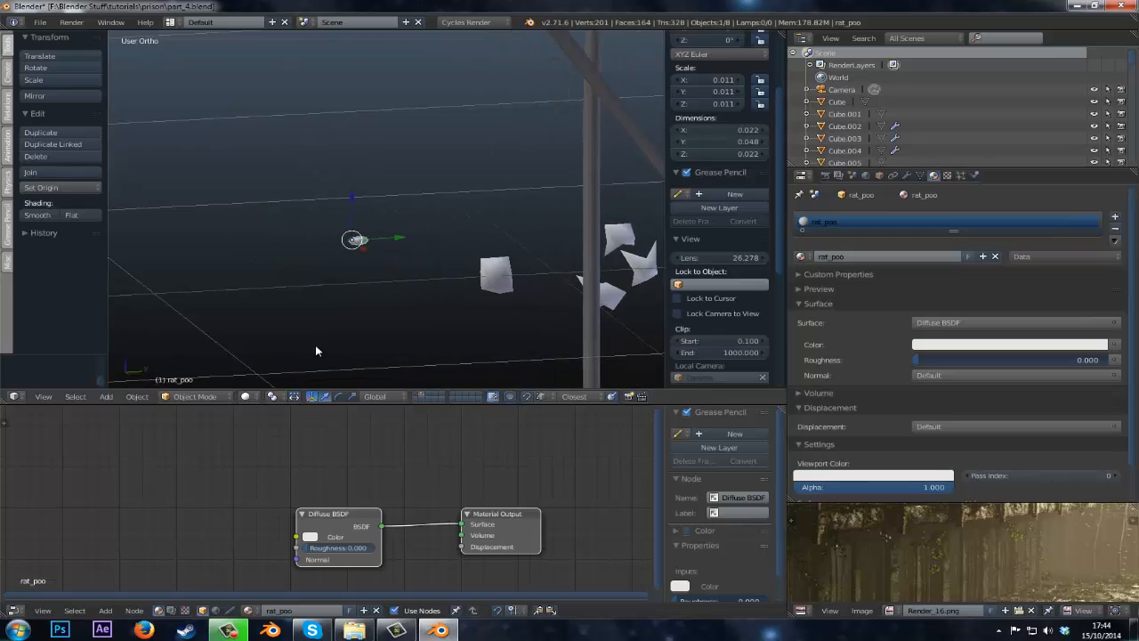
left_click(311, 538)
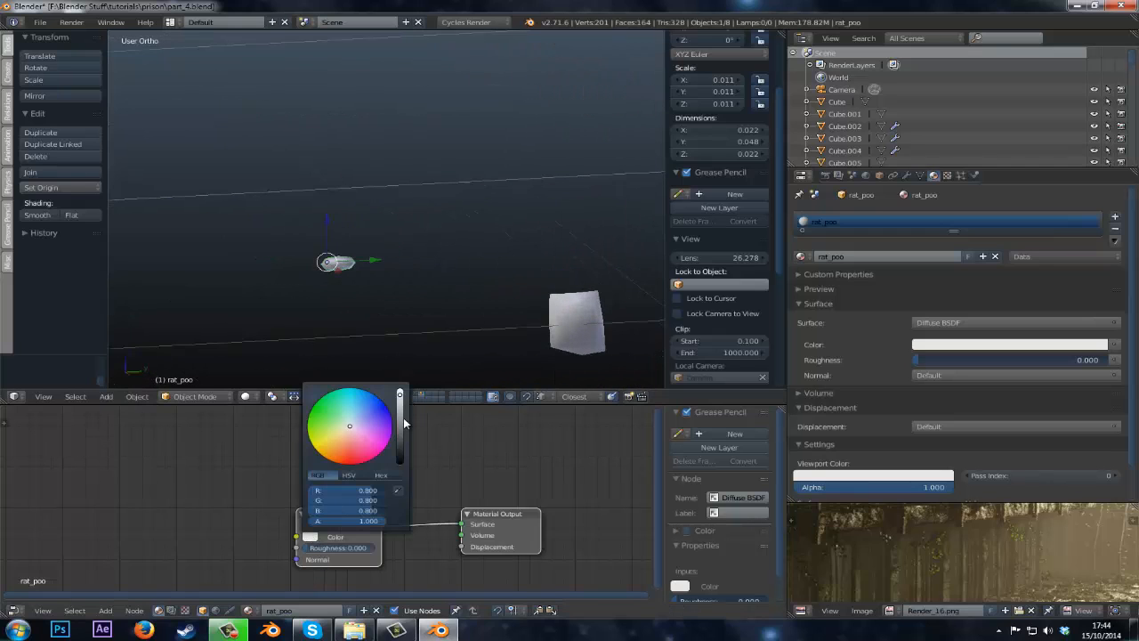
left_click_drag(403, 424, 400, 457)
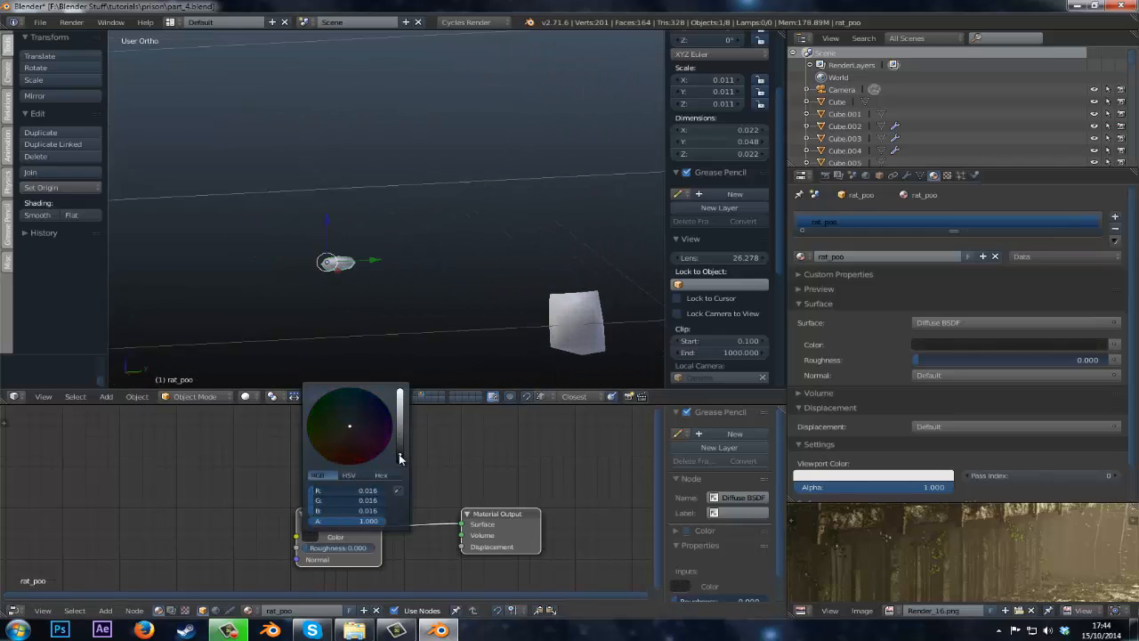
left_click(345, 449)
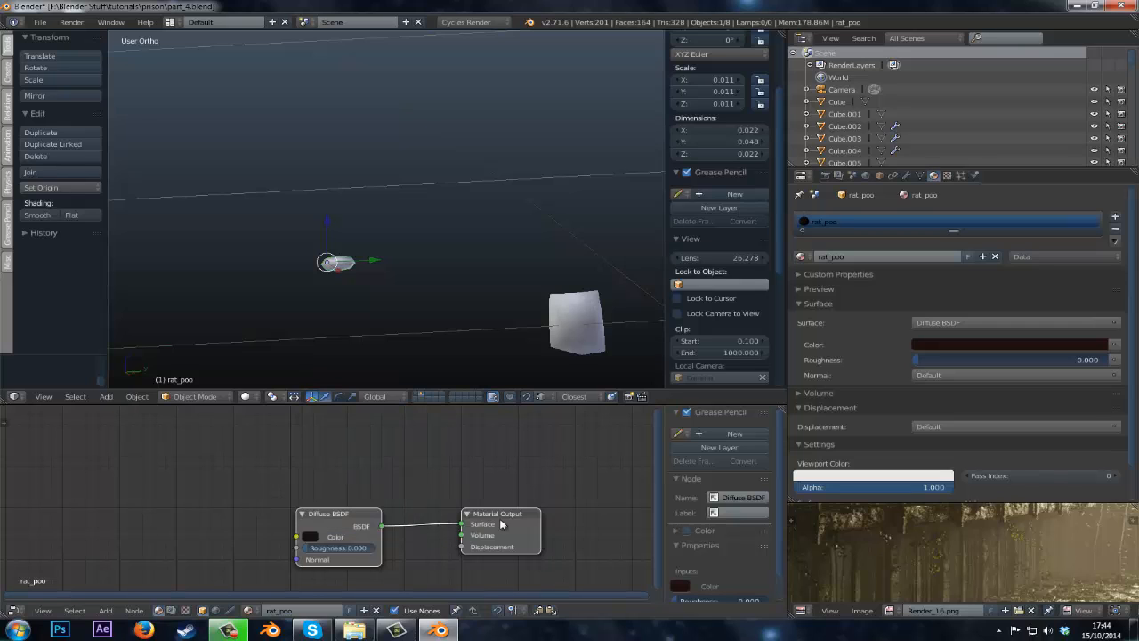
left_click_drag(342, 522, 210, 504)
middle_click_drag(243, 499, 405, 507)
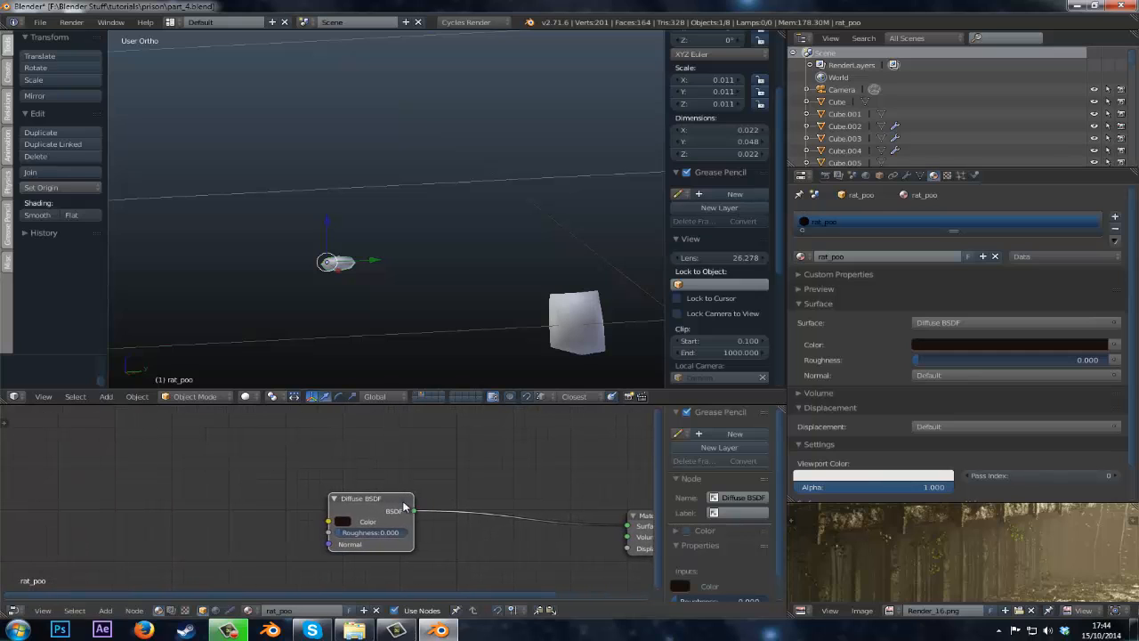
Further darken the rat_poo Diffuse BSDF color to about R 0.008, G 0.003, B 0.001.
left_click(345, 522)
left_click_drag(430, 446, 444, 413)
left_click(385, 432)
left_click_drag(384, 431, 371, 443)
left_click_drag(438, 420, 434, 439)
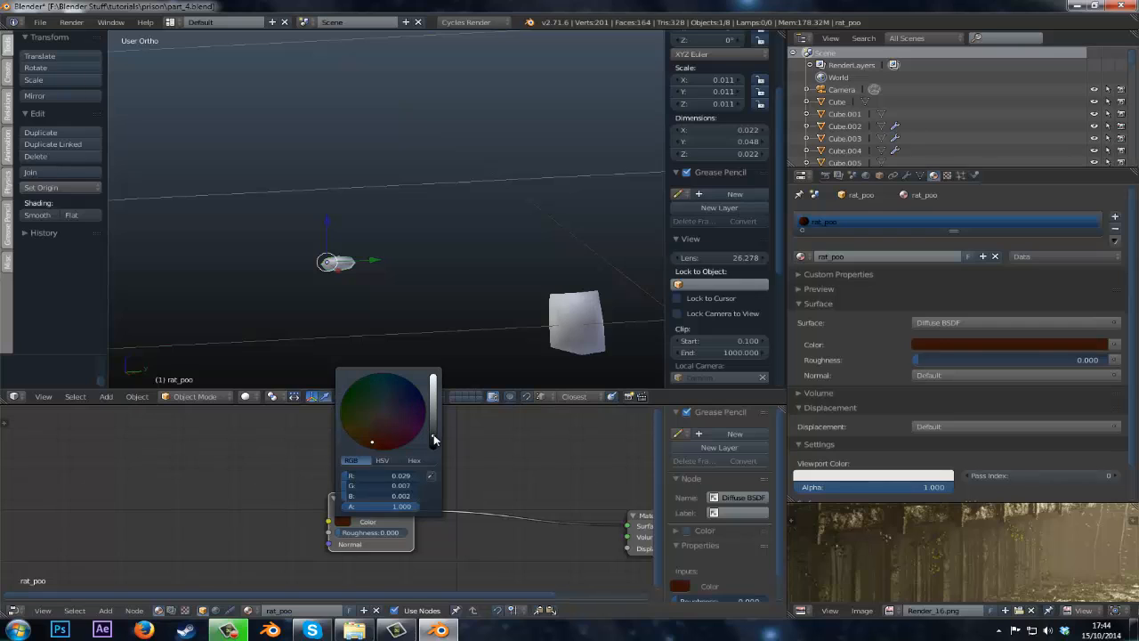
left_click_drag(379, 506, 365, 506)
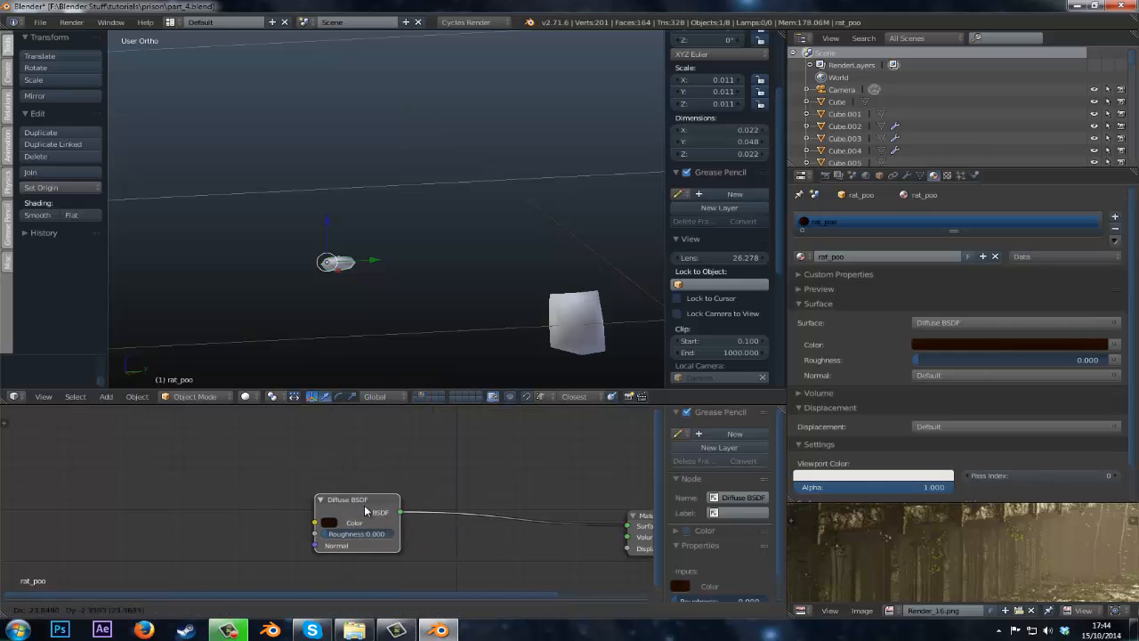
left_click(337, 521)
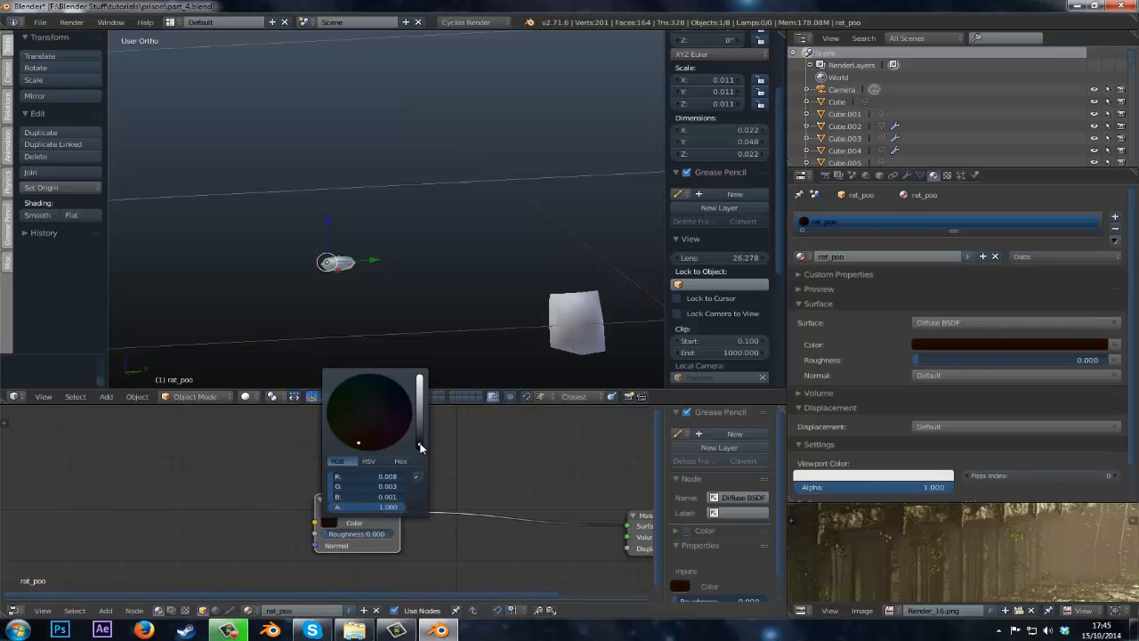
key("Home")
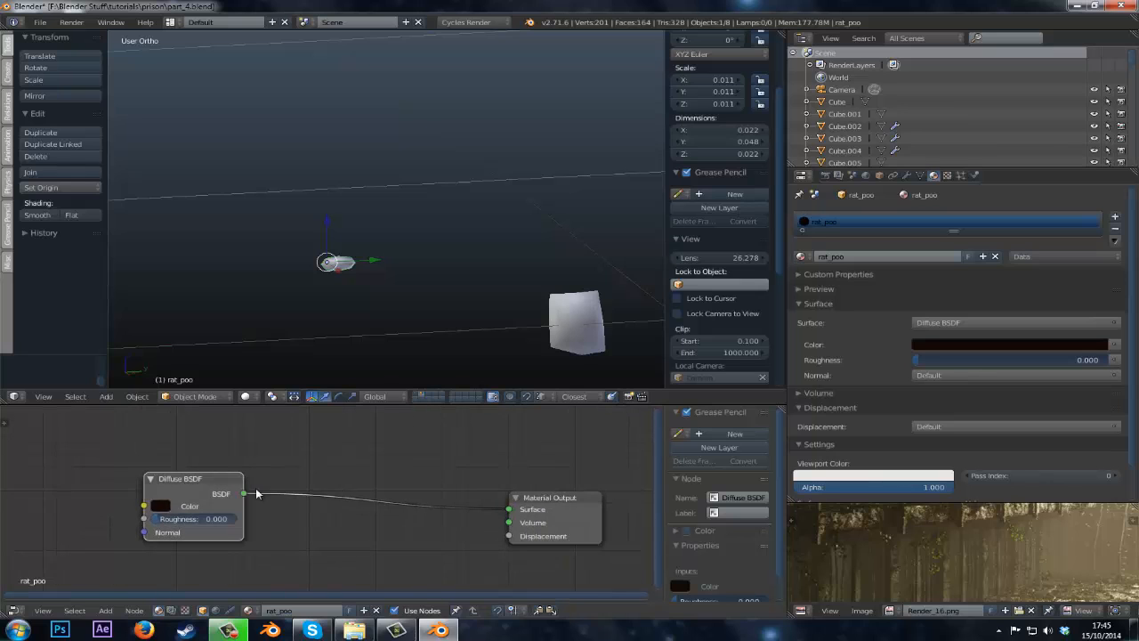
Add a Noise Texture node and connect its Color output to the Material Output's Displacement input.
left_click_drag(152, 494, 119, 473)
key("shift+a")
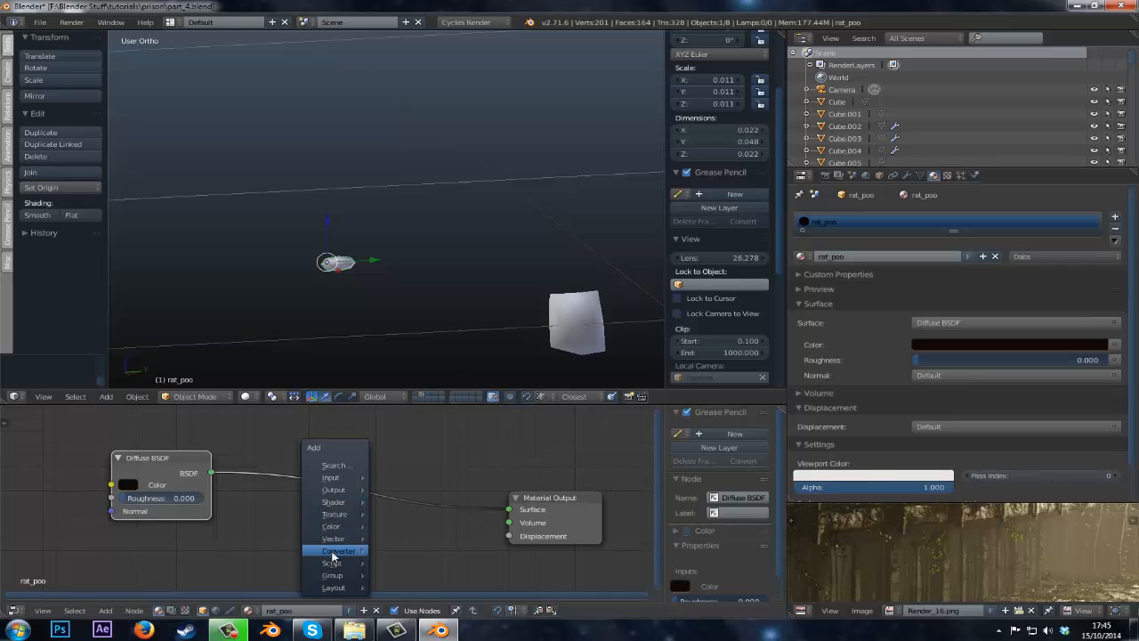
mouse_move(345, 515)
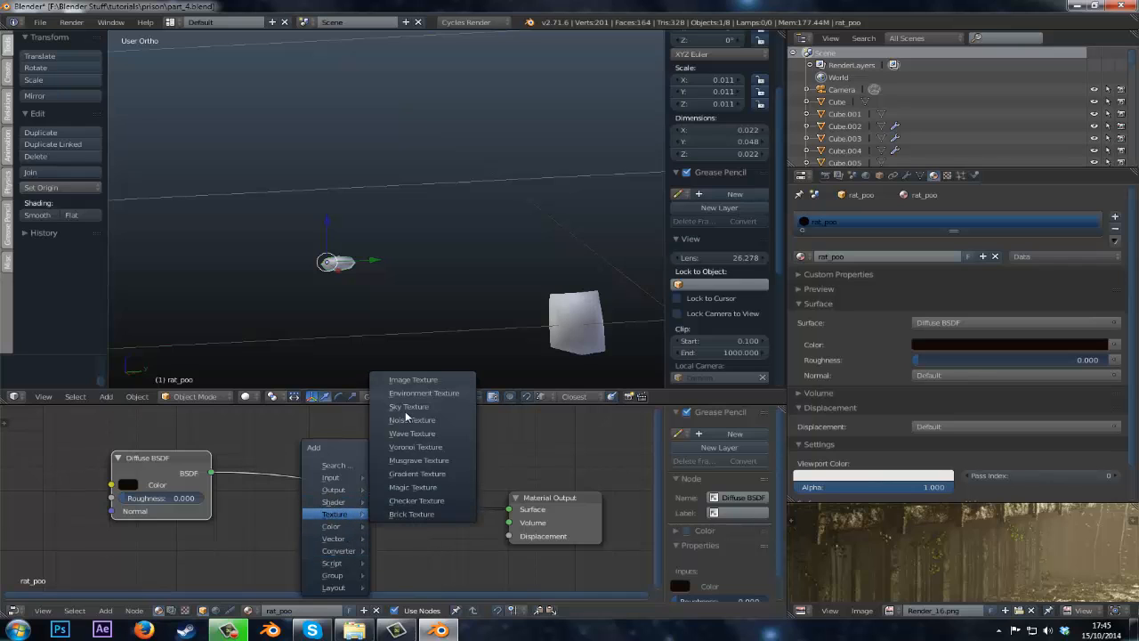
left_click(409, 419)
left_click(372, 526)
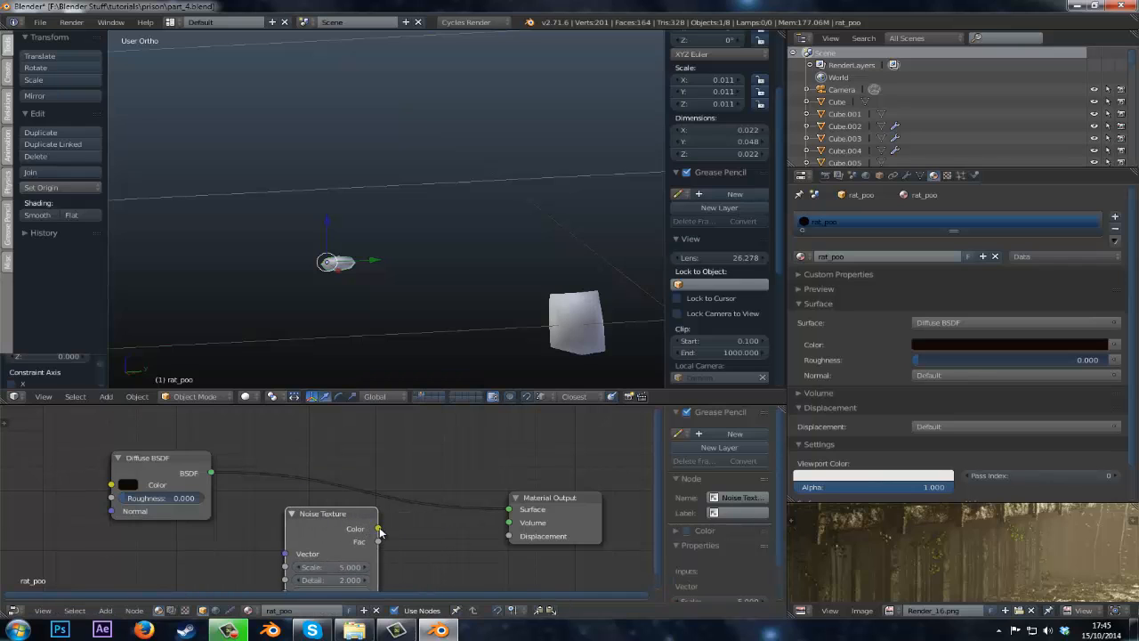
left_click_drag(378, 528, 509, 536)
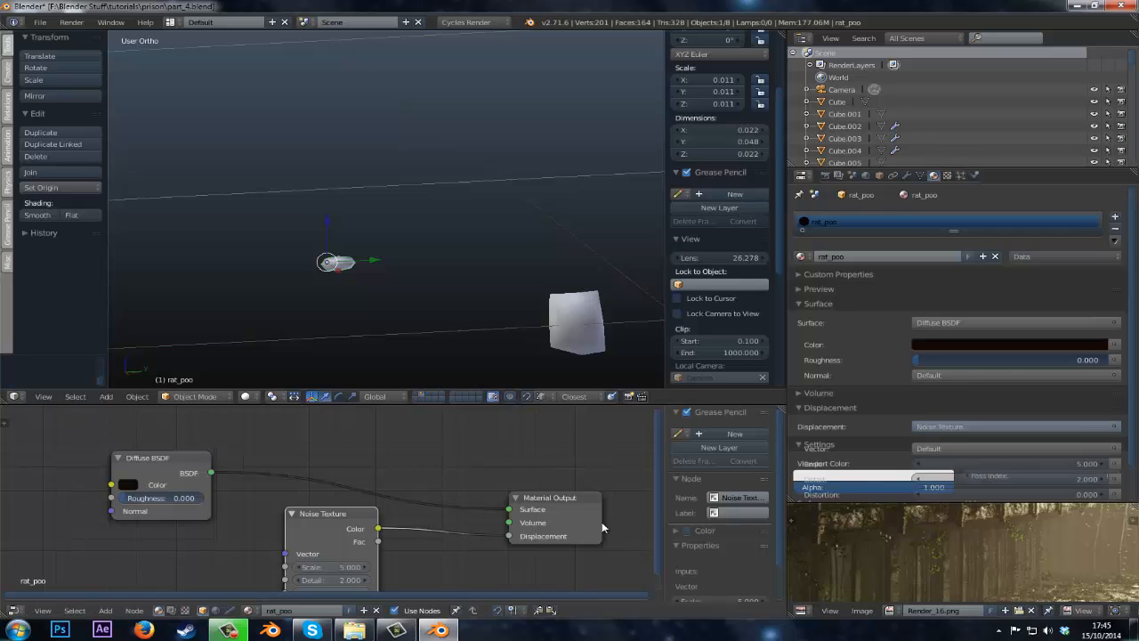
Preview the rat_poo object in rendered viewport shading, then return to solid shading.
key("KP_Decimal")
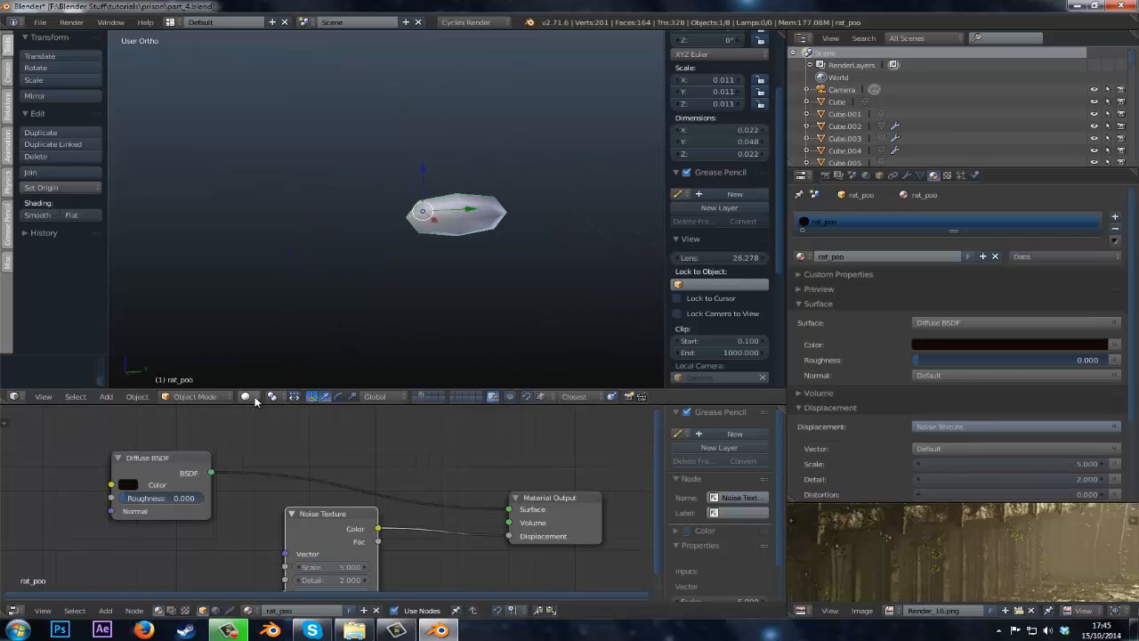
left_click(248, 397)
left_click(253, 317)
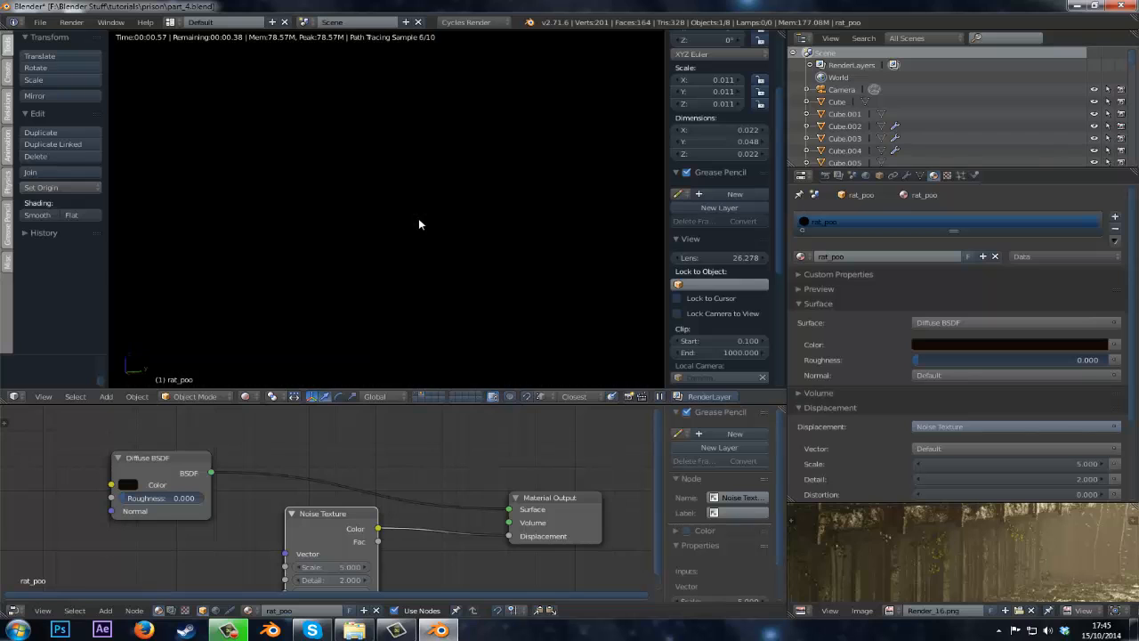
scroll(420, 222, "down", 4)
key("z")
left_click(417, 395)
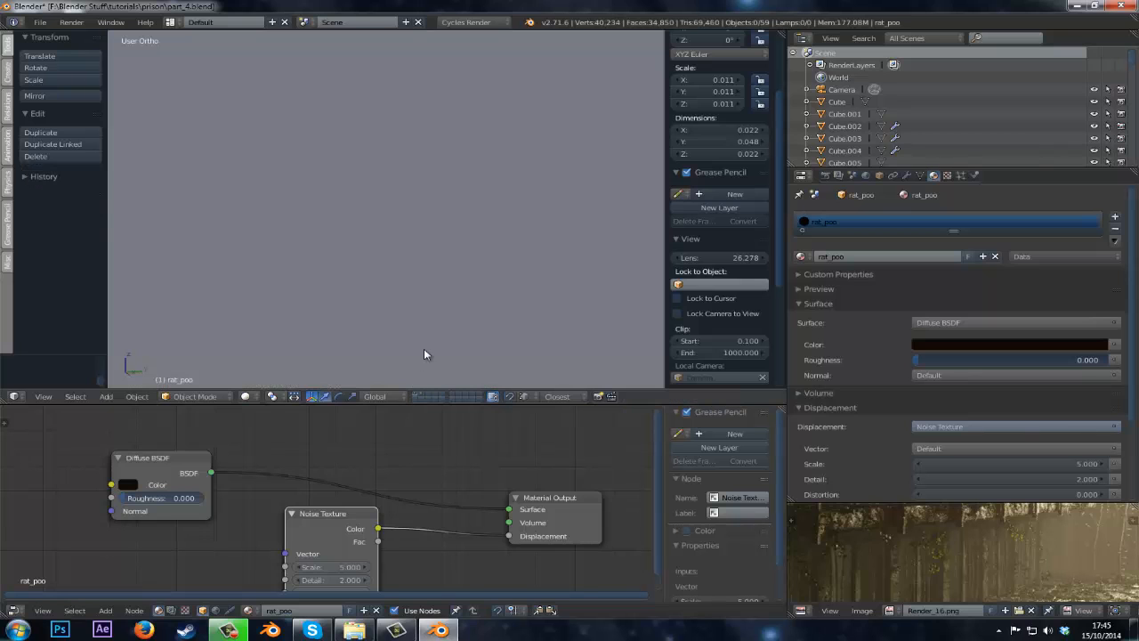
Select the LIGHT emission plane, move it to another layer, and switch the viewport to the props layer.
scroll(454, 282, "down", 8)
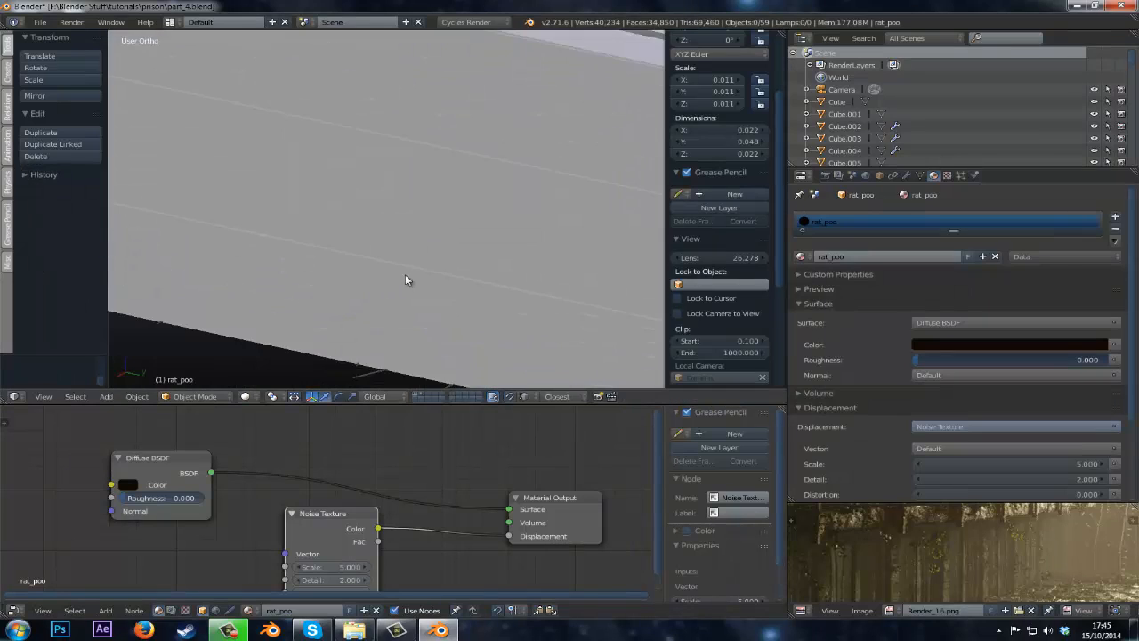
scroll(529, 229, "down", 5)
right_click(530, 224)
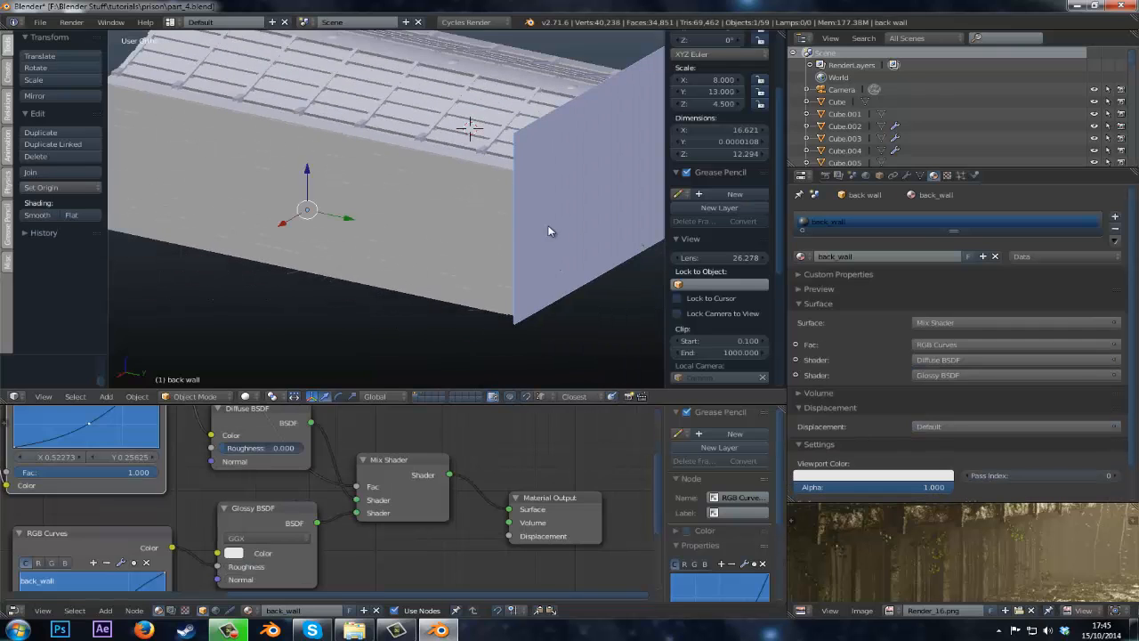
middle_click_drag(529, 224, 584, 242)
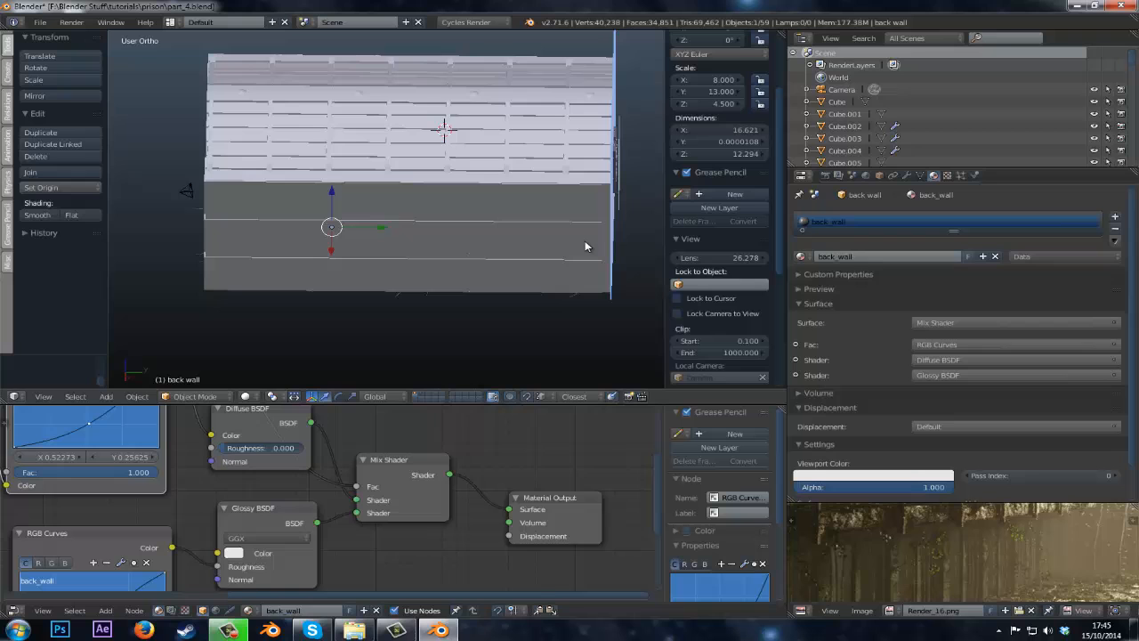
right_click(623, 194)
middle_click_drag(622, 196, 580, 195)
key("m")
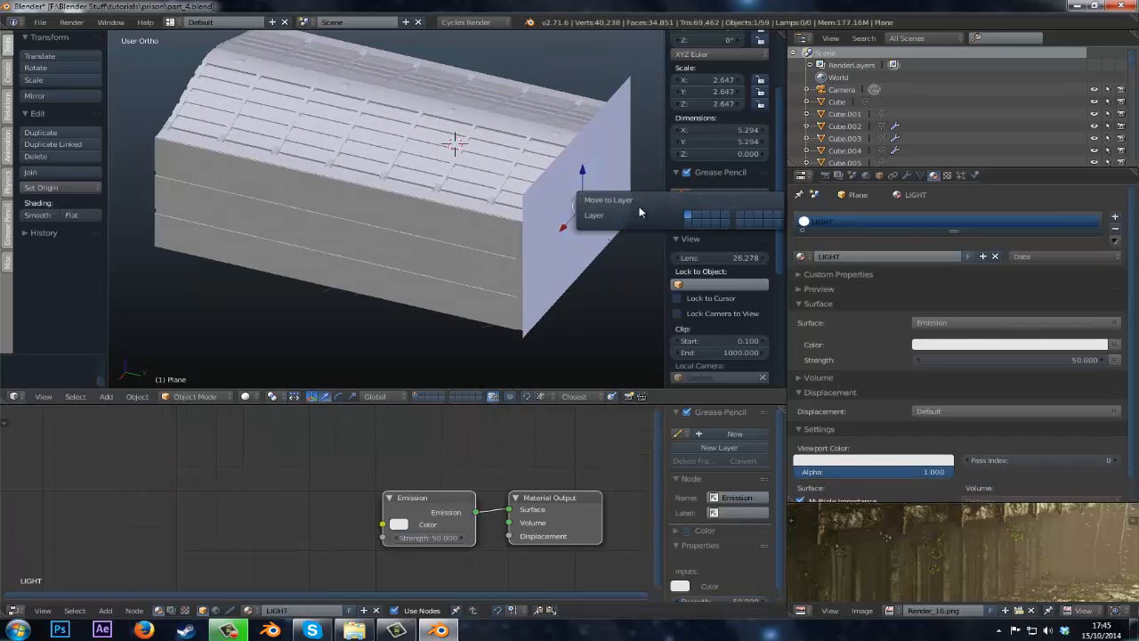
left_click(699, 216)
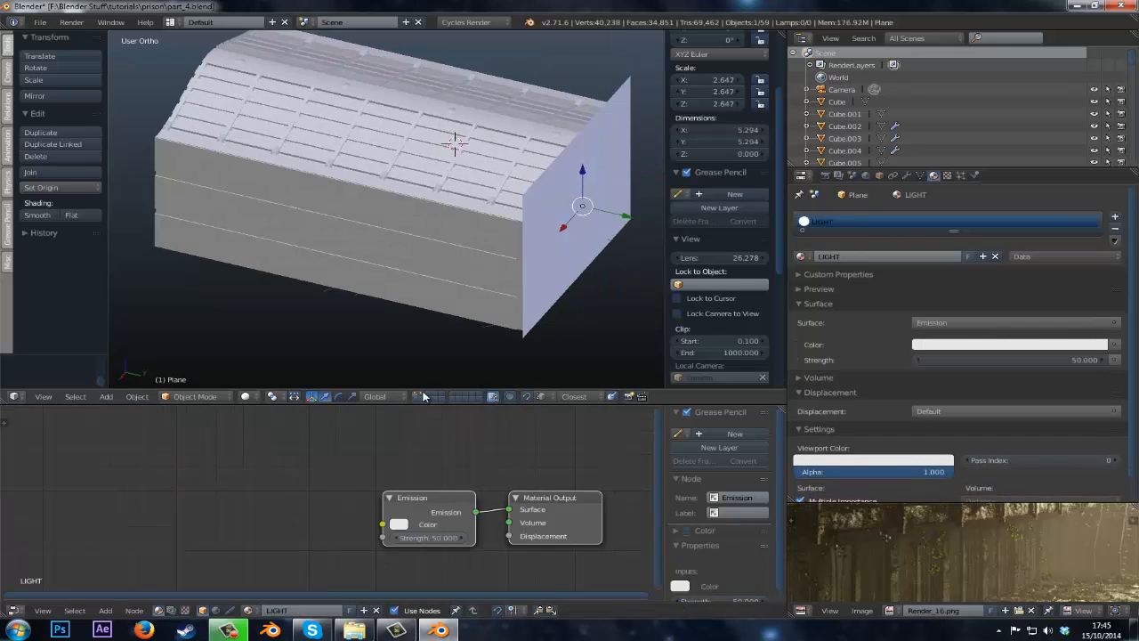
left_click(423, 393)
Orbit around the props layer and preview it in rendered shading before returning to solid view.
scroll(338, 336, "up", 5)
scroll(549, 318, "up", 4)
middle_click_drag(336, 336, 347, 364, "shift")
scroll(455, 350, "up", 2)
scroll(347, 364, "up", 3)
left_click(247, 396)
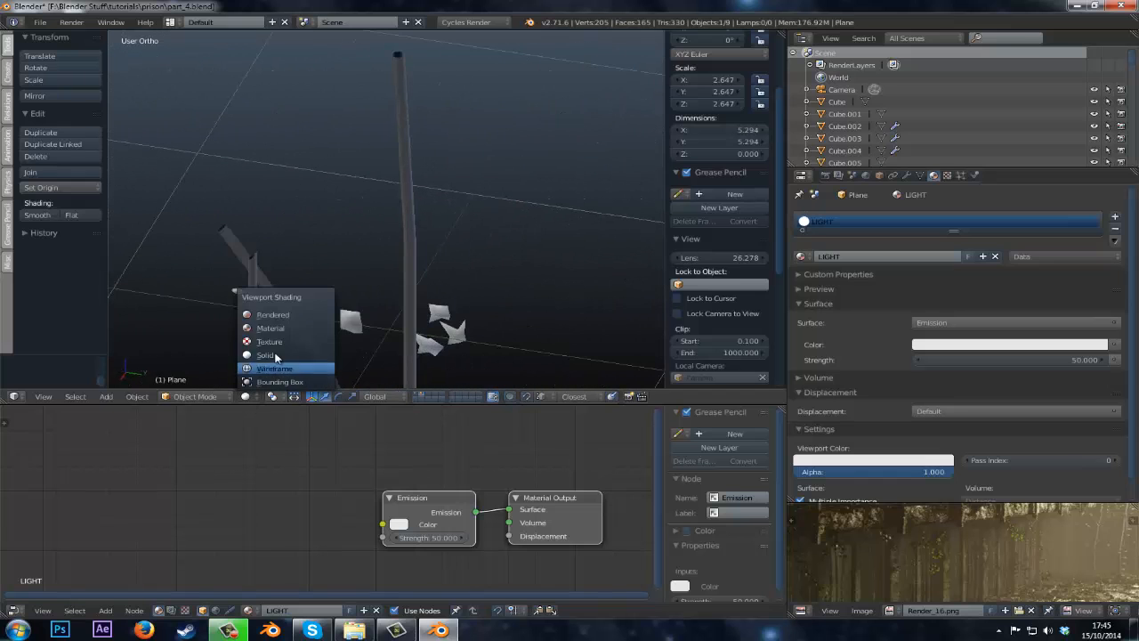
left_click(288, 314)
middle_click_drag(289, 327, 472, 285)
key("z")
key("z")
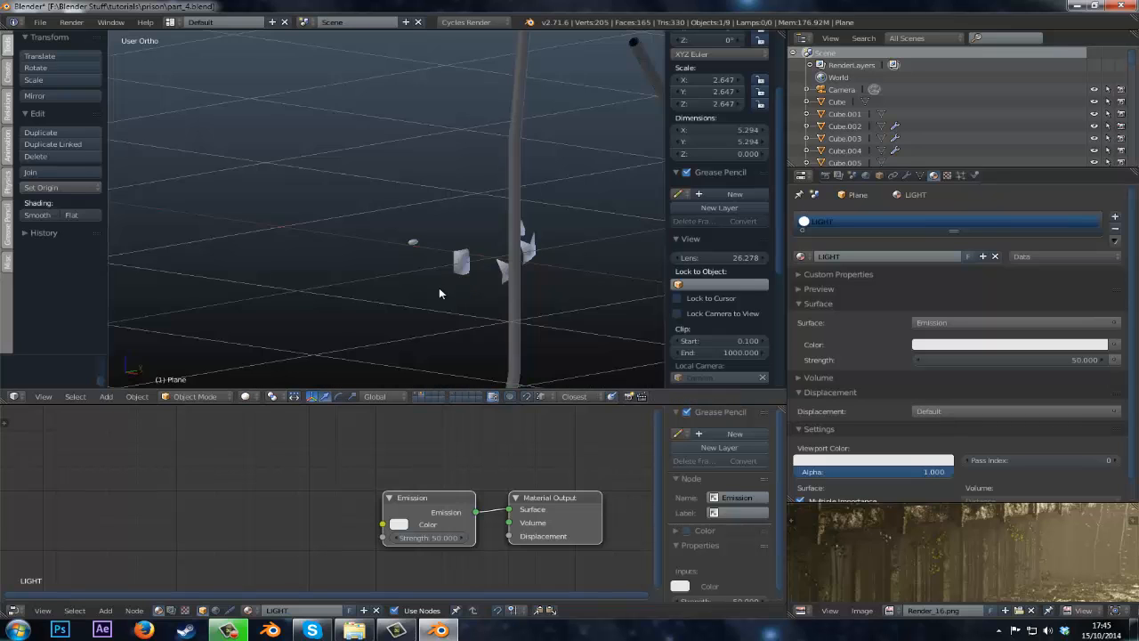
Select the rat_poo object, zoom in on it, and preview it in rendered shading.
right_click(432, 250)
scroll(427, 251, "up", 5)
middle_click_drag(427, 251, 309, 253, "shift")
scroll(308, 253, "up", 3)
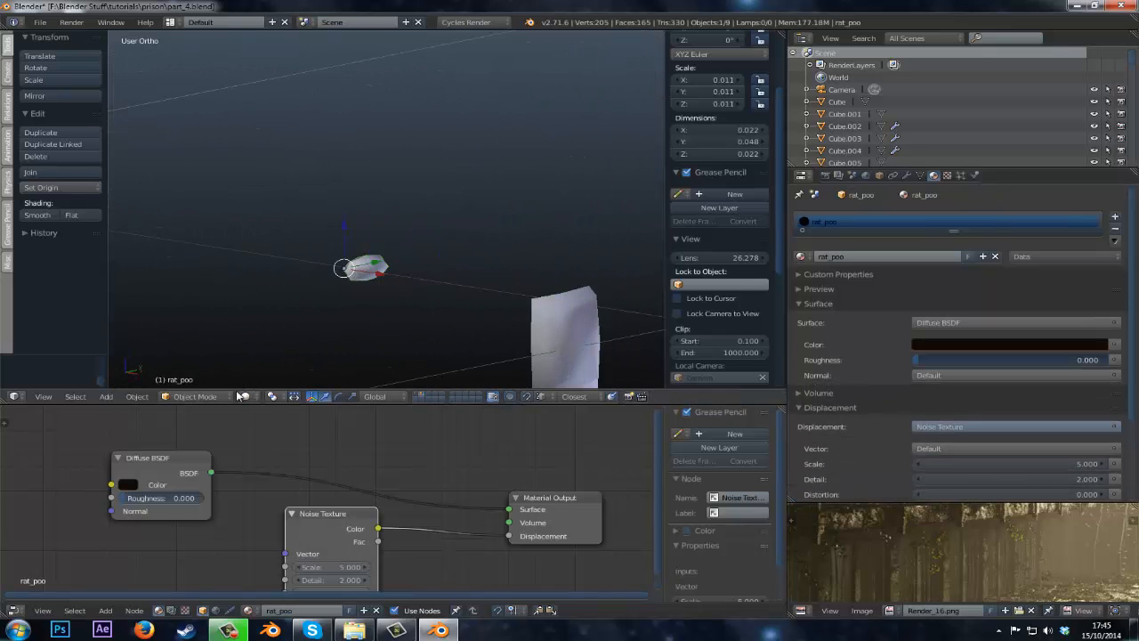
left_click(243, 397)
left_click(267, 316)
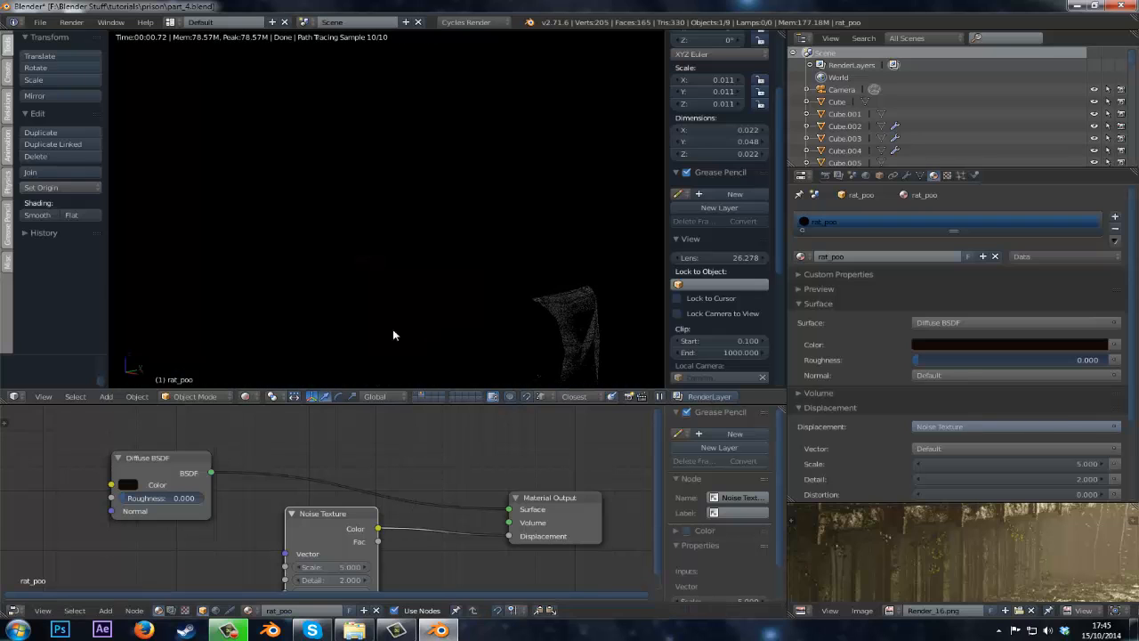
Add a Mix Shader between the Diffuse BSDF and the Material Output's Surface input.
left_click_drag(335, 516, 182, 533)
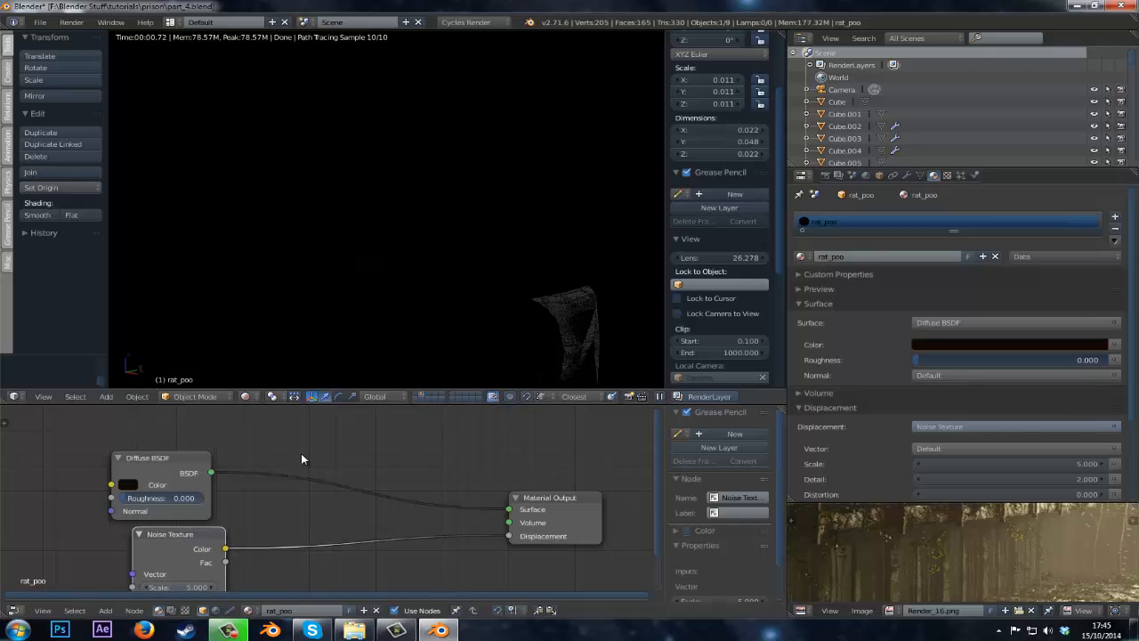
key("shift+a")
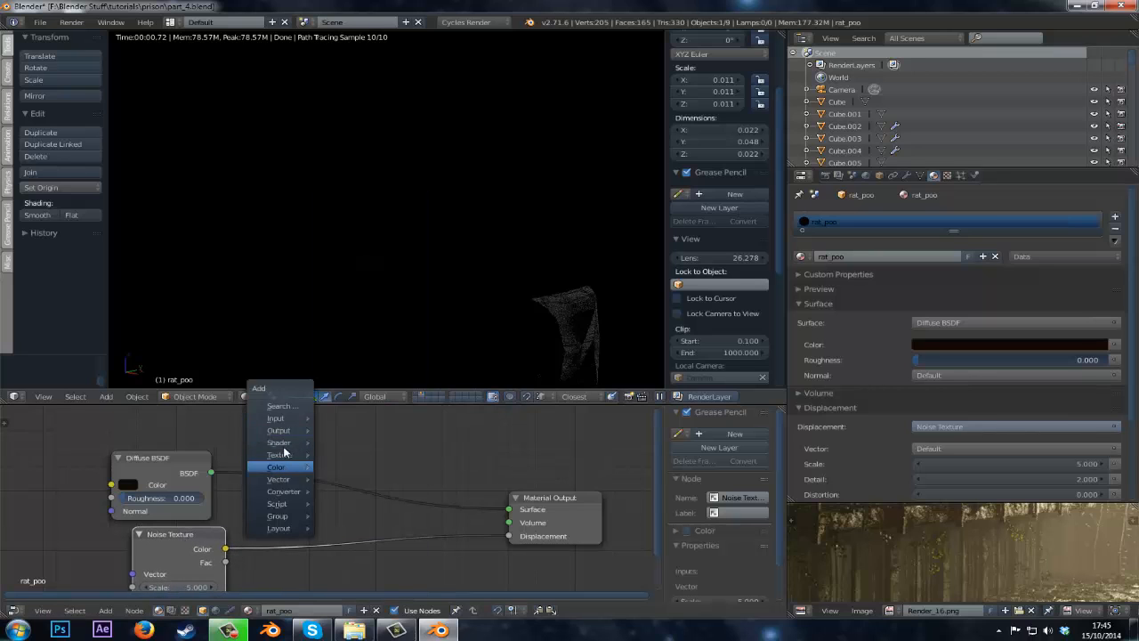
mouse_move(283, 443)
left_click(352, 201)
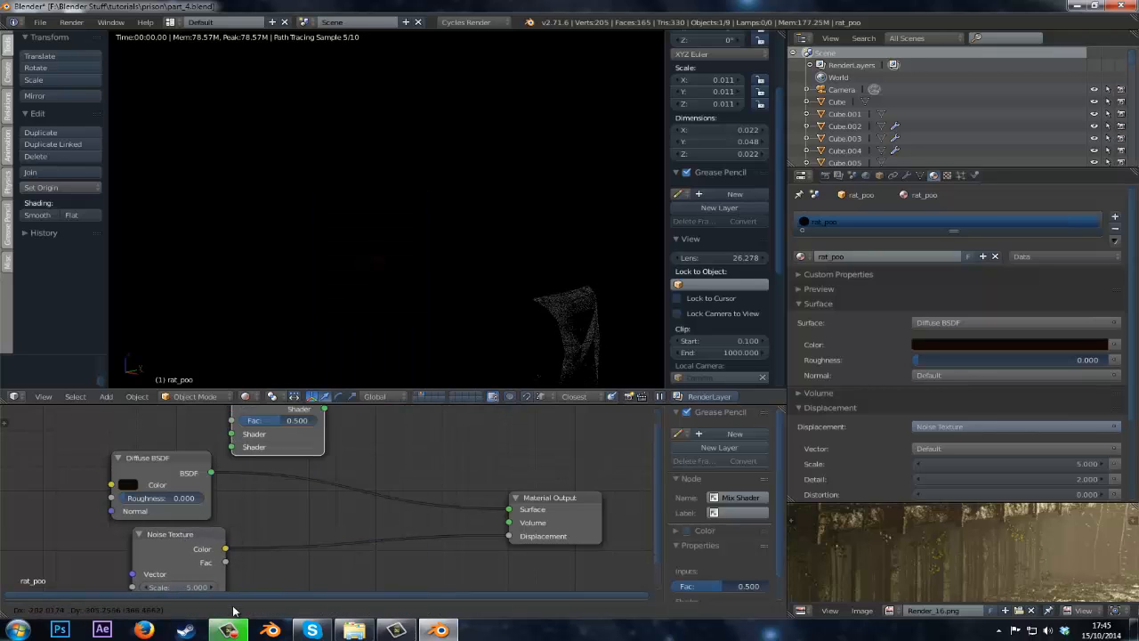
left_click(307, 436)
middle_click_drag(178, 405, 288, 465)
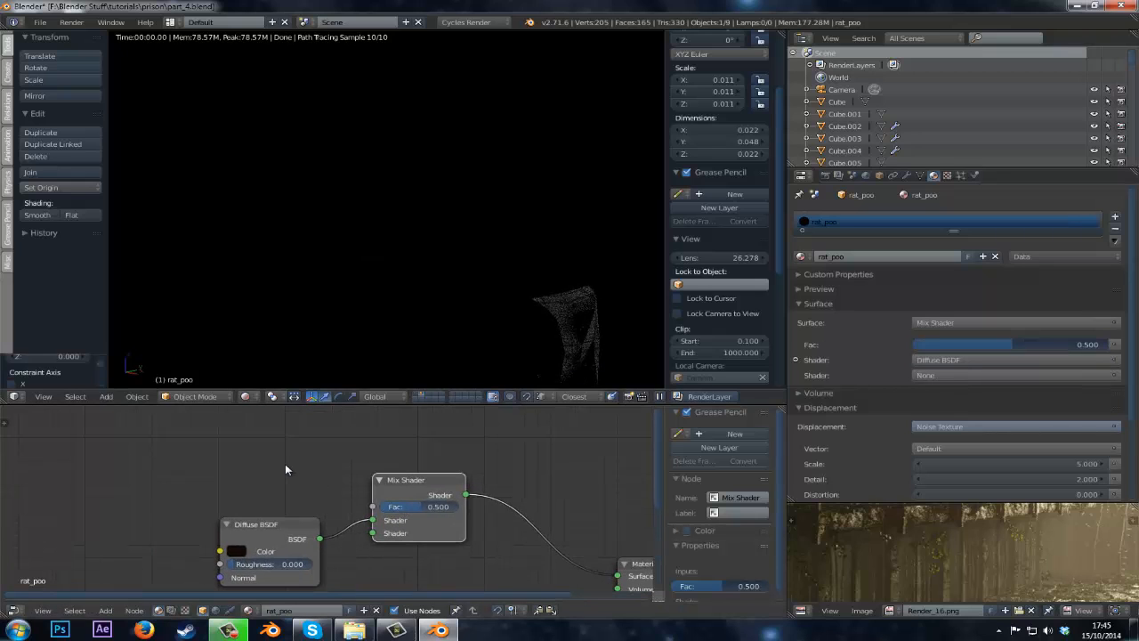
Add a Glossy BSDF into the Mix Shader's second shader input and set its roughness to 0.092.
key("shift+a")
mouse_move(261, 465)
left_click(339, 264)
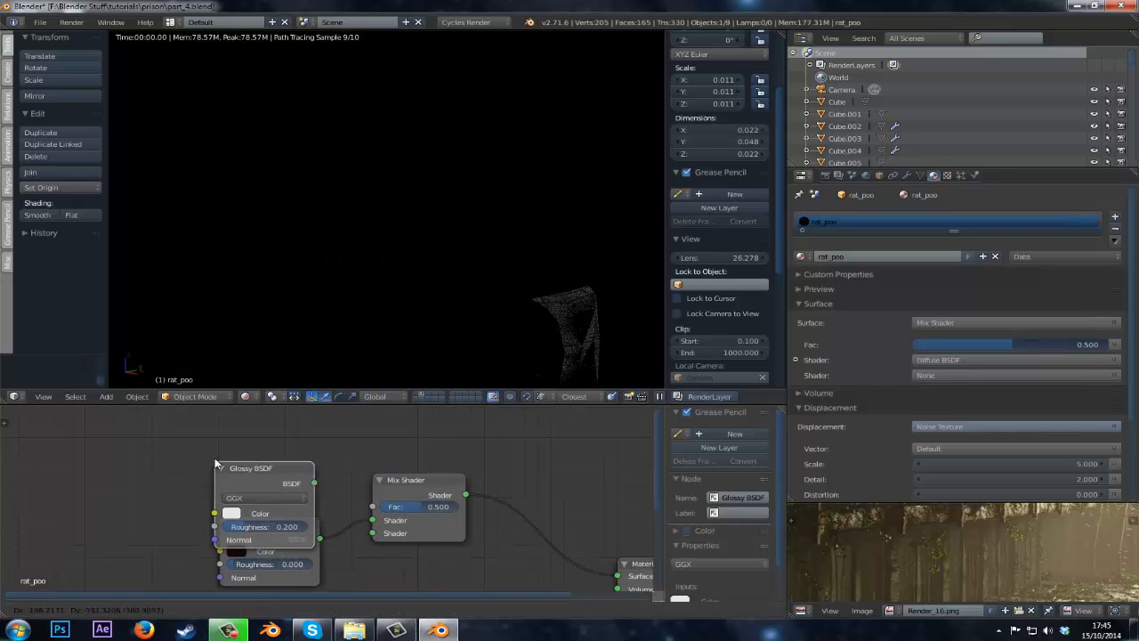
left_click_drag(322, 442, 364, 534)
middle_click_drag(346, 331, 389, 317)
left_click_drag(274, 484, 270, 485)
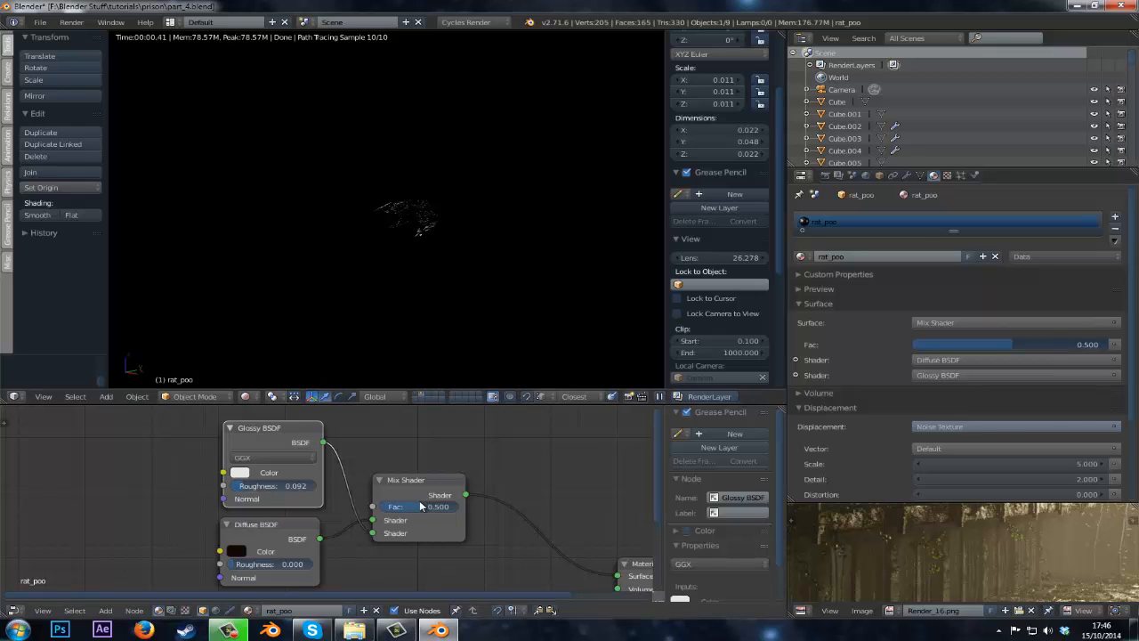
Set the Mix Shader factor to 0.173 and save the file.
left_click_drag(418, 509, 394, 514)
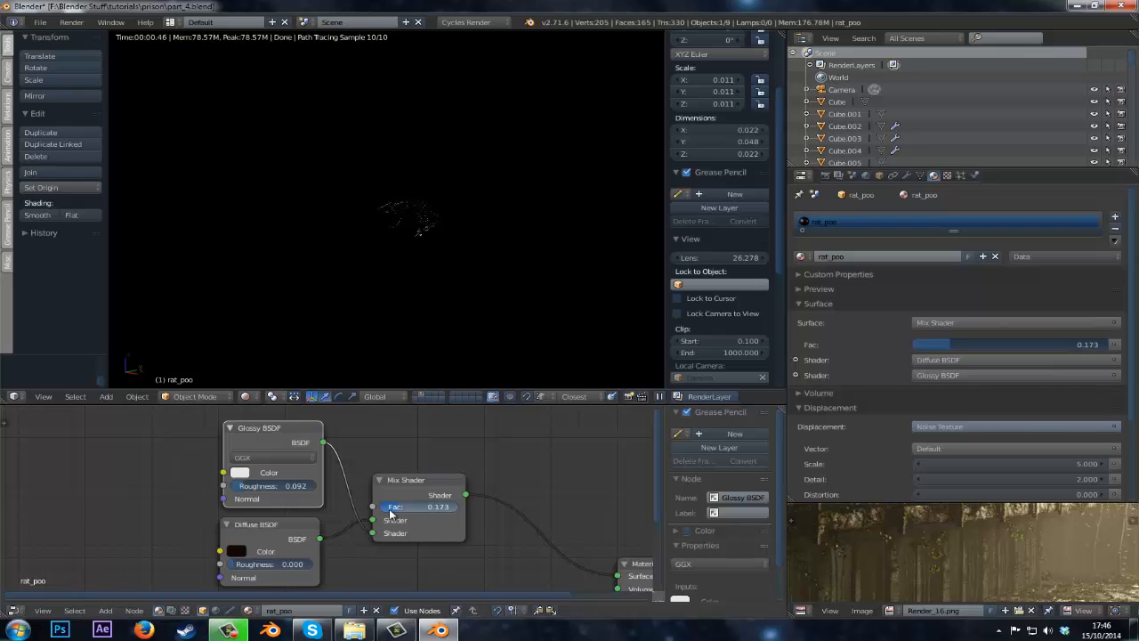
key("ctrl+s")
Return to solid shading, show the main scene layer, switch to the camera view, and save the file.
left_click(410, 278)
key("z")
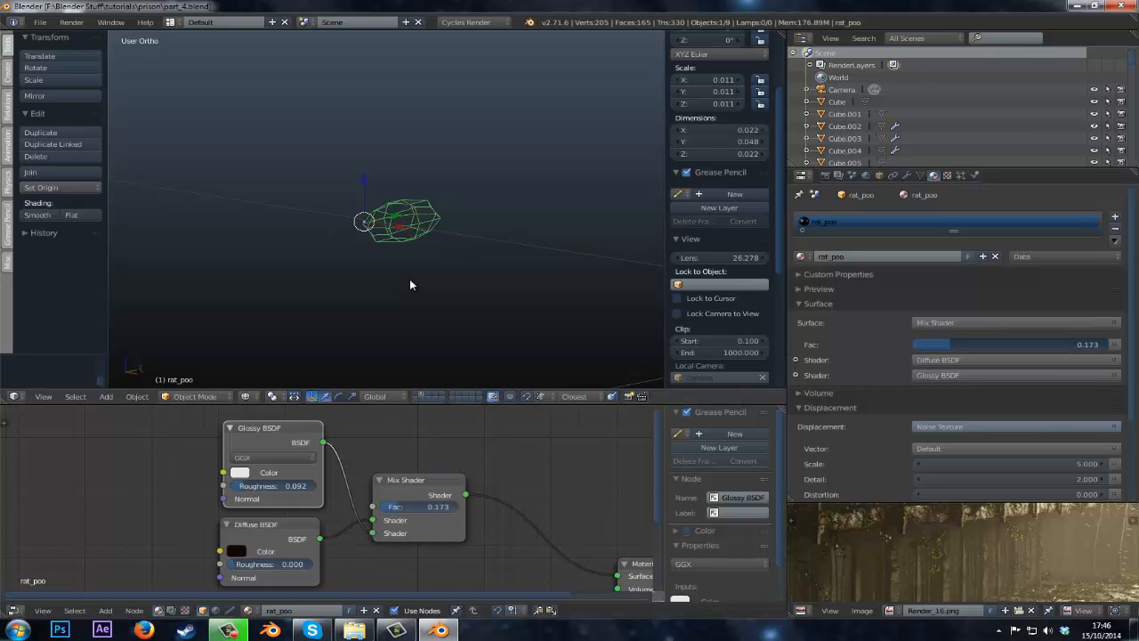
key("z")
scroll(409, 278, "down", 12)
middle_click_drag(406, 271, 404, 390, "shift")
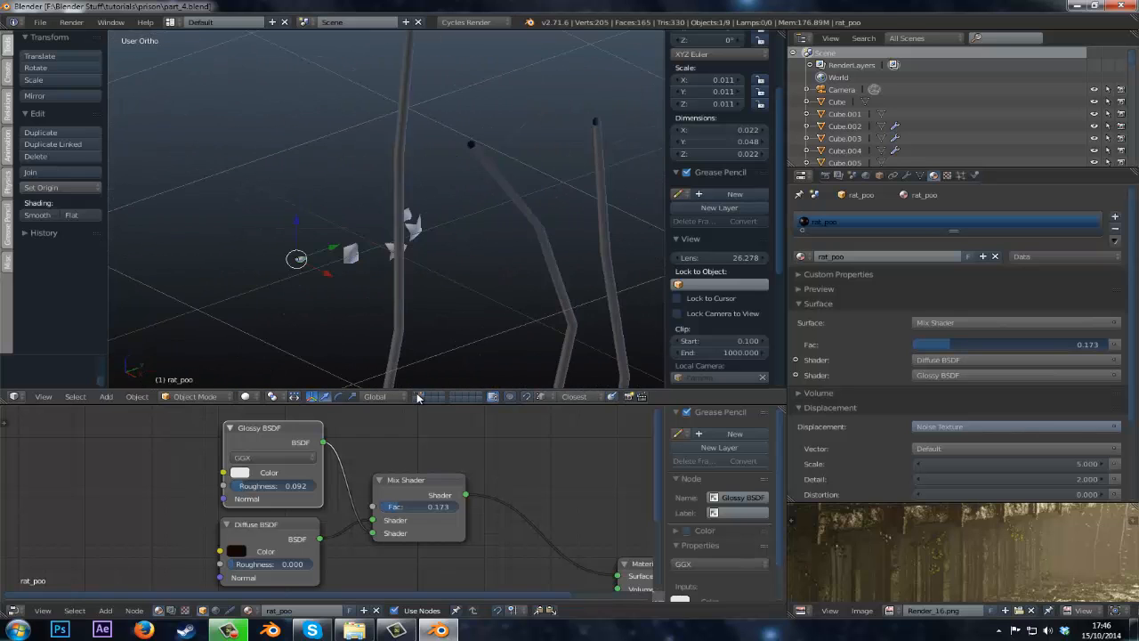
left_click(418, 396)
scroll(394, 270, "down", 10)
left_click(473, 243)
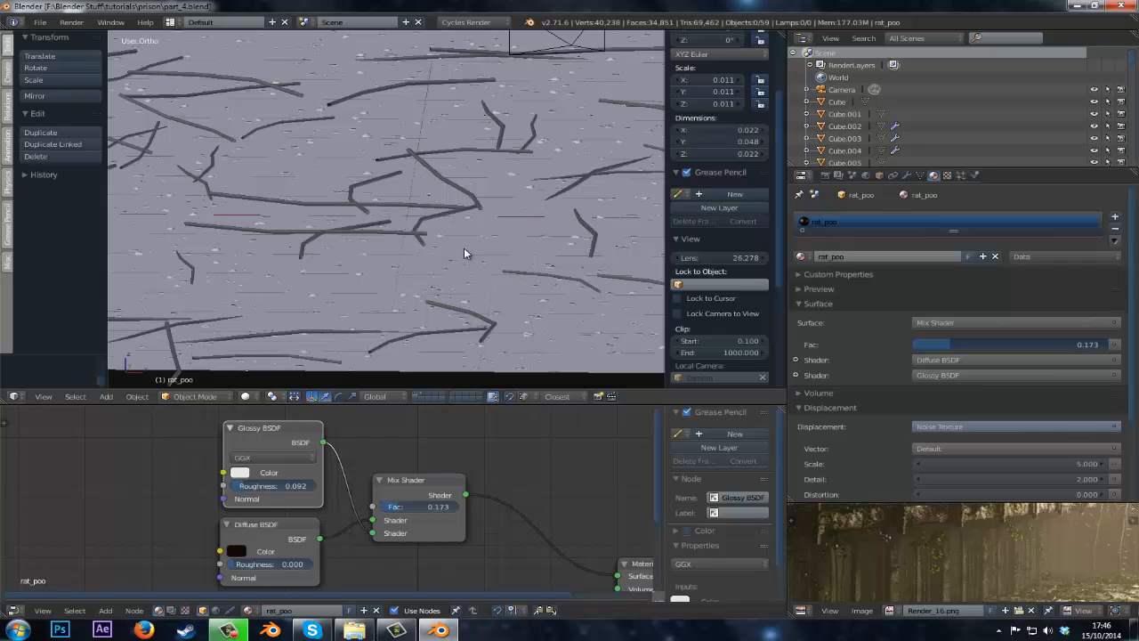
key("KP_0")
key("ctrl+s")
Preview the camera view in rendered shading with a render border drawn around the camera frame.
left_click(464, 248)
scroll(464, 248, "down", 6)
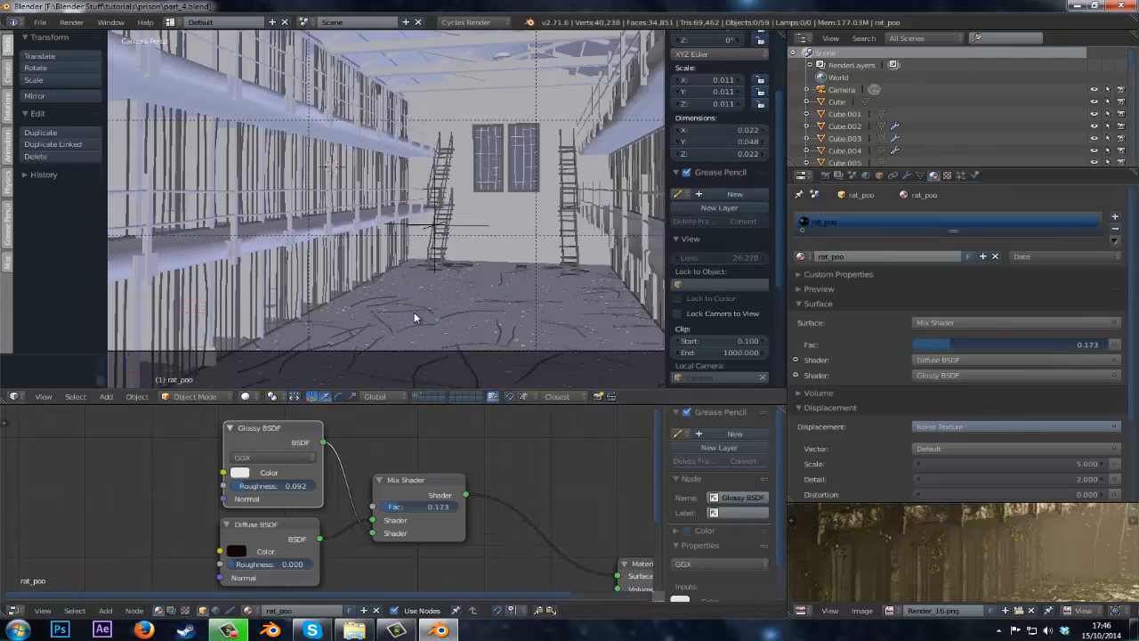
scroll(432, 274, "up", 1)
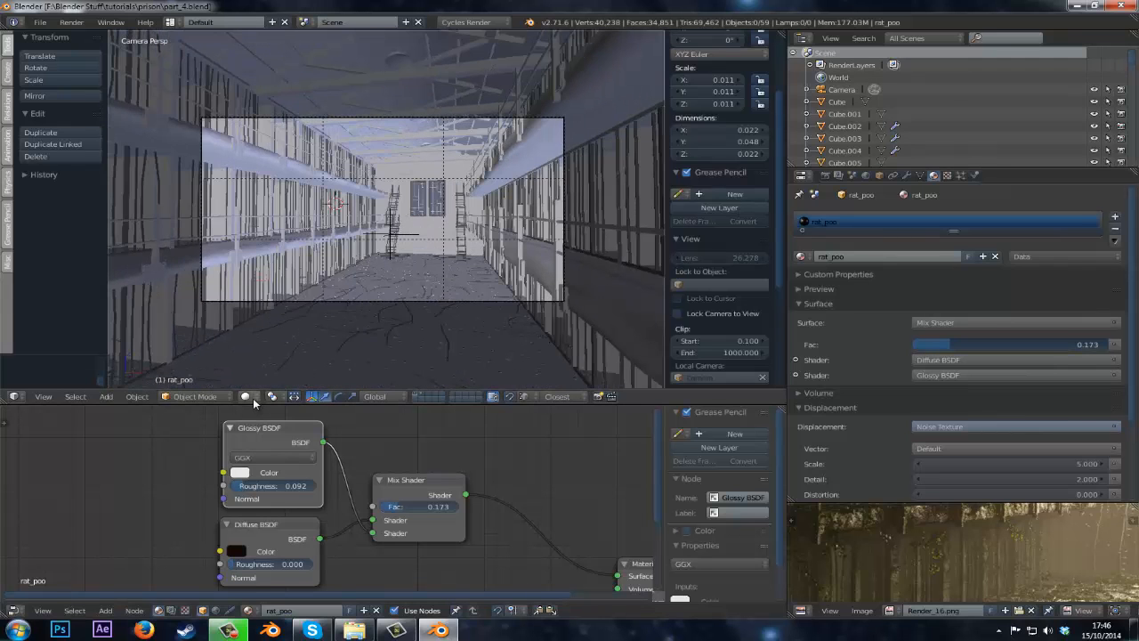
left_click(253, 398)
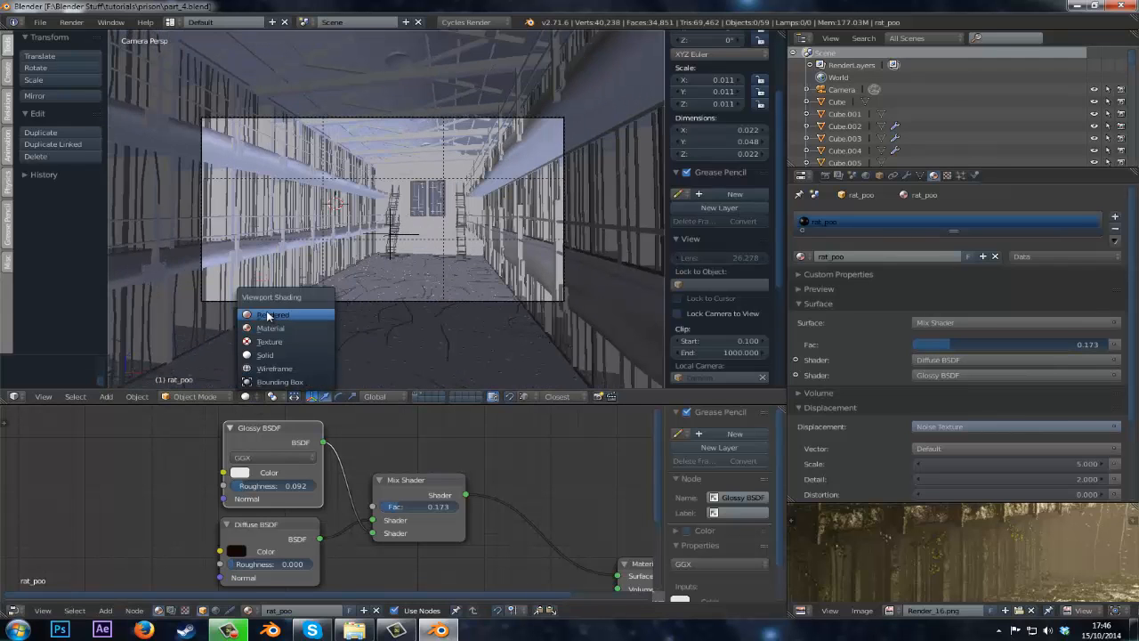
left_click(266, 311)
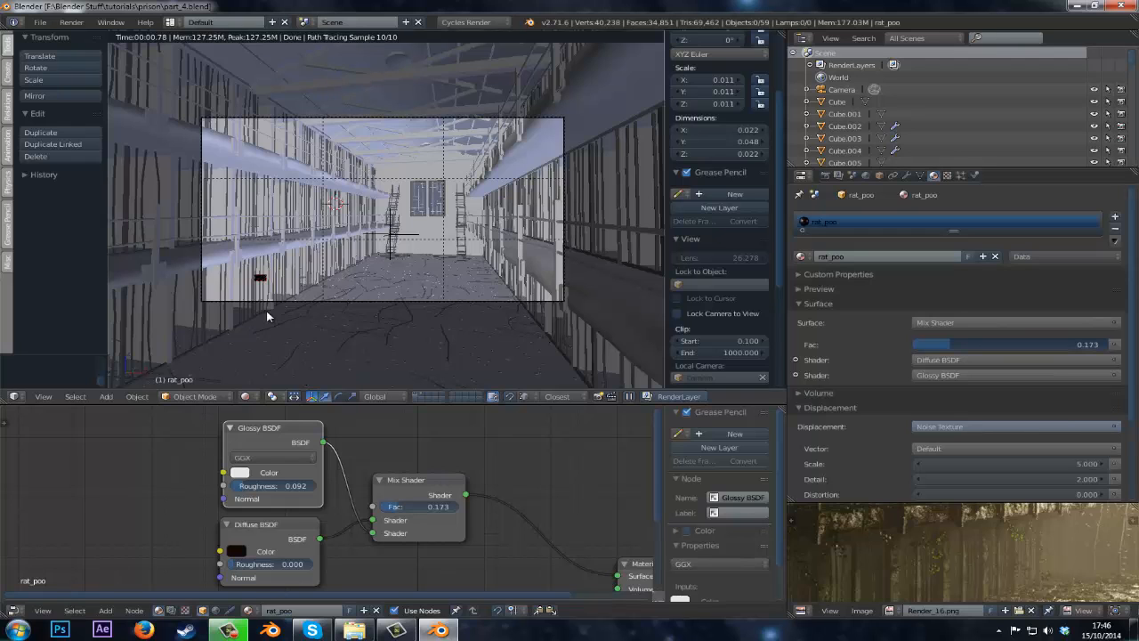
key("ctrl+b")
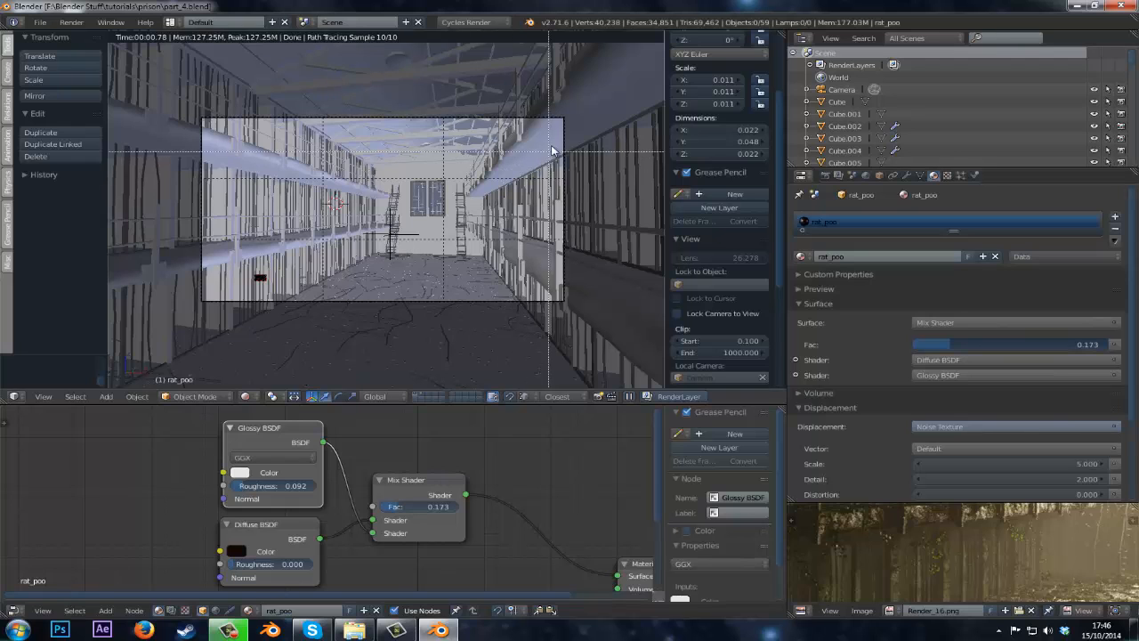
left_click_drag(567, 122, 208, 297)
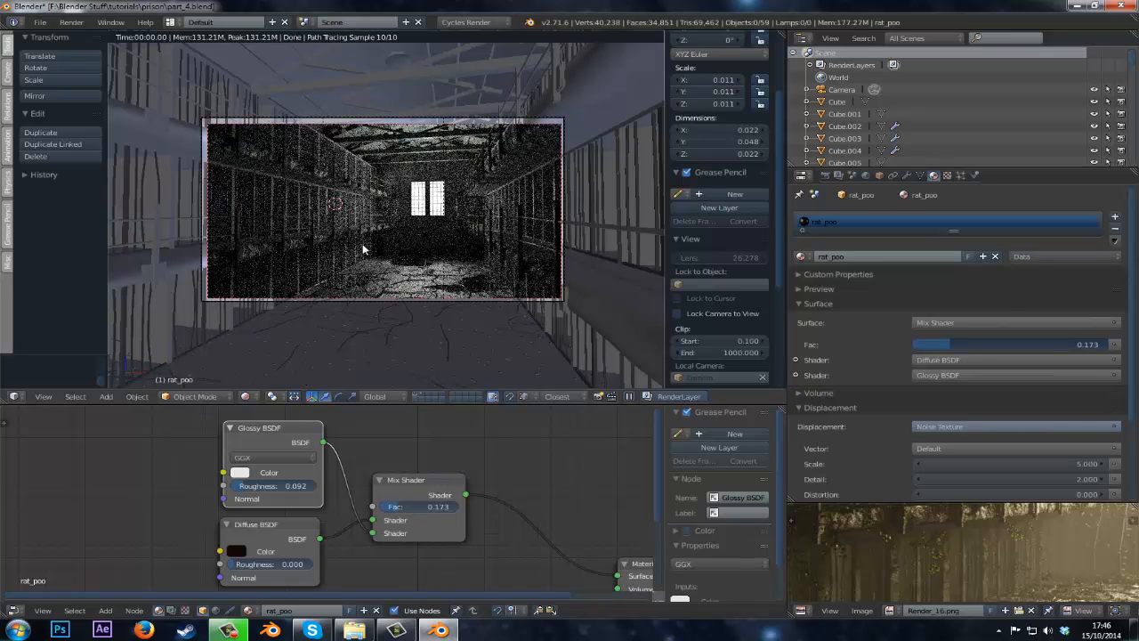
Inspect the rendered camera preview in a maximized viewport, then restore the layout.
key("Home")
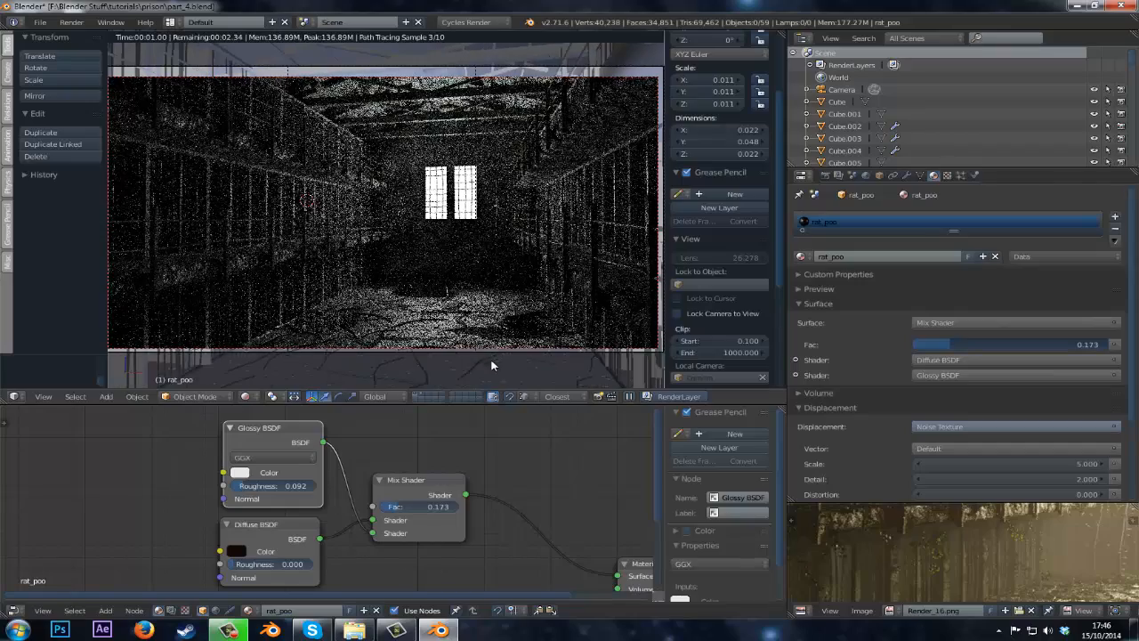
key("shift+space")
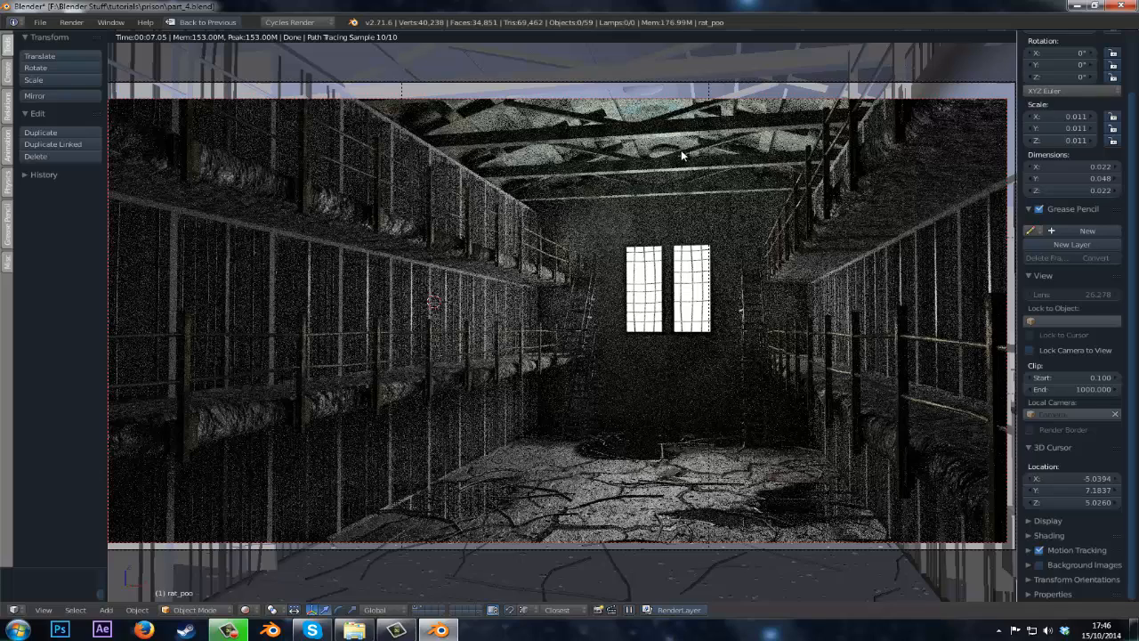
key("ctrl+Up")
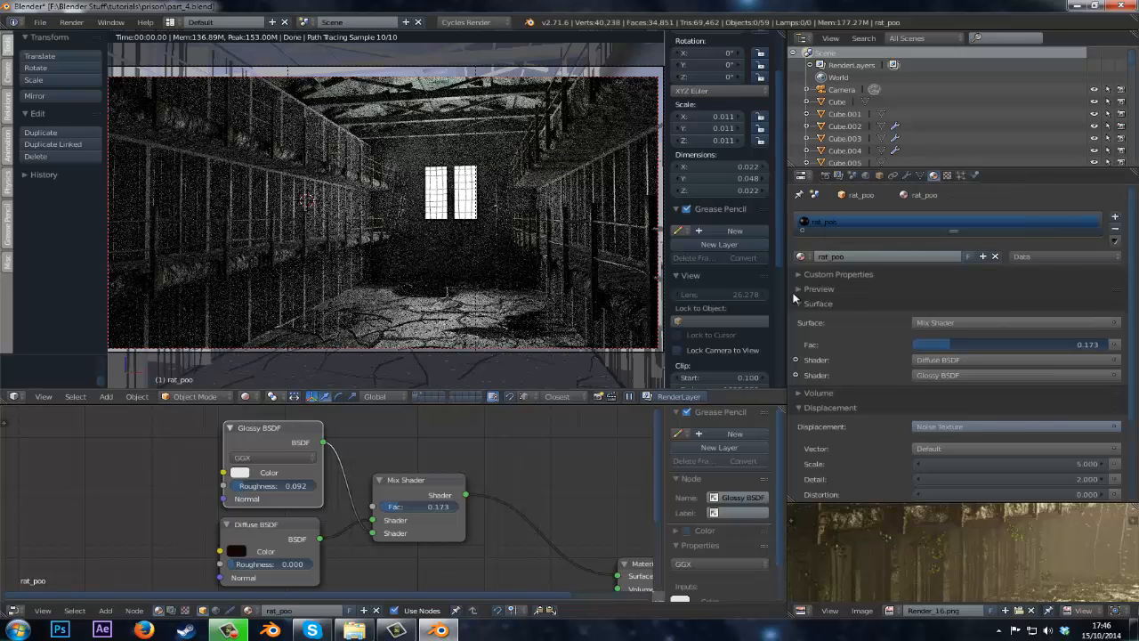
Open the render settings and set the sampling Clamp Indirect value to 1.00.
scroll(795, 298, "down", 3)
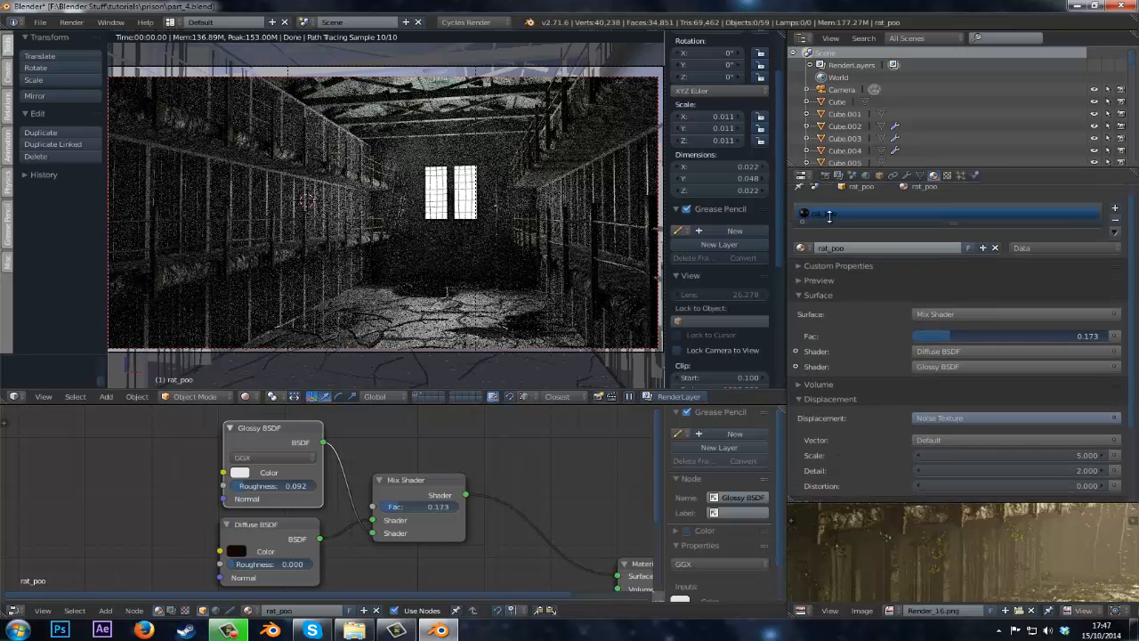
left_click(826, 175)
scroll(859, 358, "down", 5)
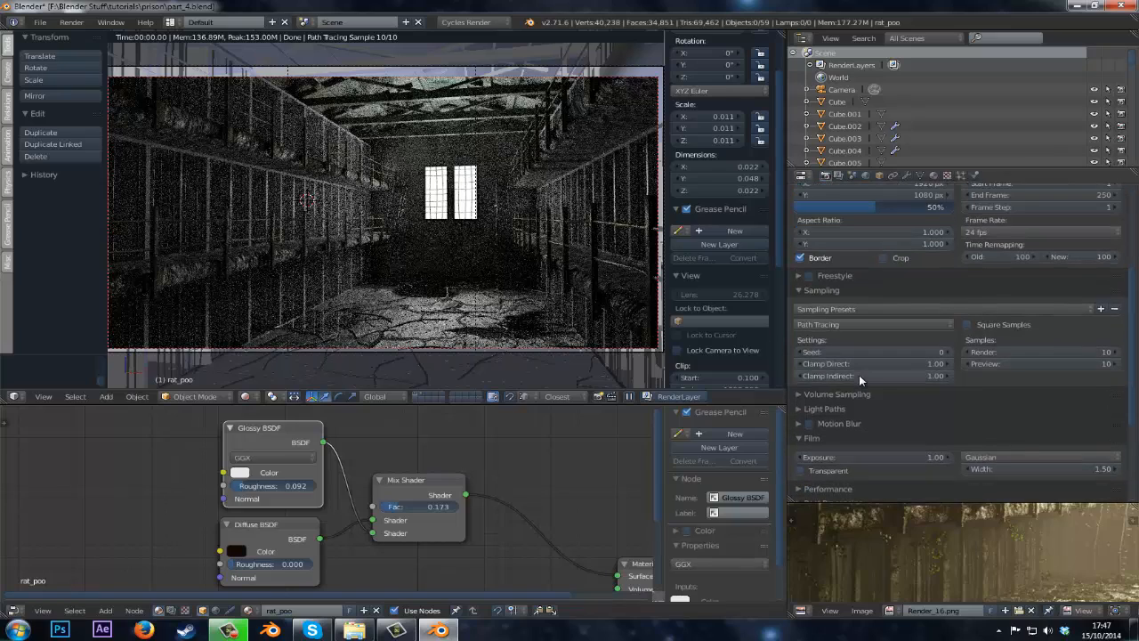
left_click(859, 374)
type("3")
key("Return")
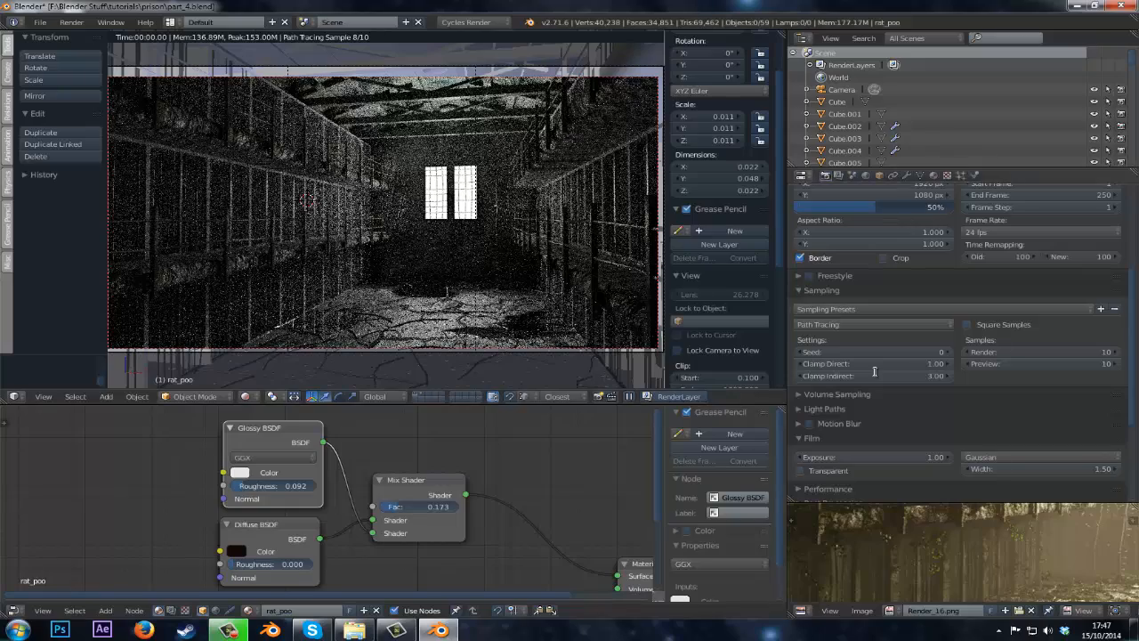
left_click(874, 374)
type("10")
key("Return")
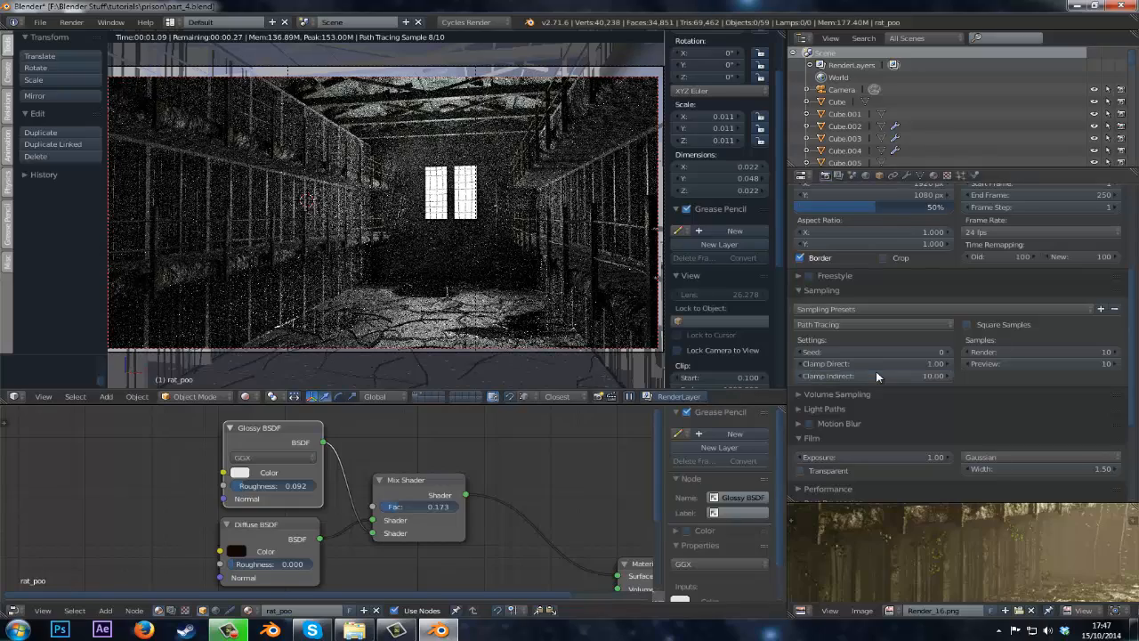
left_click(876, 375)
type("1")
key("Return")
Set the sampling Clamp Direct value to 0.00 and save the file.
left_click(881, 358)
type("10")
key("Return")
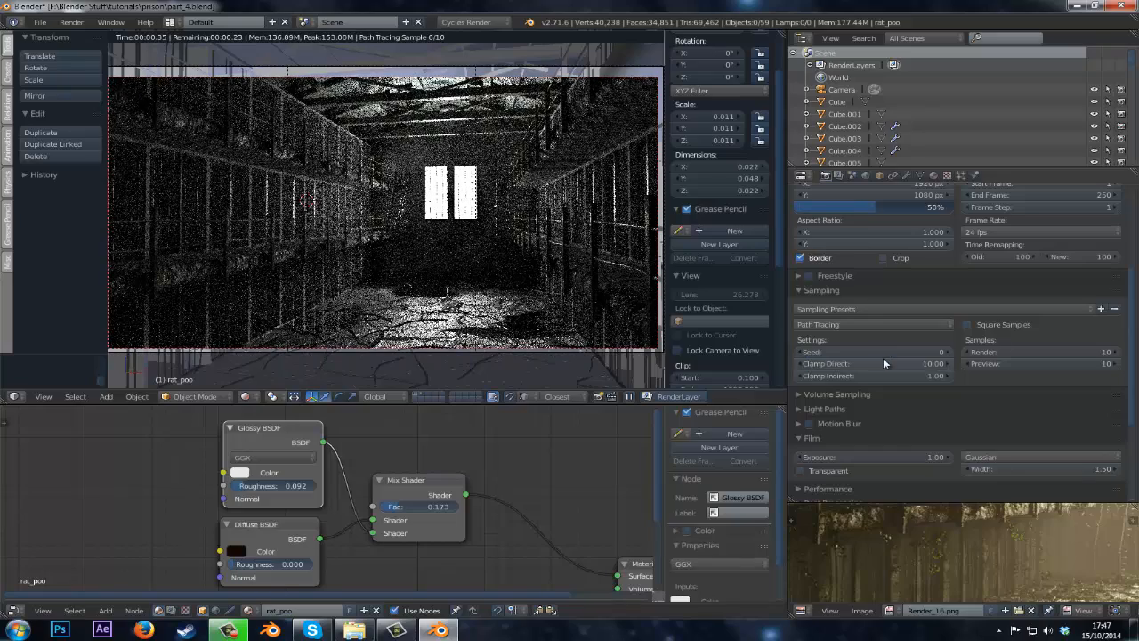
left_click(883, 358)
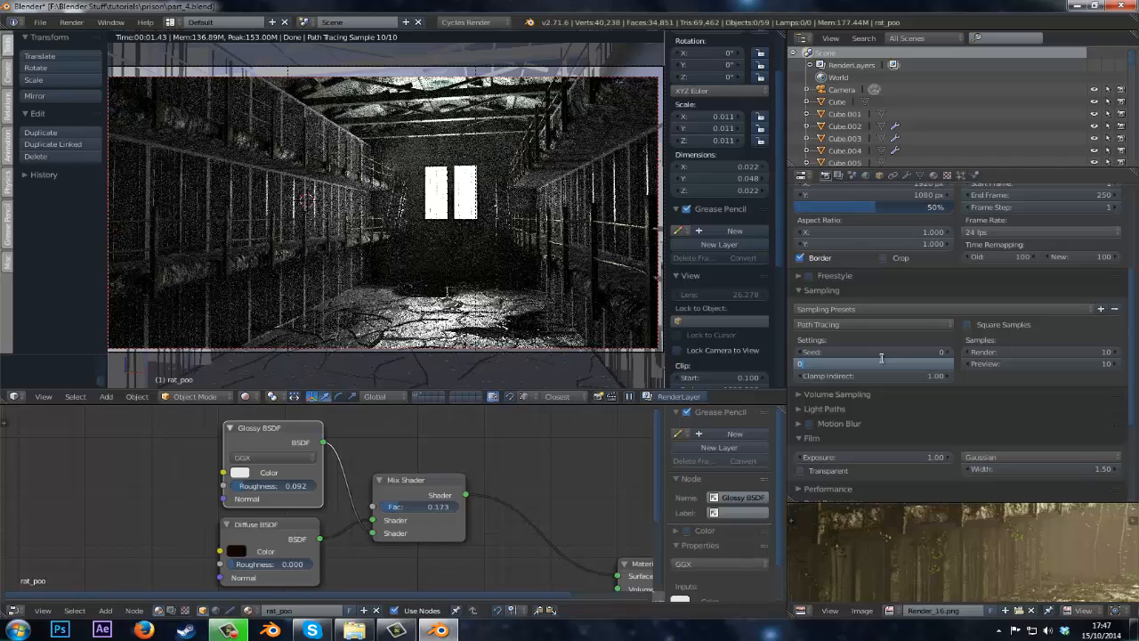
type("0")
key("Return")
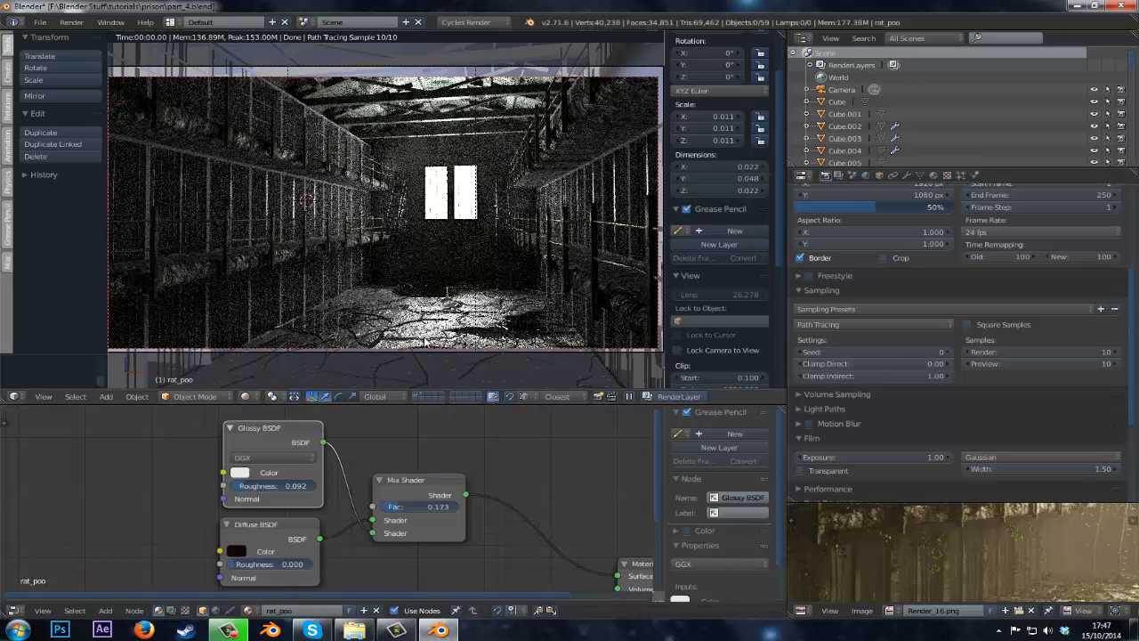
key("ctrl+s")
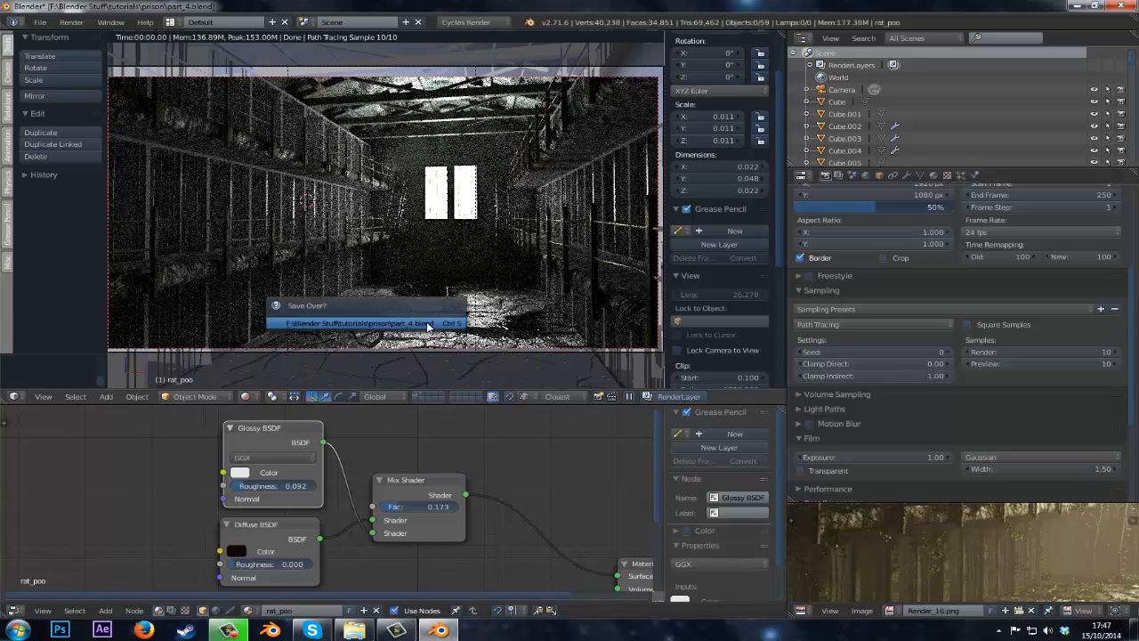
key("Return")
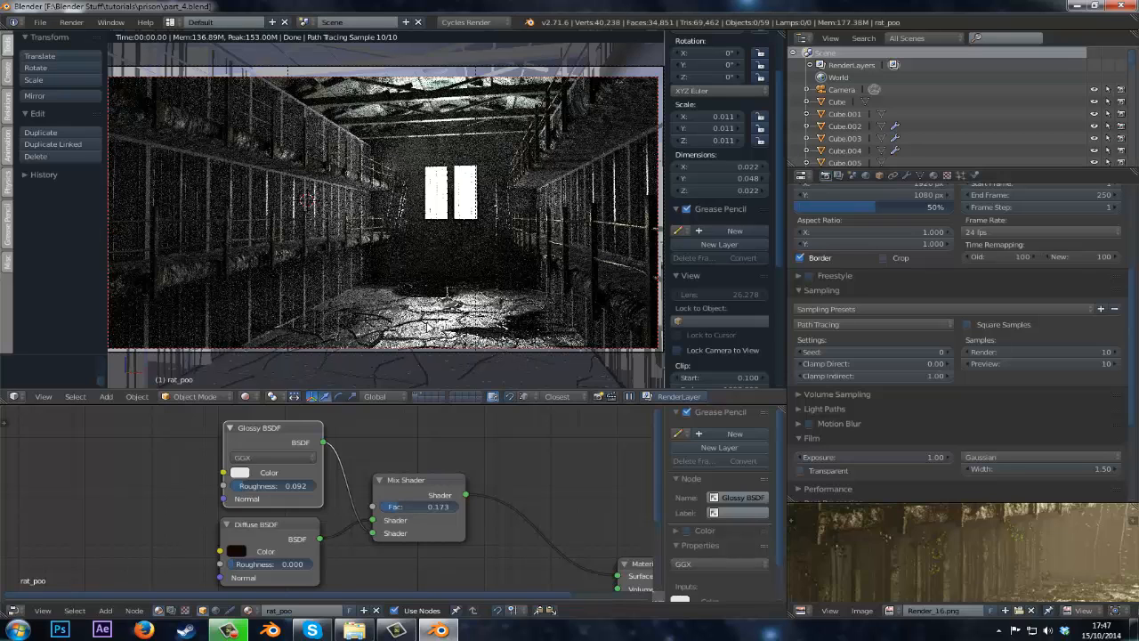
Select the balcony object and adjust its Glossy BSDF color to a light grey in the node editor.
right_click(252, 263)
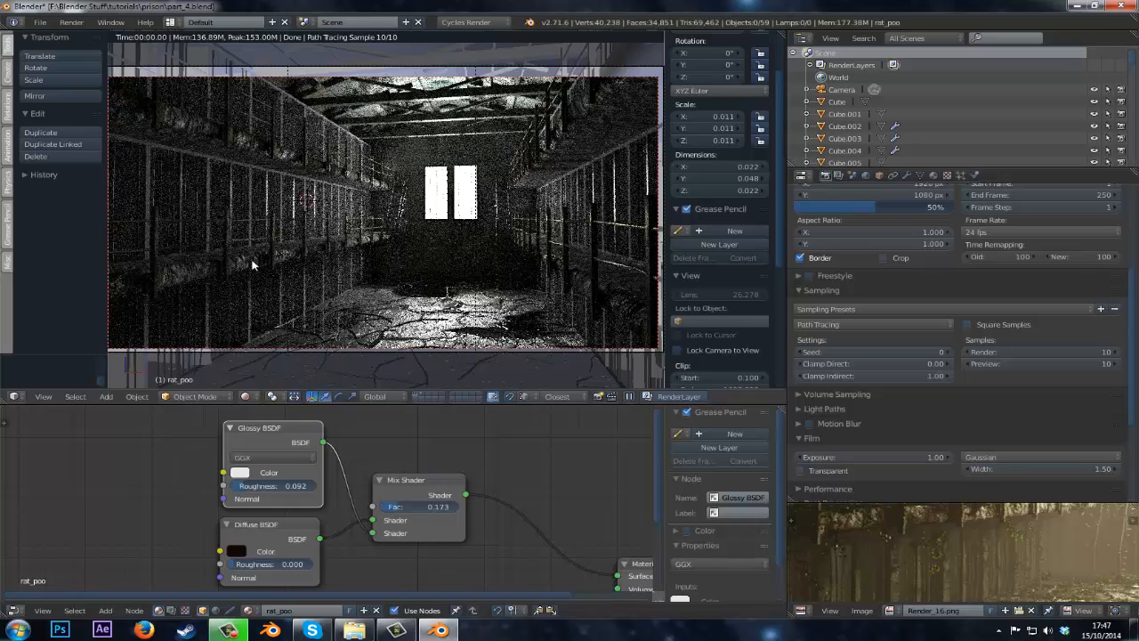
scroll(465, 525, "down", 3)
middle_click_drag(420, 512, 351, 496)
middle_click_drag(458, 484, 323, 465)
scroll(335, 498, "down", 3)
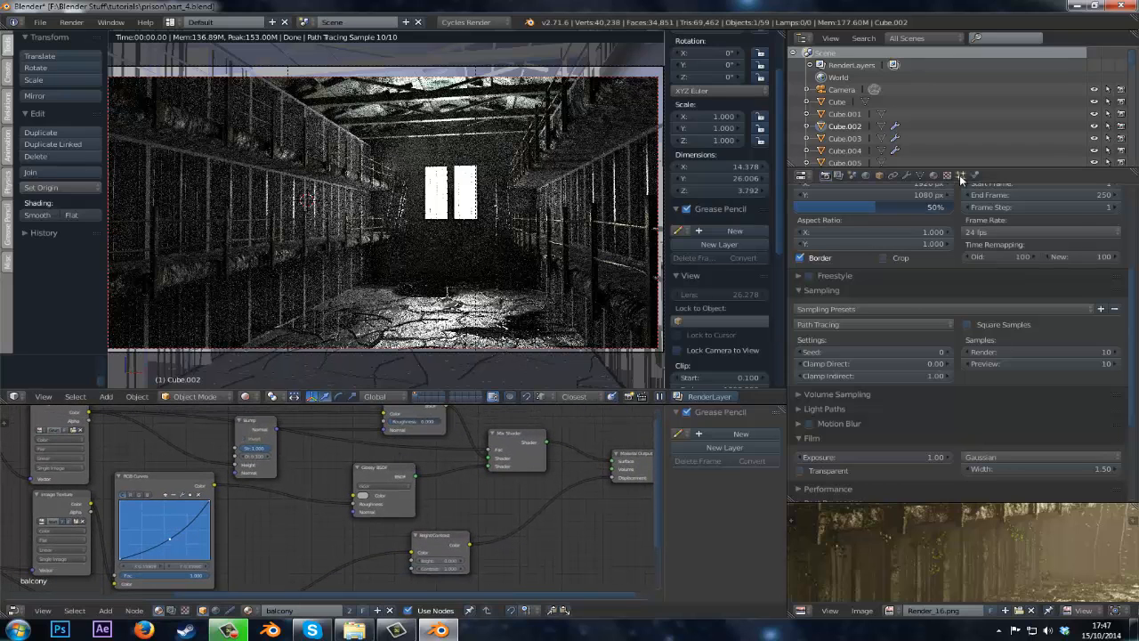
left_click(933, 175)
scroll(385, 486, "down", 1)
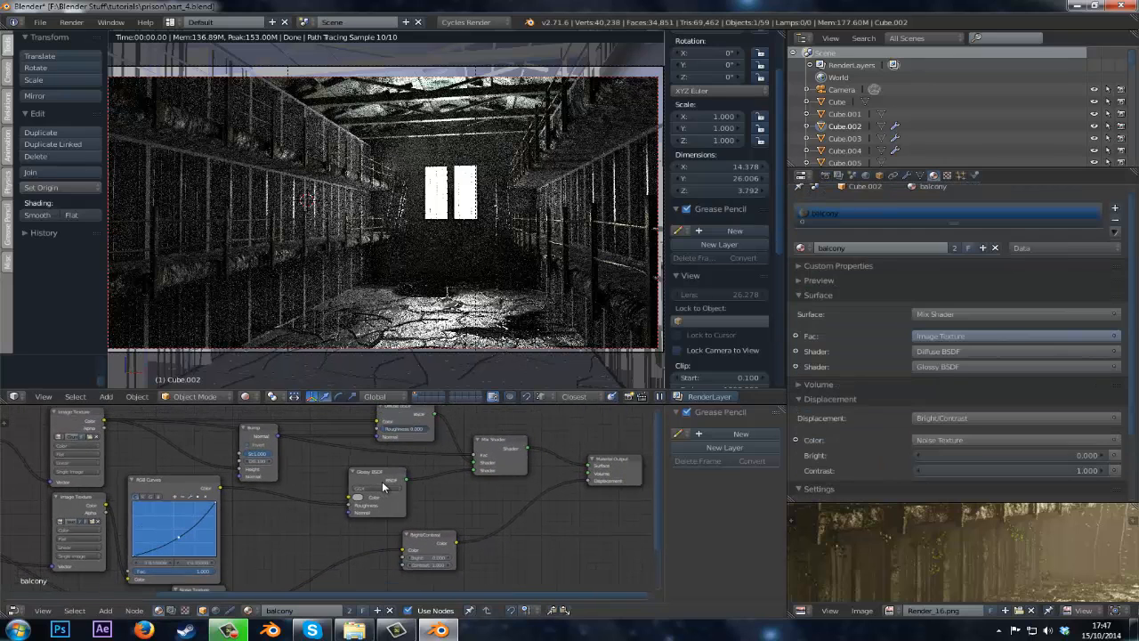
scroll(394, 499, "up", 4)
left_click(378, 542)
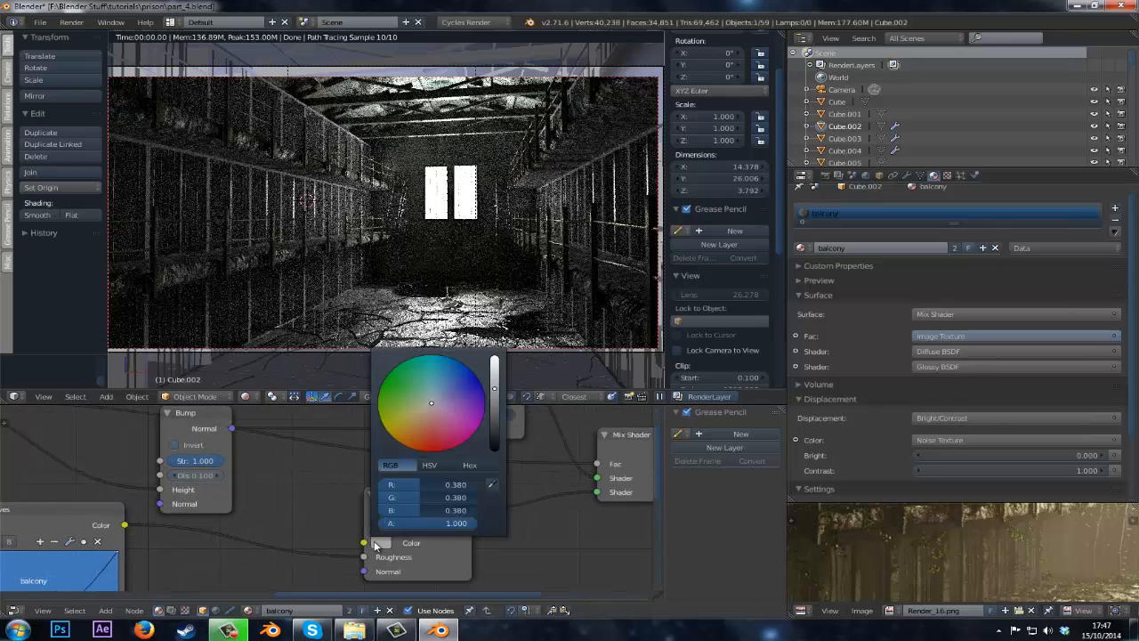
left_click_drag(496, 388, 496, 356)
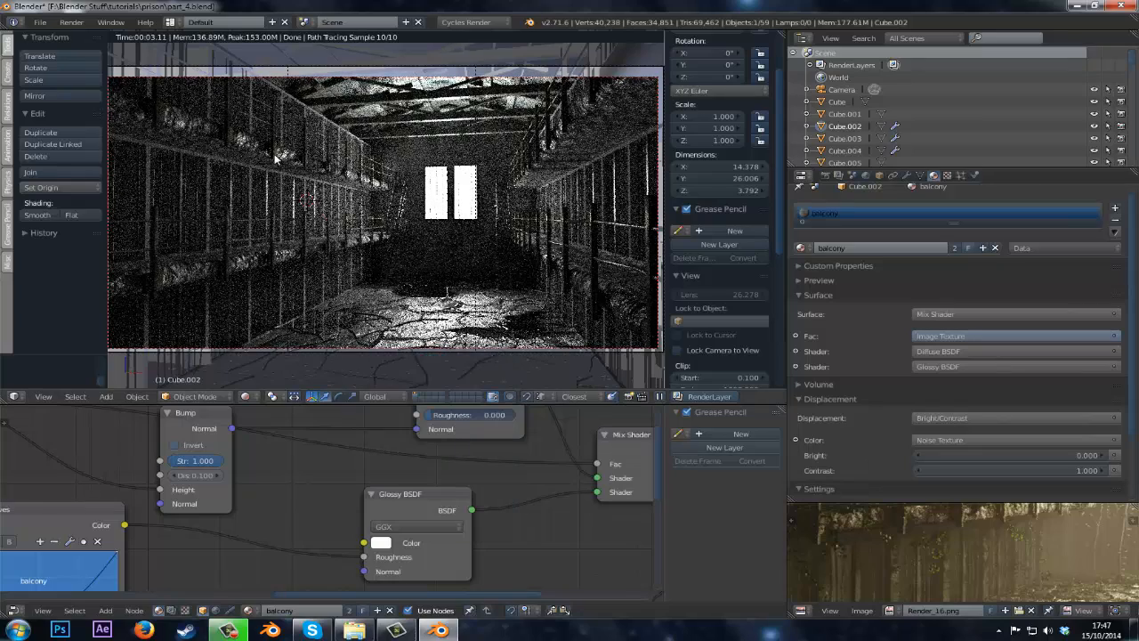
middle_click_drag(429, 446, 413, 482)
scroll(395, 494, "up", 2)
scroll(416, 462, "down", 3)
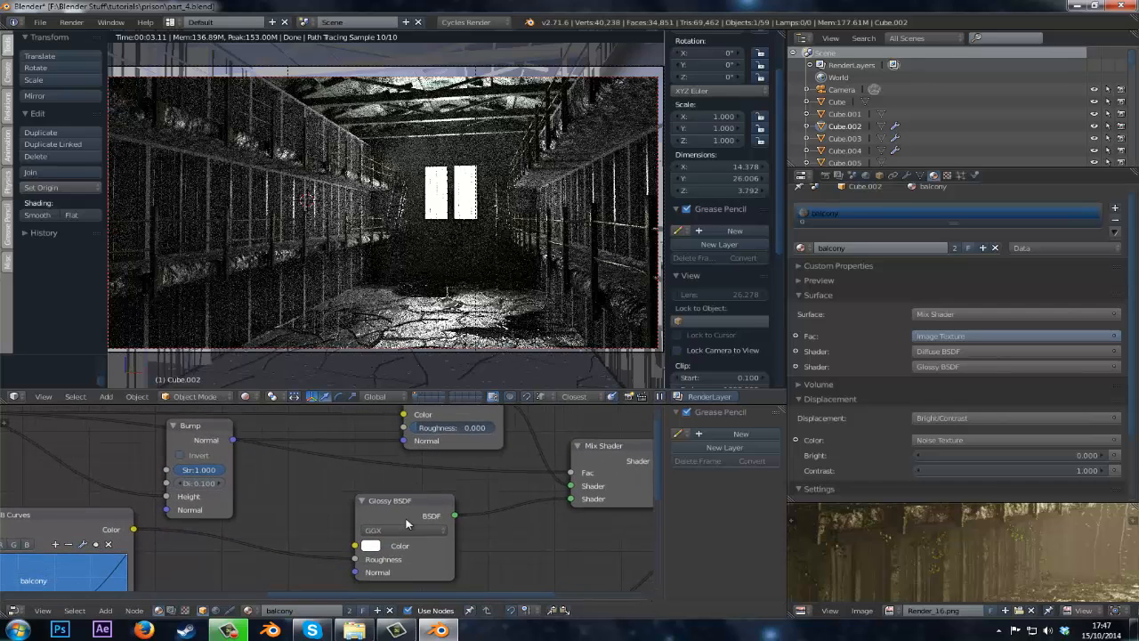
left_click(370, 546)
left_click_drag(477, 381, 477, 388)
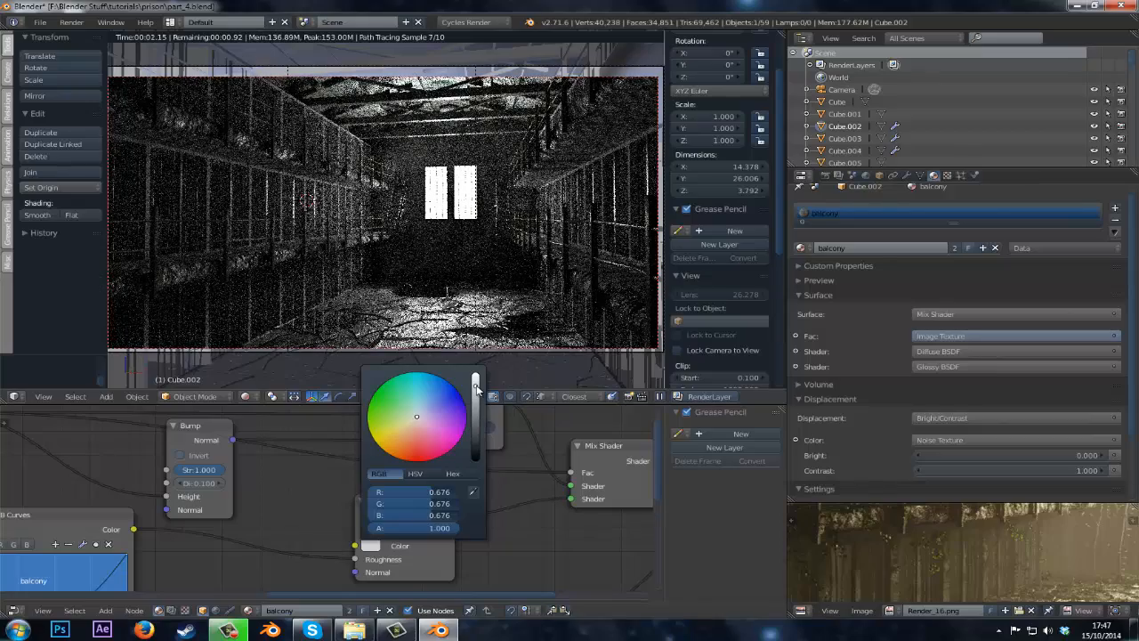
left_click_drag(477, 388, 476, 398)
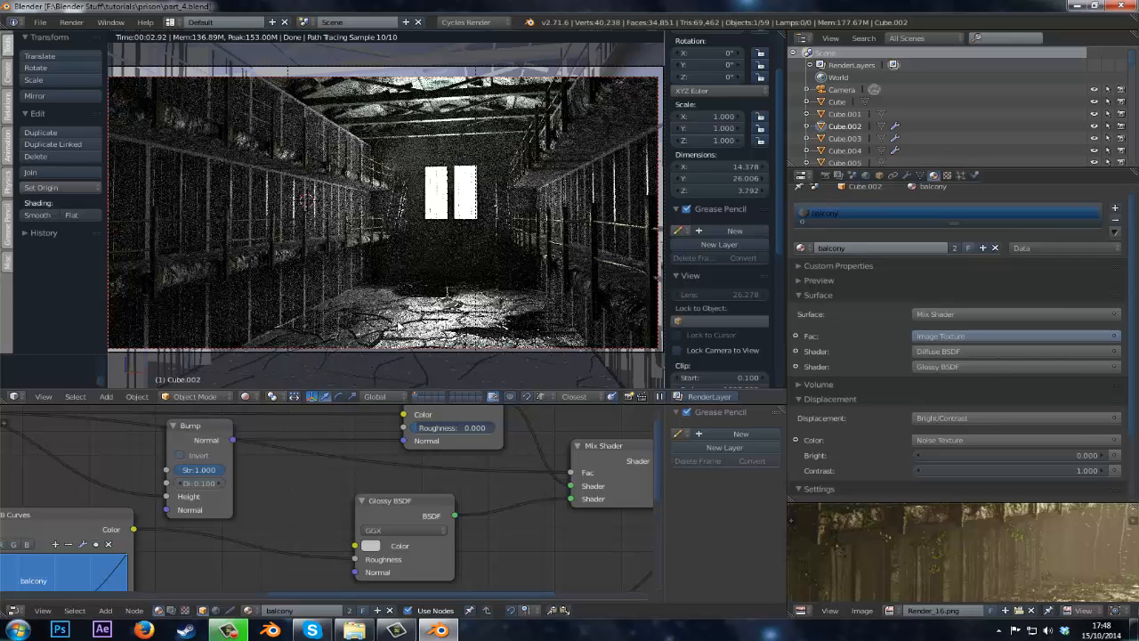
Return to solid shading, select a window bar, and assign the bars material to it.
key("shift+z")
scroll(520, 167, "up", 4)
right_click(521, 172)
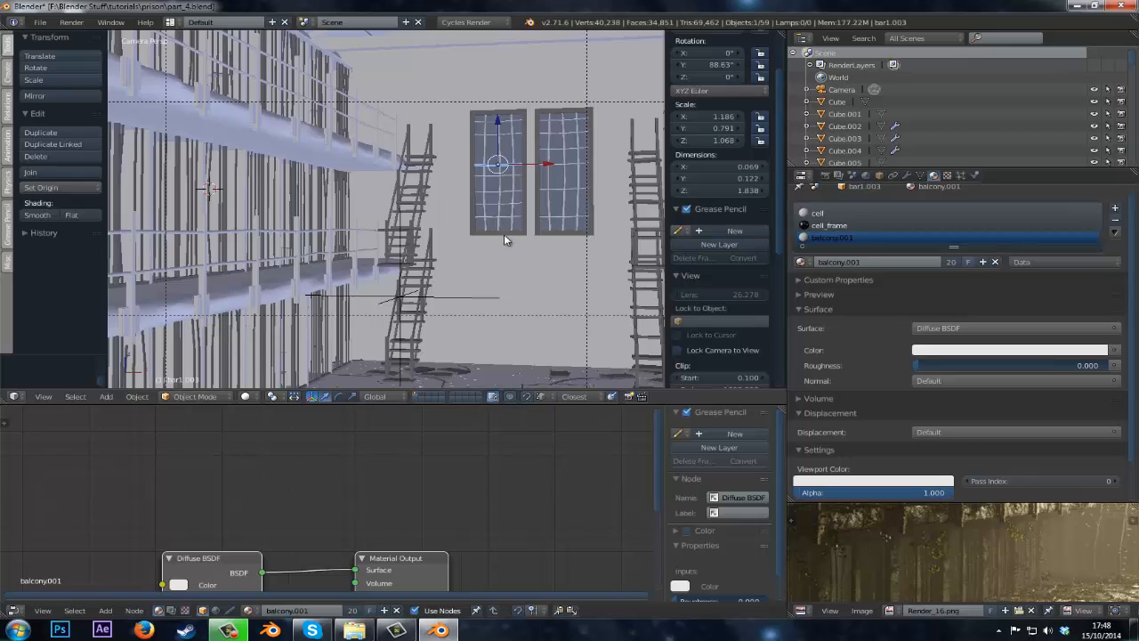
scroll(503, 238, "up", 2)
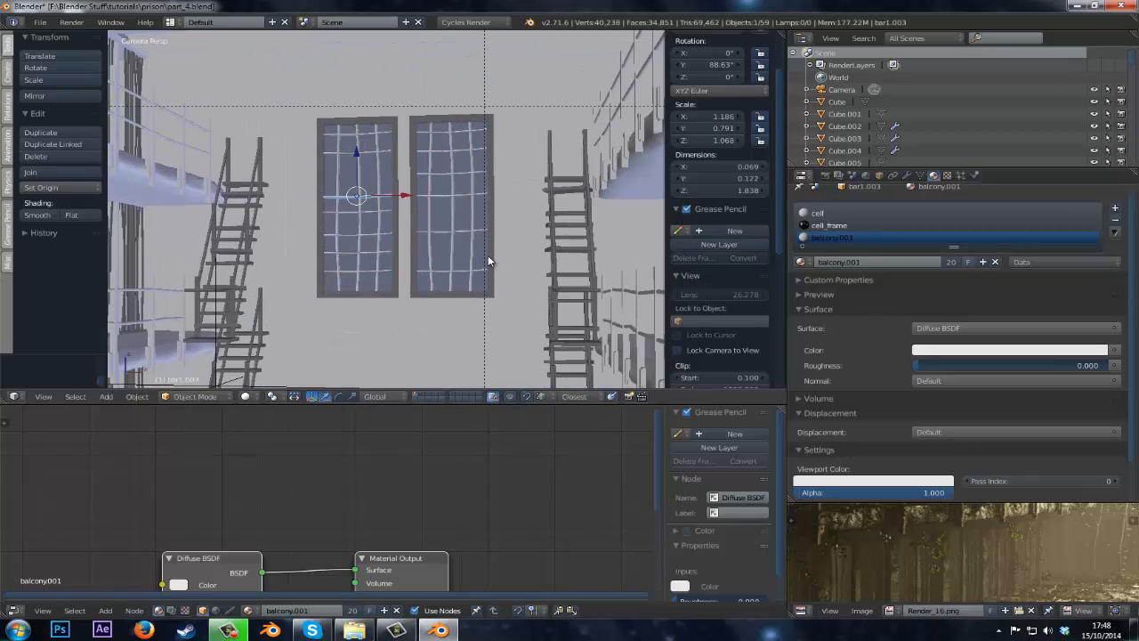
left_click(801, 262)
type("bars")
key("Return")
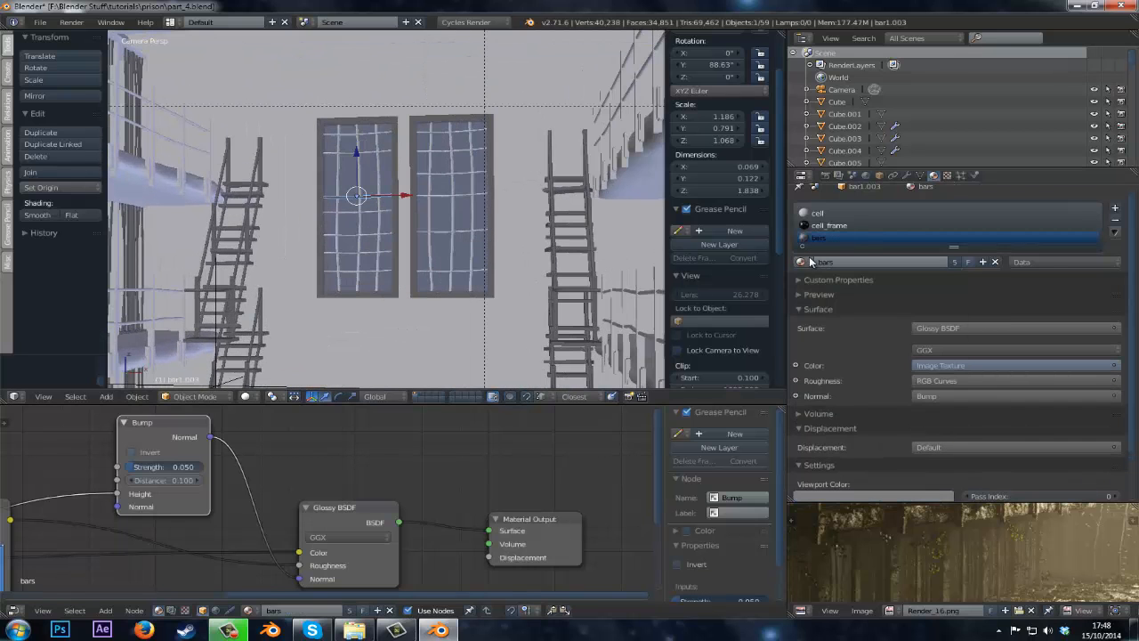
Switch to wireframe view and select all the bars of the left window.
scroll(523, 215, "up", 3)
scroll(332, 153, "up", 1)
right_click(362, 145)
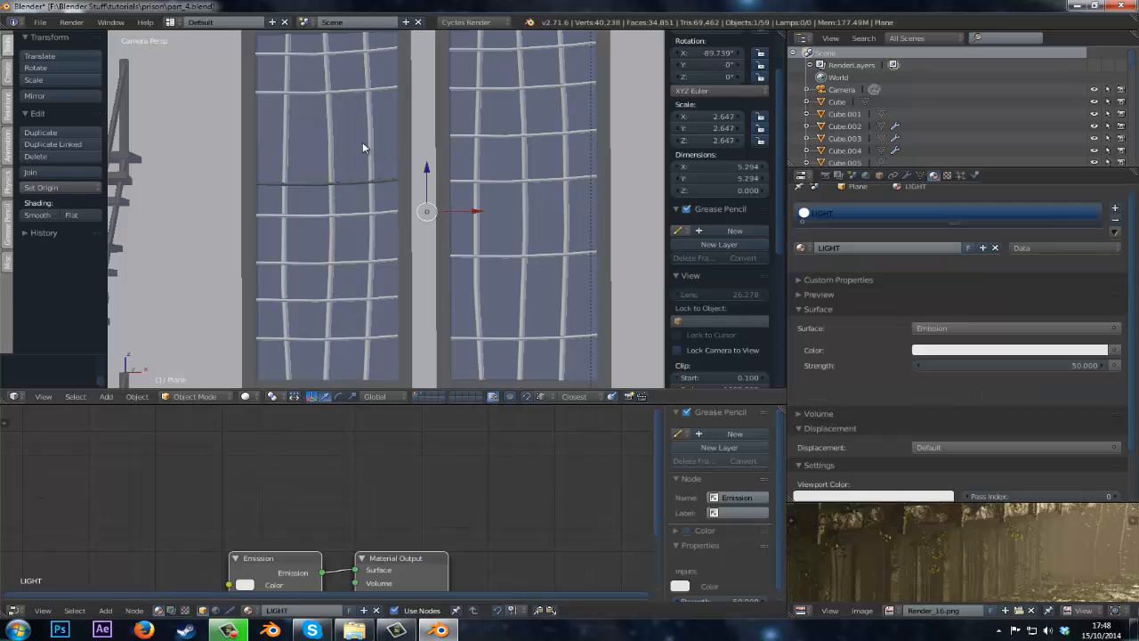
right_click(354, 180)
left_click(845, 227)
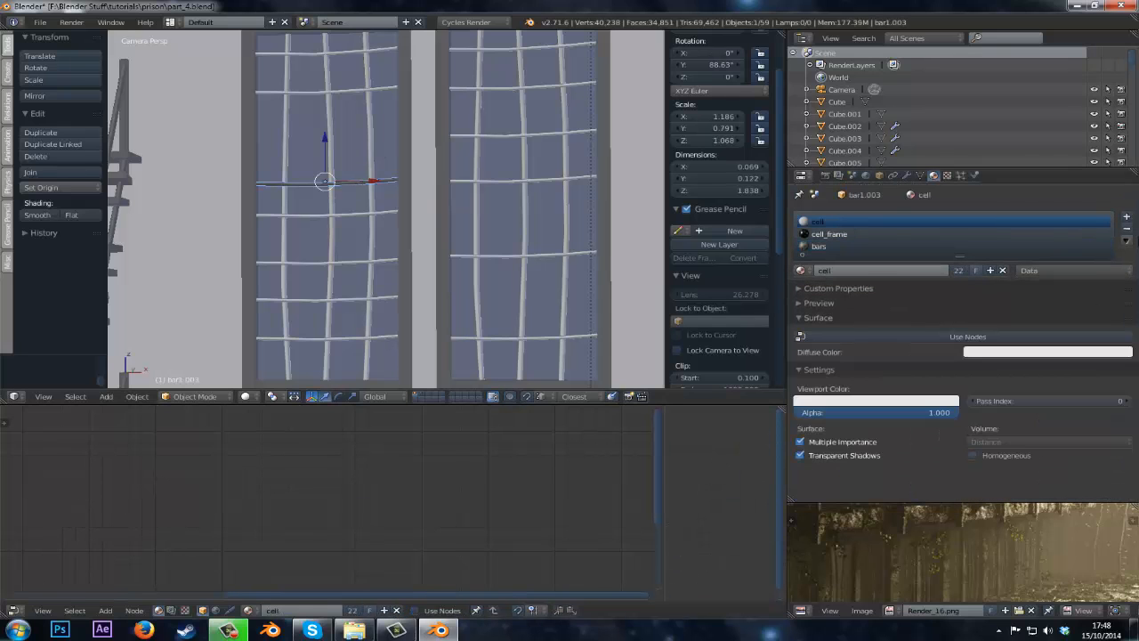
key("z")
right_click(372, 149)
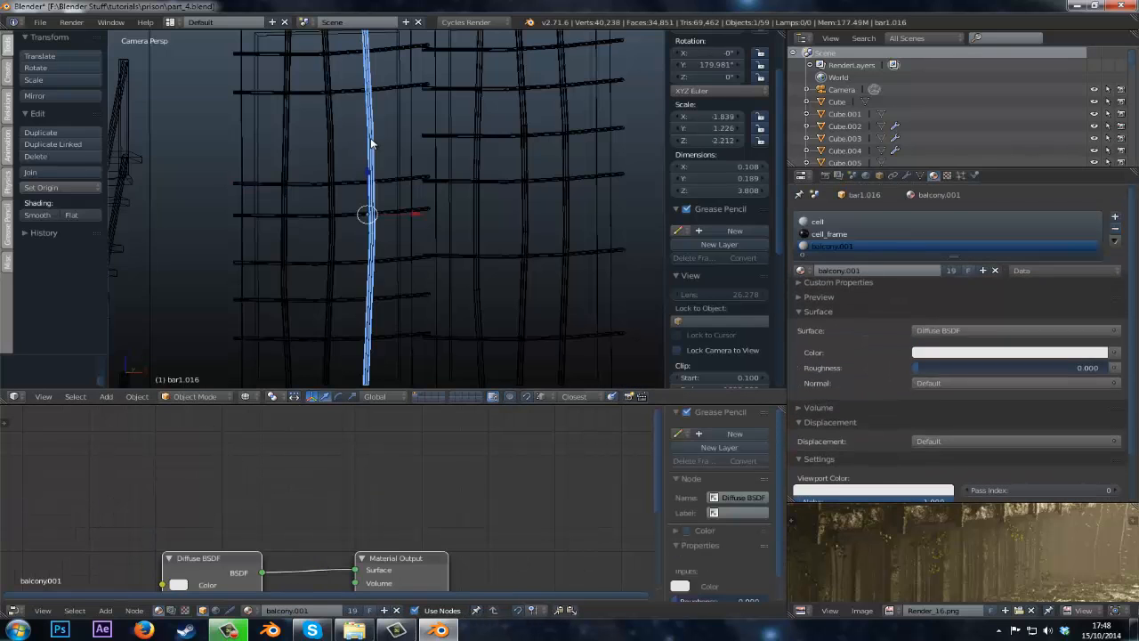
right_click(327, 160, "shift")
right_click(286, 120, "shift")
right_click(314, 183)
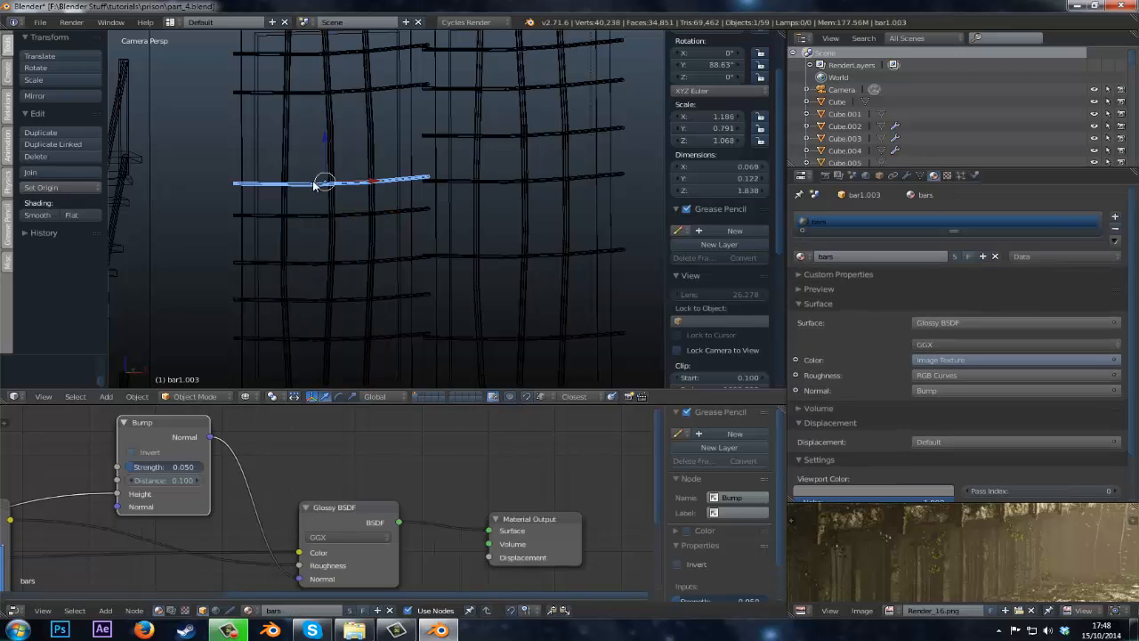
right_click(336, 125)
right_click(368, 129, "shift")
right_click(288, 110, "shift")
right_click(316, 89, "shift")
right_click(316, 55, "shift")
middle_click_drag(315, 73, 308, 110, "shift")
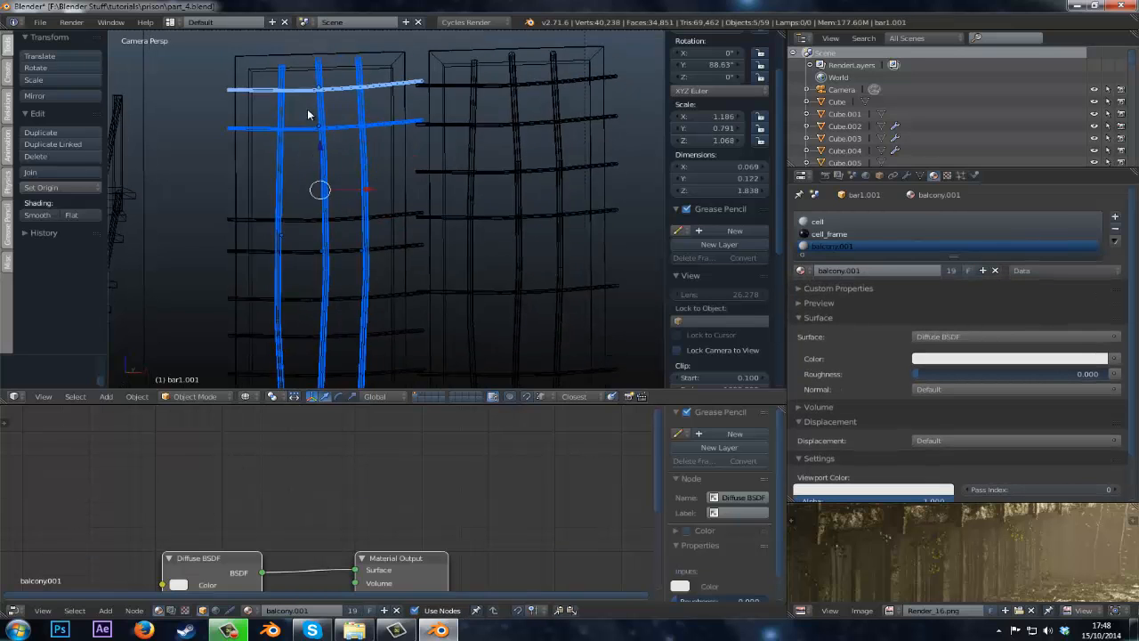
middle_click_drag(316, 201, 321, 157, "shift")
right_click(343, 207, "shift")
right_click(342, 255, "shift")
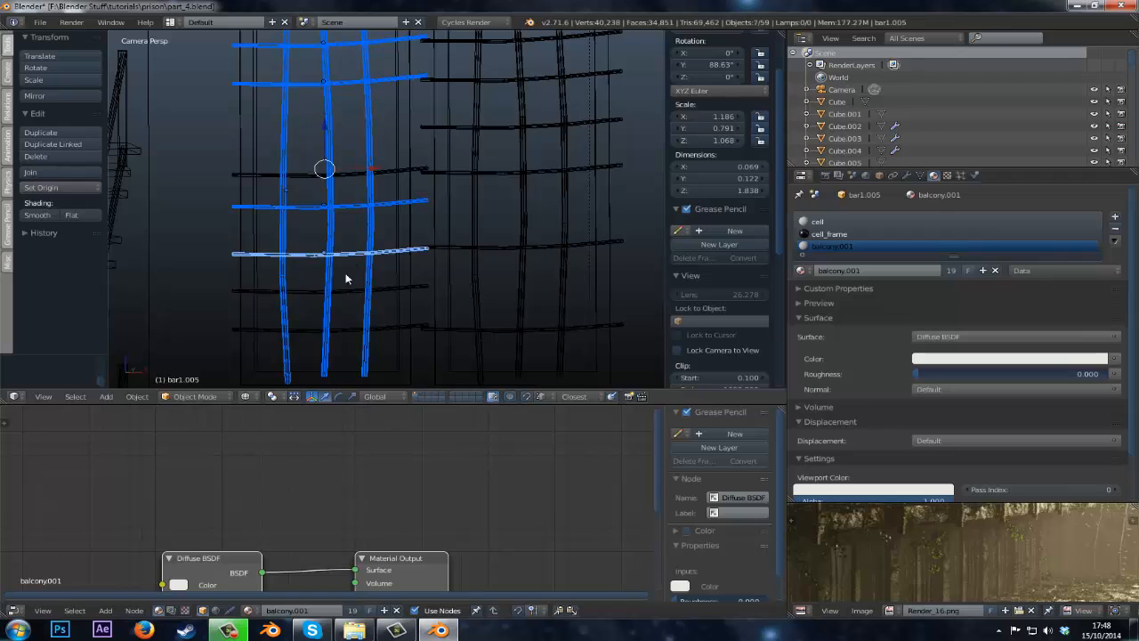
right_click(345, 290, "shift")
right_click(346, 329, "shift")
Add the right window's bars to the selection, make a bars-material bar active, and link materials to all of them.
right_click(485, 328, "shift")
right_click(480, 314, "shift")
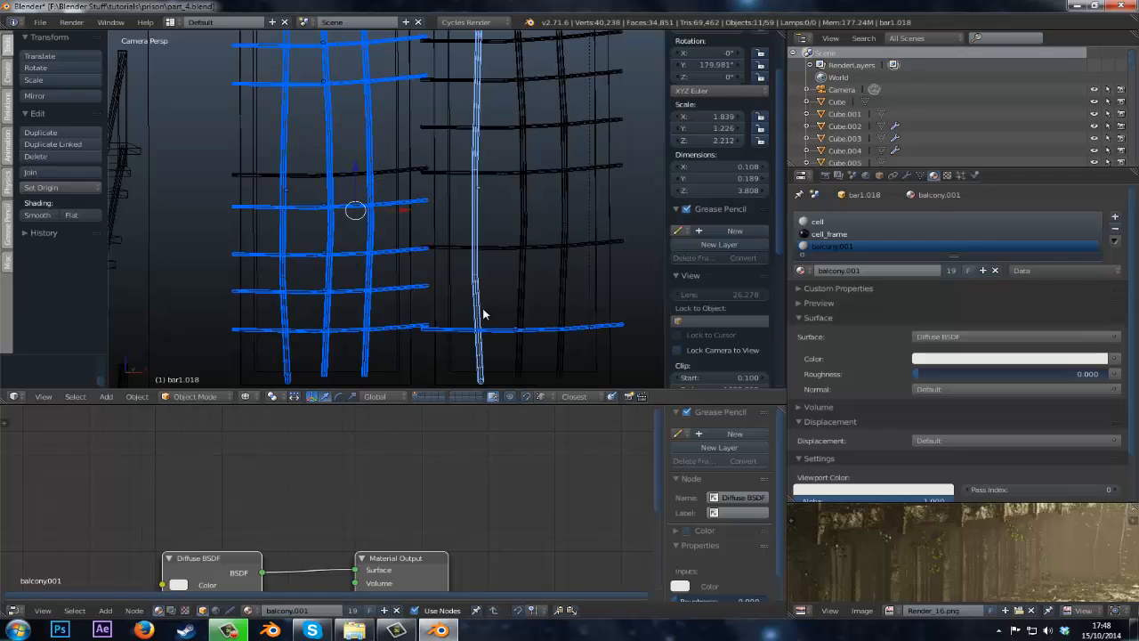
right_click(520, 269, "shift")
right_click(560, 269, "shift")
right_click(521, 256, "shift")
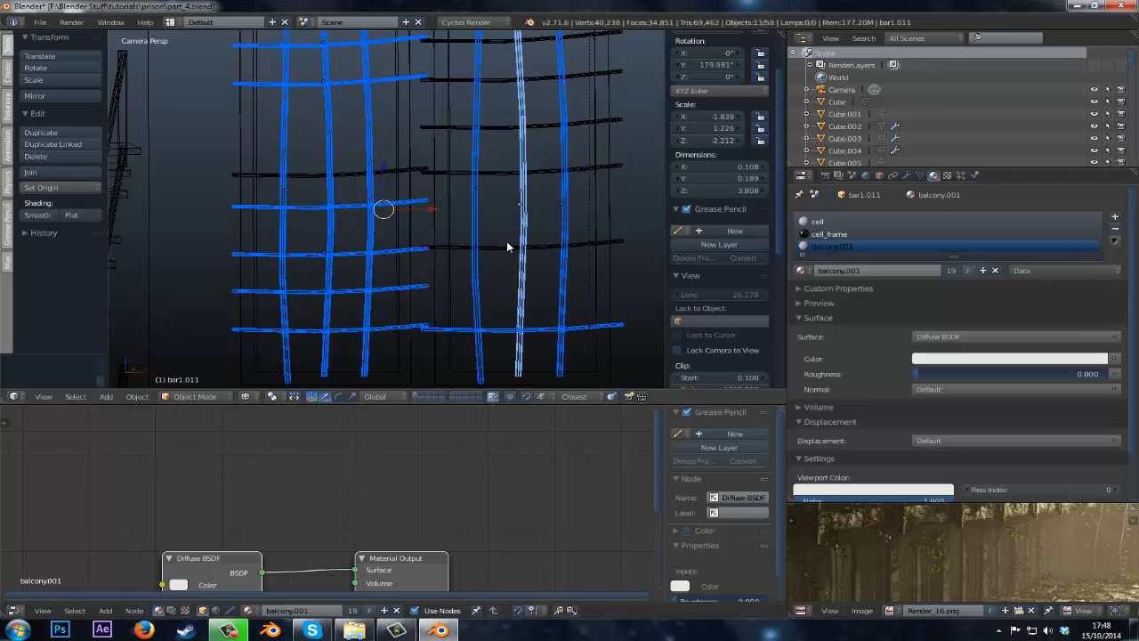
right_click(509, 247, "shift")
right_click(498, 170, "shift")
right_click(495, 124, "shift")
right_click(492, 76, "shift")
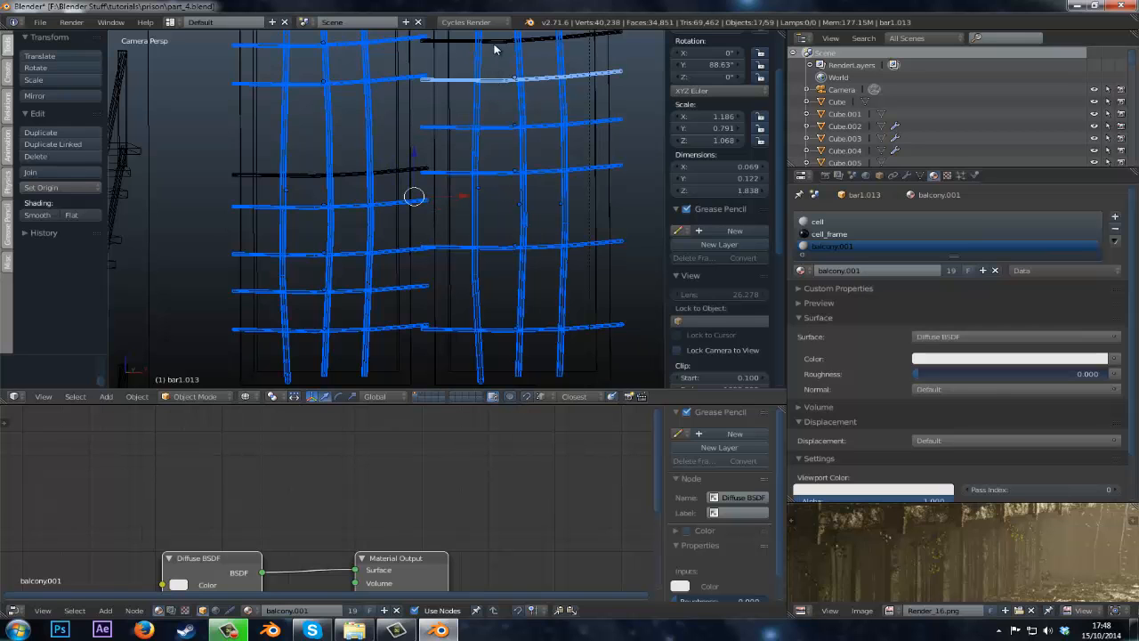
right_click(497, 38, "shift")
middle_click_drag(497, 38, 436, 180)
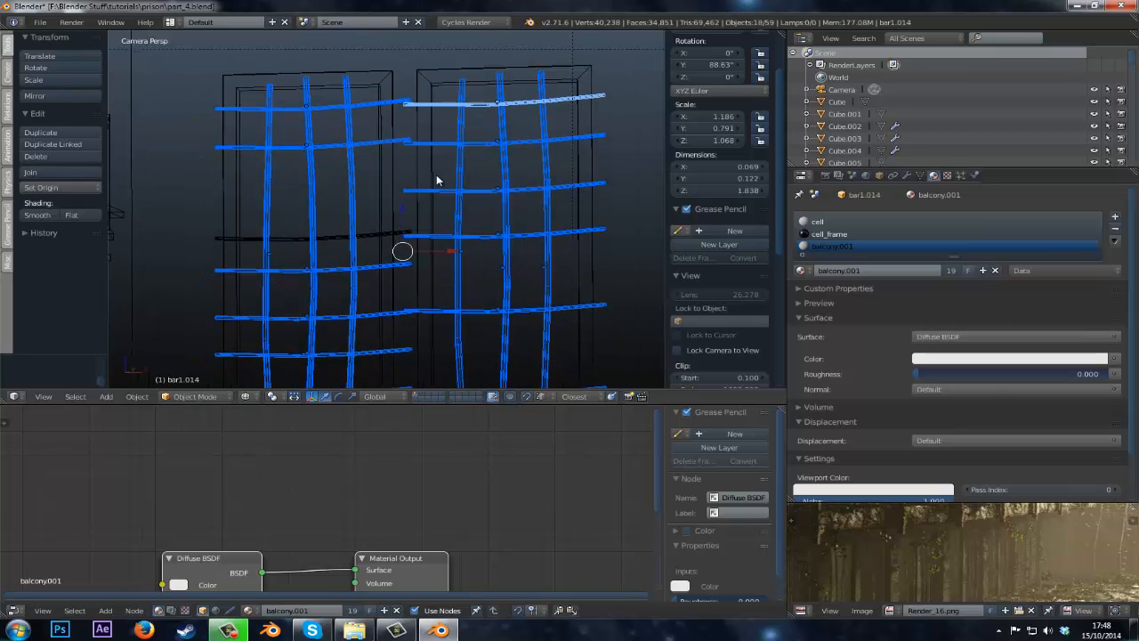
right_click(334, 242, "shift")
key("ctrl+l")
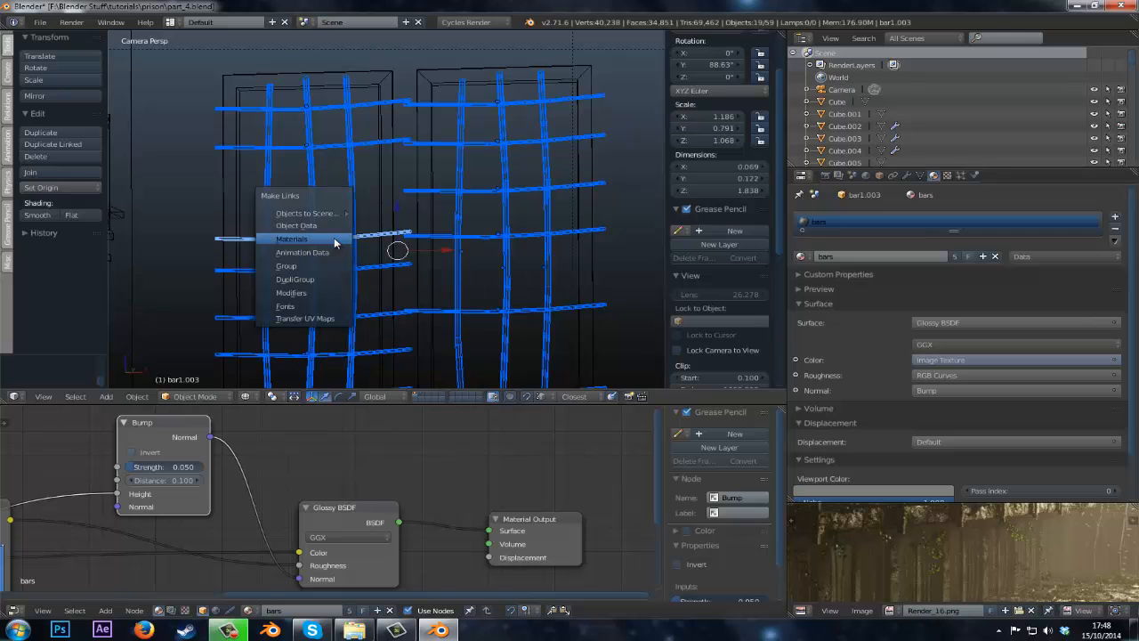
left_click(334, 238)
Deselect everything, return to solid shading, and select one bar to check its material.
key("a")
key("z")
right_click(350, 207)
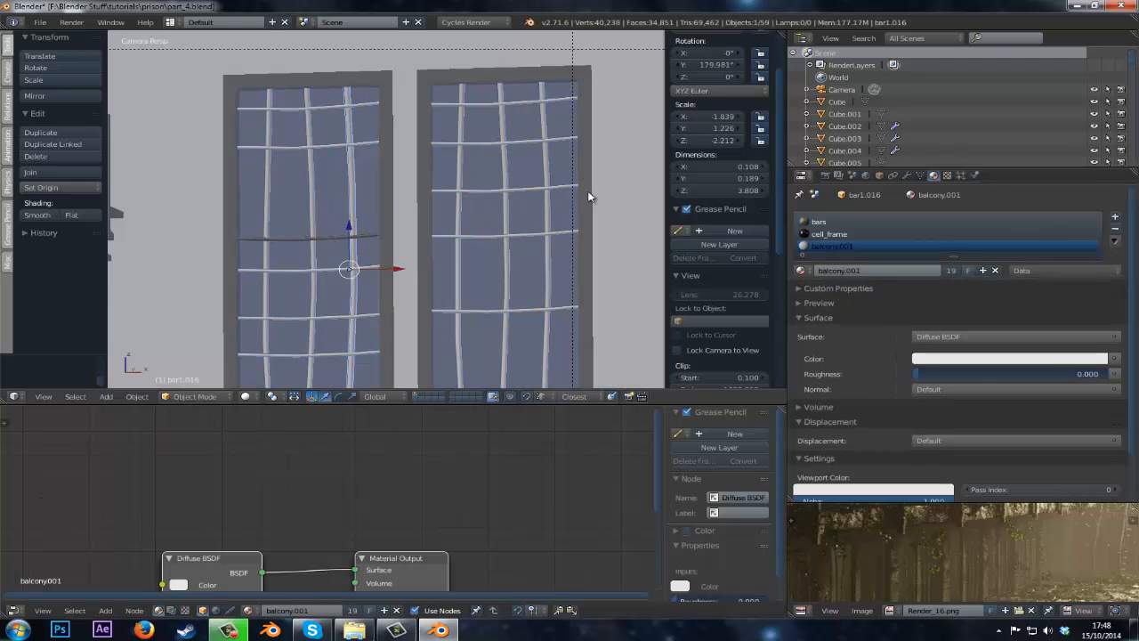
Assign the bars material slot to the whole mesh of the selected bar in Edit Mode.
left_click(816, 221)
key("Tab")
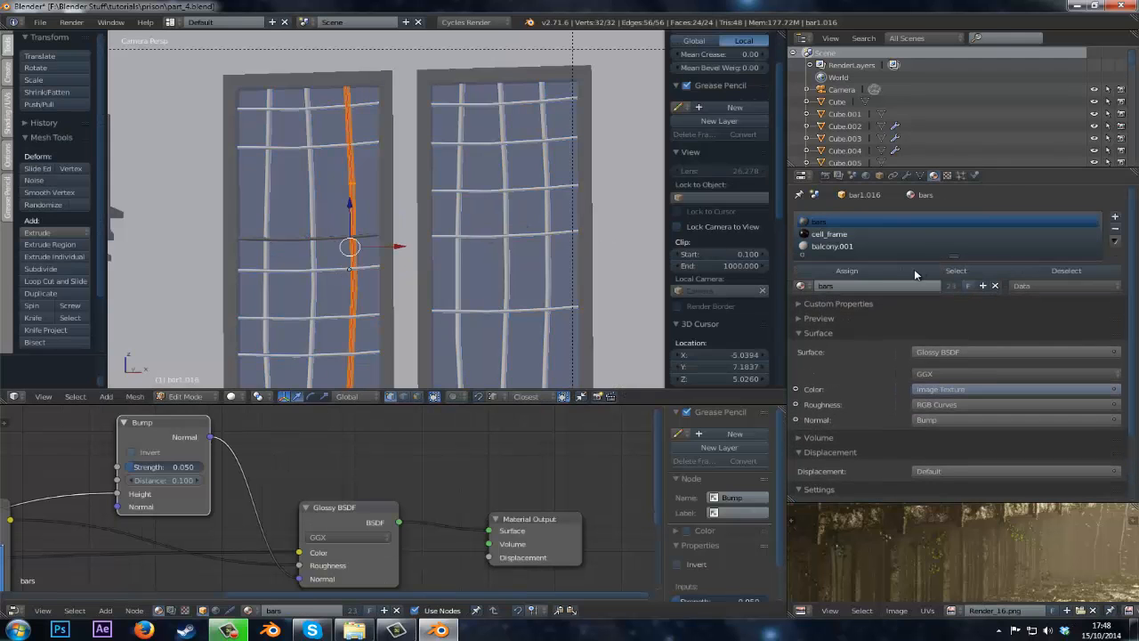
left_click(843, 274)
key("Tab")
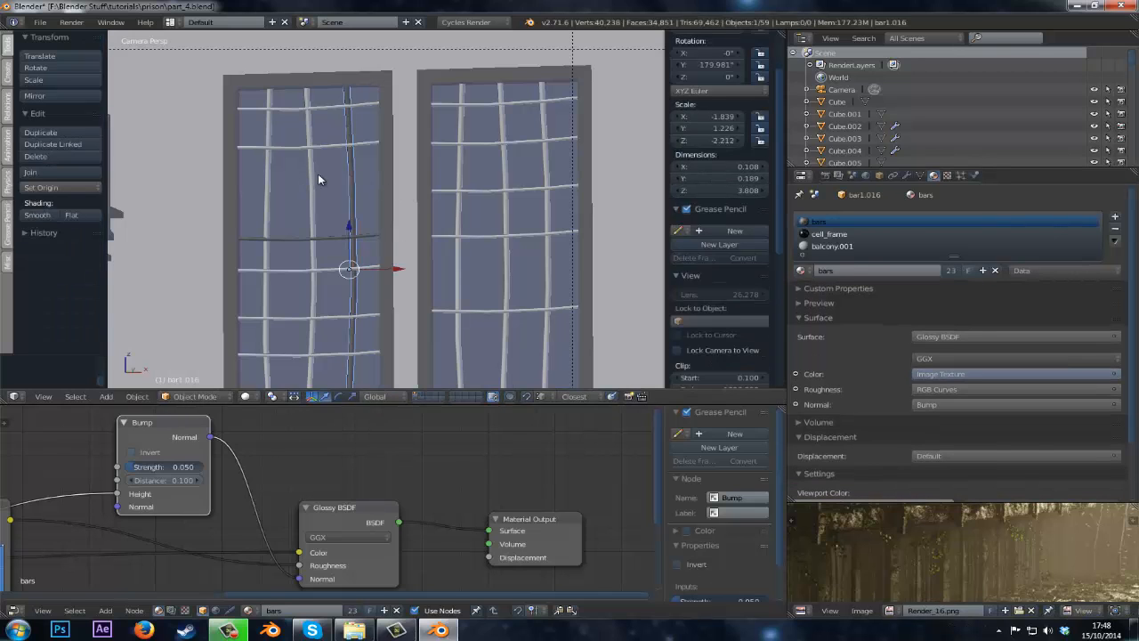
Select another bar of the left window and remove its extra material slots, keeping only bars.
right_click(316, 174)
key("Tab")
key("Tab")
right_click(336, 145)
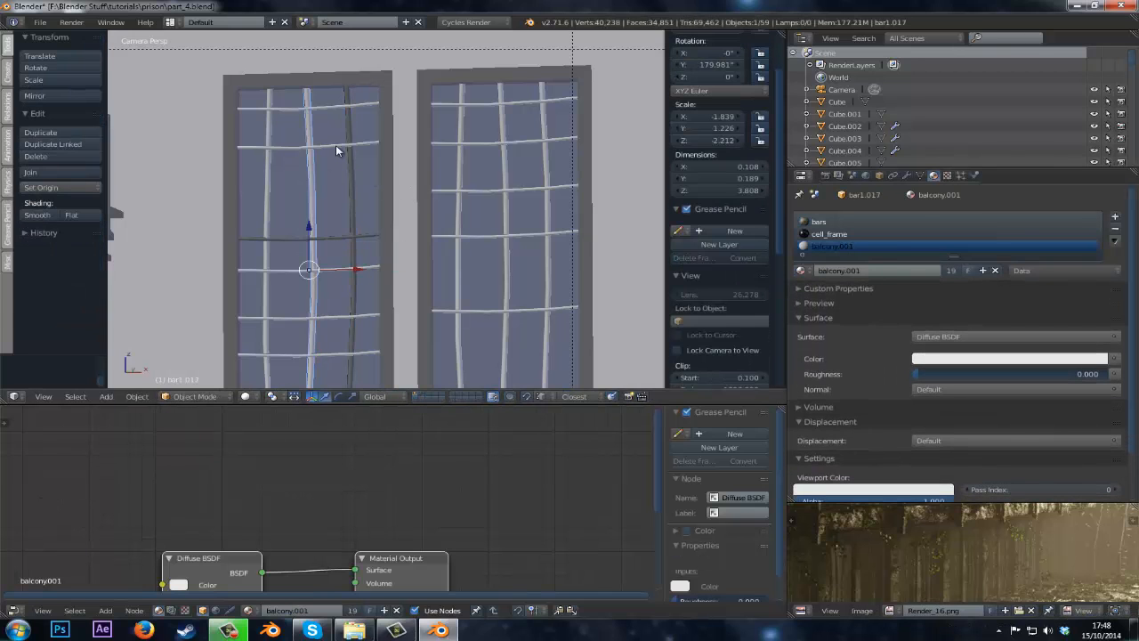
left_click(1115, 230)
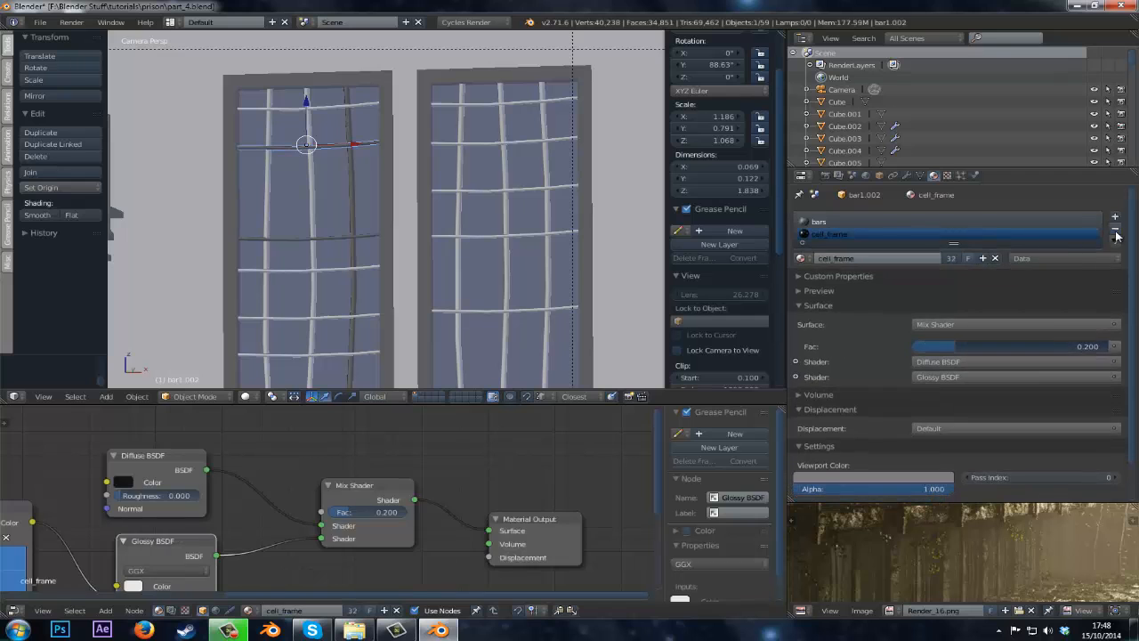
left_click(1115, 230)
Select the top horizontal bar of the left window and delete its cell_frame and balcony.001 slots.
right_click(313, 205)
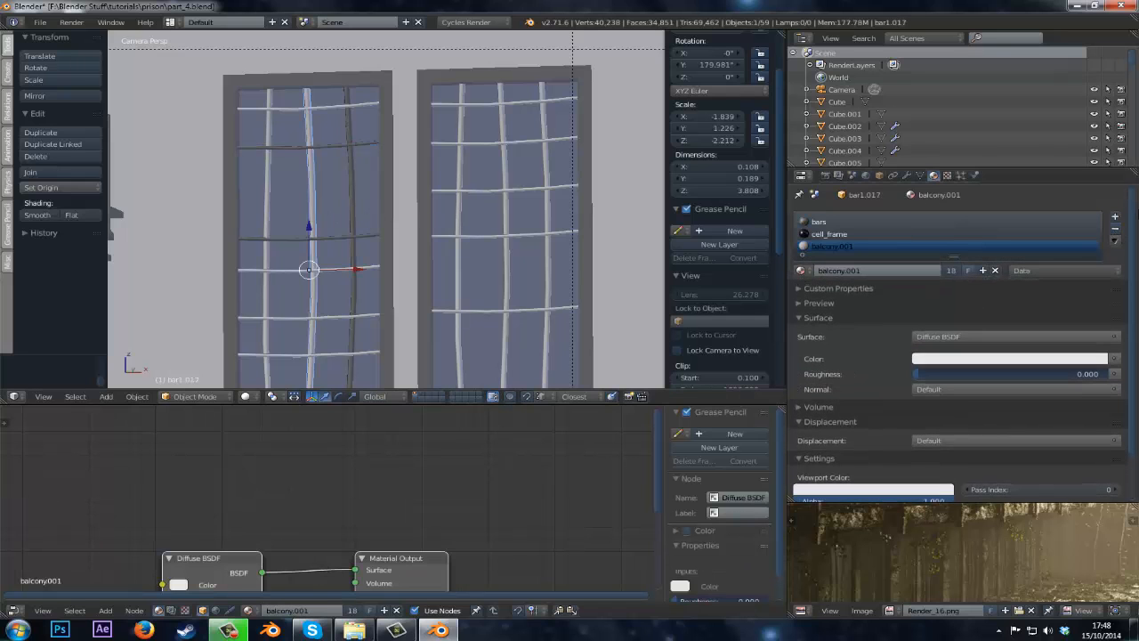
right_click(305, 106)
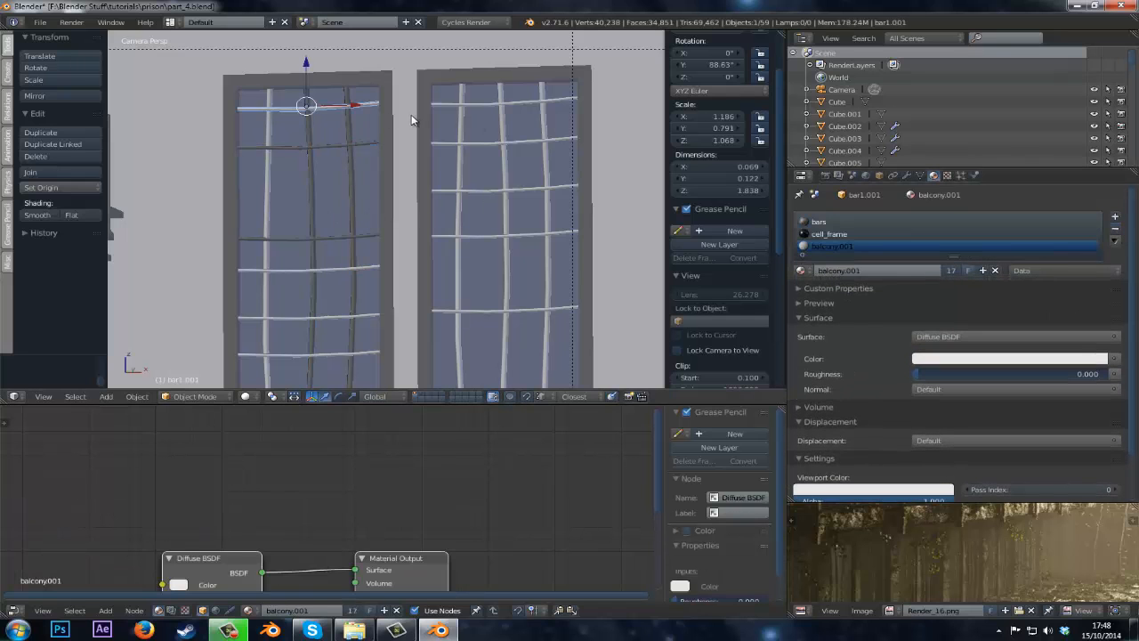
left_click(1114, 230)
left_click(1115, 230)
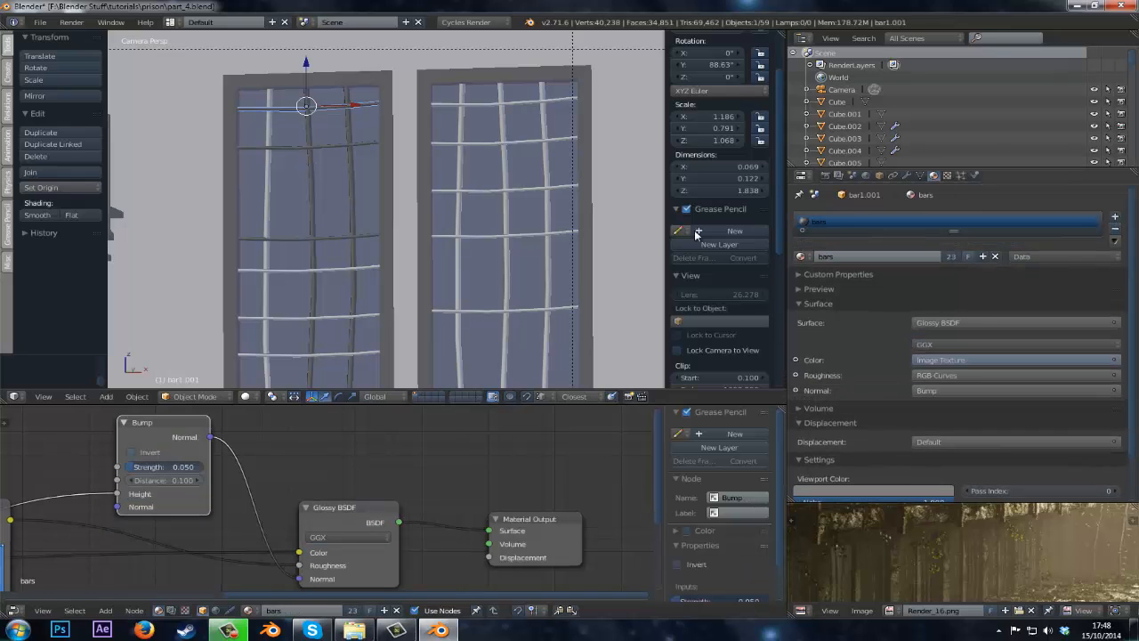
Strip the leftover material slots from several more bars of the left window.
right_click(268, 149)
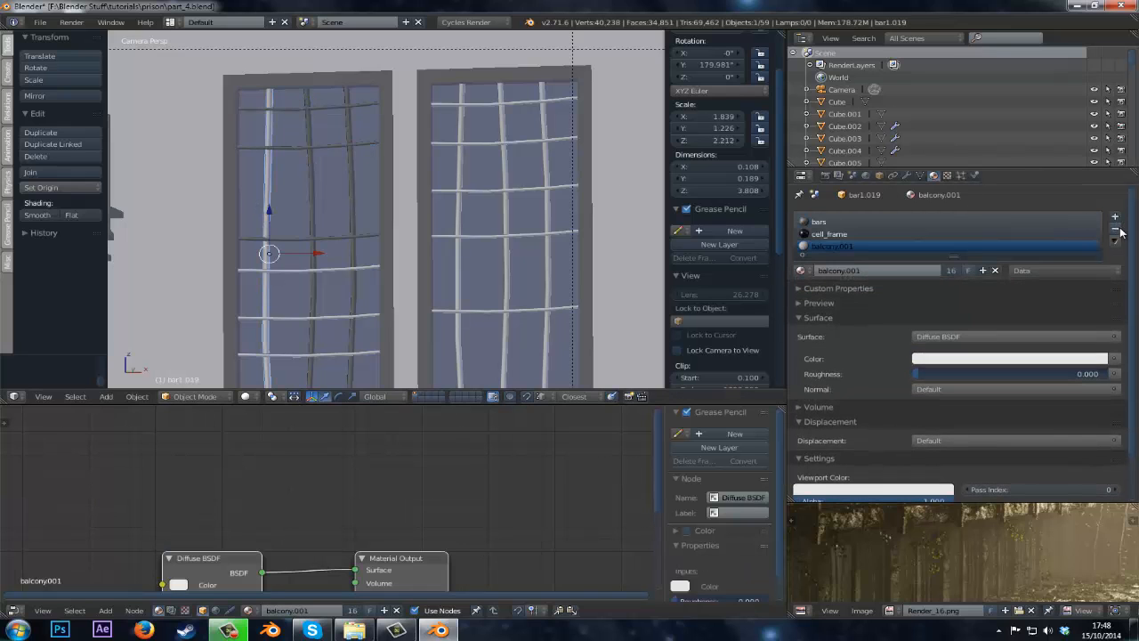
left_click(1115, 230)
left_click(1115, 230)
right_click(286, 266)
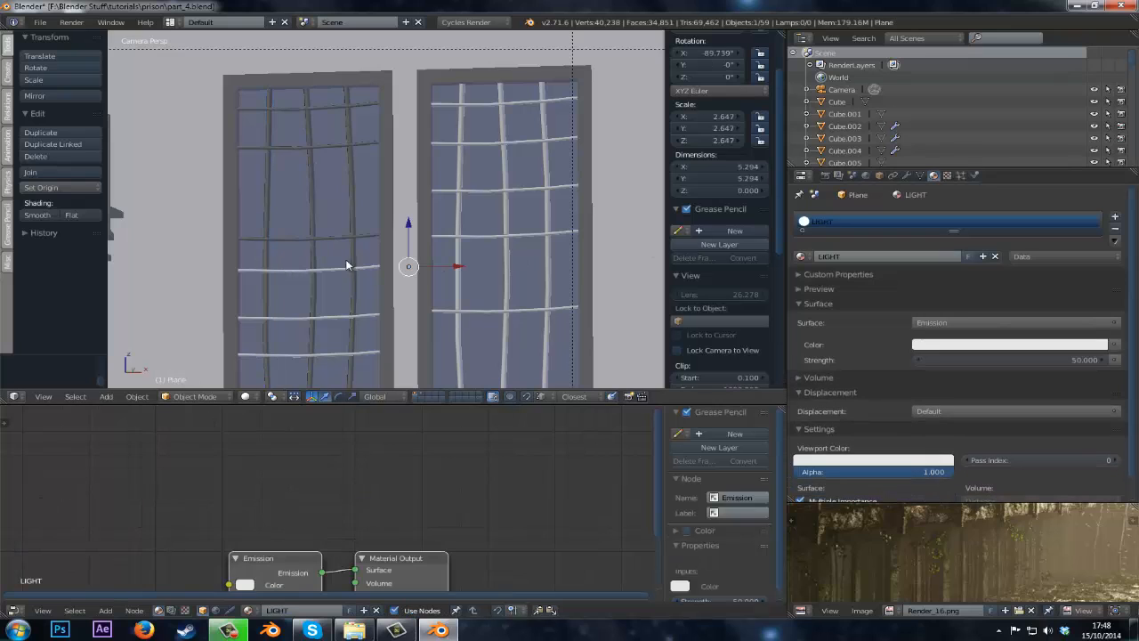
right_click(285, 269)
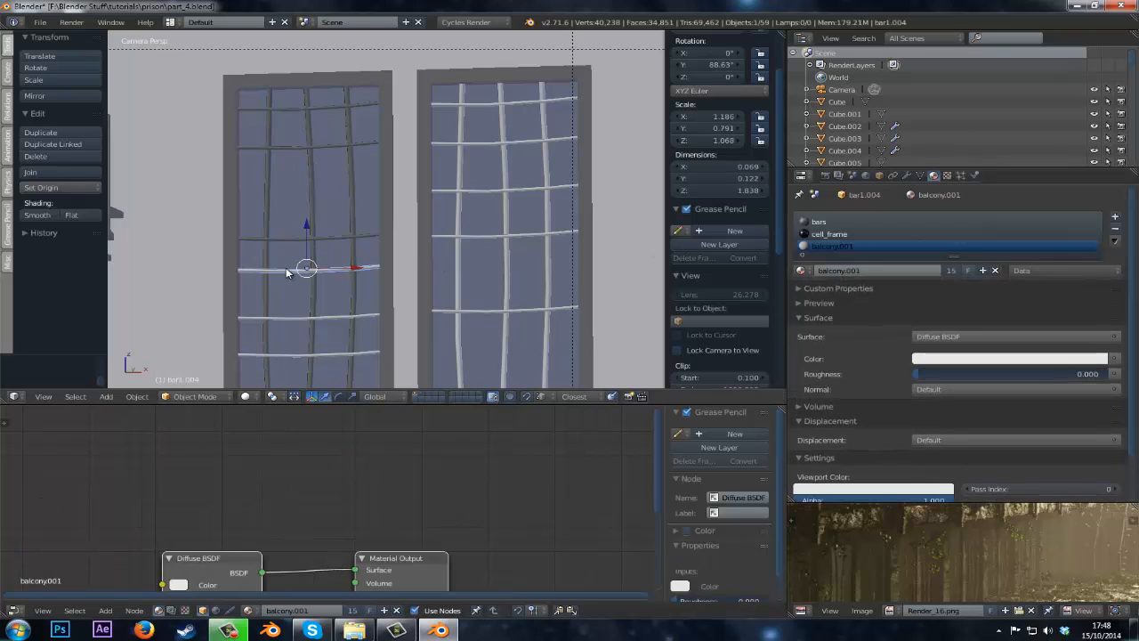
left_click(1115, 230)
left_click(1115, 229)
right_click(300, 321)
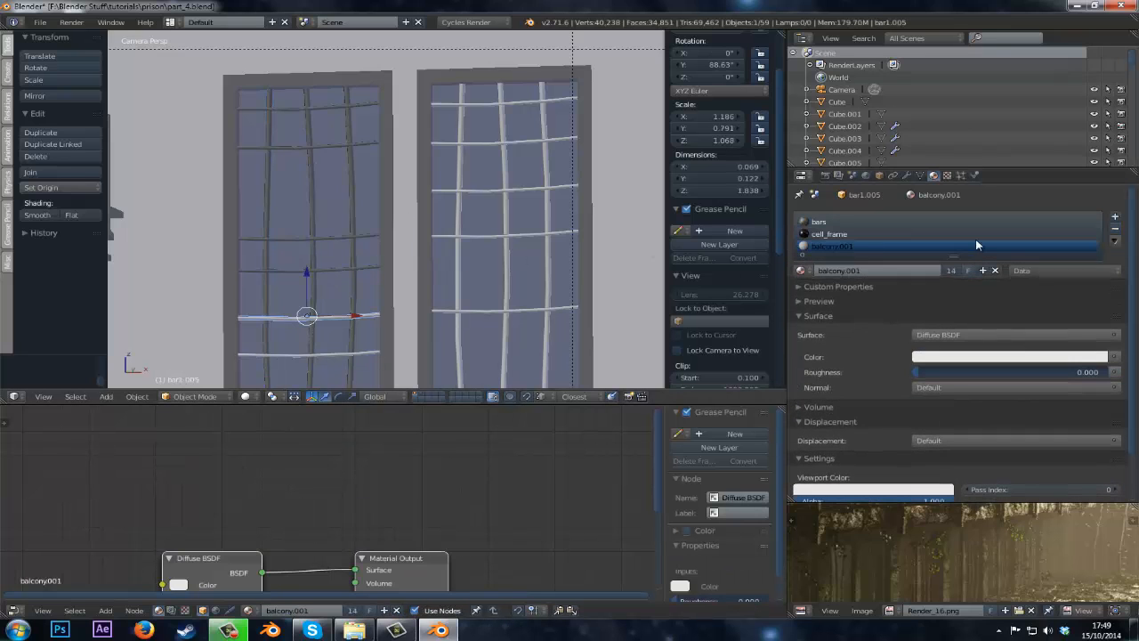
left_click(1115, 229)
left_click(1115, 230)
Remove the extra material slots from the two lowest horizontal bars of the left window.
middle_click_drag(486, 320, 502, 200, "shift")
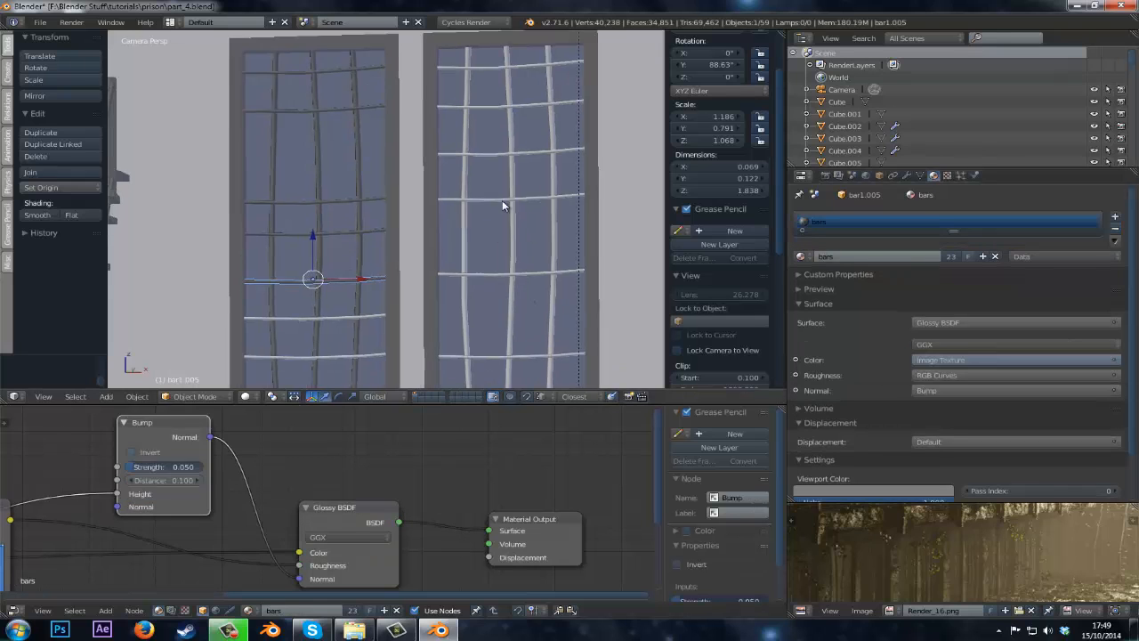
right_click(368, 246)
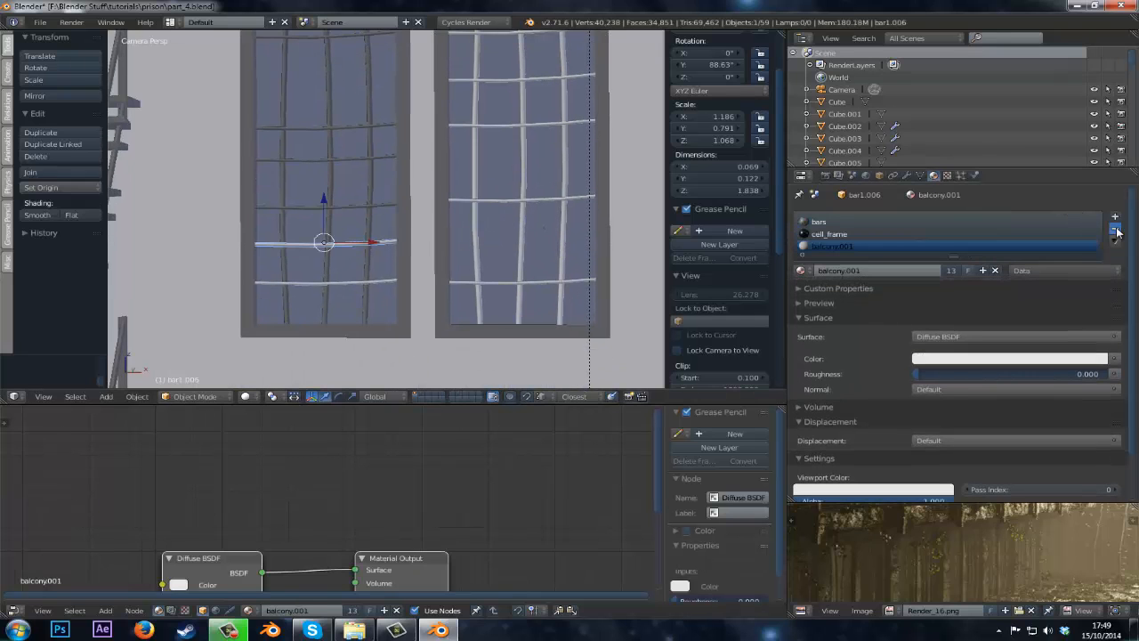
left_click(1114, 230)
left_click(1114, 229)
right_click(354, 283)
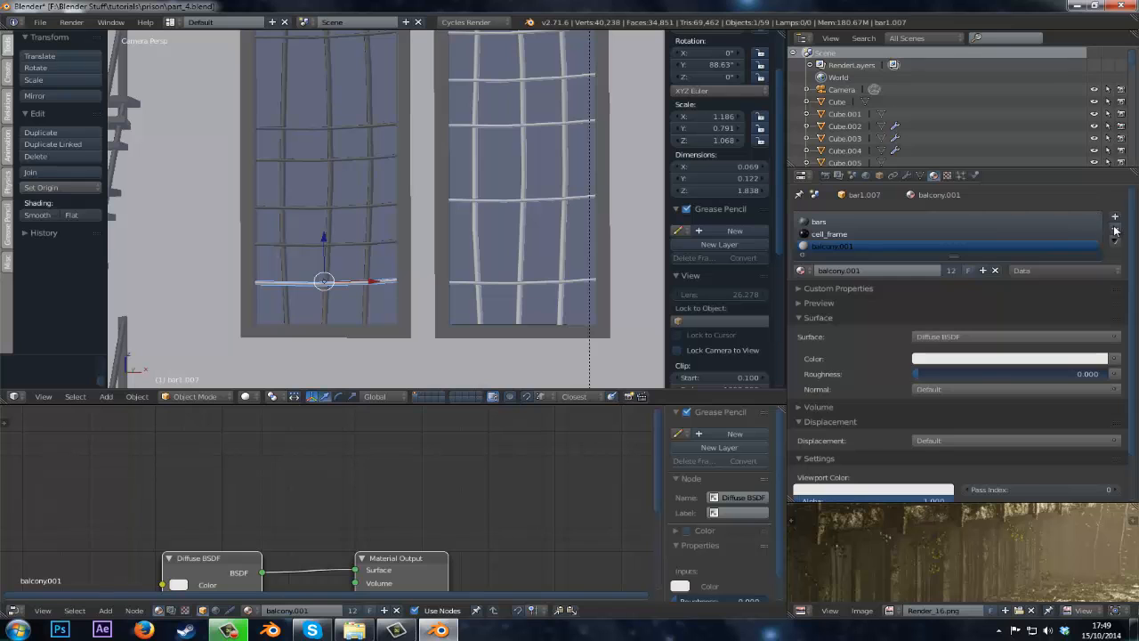
left_click(1115, 230)
left_click(1115, 230)
Remove the extra material slots from two bars of the right window.
right_click(521, 283)
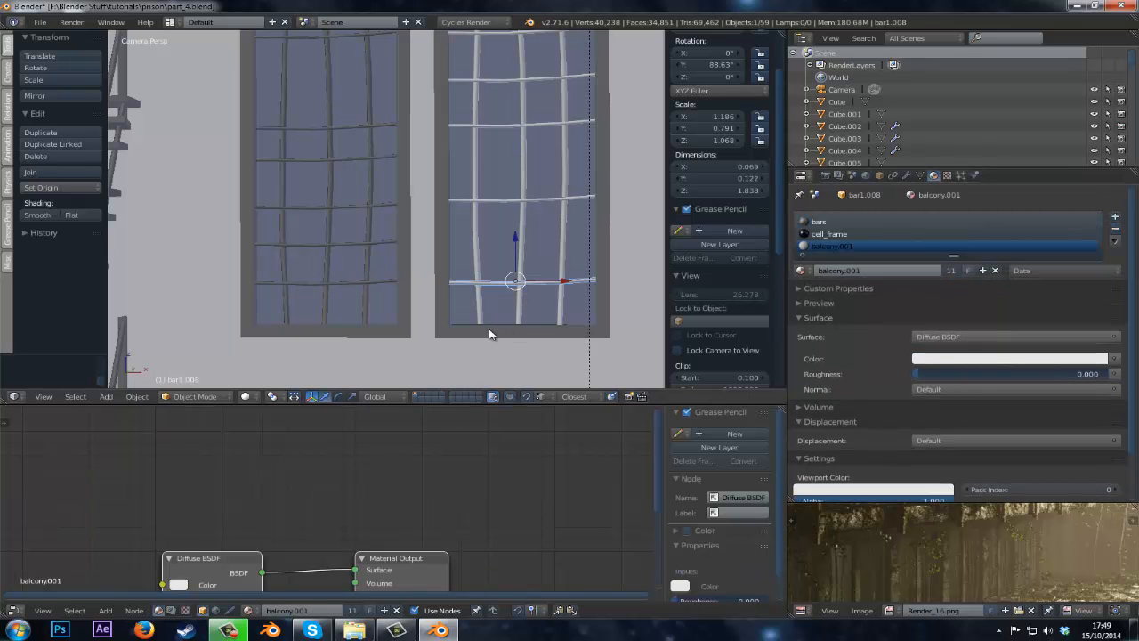
right_click(501, 321)
scroll(509, 283, "down", 2)
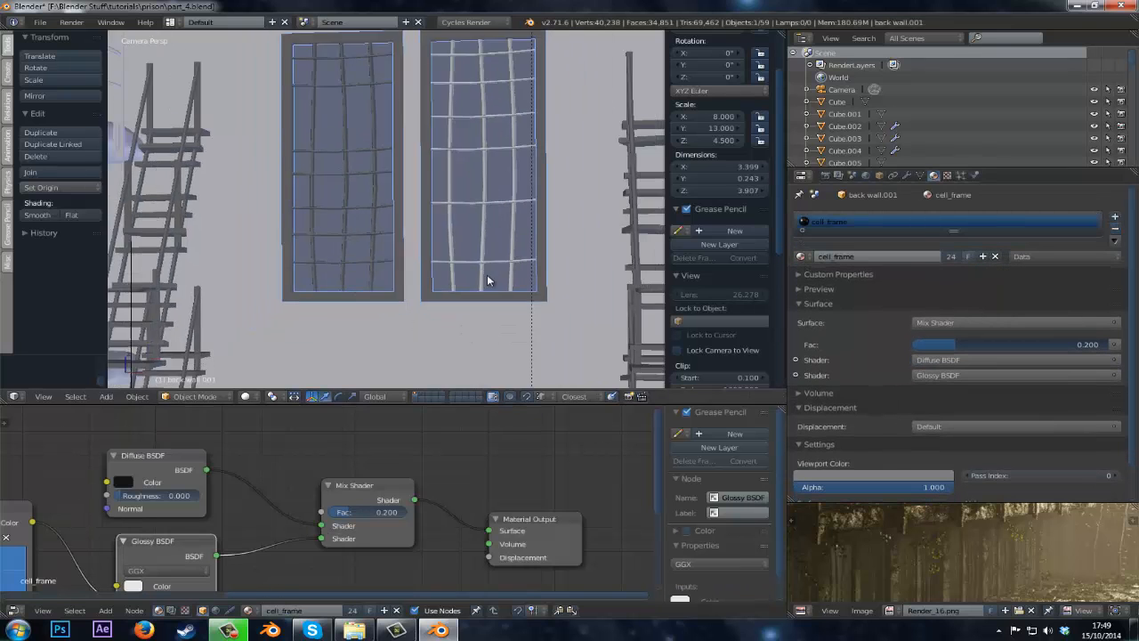
right_click(489, 266)
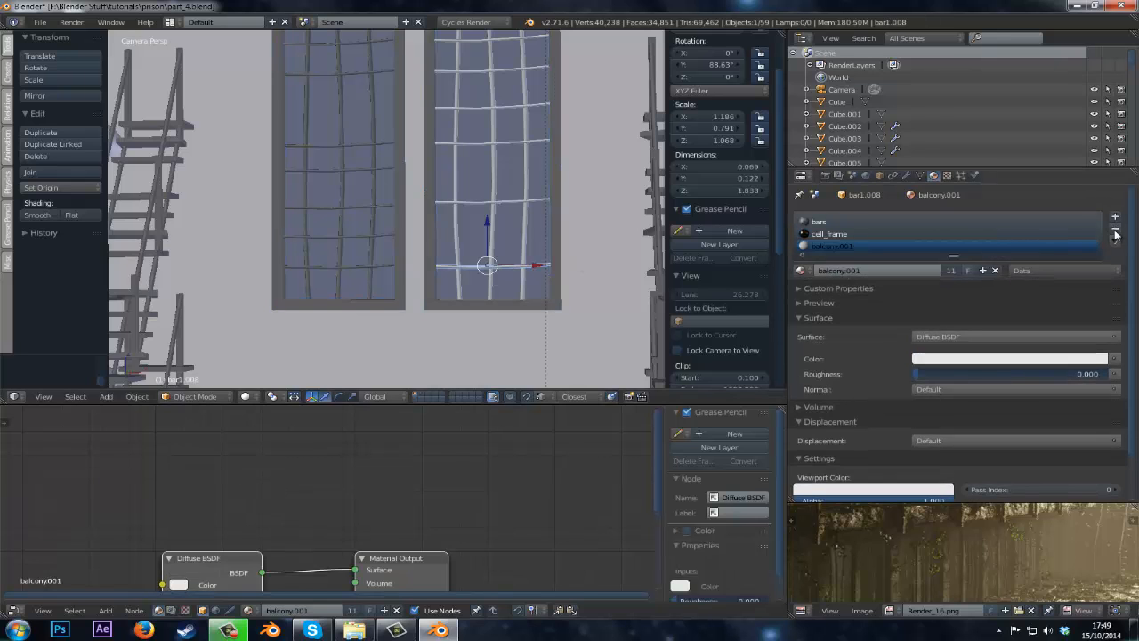
left_click(1114, 230)
left_click(1115, 231)
right_click(521, 277)
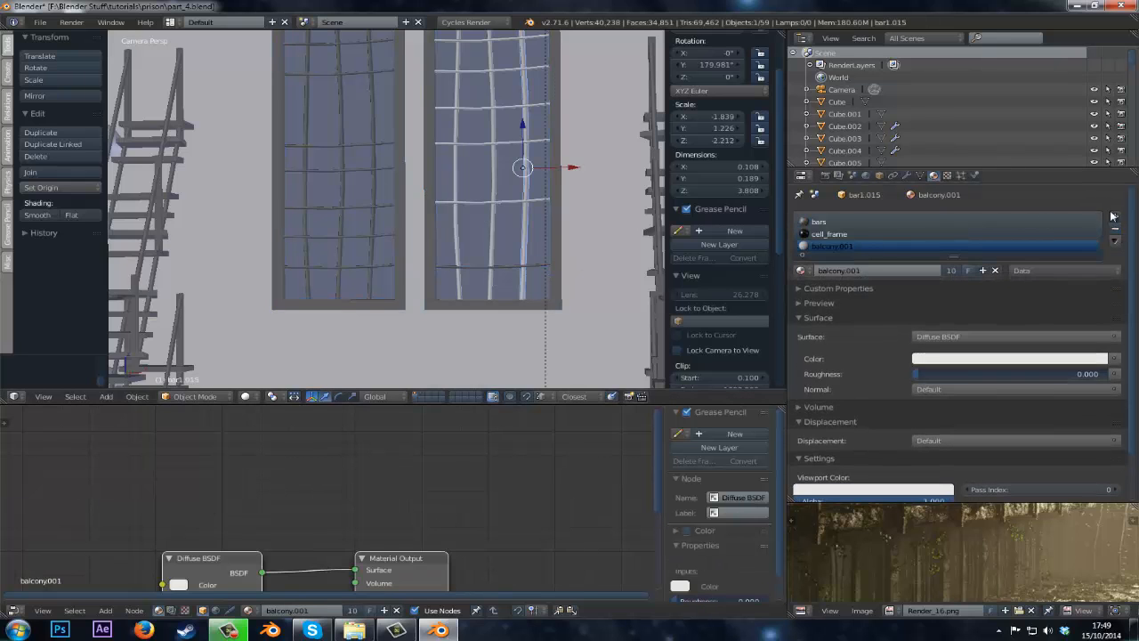
left_click(1117, 230)
left_click(1118, 229)
Clear the leftover material slots from three more bars of the right window.
right_click(492, 280)
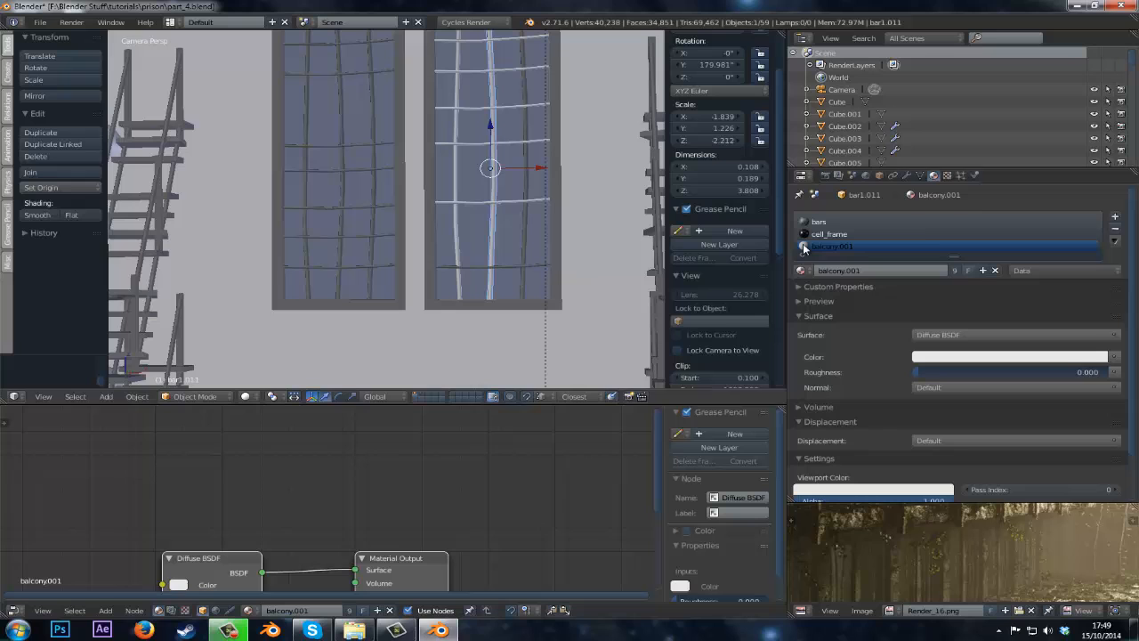
left_click(1115, 230)
left_click(1116, 229)
right_click(451, 277)
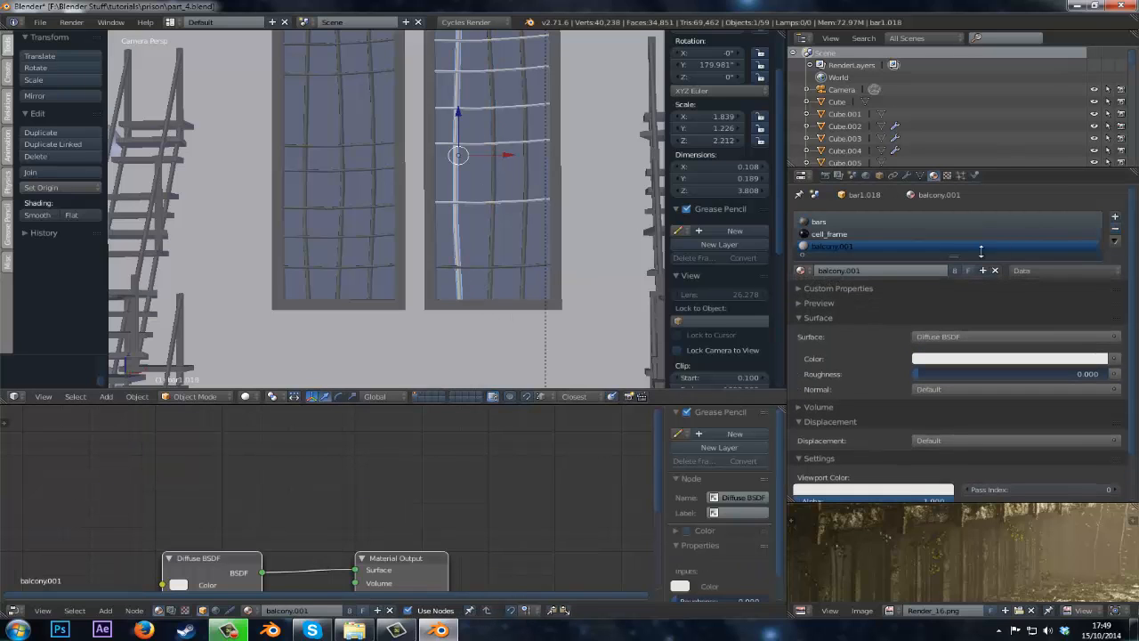
left_click(1116, 230)
right_click(486, 201)
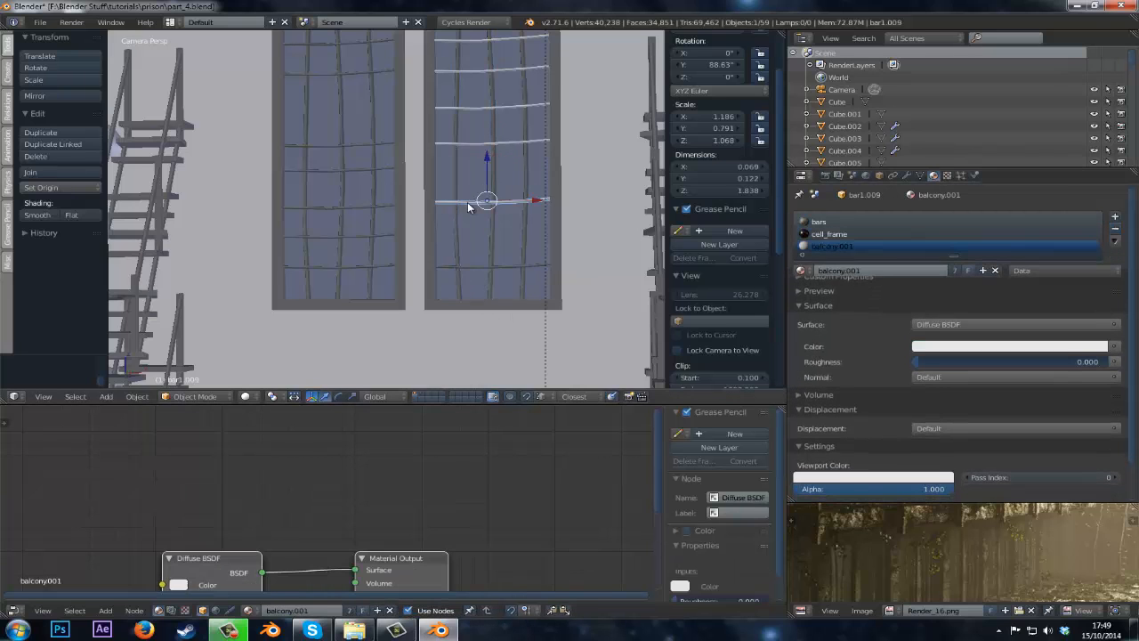
left_click(1114, 230)
left_click(1114, 230)
Remove the extra material slots from two lower horizontal bars of the right window.
middle_click_drag(407, 164, 349, 327, "shift")
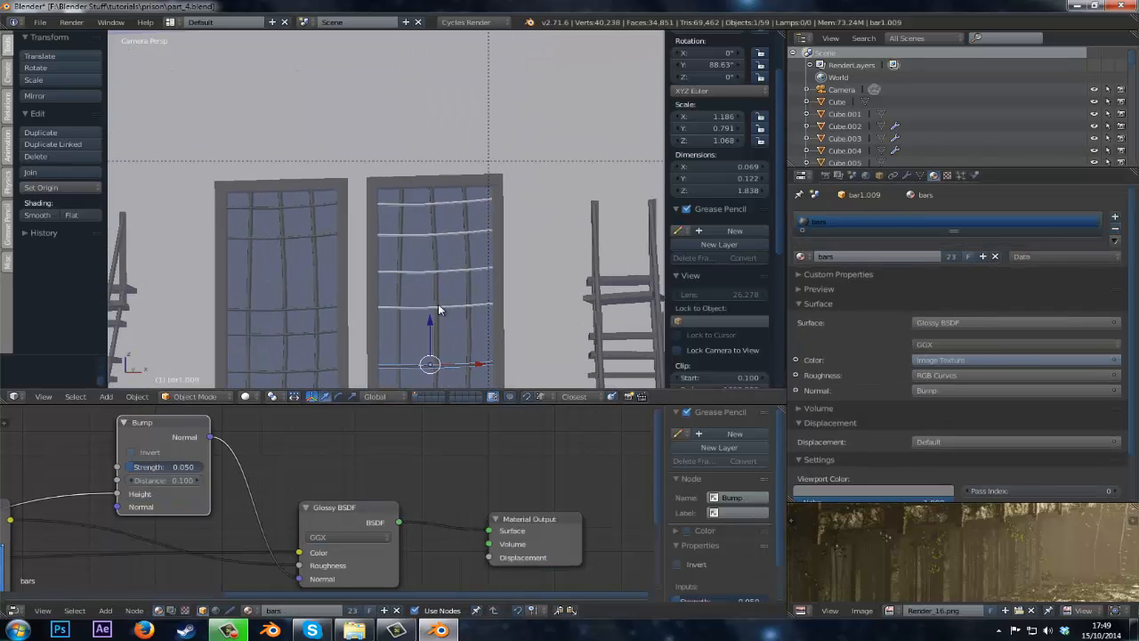
right_click(438, 305)
left_click(1114, 230)
left_click(1114, 230)
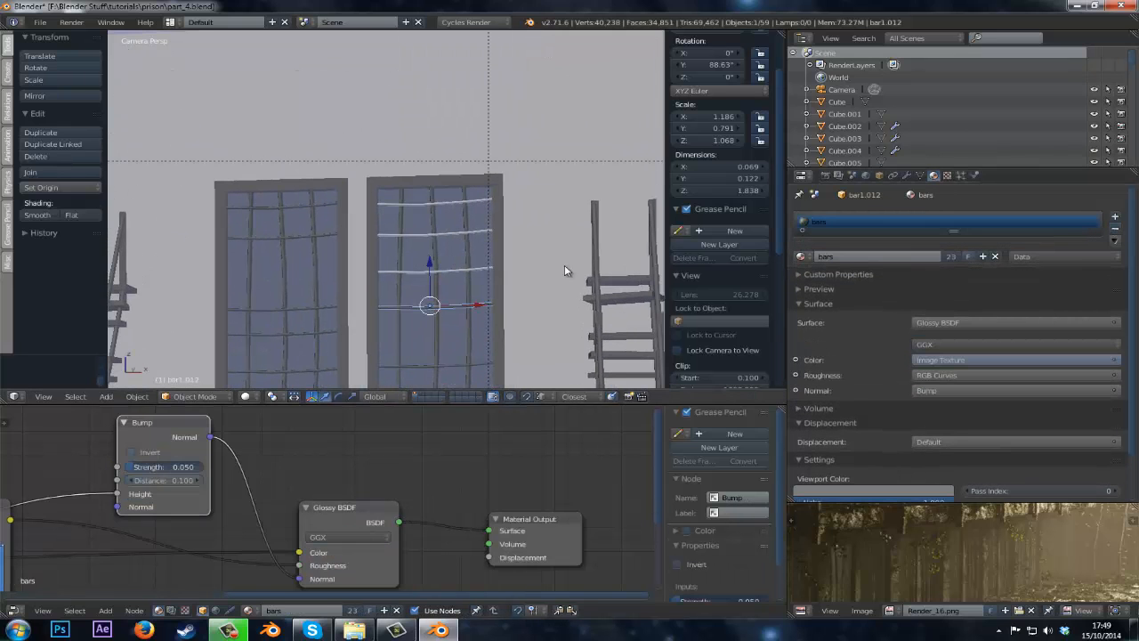
right_click(460, 270)
left_click(1114, 230)
left_click(1114, 230)
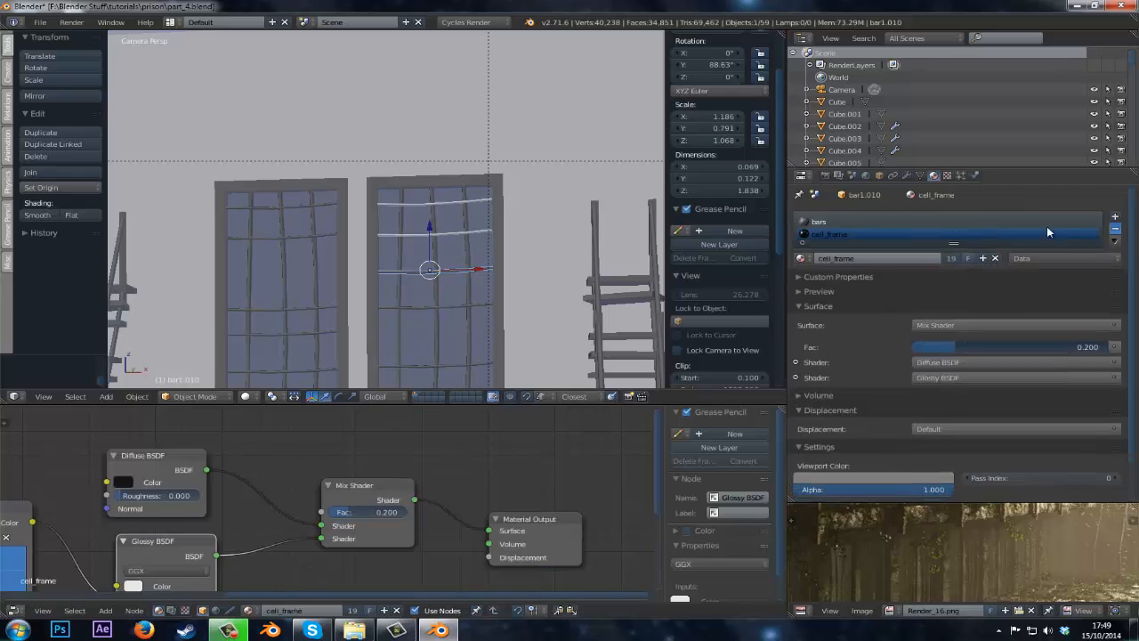
Remove the extra material slots from the top two horizontal bars of the right window.
right_click(443, 233)
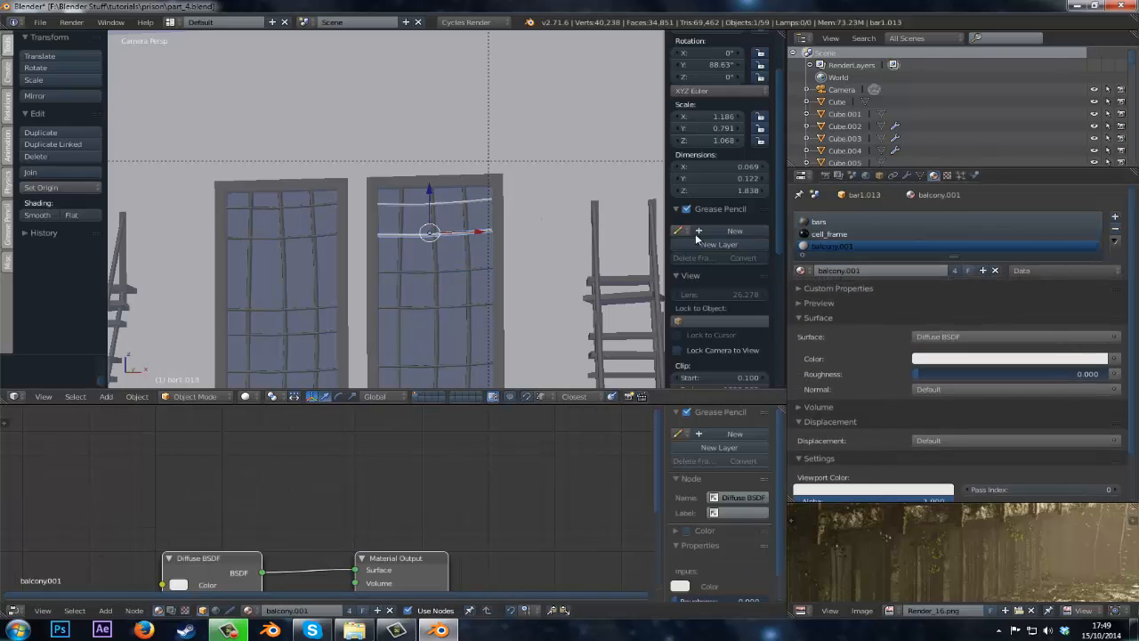
left_click(1114, 230)
left_click(1114, 229)
right_click(447, 204)
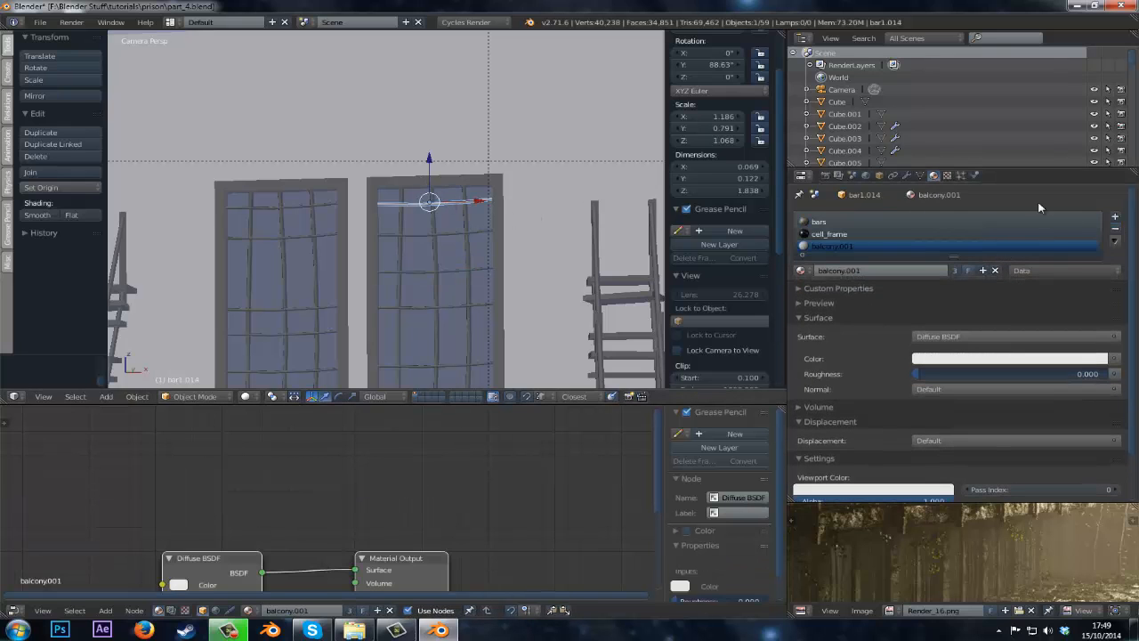
left_click(1114, 230)
left_click(1114, 229)
Save the blend file.
middle_click_drag(407, 343, 508, 230, "shift")
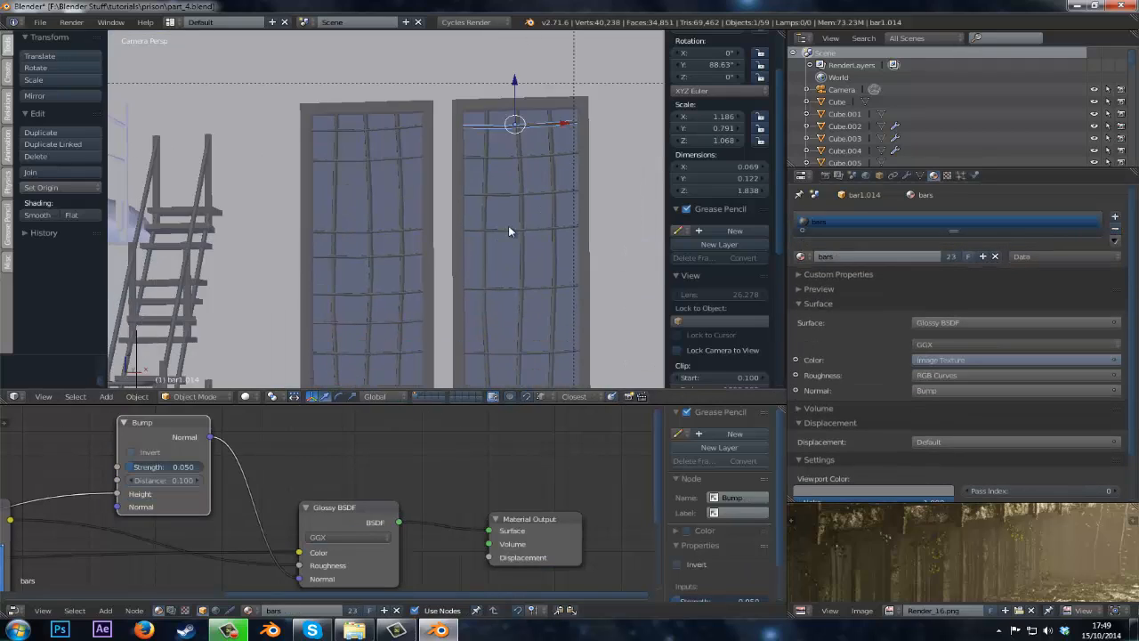
scroll(508, 230, "down", 5)
key("ctrl+s")
left_click(508, 229)
scroll(465, 231, "down", 5)
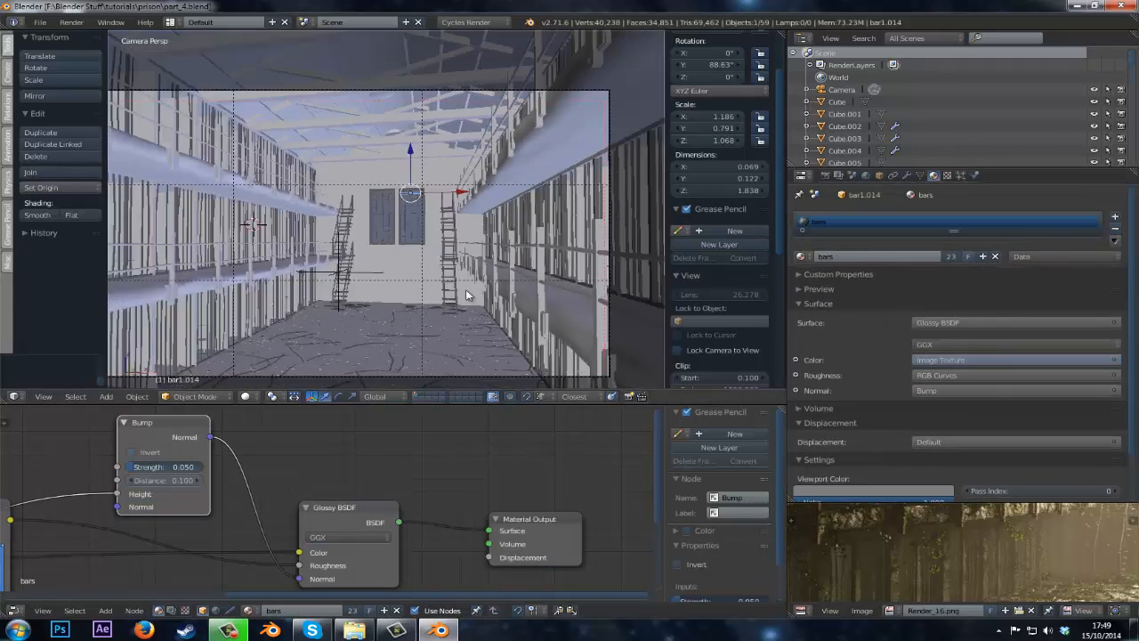
scroll(465, 289, "up", 3)
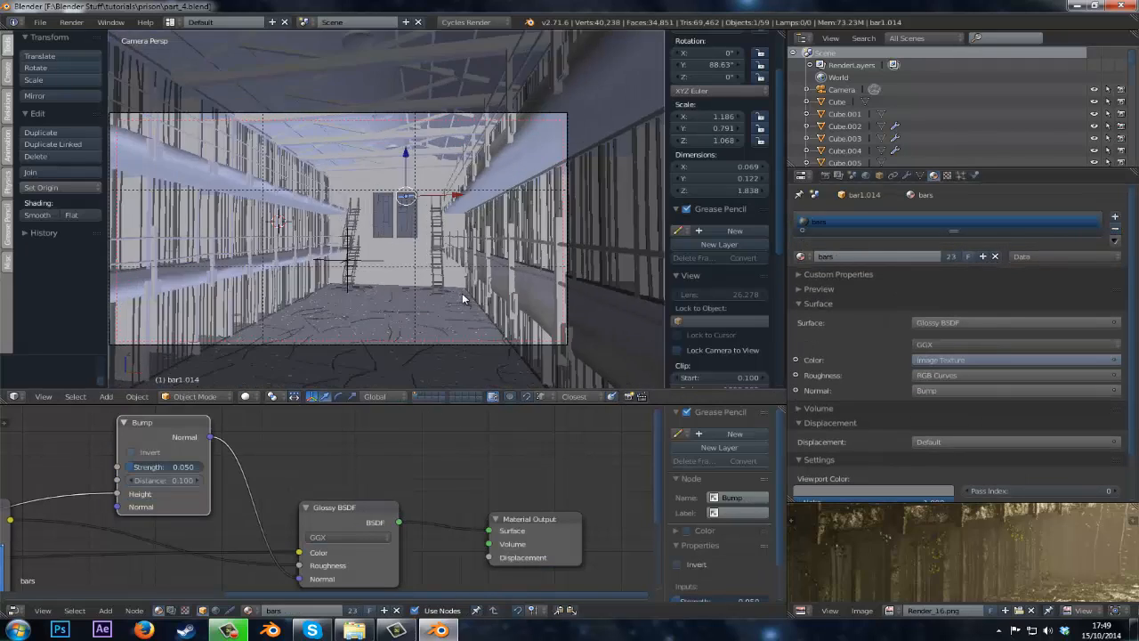
Select the cell block object, pick its cell material slot, and enable nodes for that material.
left_click(233, 631)
left_click(233, 631)
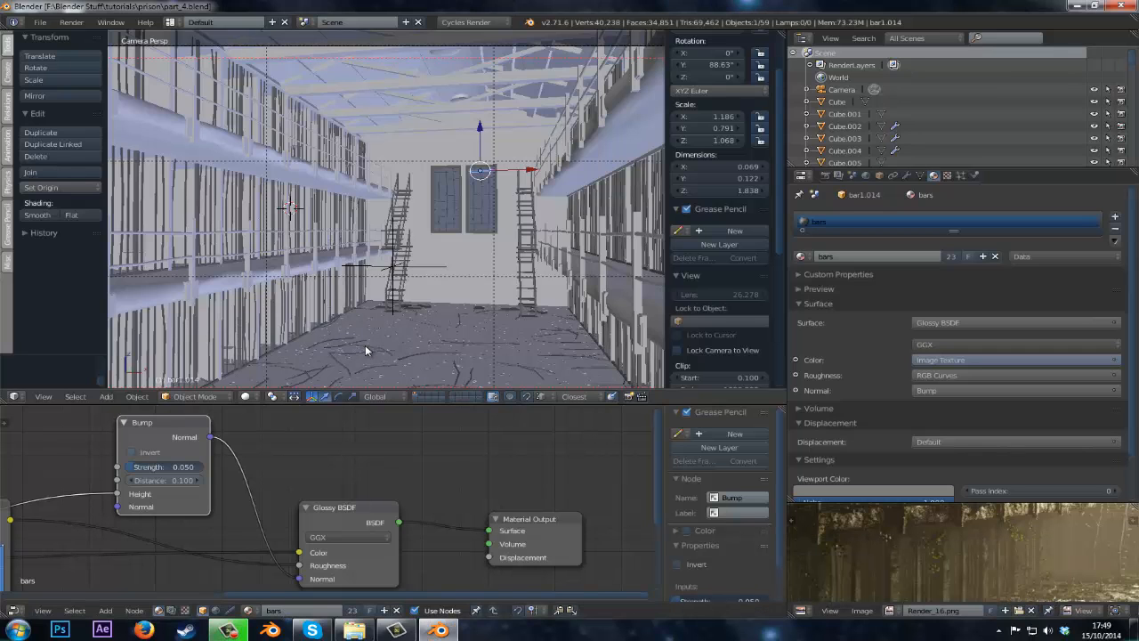
key("Home")
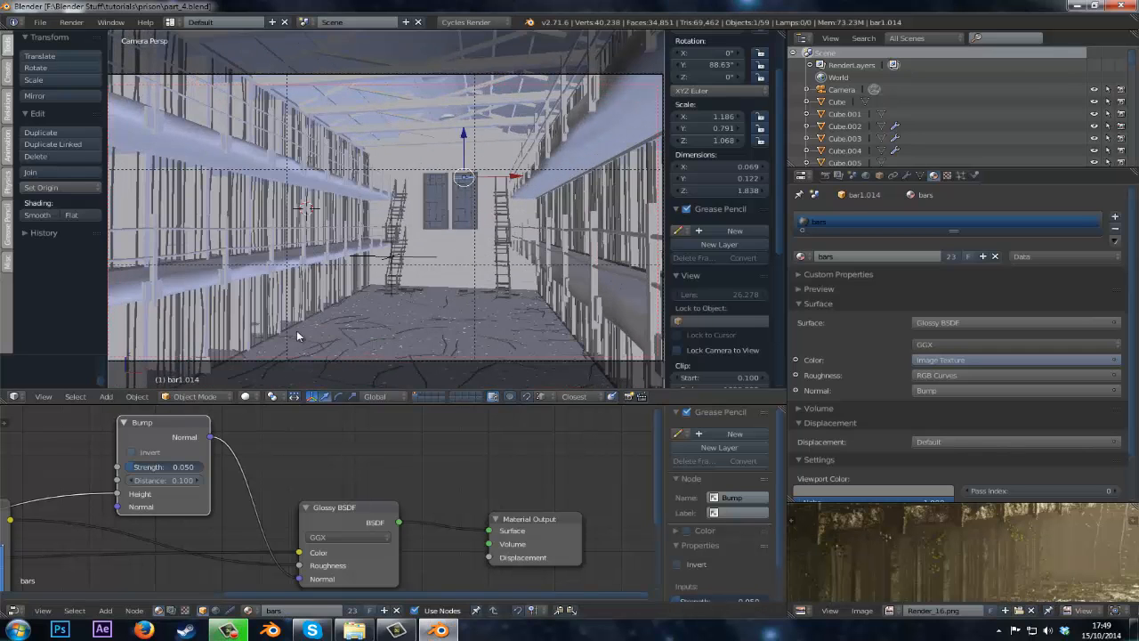
middle_click_drag(297, 330, 345, 288, "shift")
right_click(370, 266)
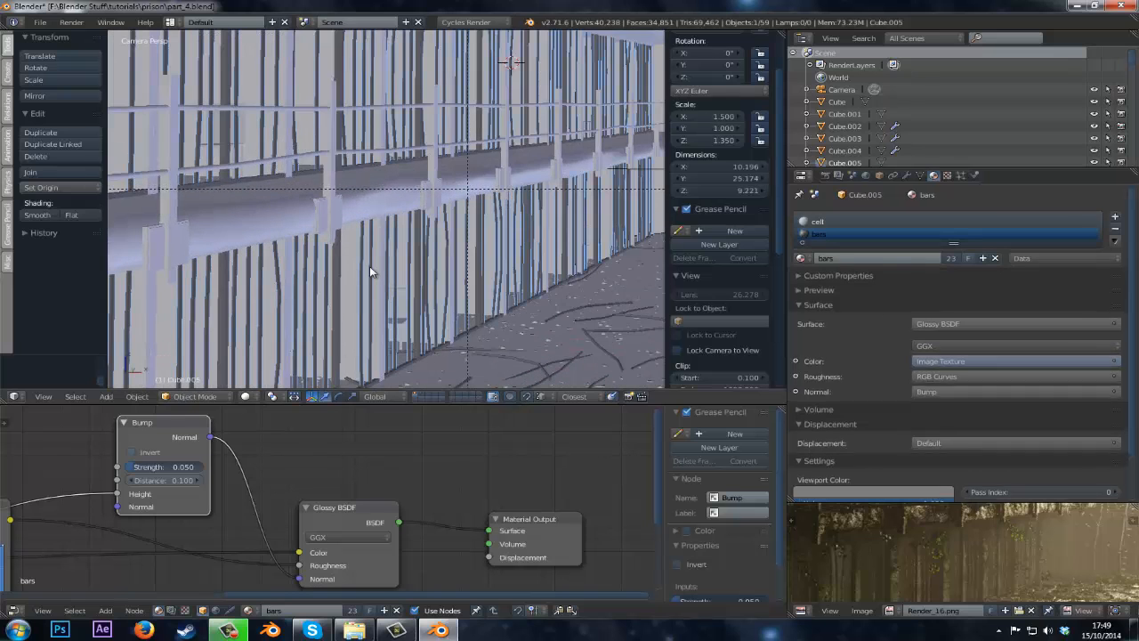
left_click(877, 220)
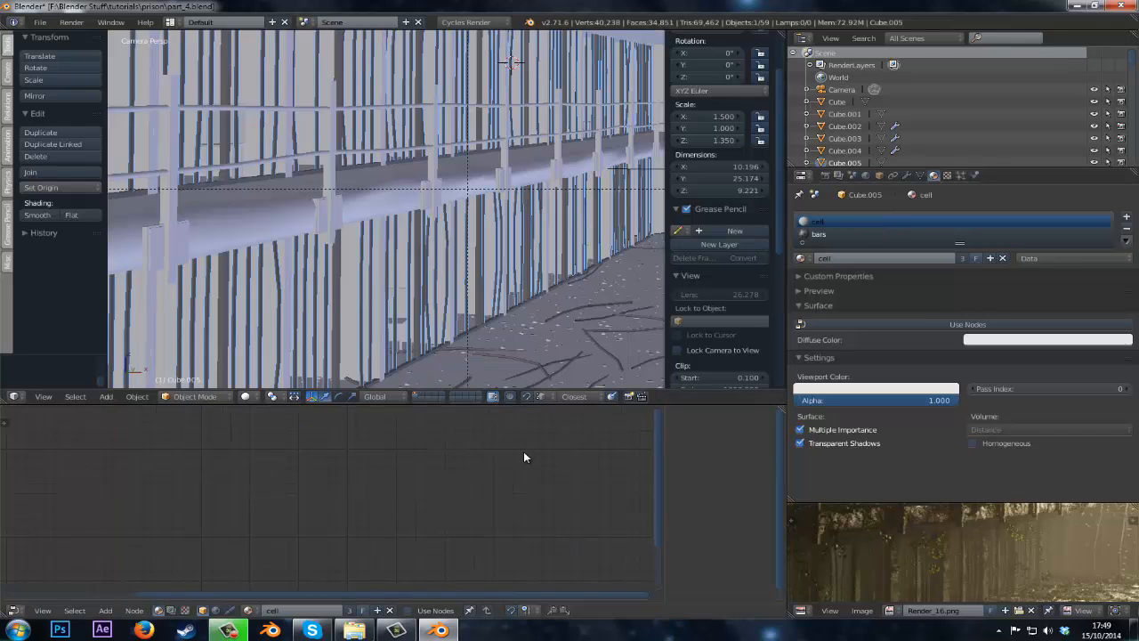
left_click(909, 321)
Switch the viewport to Rendered shading to preview the scene.
scroll(374, 513, "up", 3)
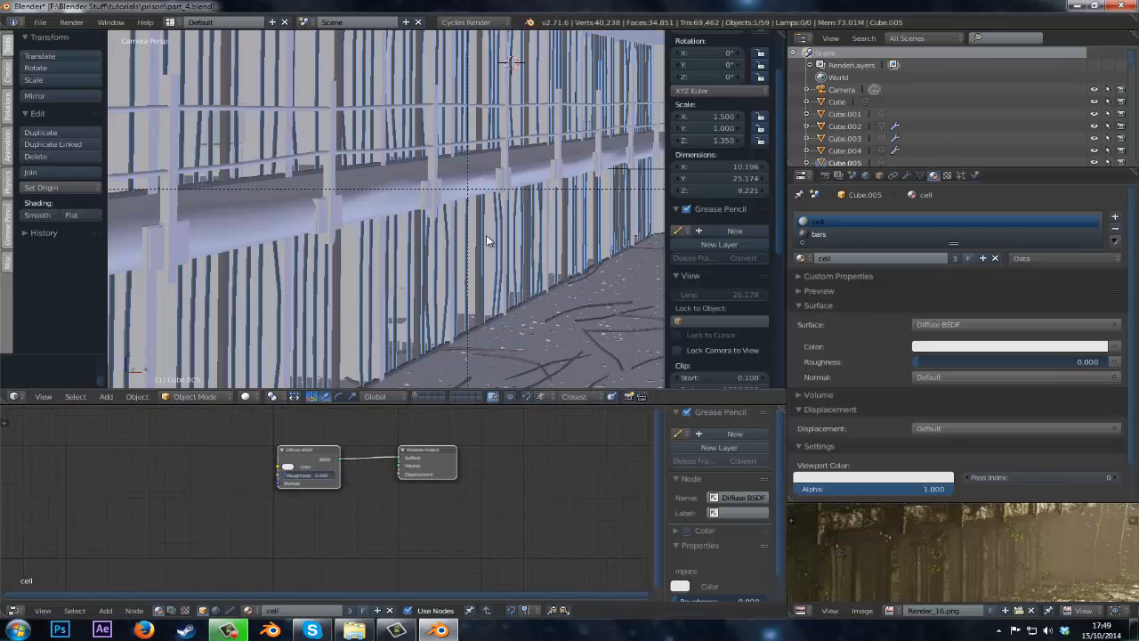
scroll(273, 358, "up", 2)
middle_click_drag(274, 358, 272, 334, "shift")
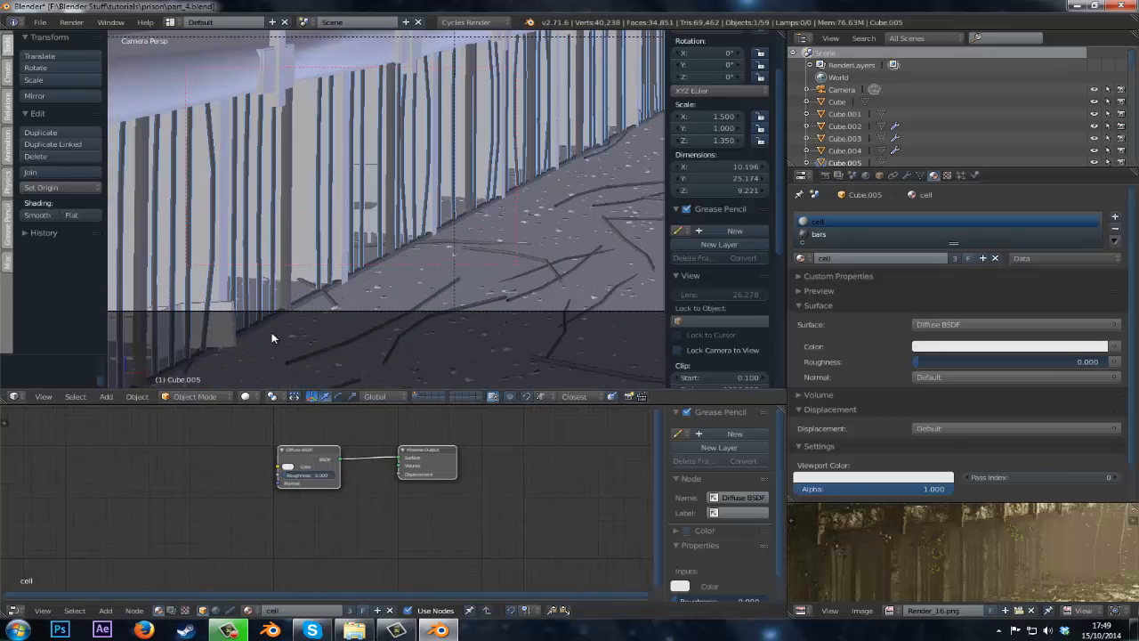
left_click(246, 396)
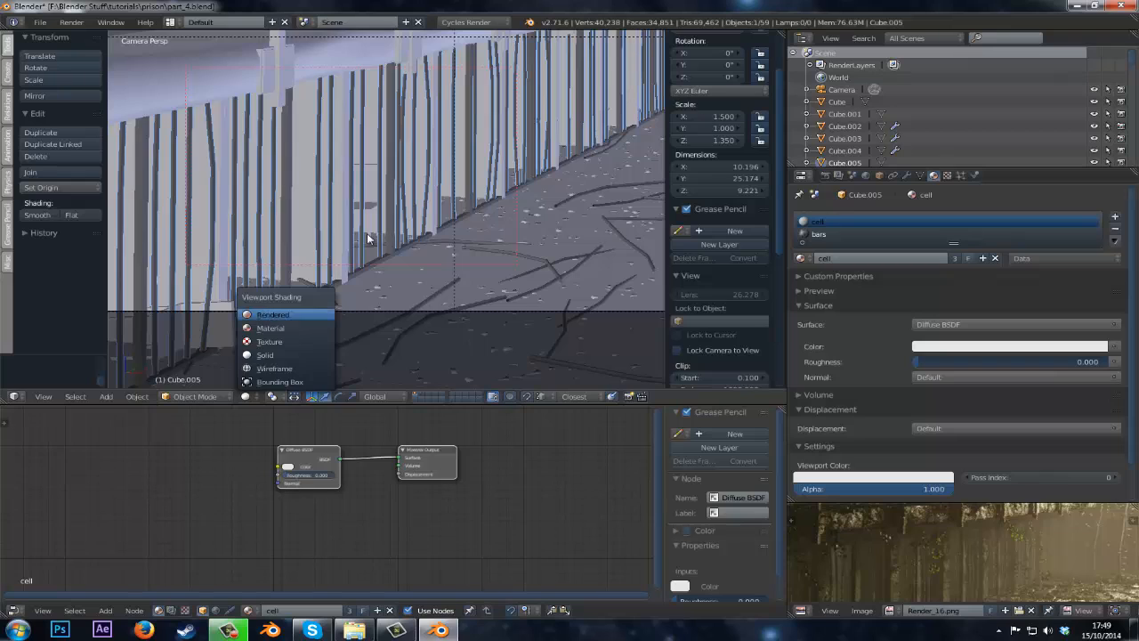
left_click(267, 315)
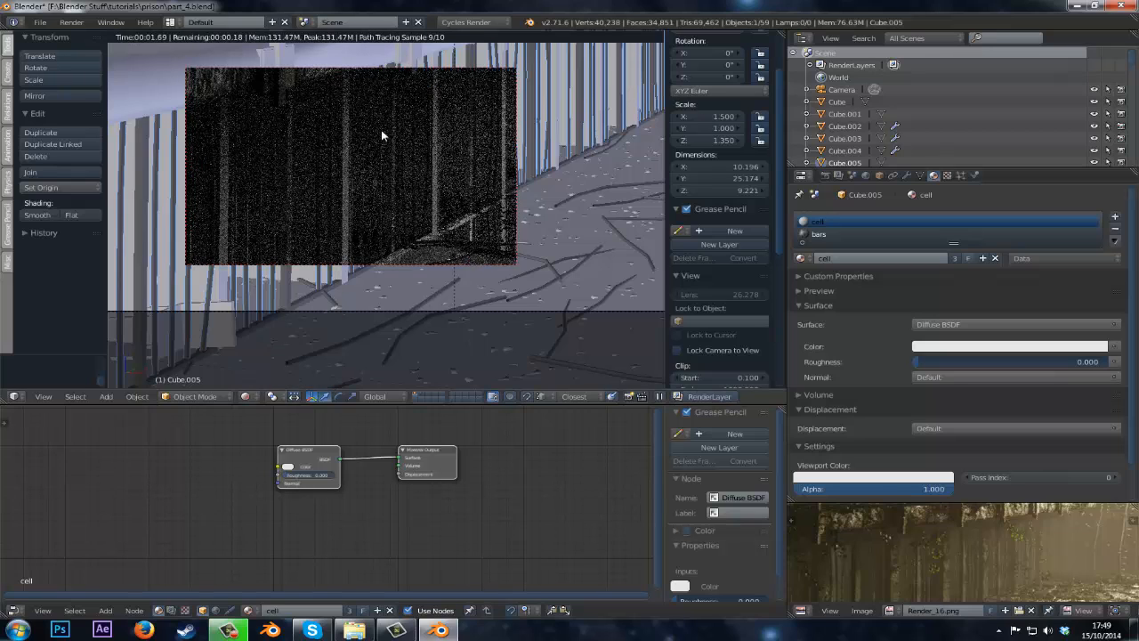
Delete the default Diffuse BSDF node from the cell material's node tree.
middle_click_drag(382, 132, 446, 156, "shift")
scroll(402, 209, "up", 2)
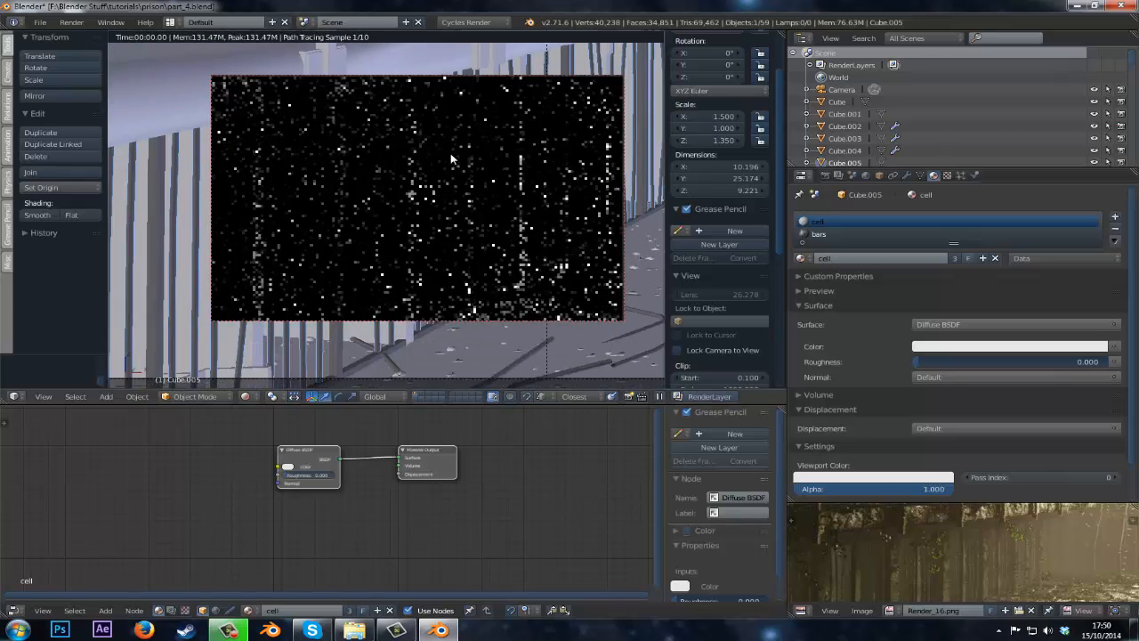
scroll(447, 155, "up", 2)
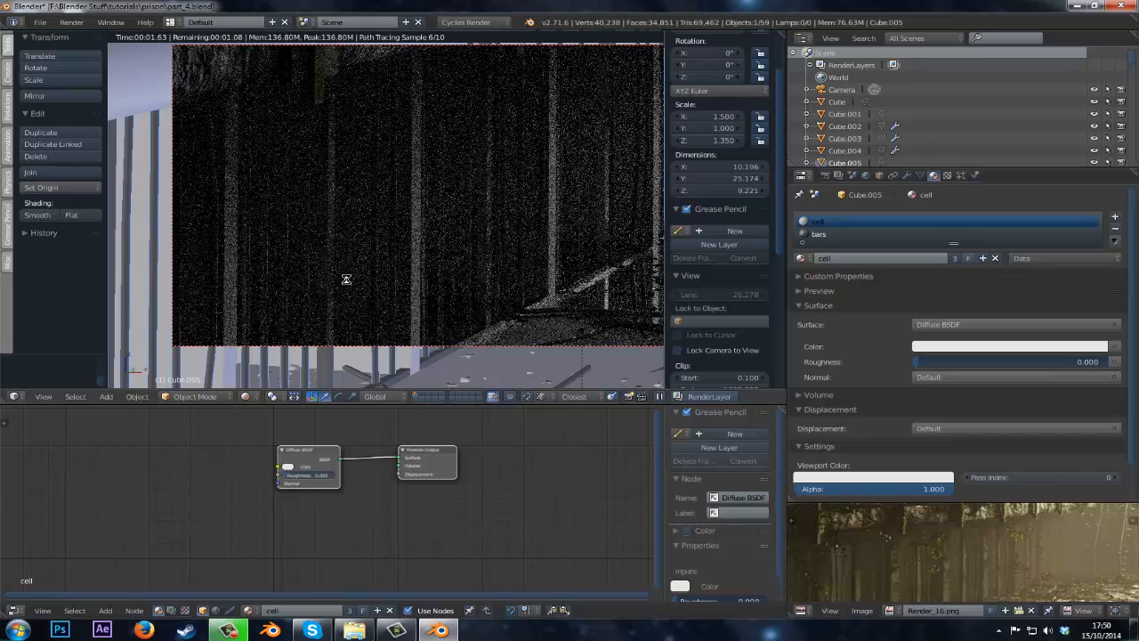
scroll(222, 495, "up", 4)
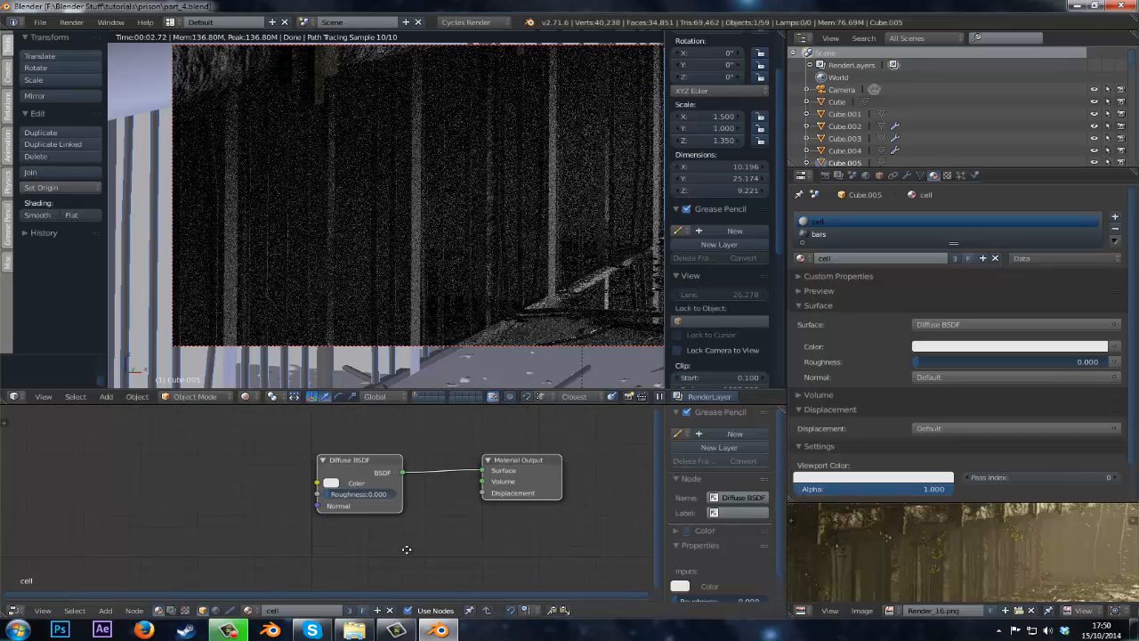
middle_click_drag(392, 474, 390, 491)
scroll(391, 487, "up", 2)
right_click(388, 470)
key("x")
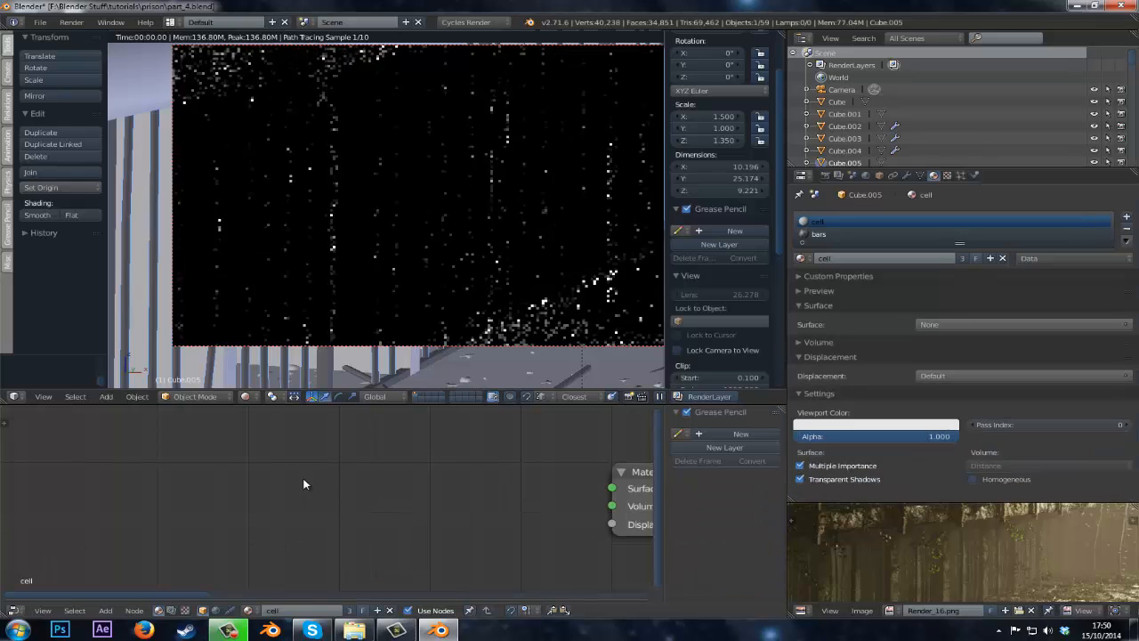
Add a Glossy BSDF node and connect its BSDF output to the Material Output's Surface input.
key("shift+a")
mouse_move(303, 479)
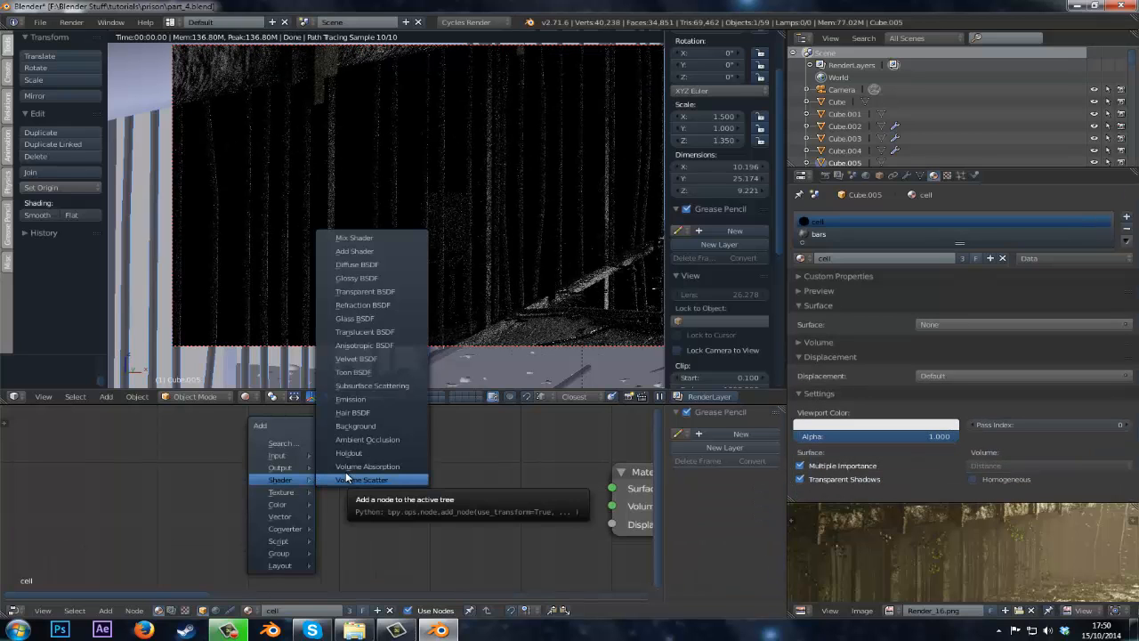
left_click(360, 278)
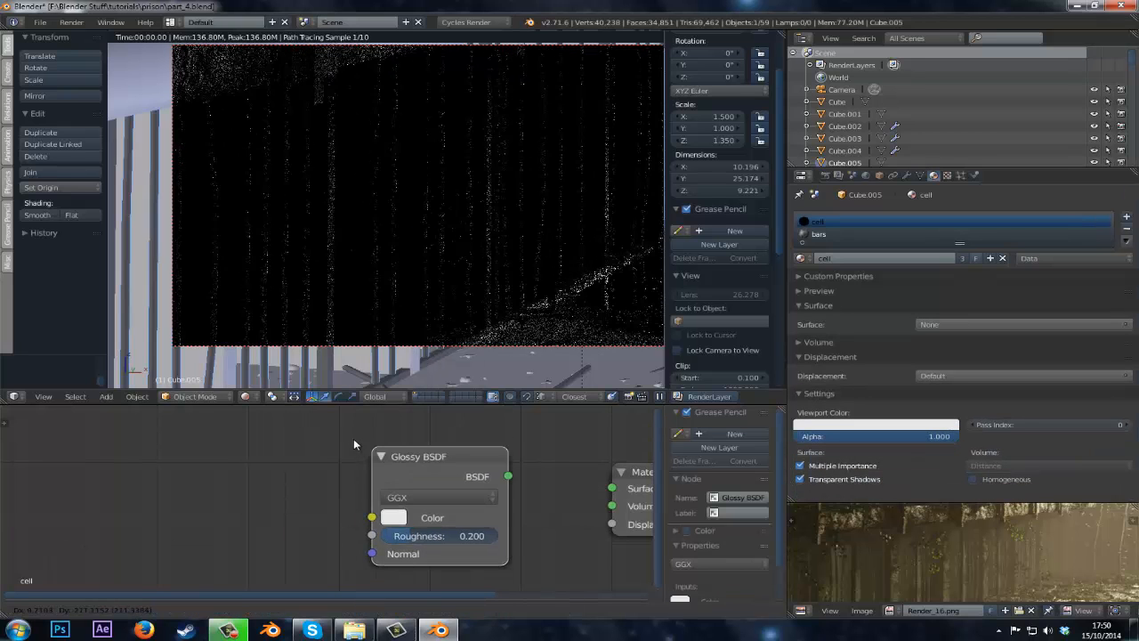
left_click(333, 431)
left_click_drag(489, 466, 611, 488)
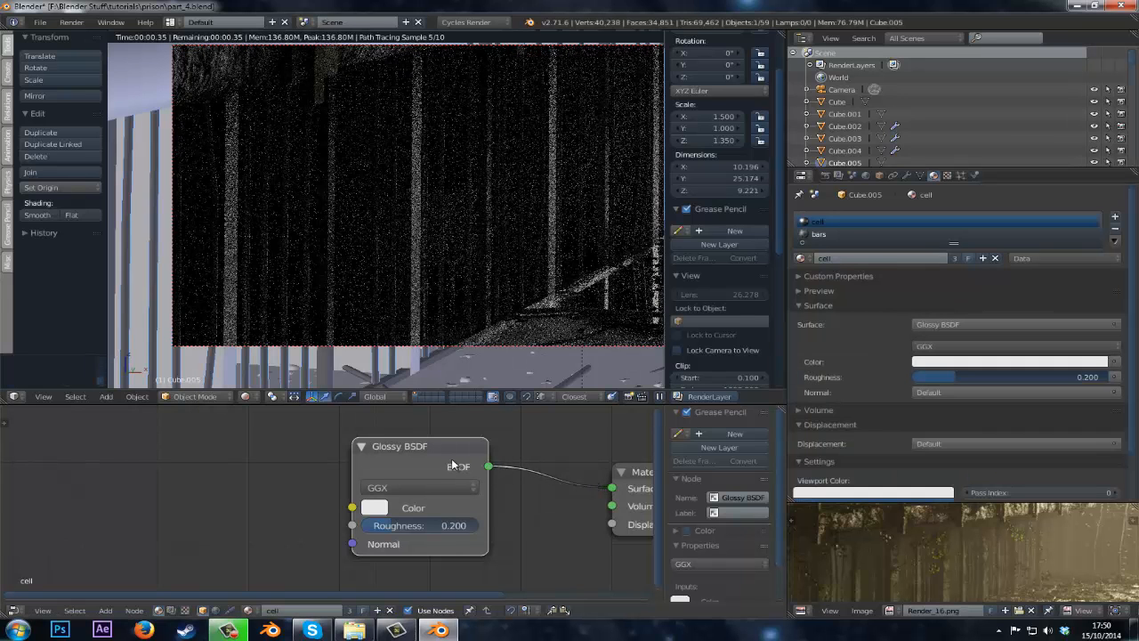
Add an Image Texture node and load the existing 'text' image into it.
key("shift+a")
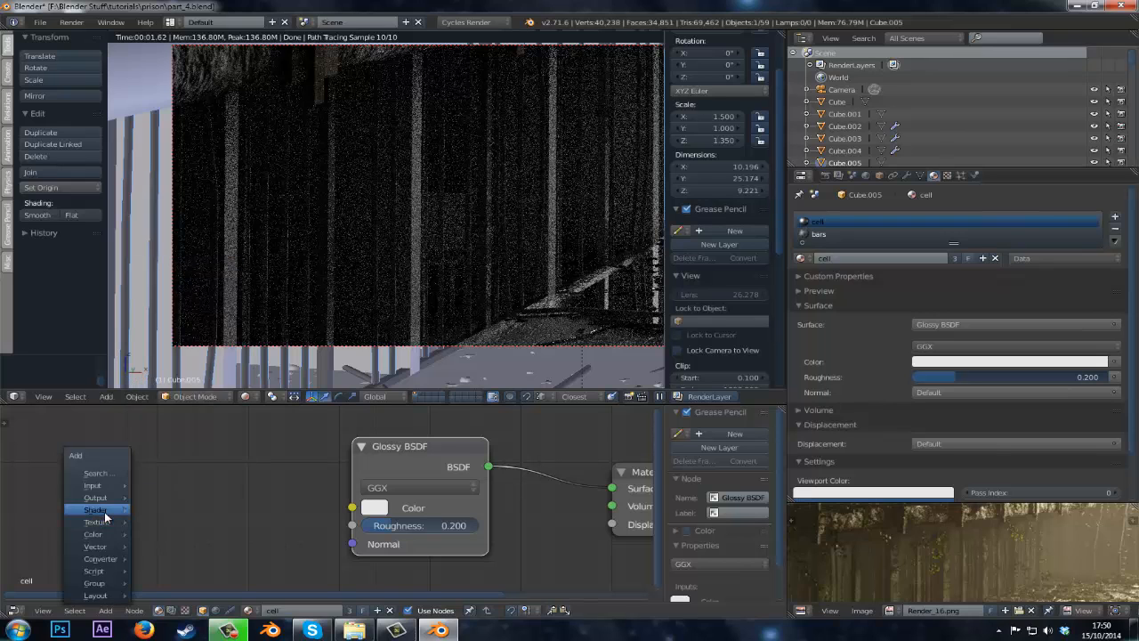
mouse_move(102, 489)
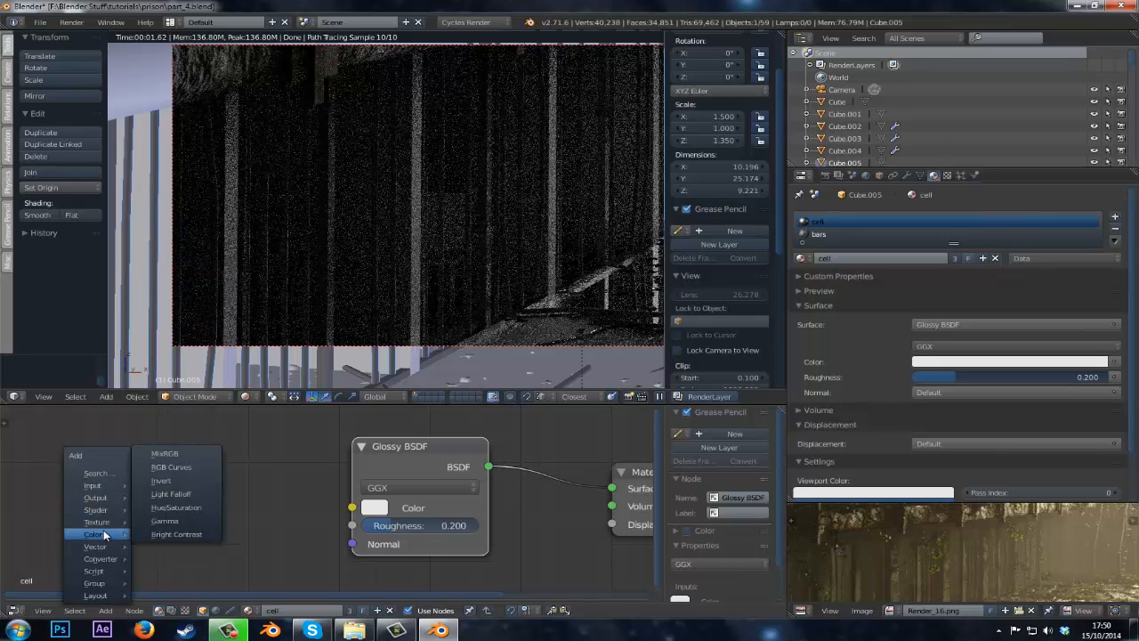
mouse_move(98, 523)
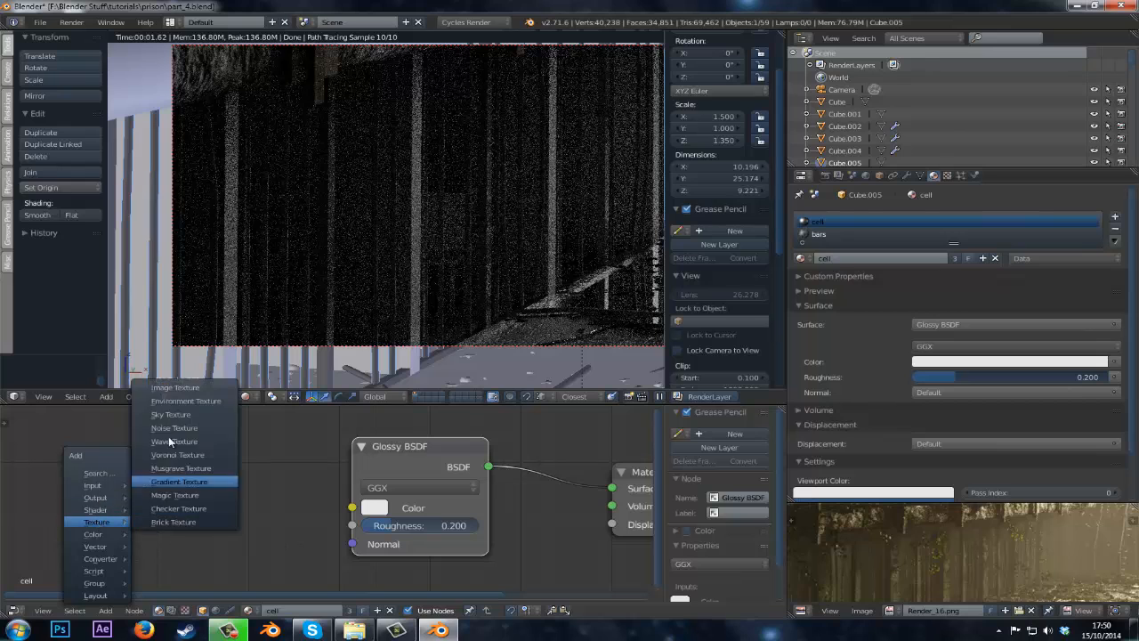
left_click(177, 391)
left_click(35, 421)
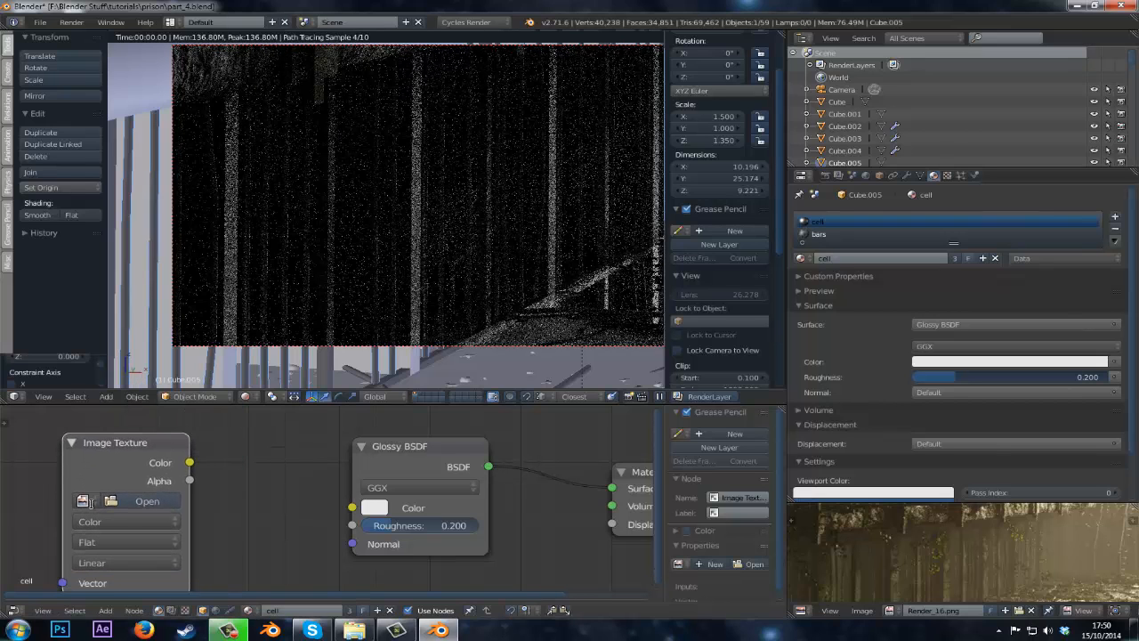
left_click(82, 501)
left_click(124, 393)
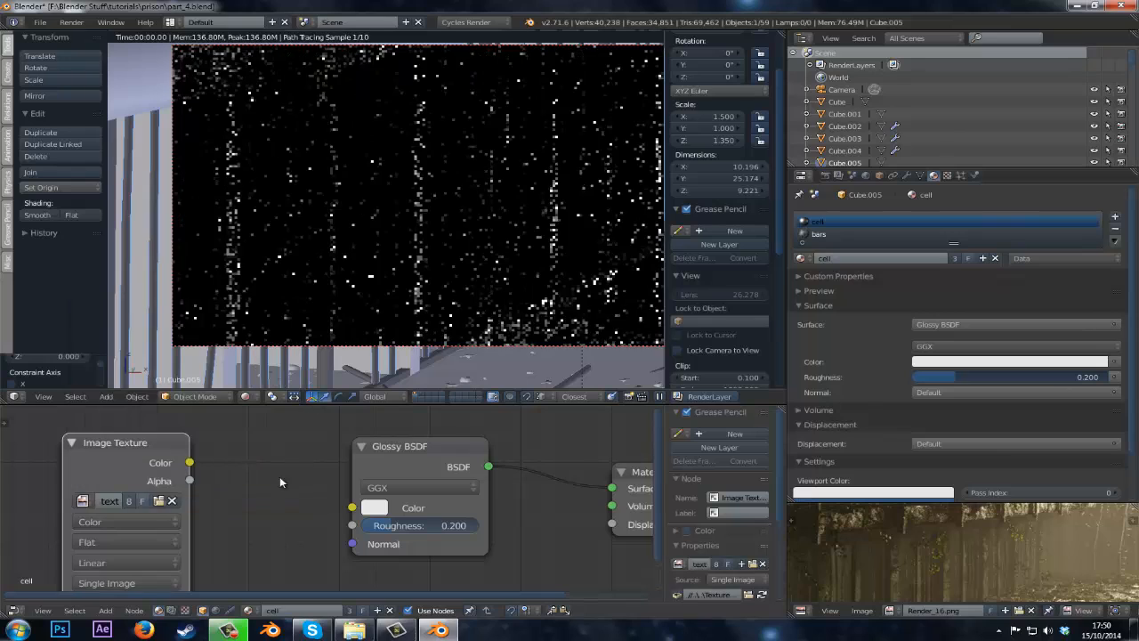
Move the Image Texture node and connect its Color output to the Glossy BSDF's Roughness input.
key("g")
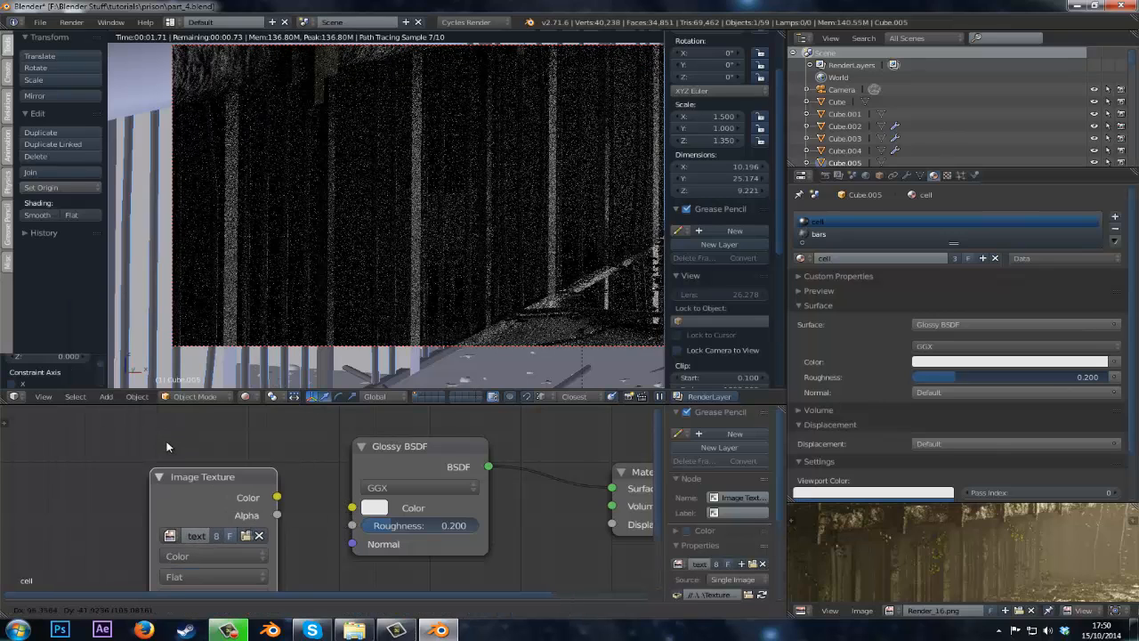
left_click(140, 442)
left_click_drag(111, 432, 351, 525)
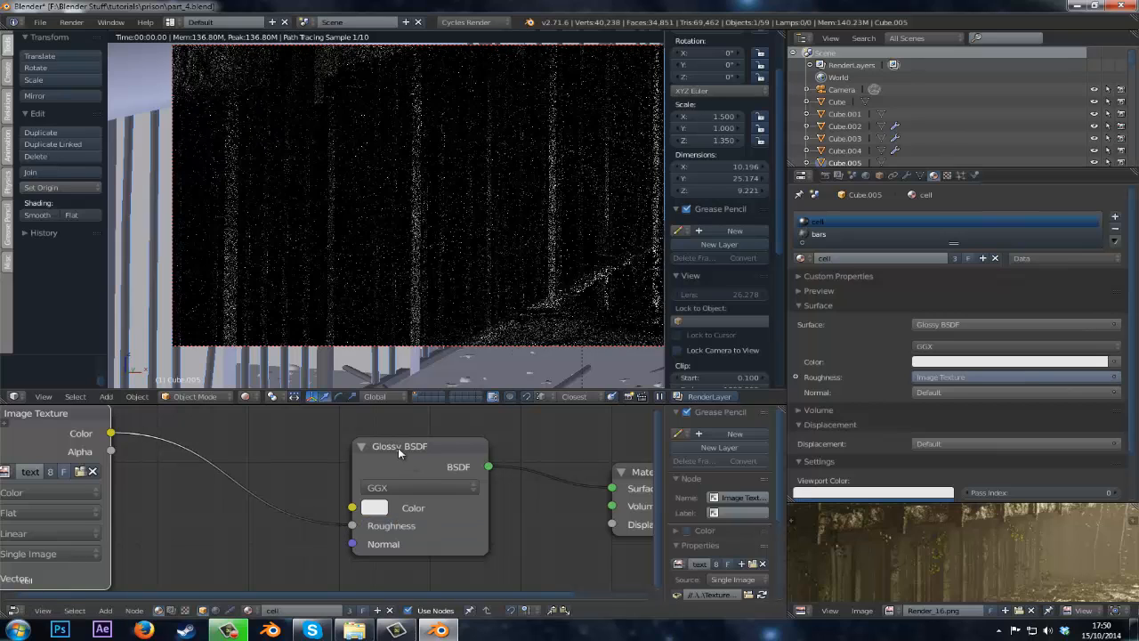
Rearrange the Glossy BSDF and Image Texture nodes to make room between them.
left_click(397, 455)
left_click_drag(397, 454, 420, 455)
scroll(315, 467, "up", 1)
middle_click_drag(313, 468, 456, 474)
scroll(456, 480, "down", 1)
left_click_drag(229, 445, 94, 473)
key("shift+a")
mouse_move(264, 501)
left_click(320, 499)
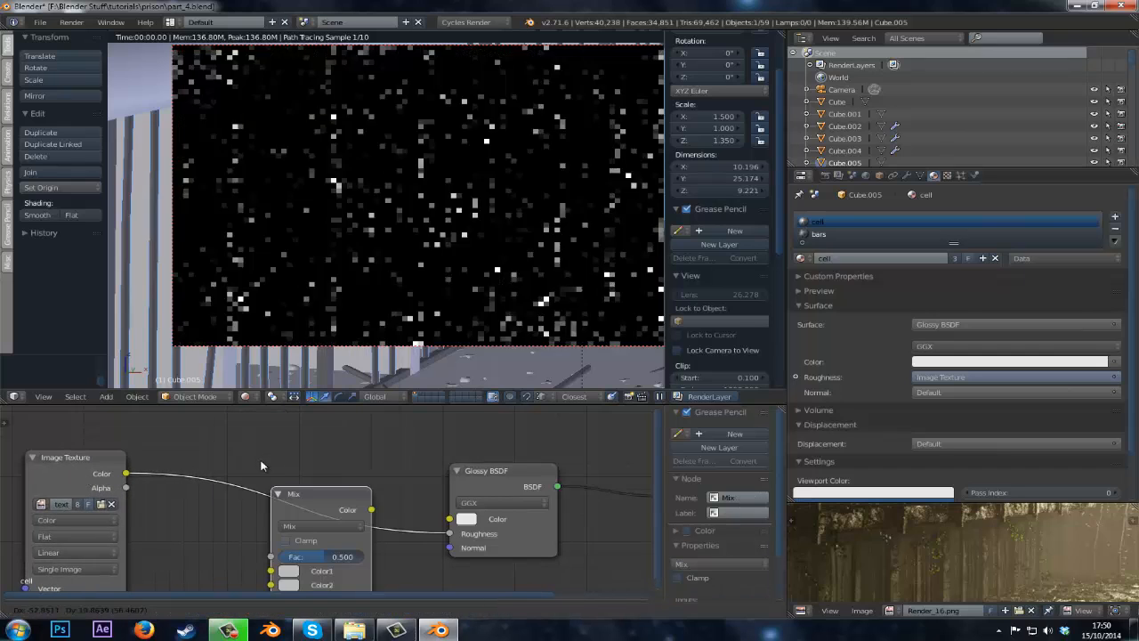
key("x")
Add an RGB Curves node and wire the Image Texture color through it into the Glossy BSDF Color input.
key("shift+a")
mouse_move(267, 459)
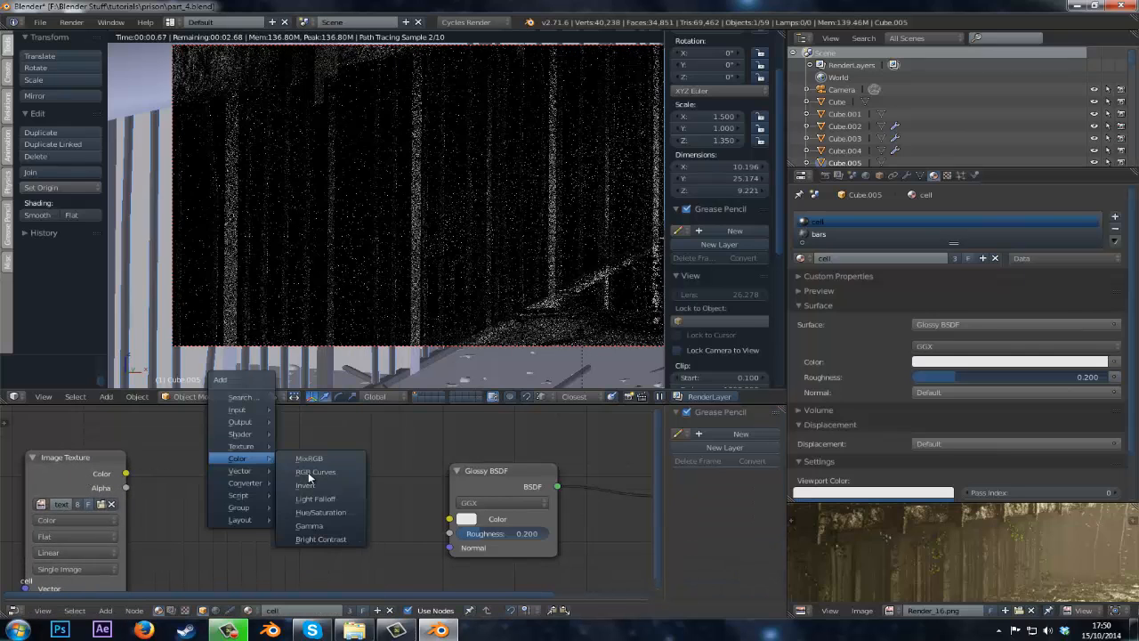
left_click(308, 472)
left_click(146, 465)
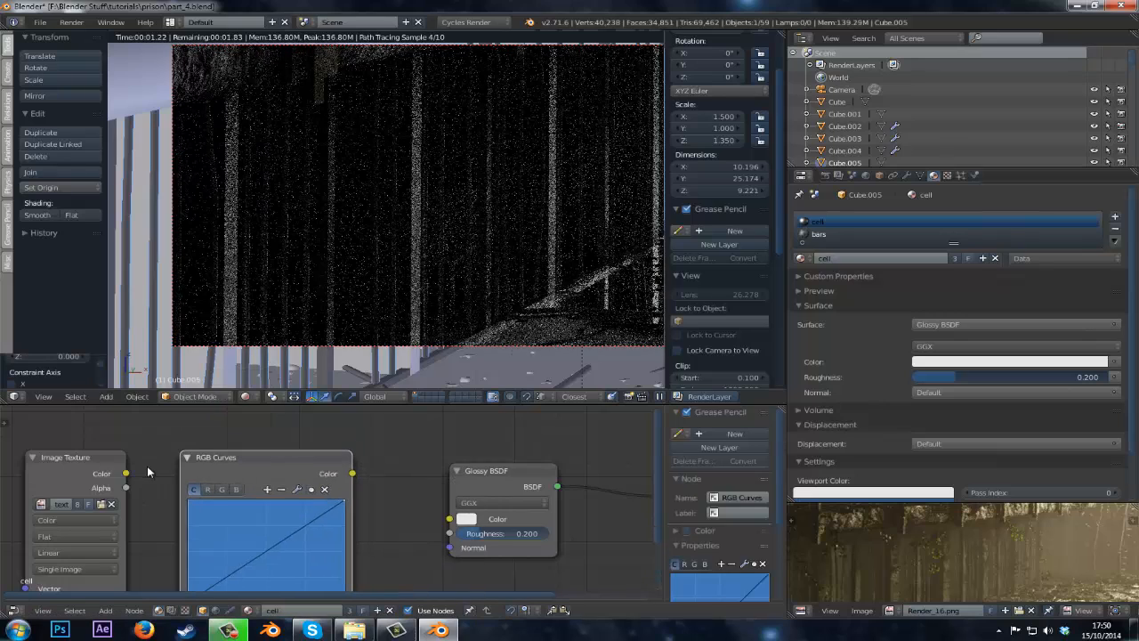
scroll(156, 471, "down", 1)
scroll(167, 476, "down", 1)
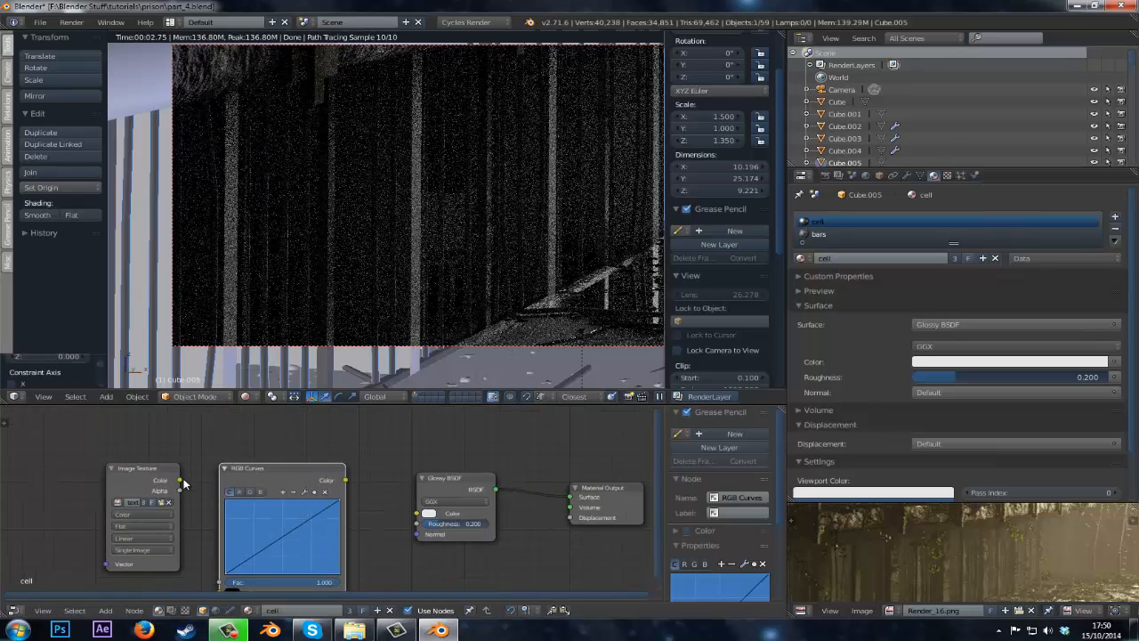
left_click_drag(179, 480, 219, 593)
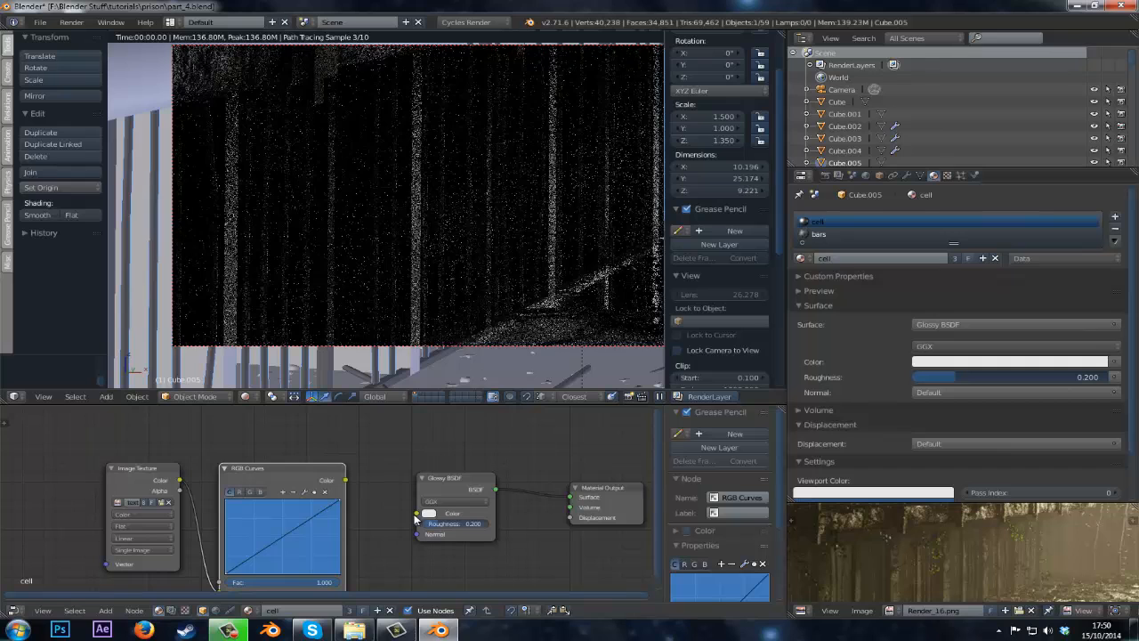
mouse_move(418, 519)
left_mouse_down()
mouse_move(348, 460)
mouse_move(427, 508)
mouse_move(417, 513)
left_mouse_up()
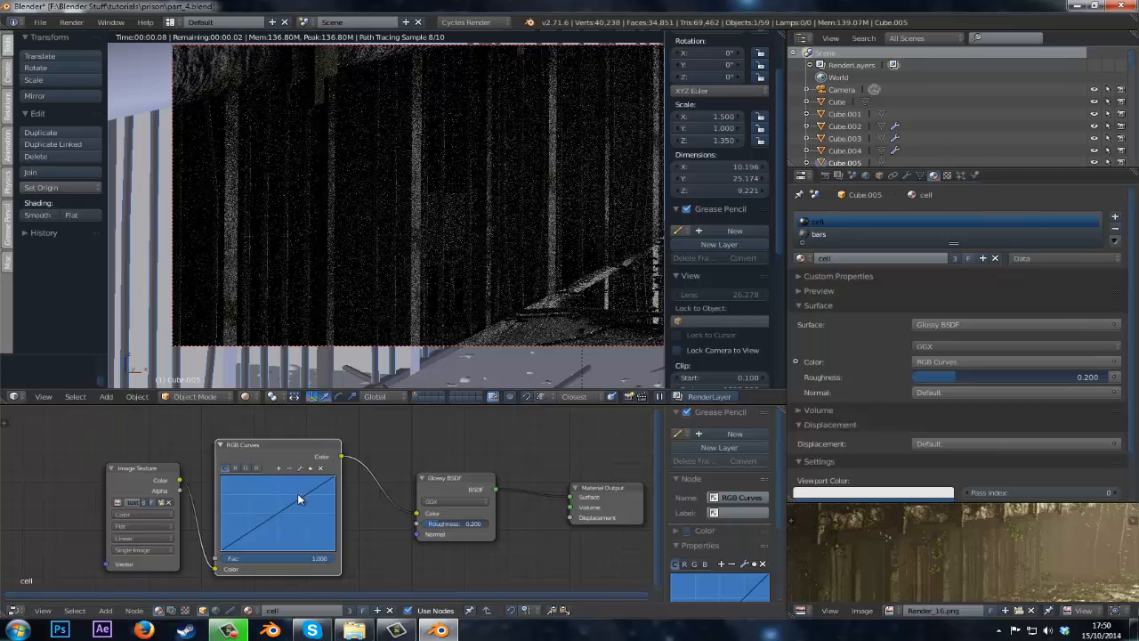
Bend the RGB curve with a point at about X 0.28, Y 0.74 and move its output link to the Glossy Roughness input.
scroll(298, 500, "up", 2)
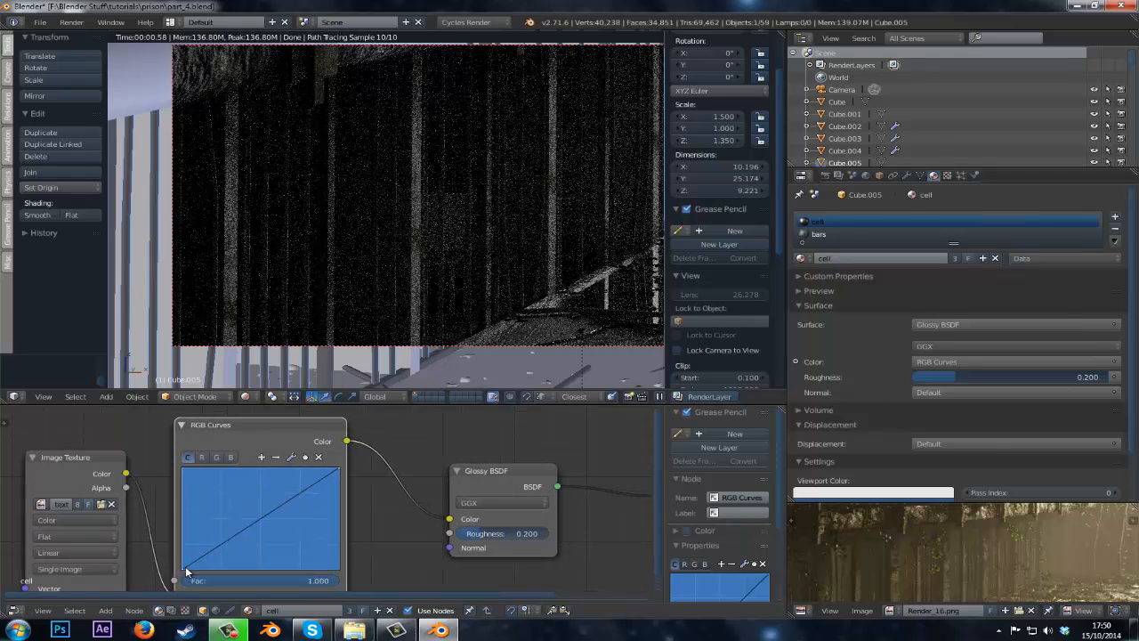
left_click(260, 518)
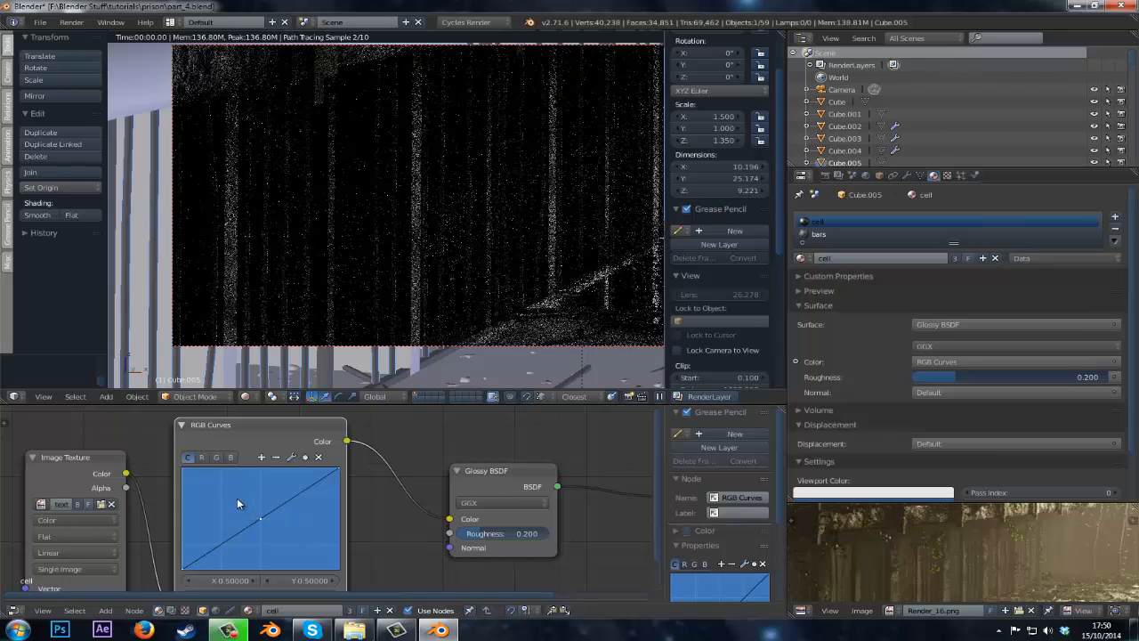
left_click_drag(237, 497, 225, 493)
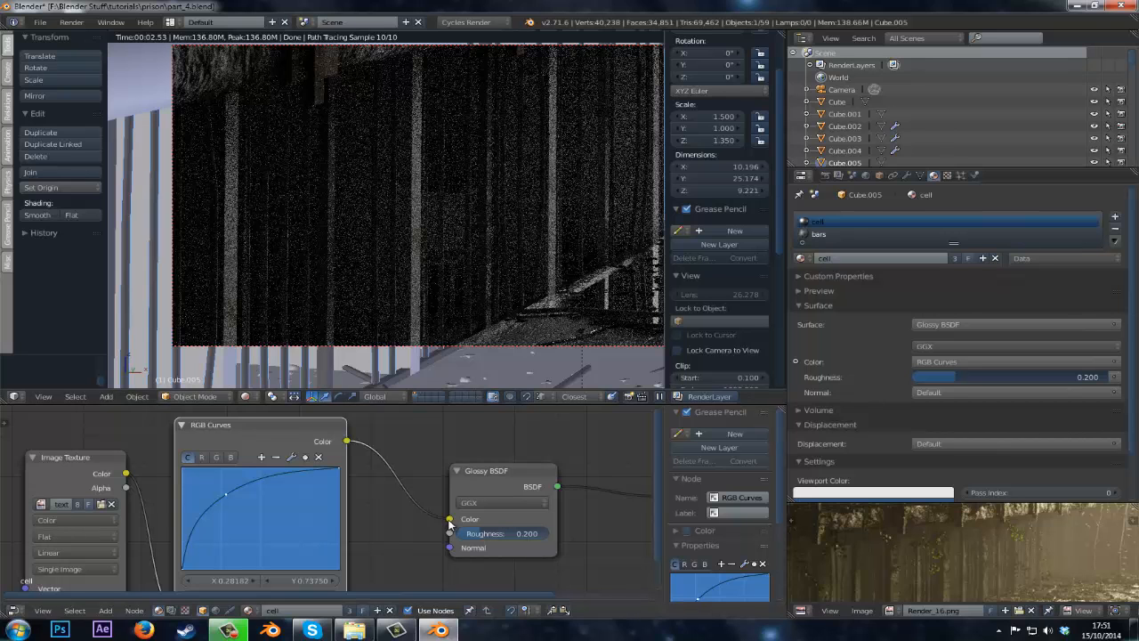
left_click_drag(449, 520, 450, 533)
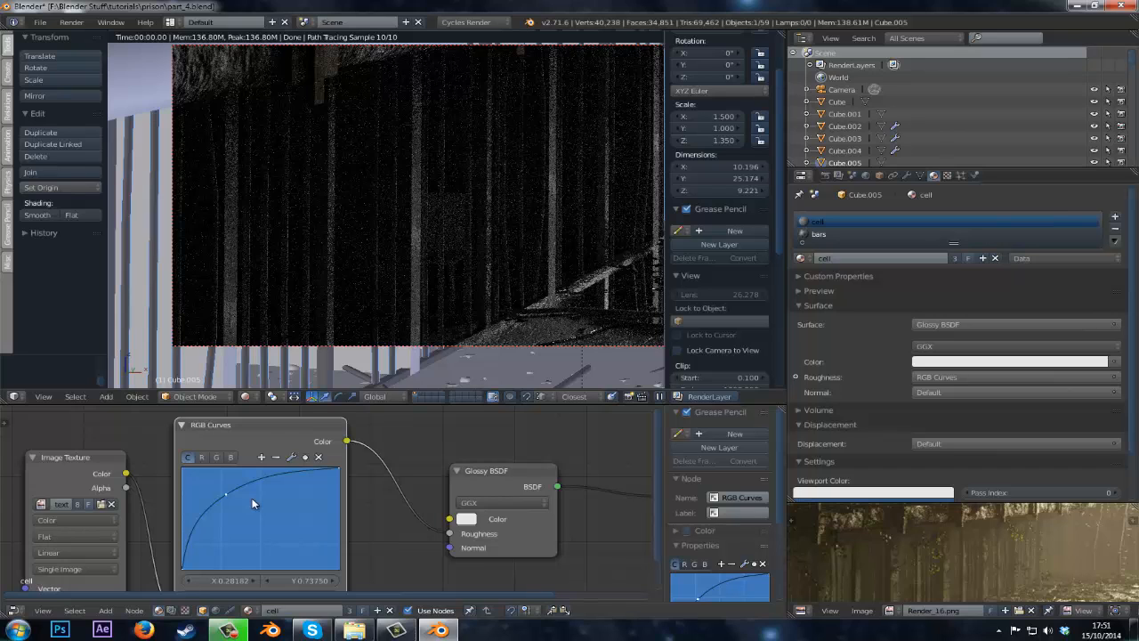
left_click(471, 530)
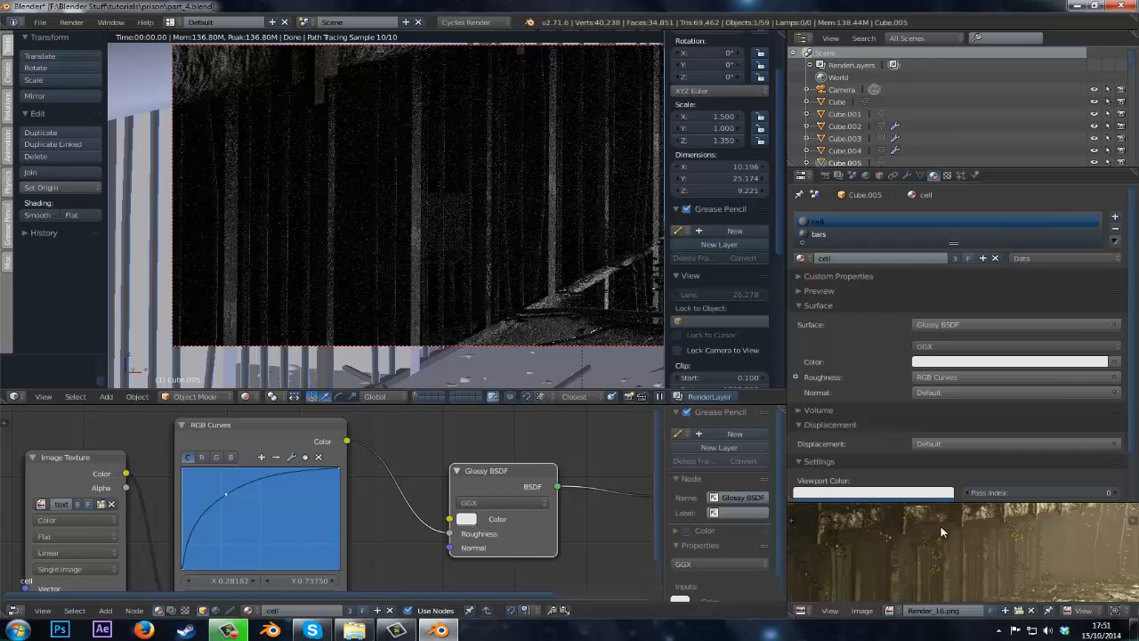
Maximize the render result image and inspect it at several zoom levels.
key("ctrl+Up")
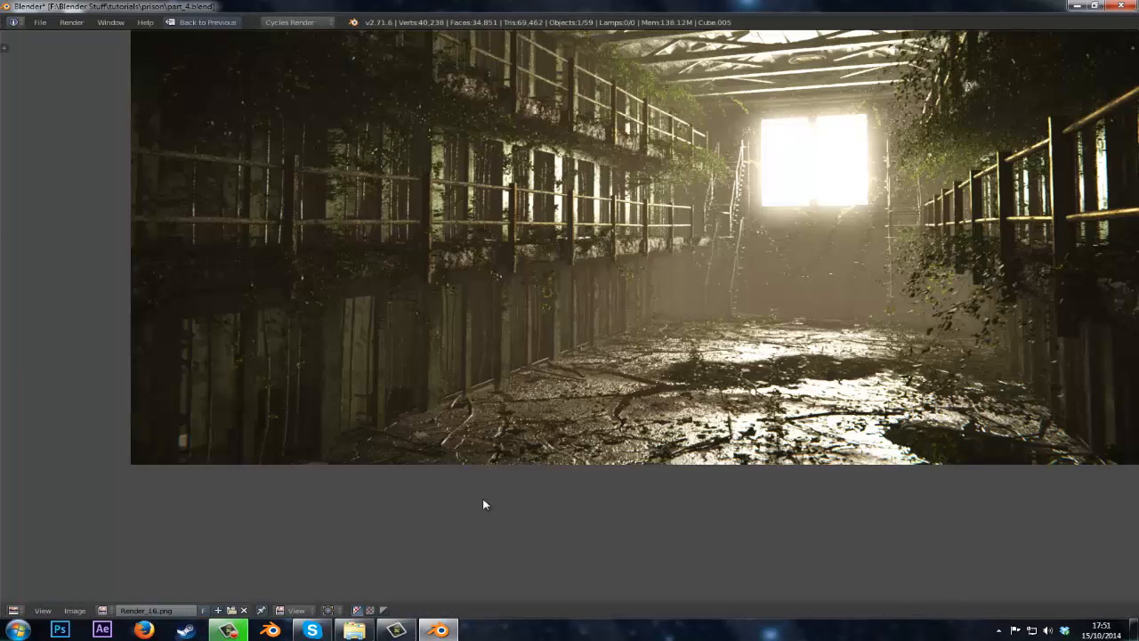
scroll(387, 459, "up", 2)
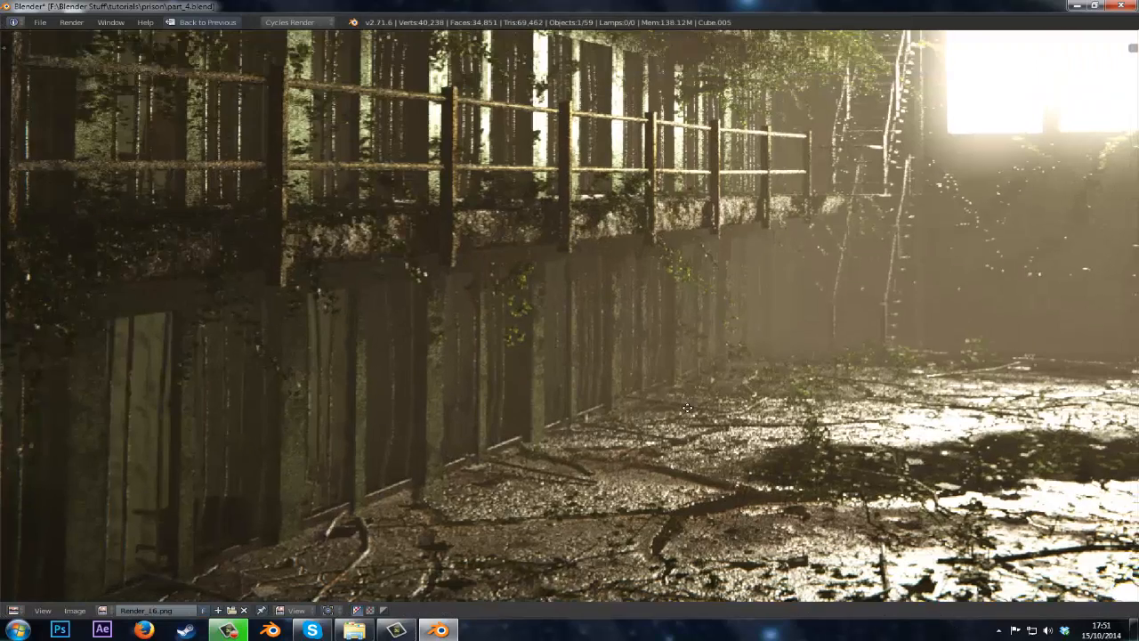
scroll(447, 418, "down", 4)
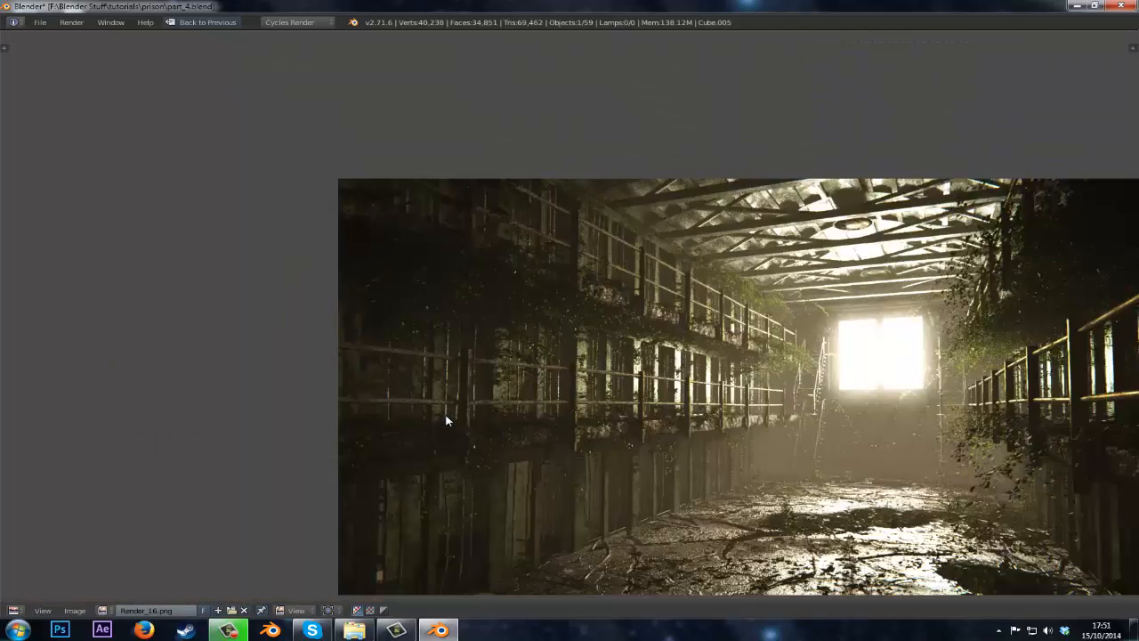
scroll(448, 417, "up", 3)
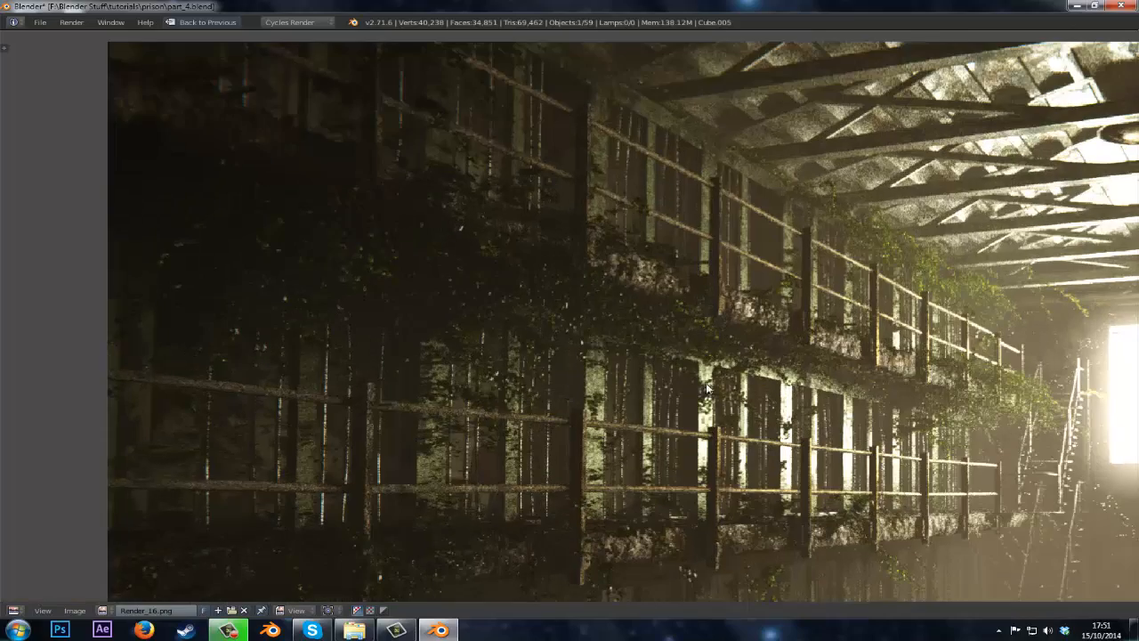
middle_click_drag(704, 385, 434, 174)
middle_click_drag(696, 265, 577, 304)
scroll(577, 303, "down", 2)
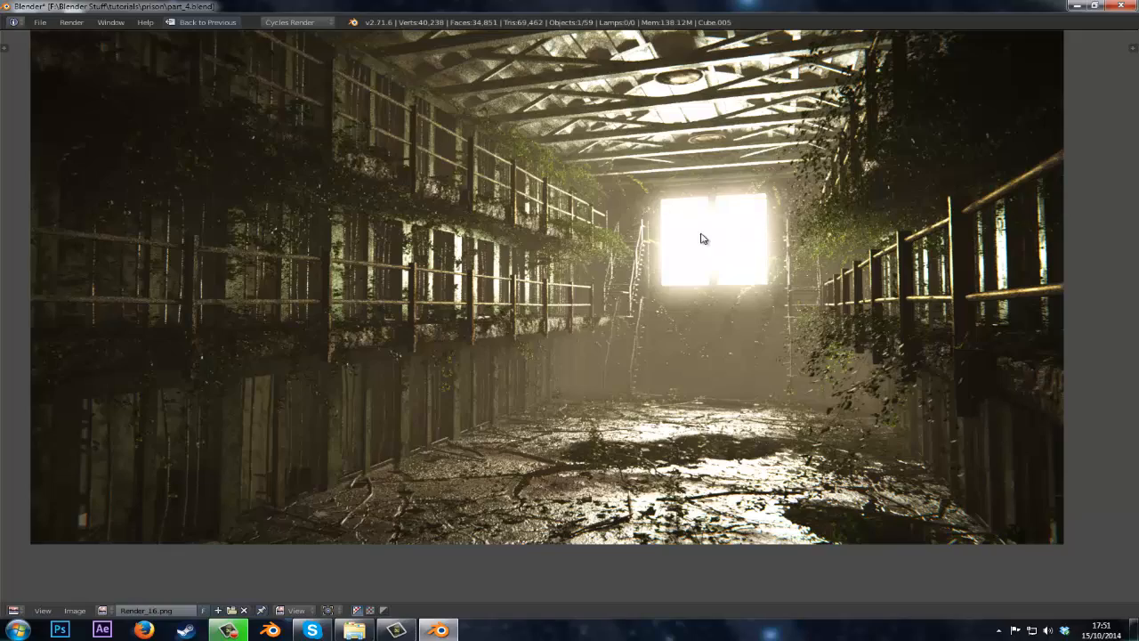
Leave the maximized render result, return to the node layout and save the blend file.
scroll(634, 197, "up", 5)
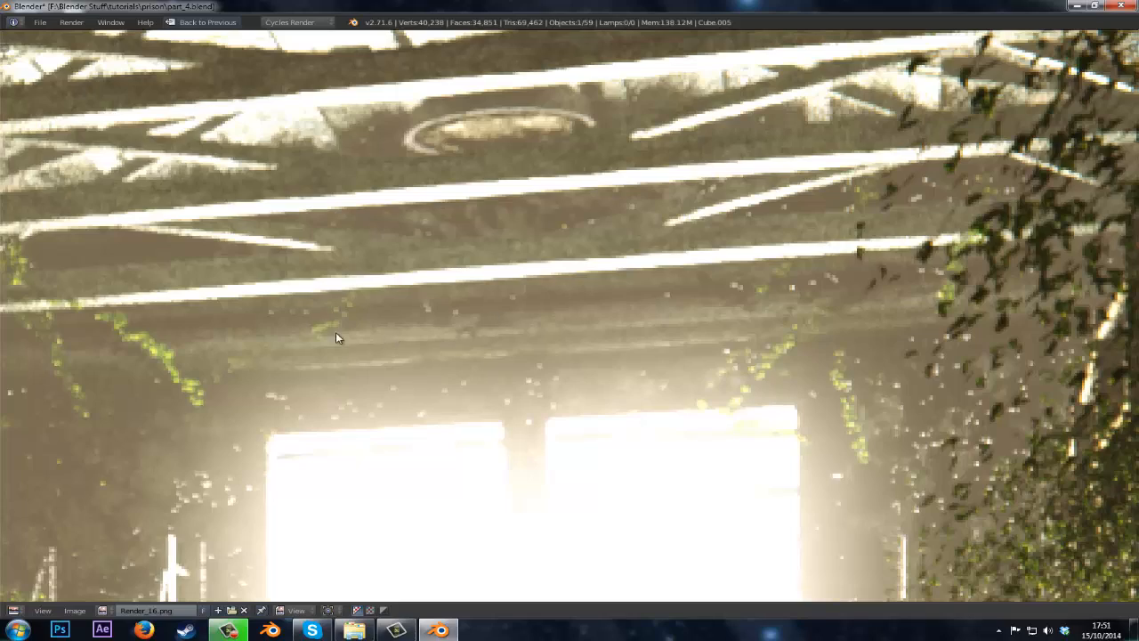
scroll(661, 304, "down", 5)
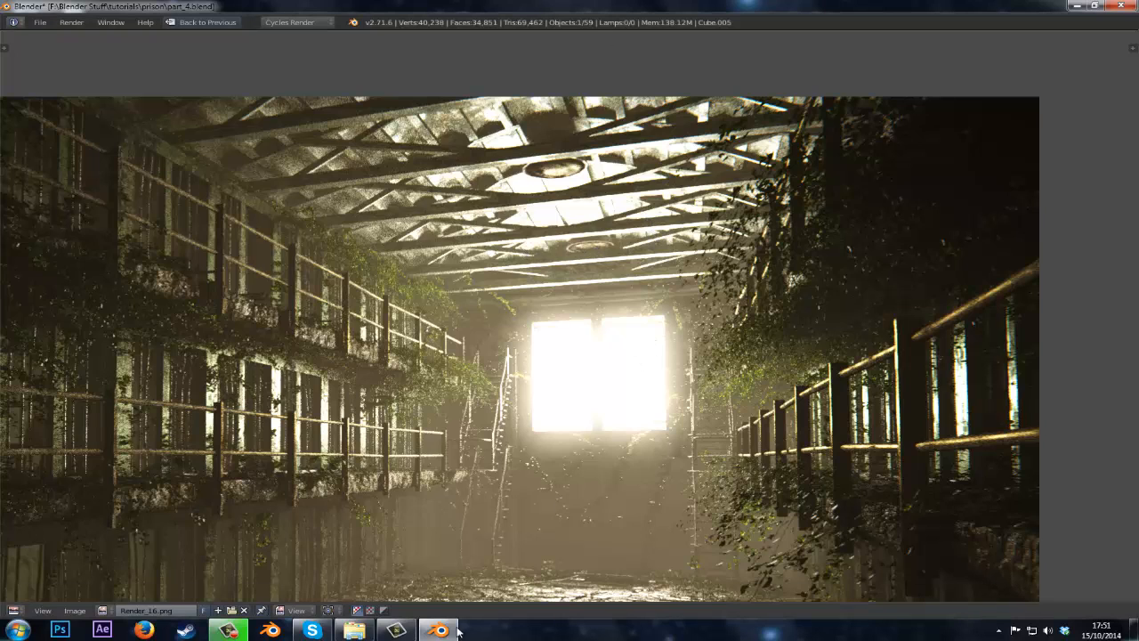
left_click(229, 630)
left_click(413, 428)
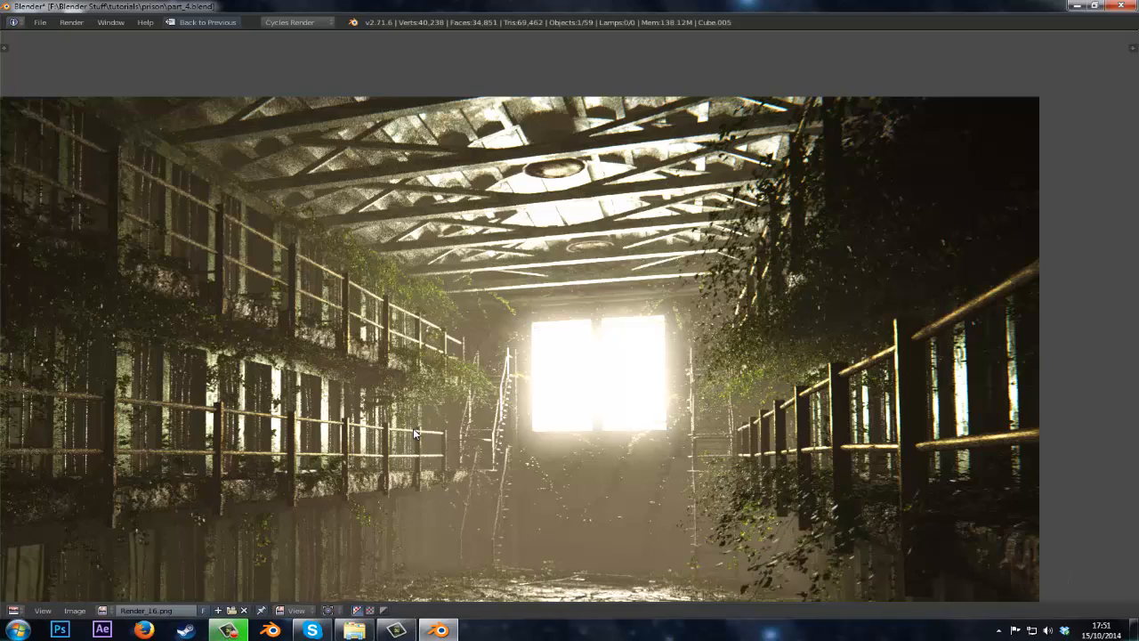
key("Escape")
key("ctrl+s")
left_click(413, 427)
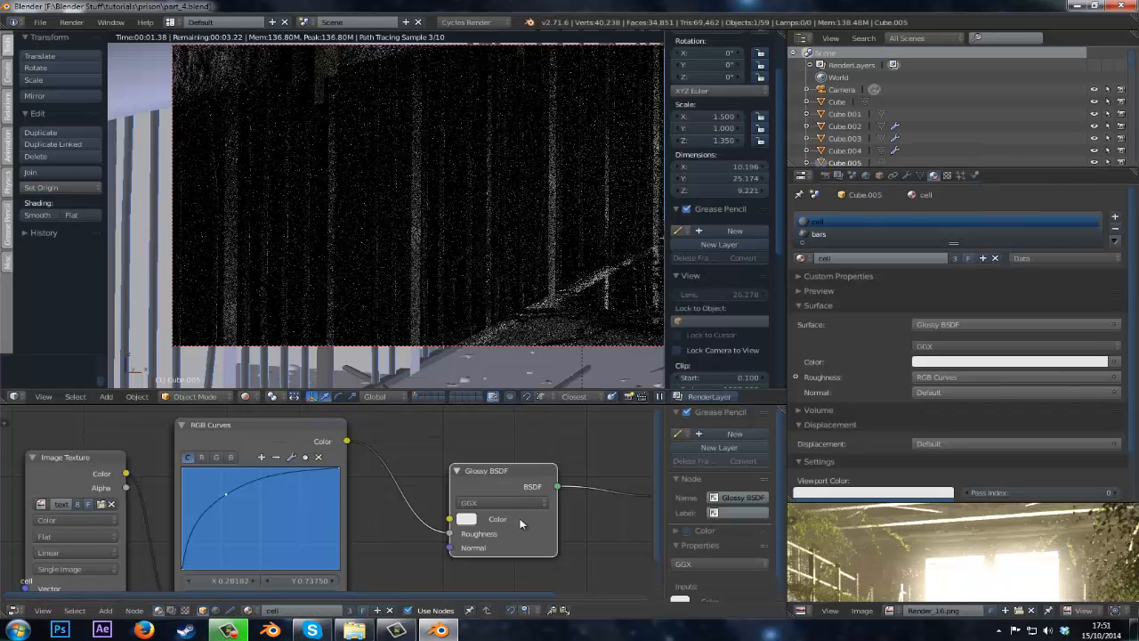
Set the Glossy BSDF color to a dark olive green of about R 0.317, G 0.340, B 0.146.
left_click(465, 519)
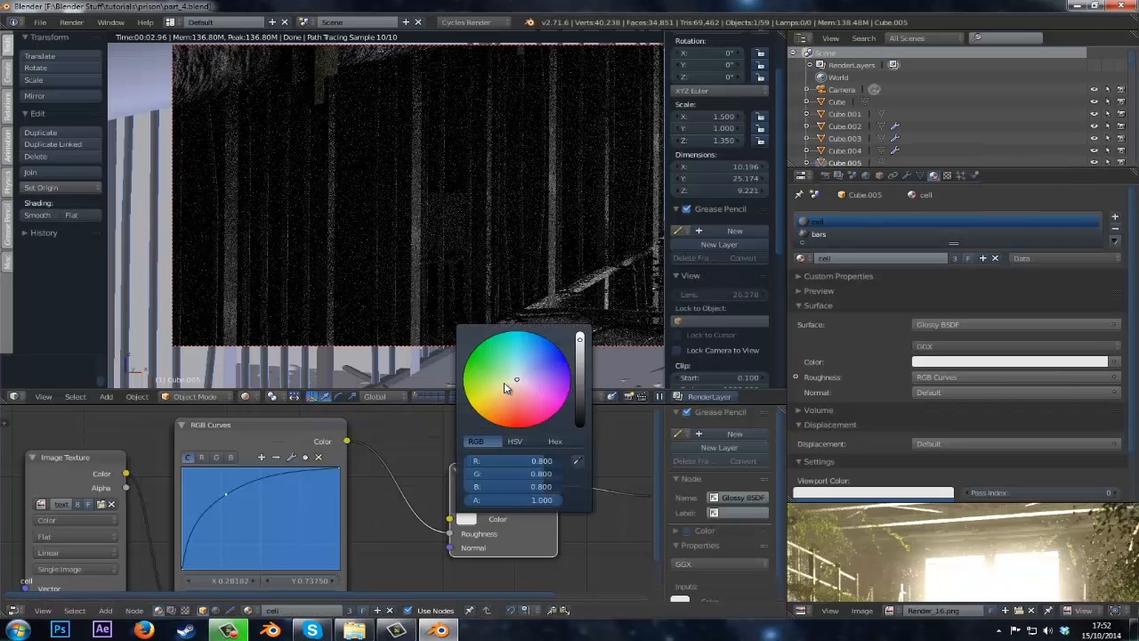
left_click(501, 382)
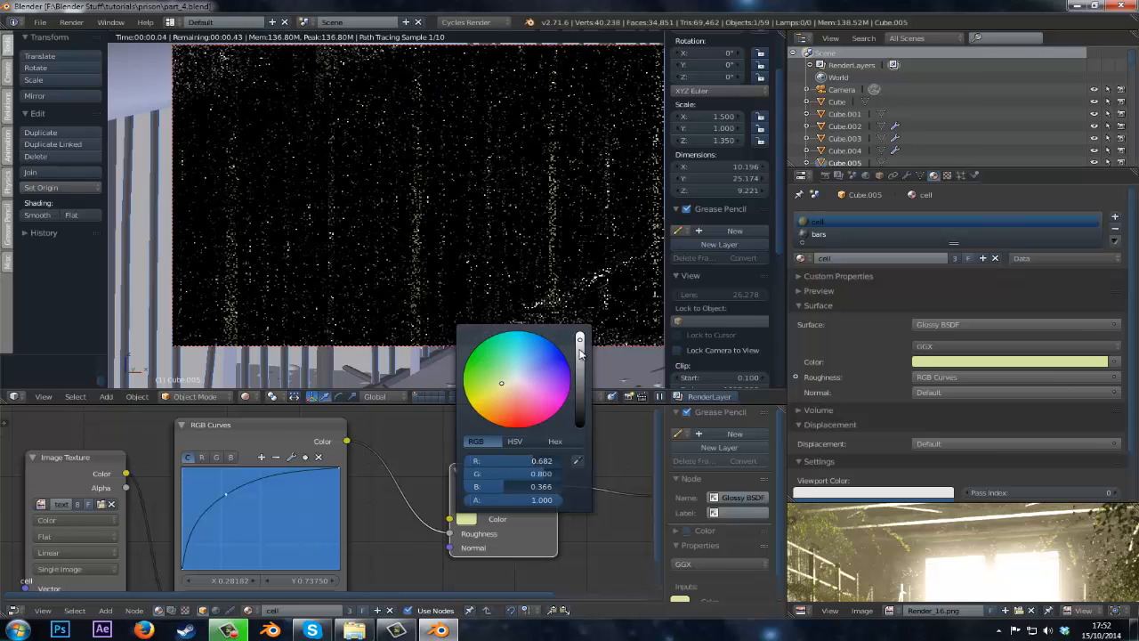
left_click_drag(580, 353, 586, 382)
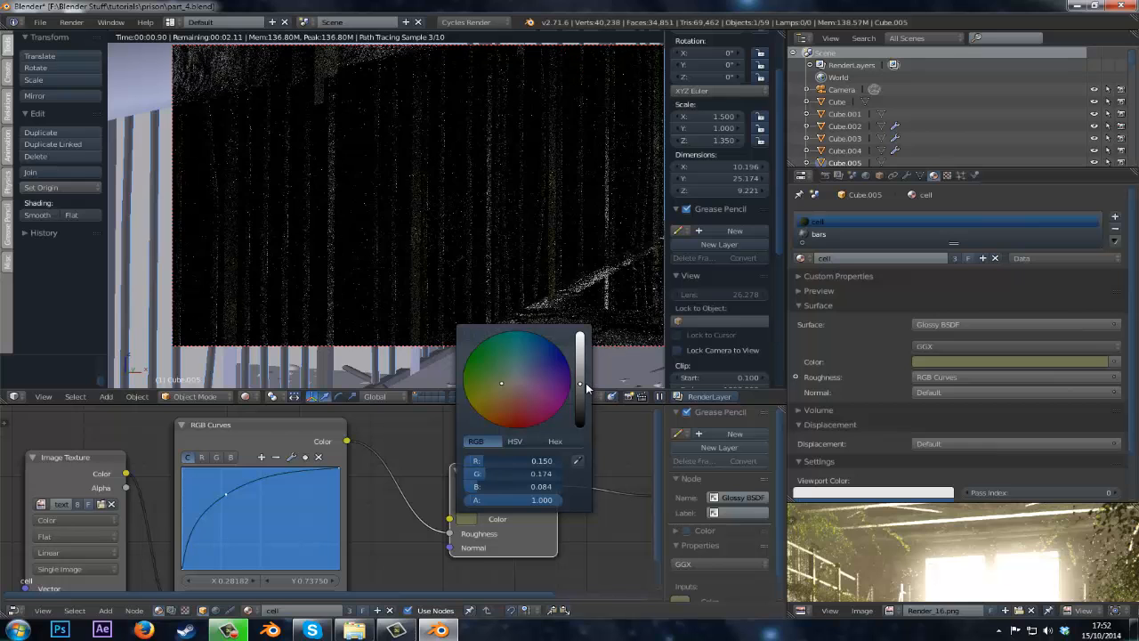
left_click_drag(578, 376, 579, 367)
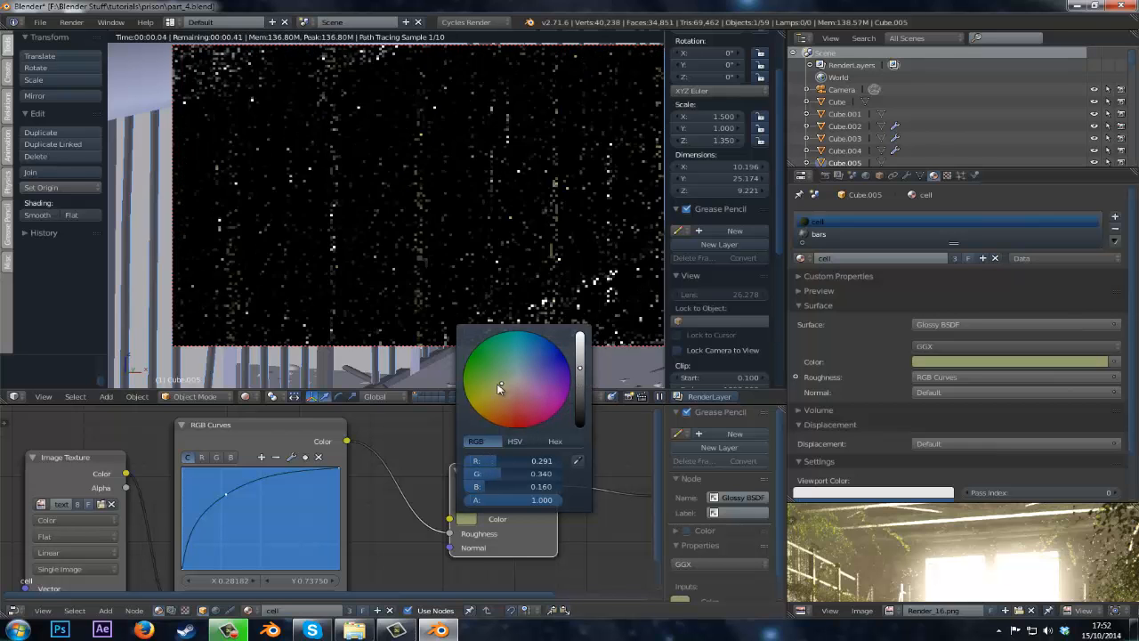
left_click_drag(502, 383, 500, 386)
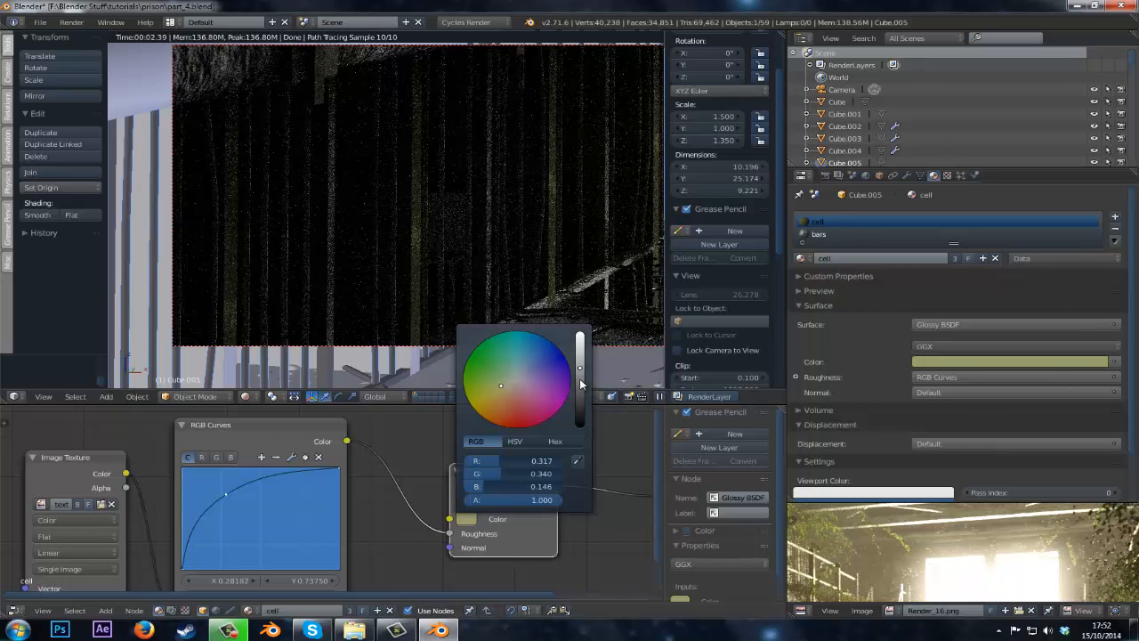
left_click_drag(580, 374, 580, 366)
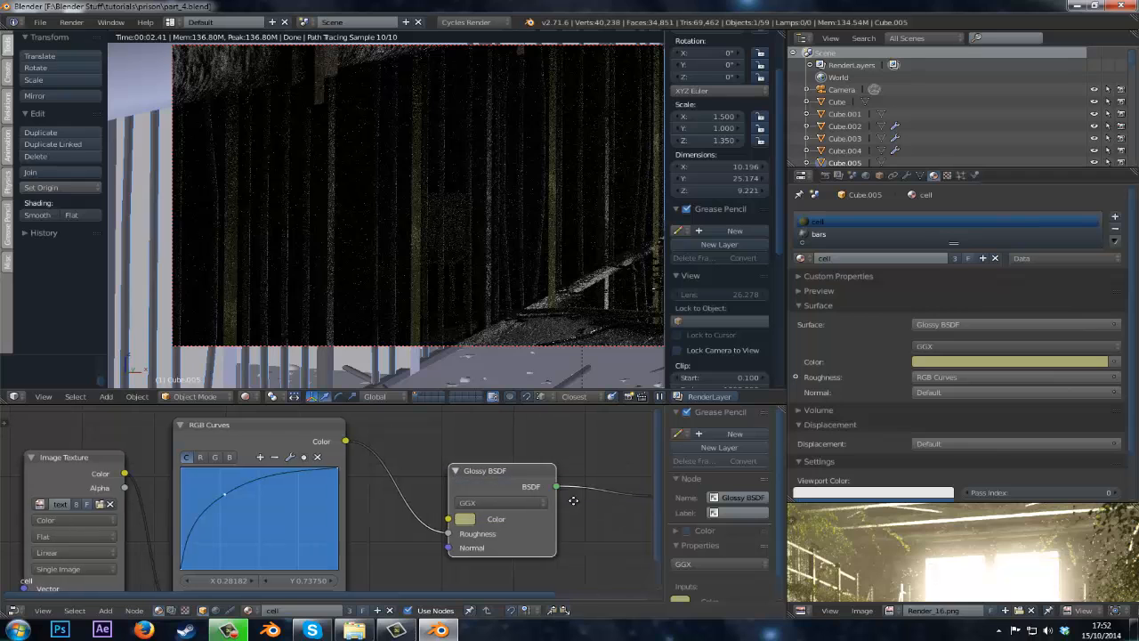
Connect the Image Texture color output to the Material Output Displacement input.
key("Home")
middle_click_drag(464, 481, 445, 477)
left_click_drag(488, 474, 545, 476)
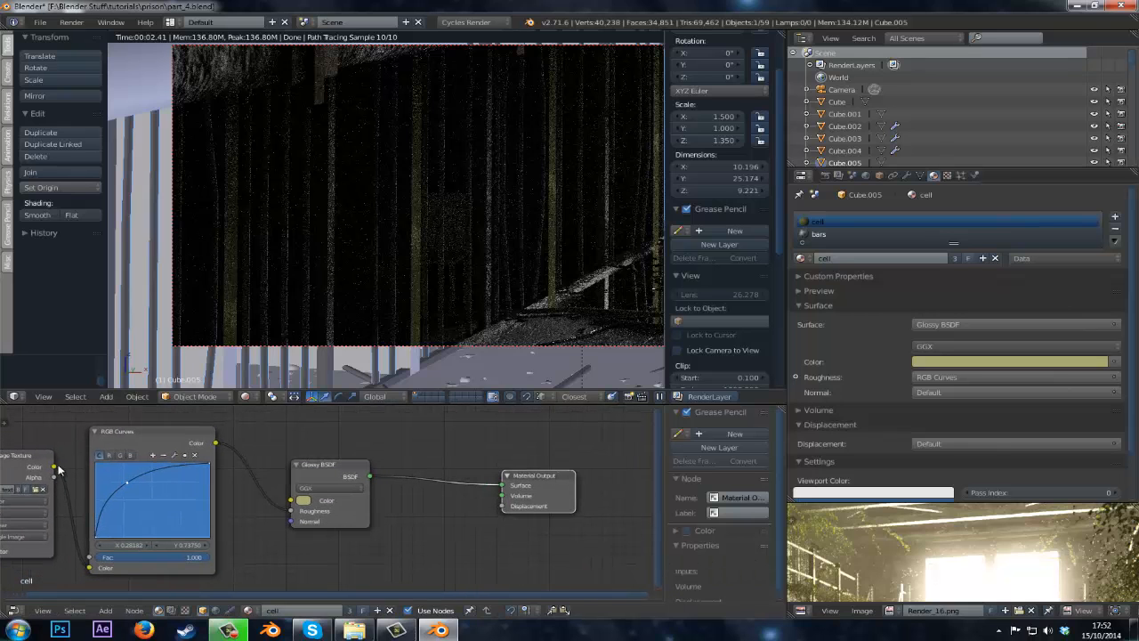
left_click_drag(55, 467, 505, 505)
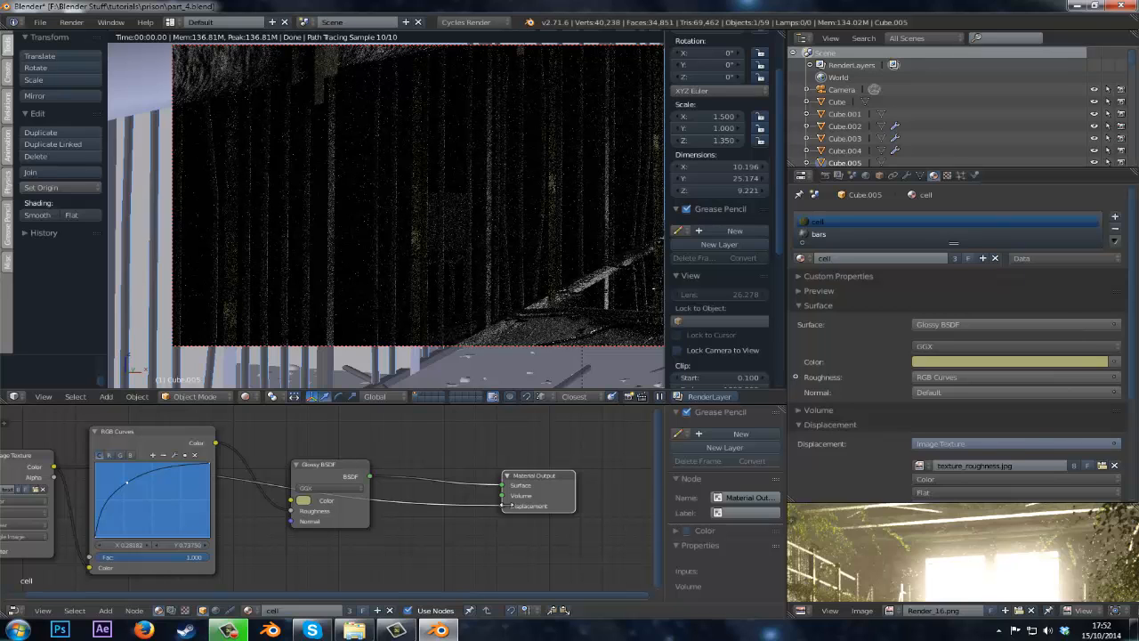
left_click_drag(539, 480, 595, 469)
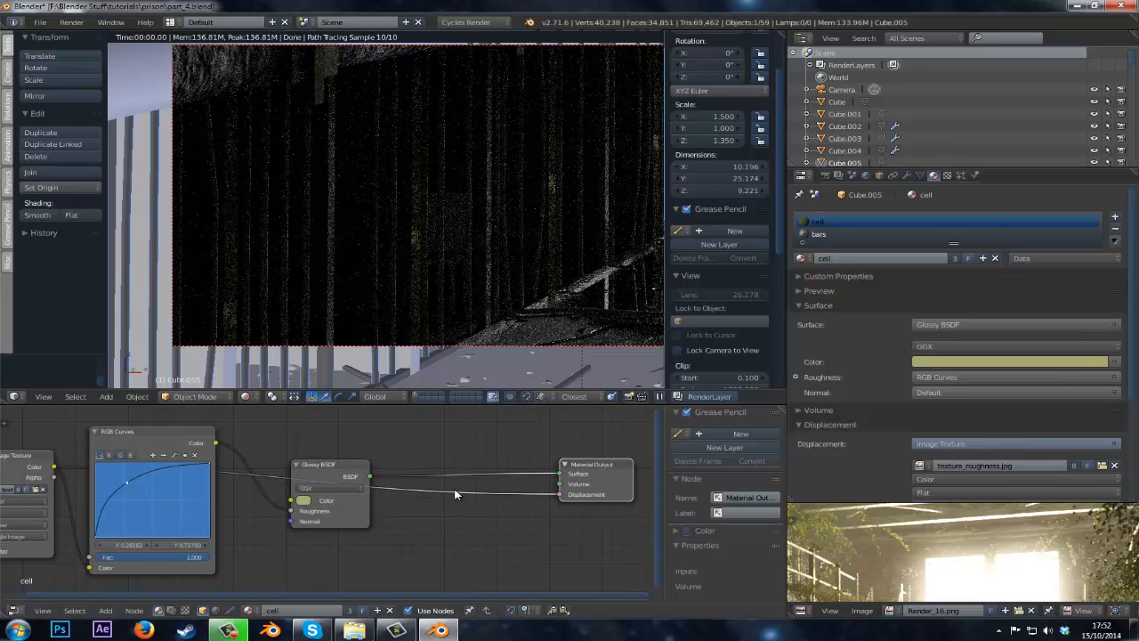
Insert a Bright/Contrast node into the displacement link between Image Texture and Material Output.
key("shift+a")
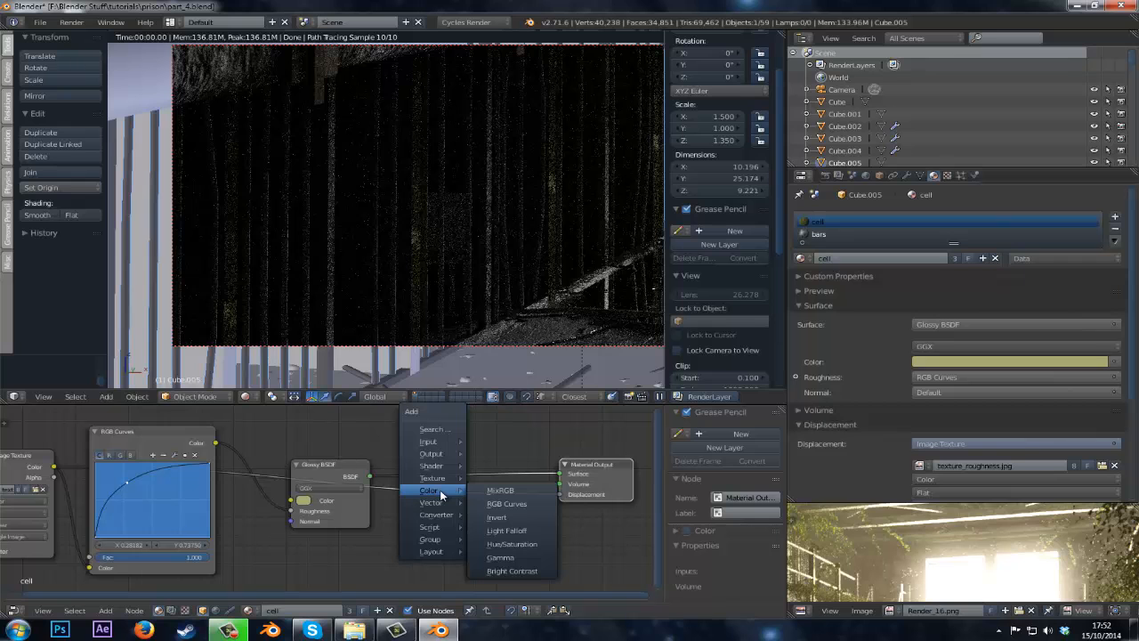
mouse_move(436, 491)
left_click(502, 570)
left_click(435, 530)
Set the Bright/Contrast node's contrast to -0.5.
scroll(450, 533, "up", 1)
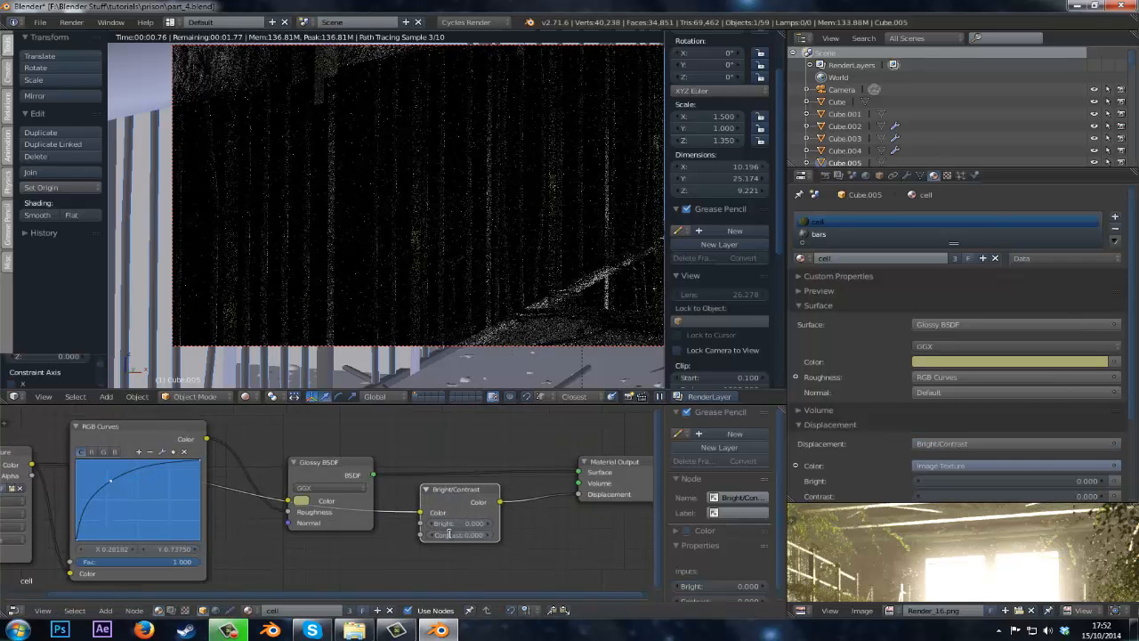
left_click(450, 534)
type(".")
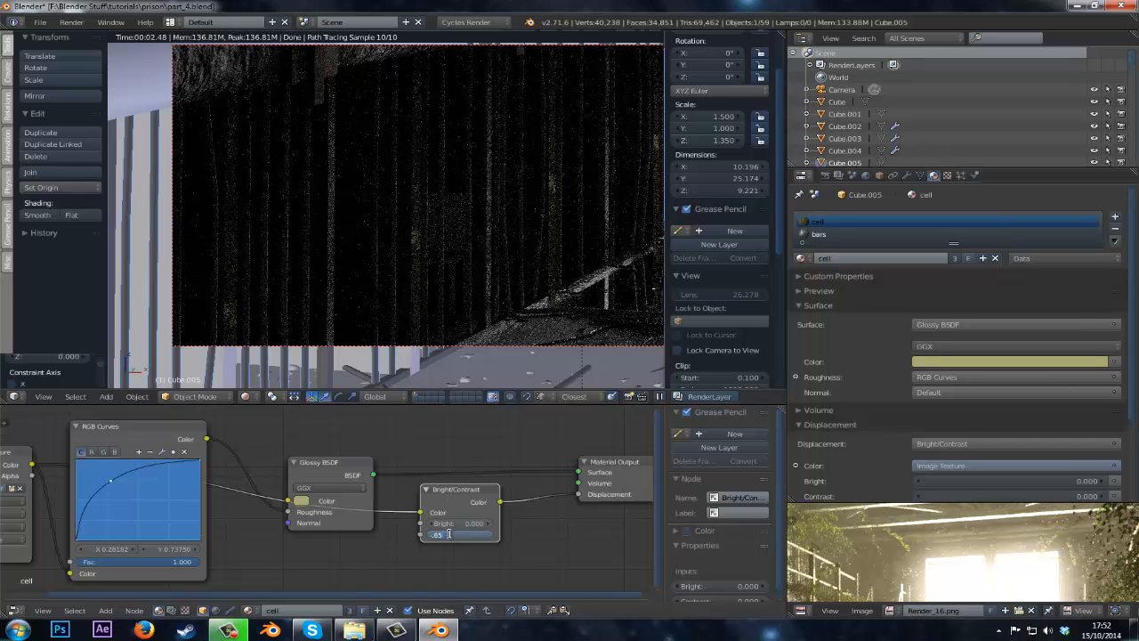
type("5")
key("Return")
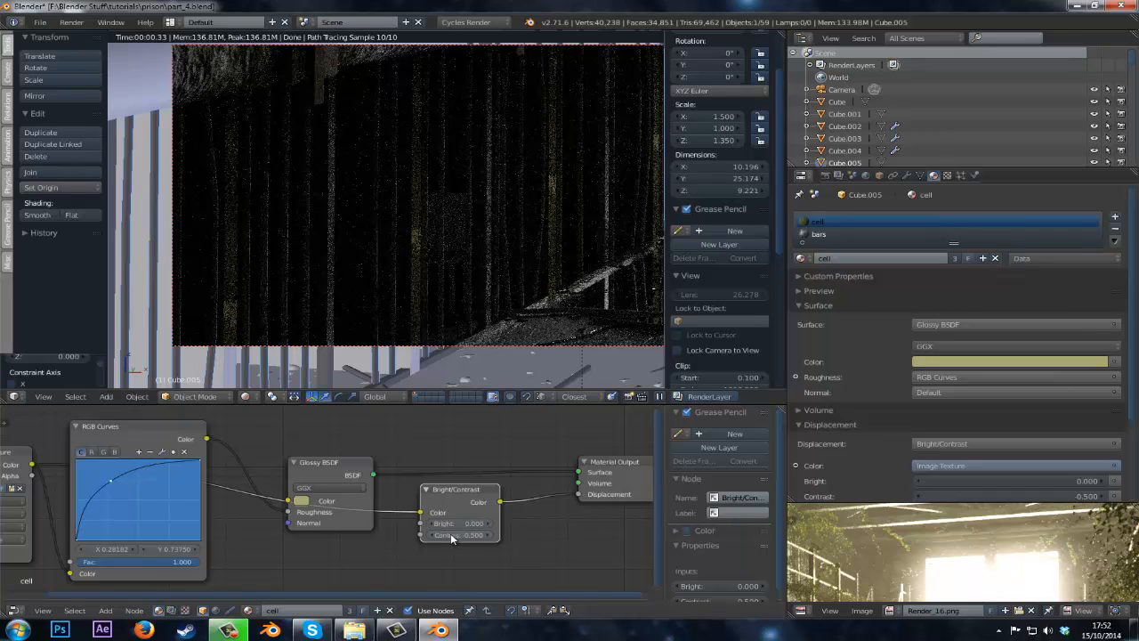
View the render preview maximized to compare the result, then restore the layout.
scroll(490, 204, "down", 1)
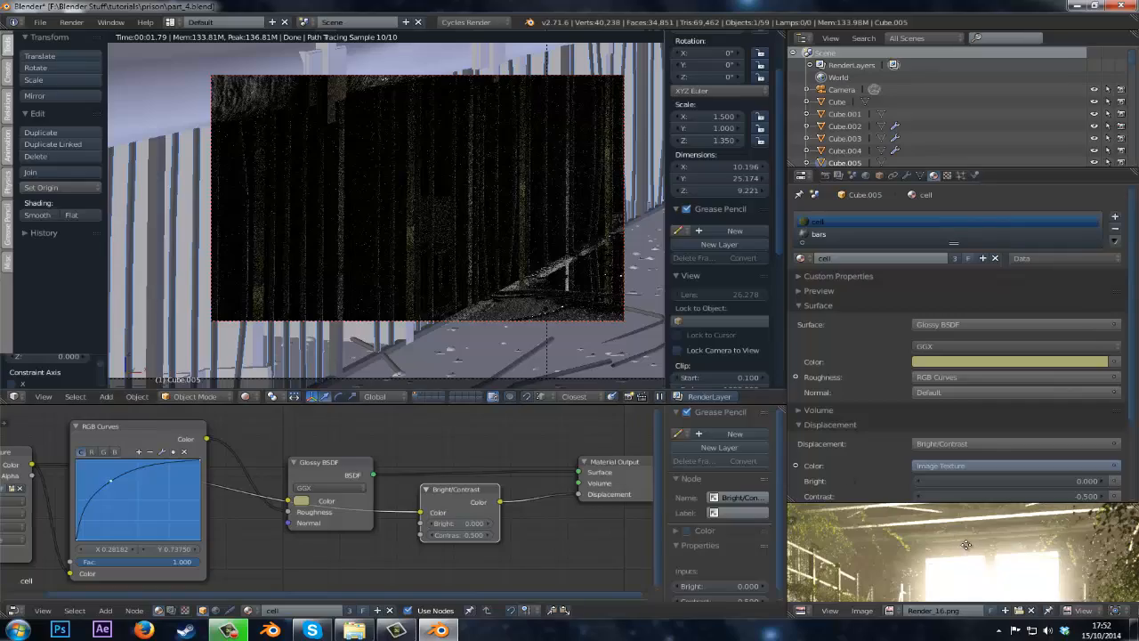
middle_click_drag(875, 554, 874, 540)
key("shift+space")
middle_click_drag(445, 451, 667, 310)
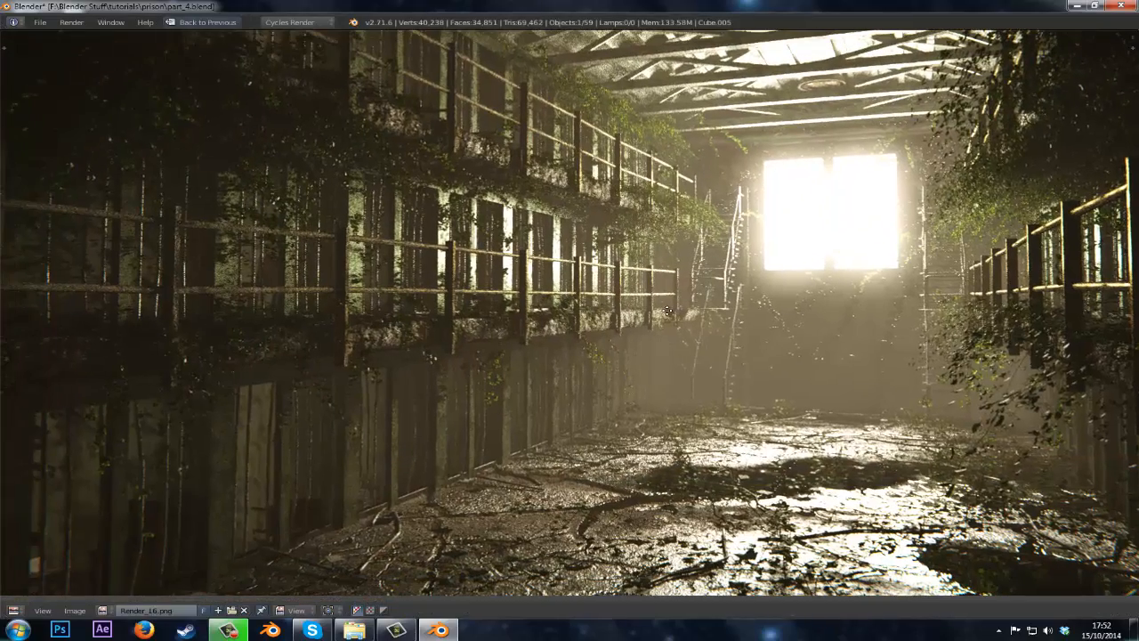
key("shift+space")
key("Home")
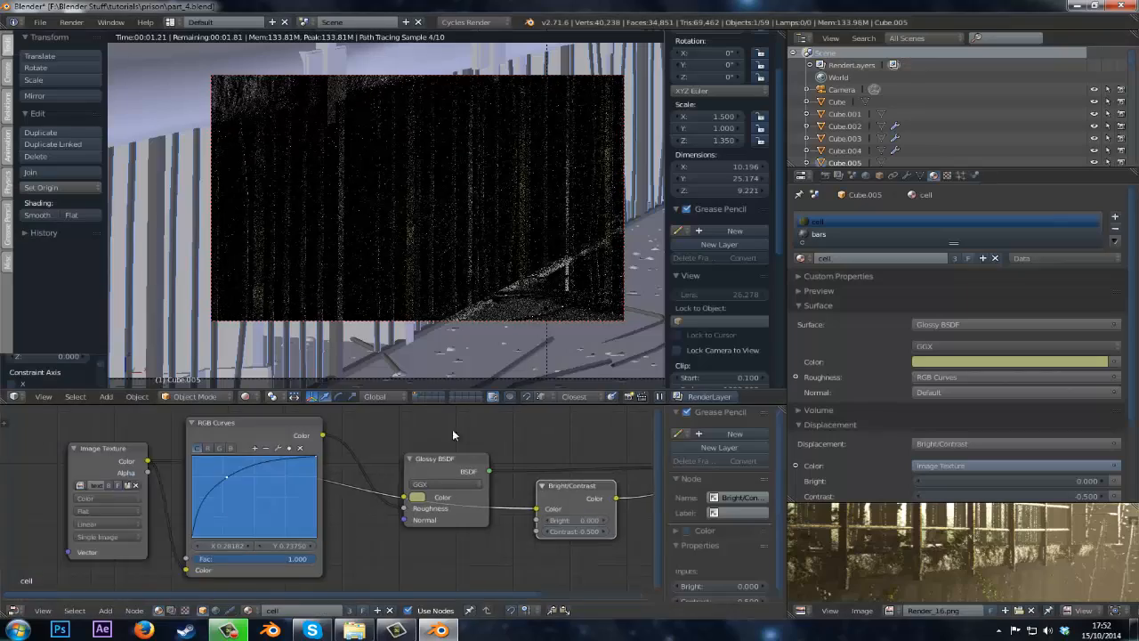
Check which faces of the cell object use the cell material in edit mode.
key("shift+z")
key("Tab")
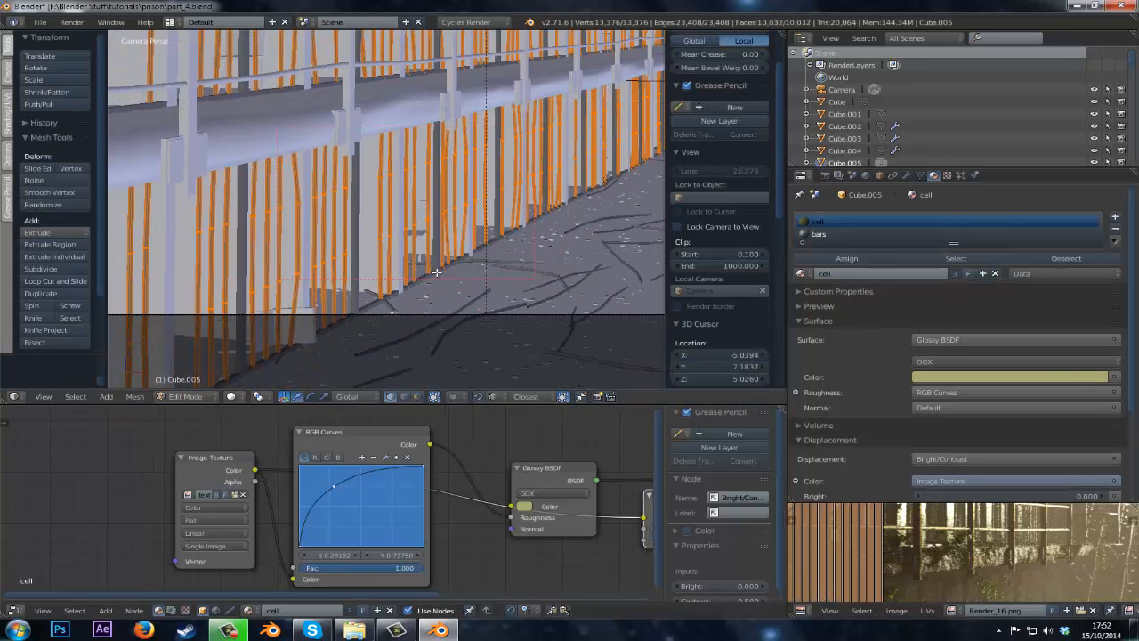
key("Tab")
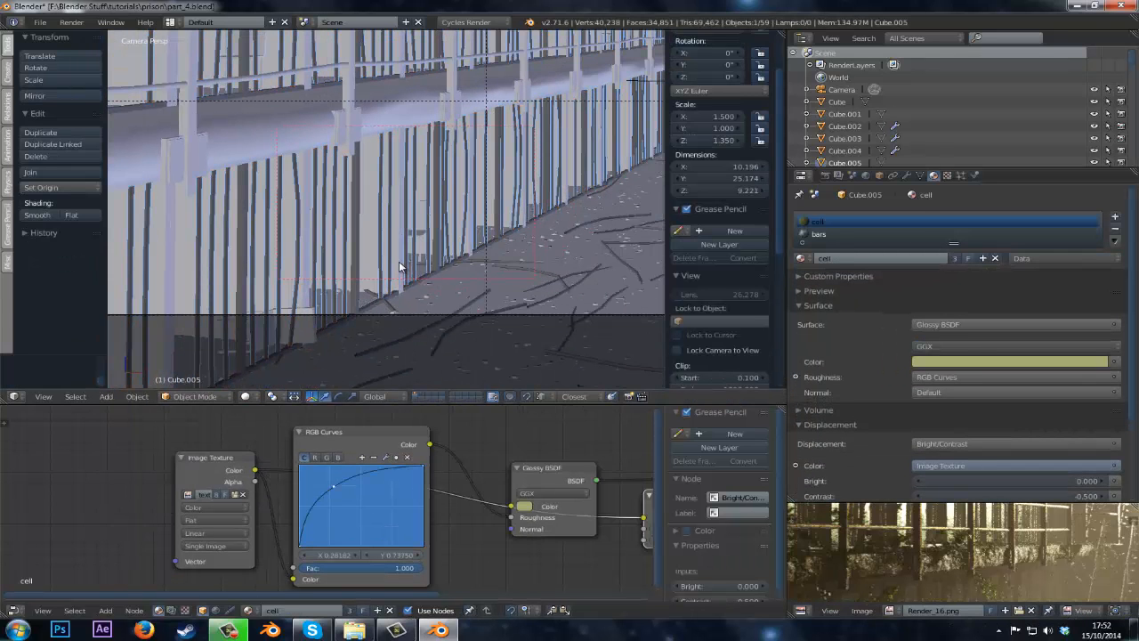
key("Tab")
key("Tab")
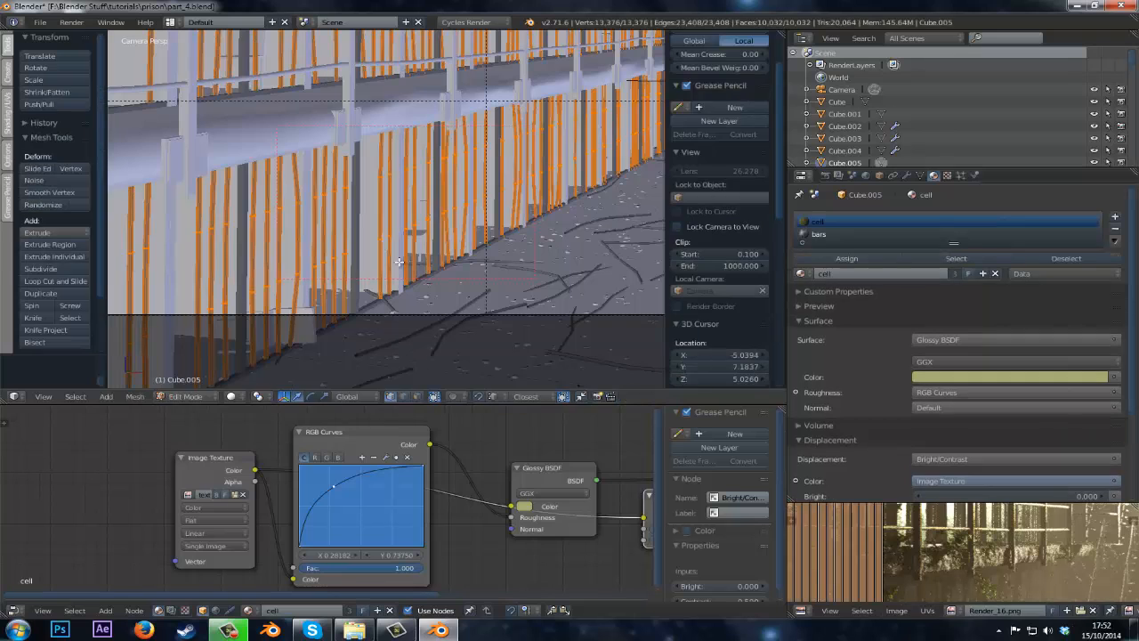
Select the cell frame object and make its cell material slot active.
right_click(399, 267)
key("z")
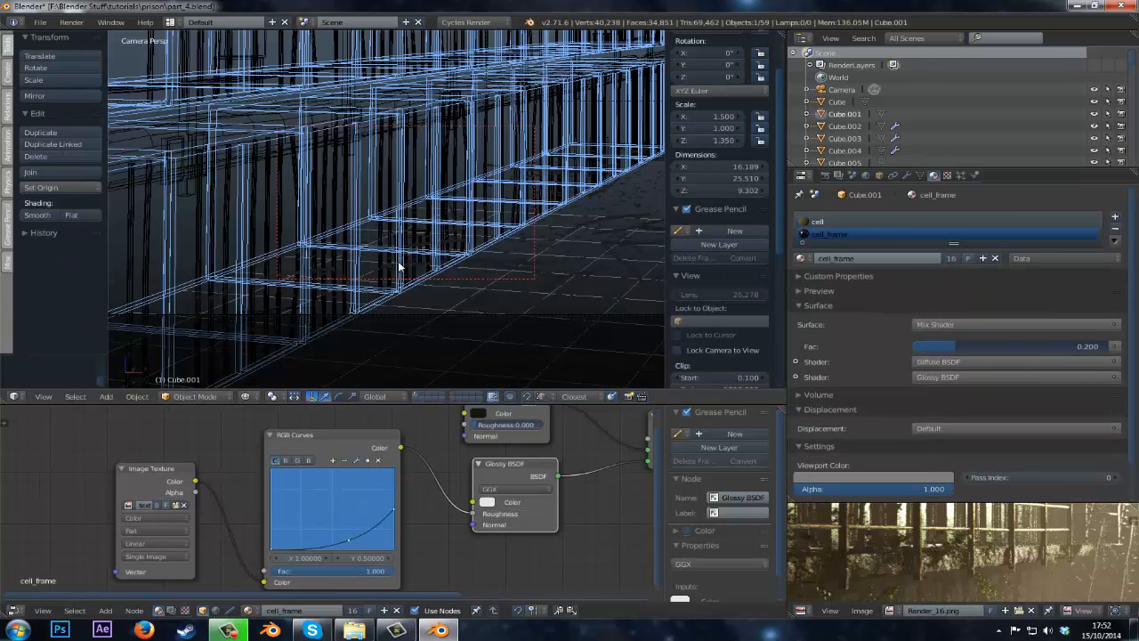
key("z")
left_click(859, 221)
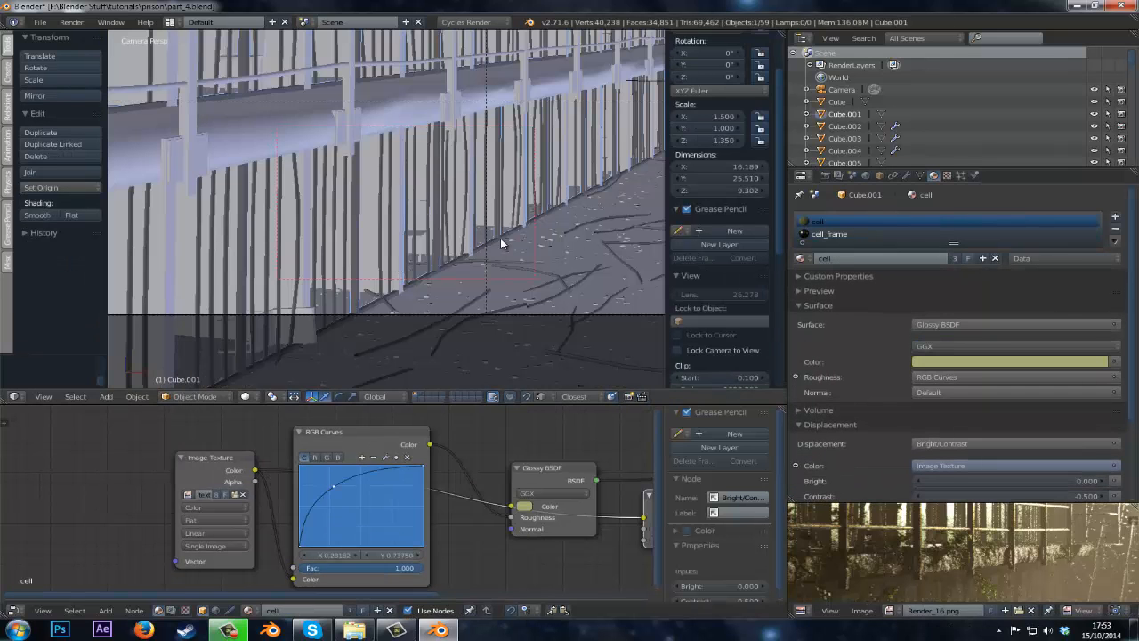
Add a Texture Coordinate node to the left of the cell material's Image Texture node.
left_click(247, 396)
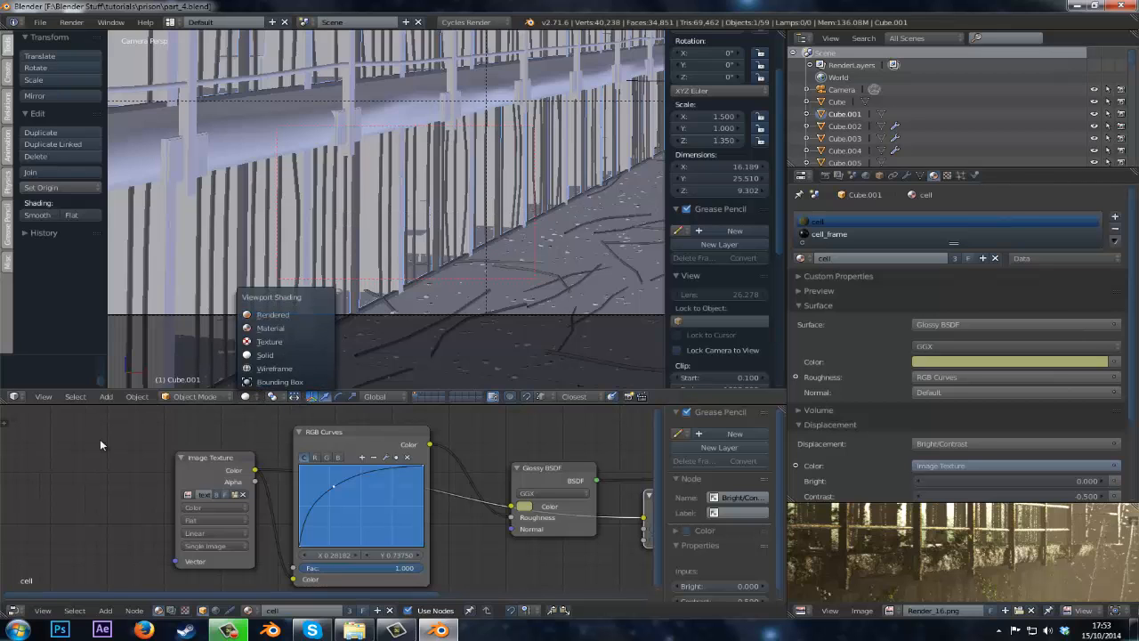
mouse_move(100, 438)
middle_mouse_down()
mouse_move(139, 465)
mouse_move(221, 466)
middle_mouse_up()
left_click_drag(326, 469, 290, 475)
scroll(90, 474, "left", 3, "ctrl")
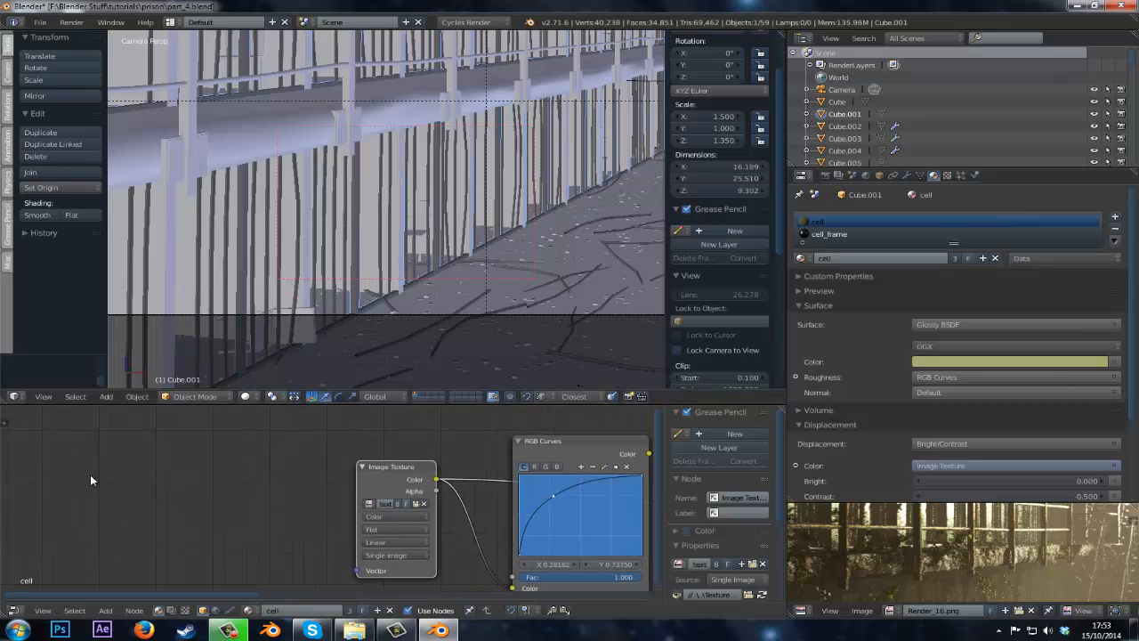
key("shift+a")
mouse_move(77, 473)
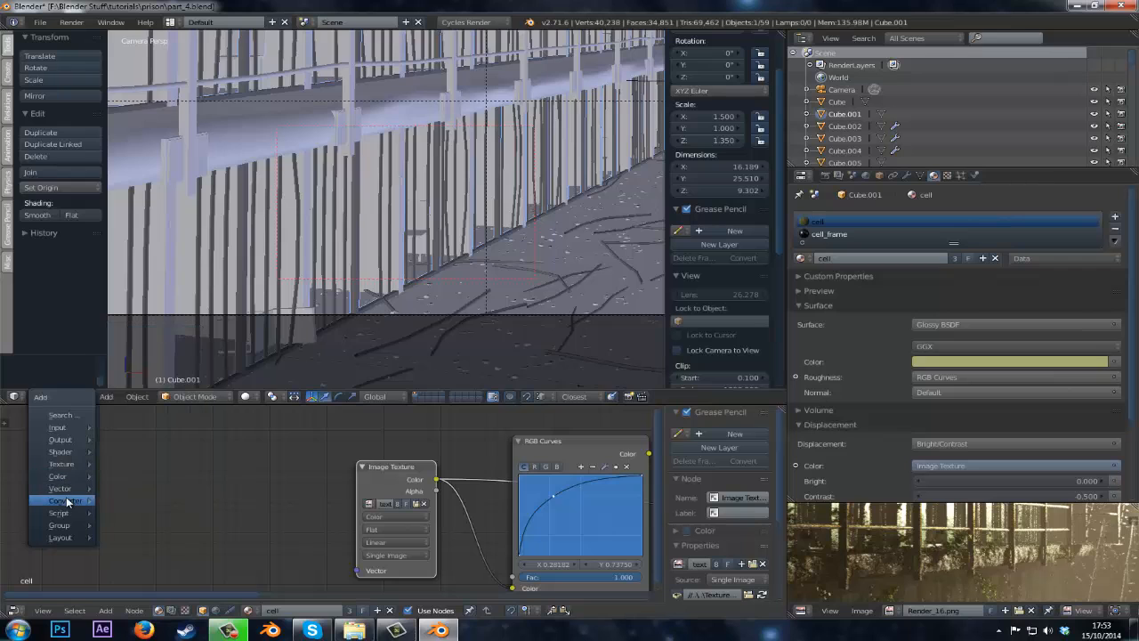
mouse_move(71, 428)
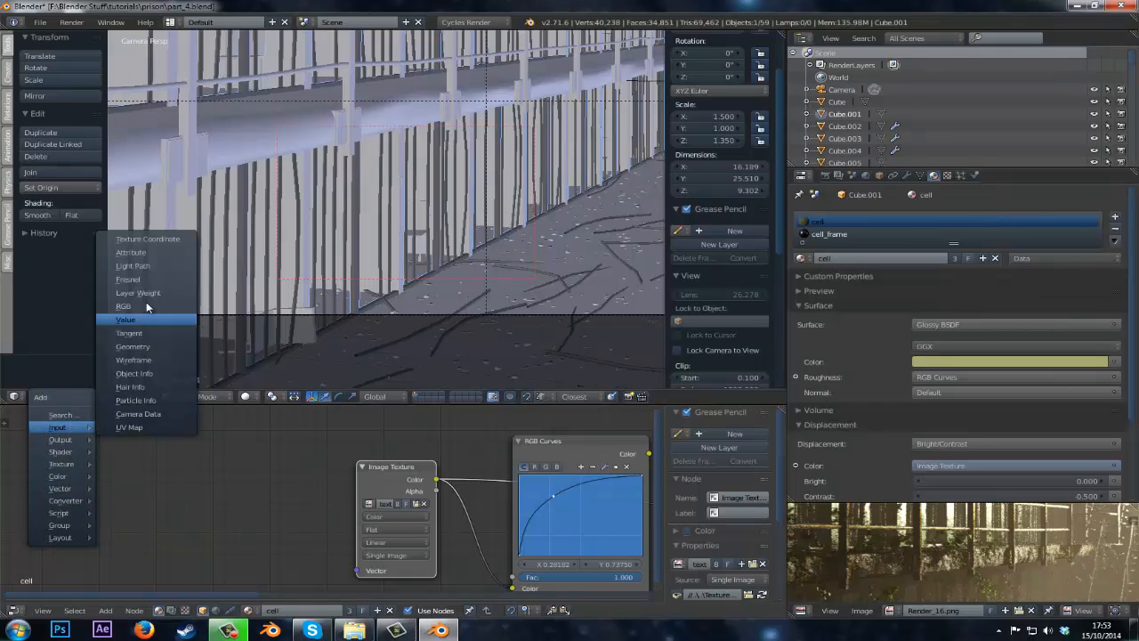
left_click(150, 239)
left_click(80, 448)
Add a Mapping node next to the Texture Coordinate node.
key("shift+a")
mouse_move(226, 500)
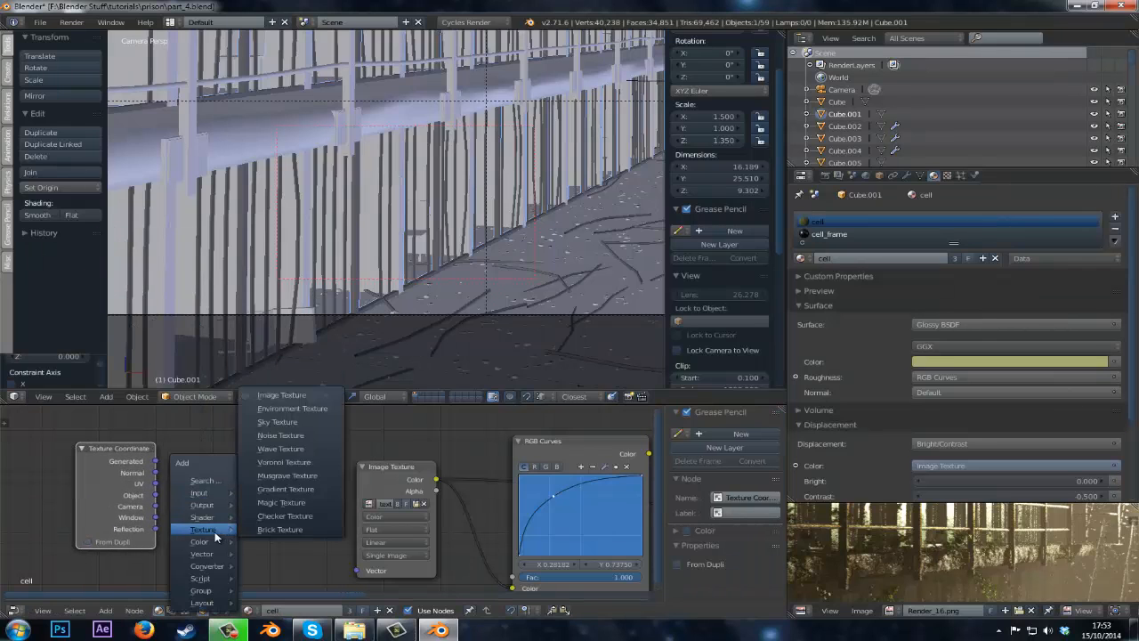
left_click(272, 492)
left_click(116, 440)
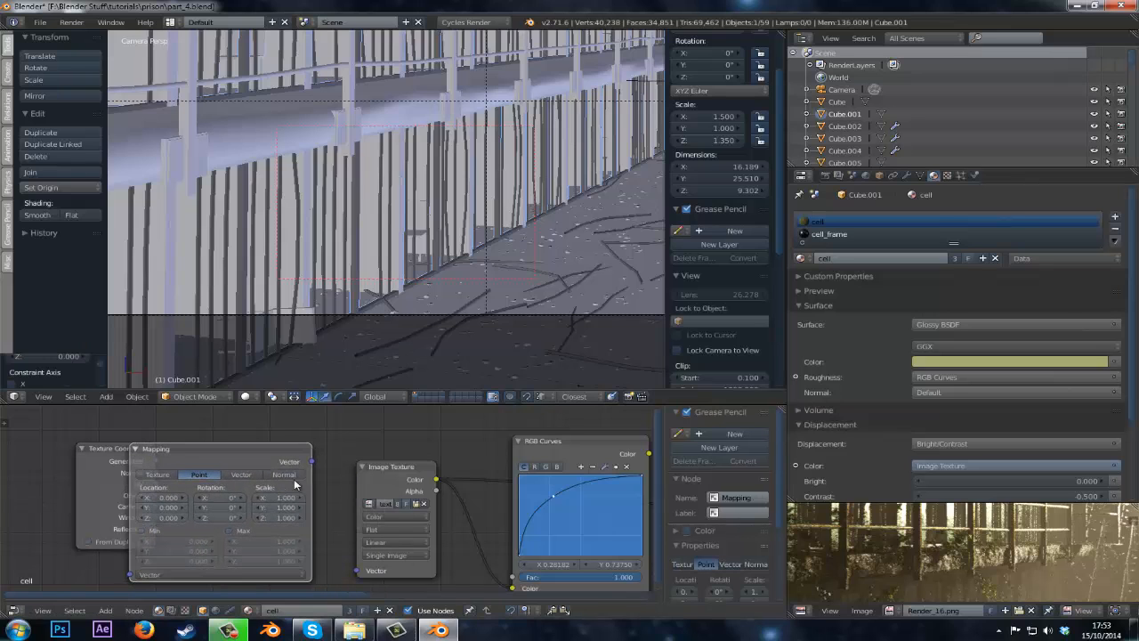
Route the Texture Coordinate UV through the Mapping node into the Image Texture Vector, with scale 0.5.
left_click_drag(364, 574, 362, 573)
middle_click_drag(354, 564, 501, 552)
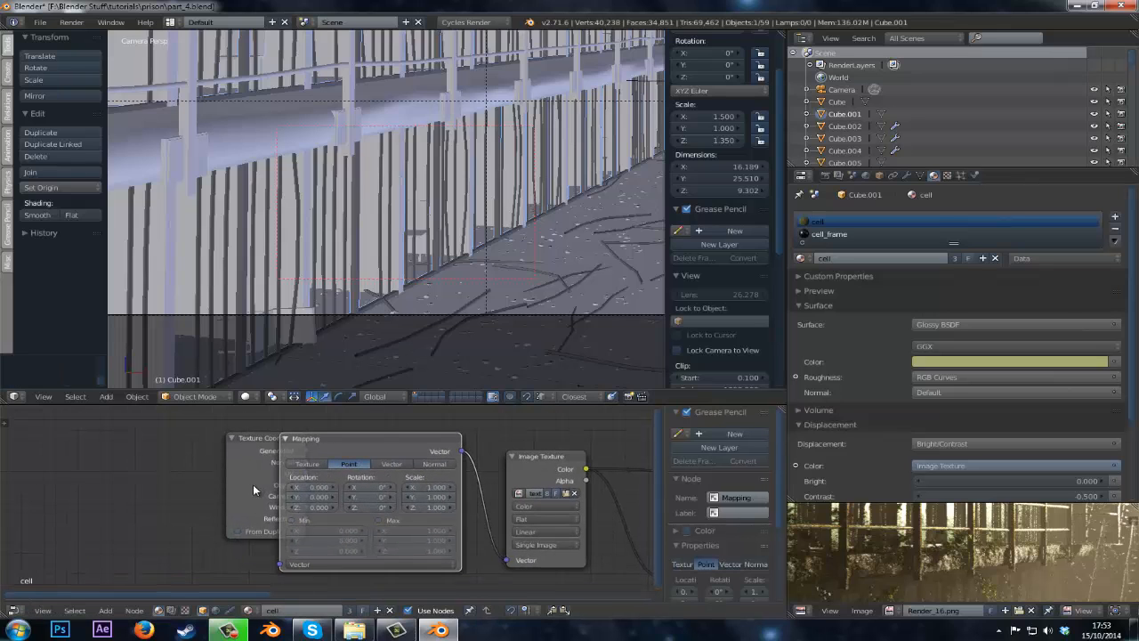
left_click_drag(253, 484, 281, 565)
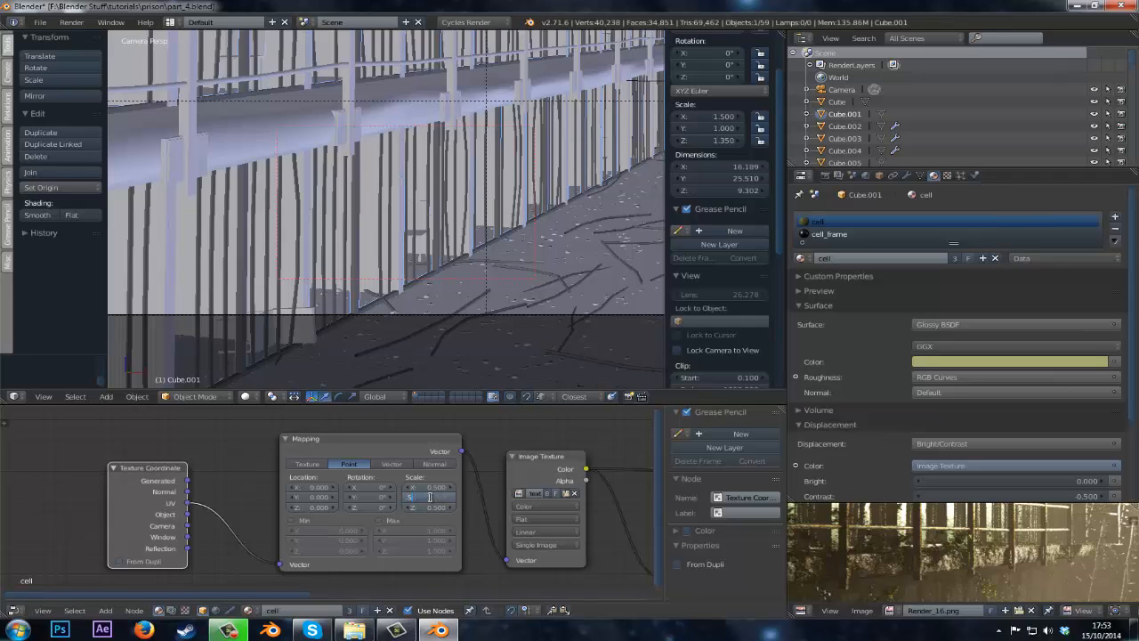
Switch the 3D viewport to rendered shading to preview the cell material.
left_click(246, 396)
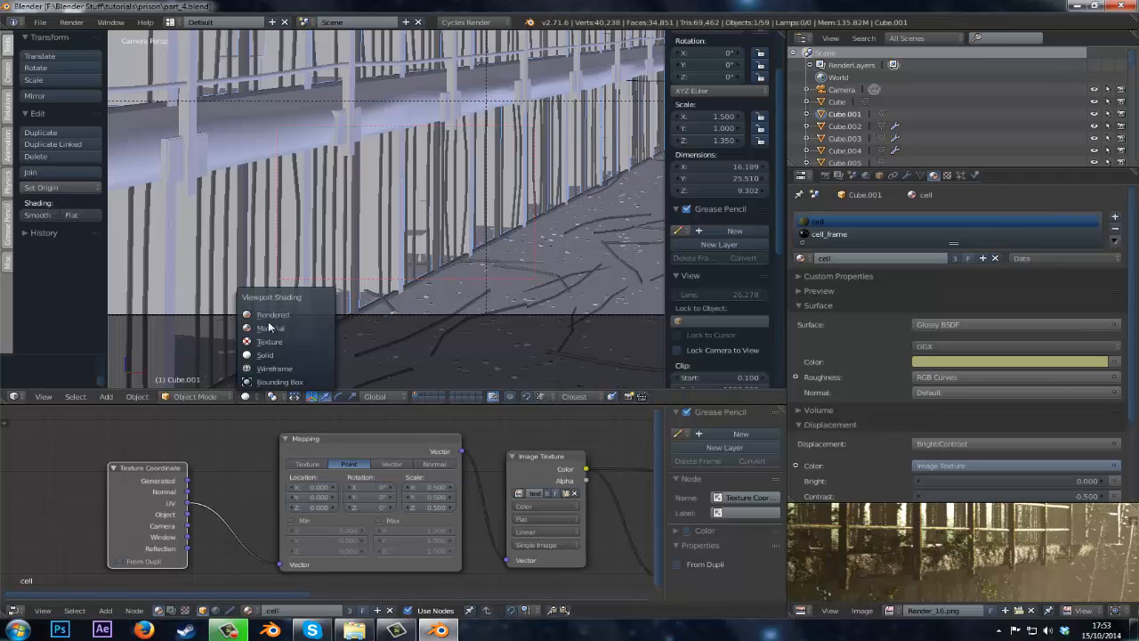
left_click(272, 316)
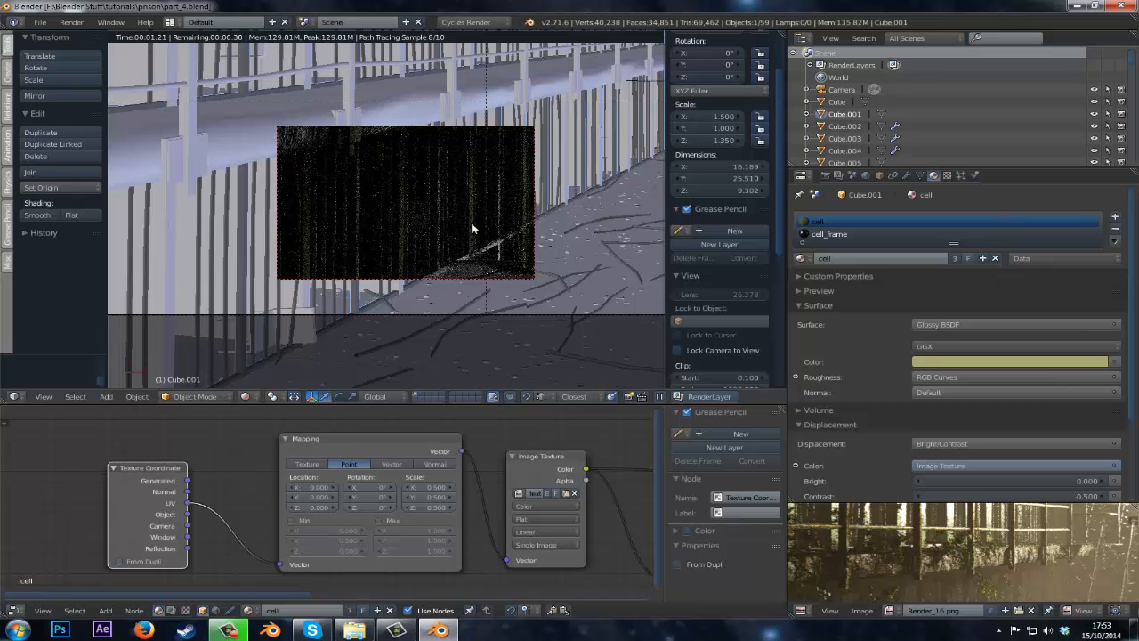
Lighten the cell material's Glossy BSDF color to a pale, almost white tint.
mouse_move(658, 86)
left_mouse_down()
mouse_move(401, 247)
mouse_move(152, 314)
left_mouse_up()
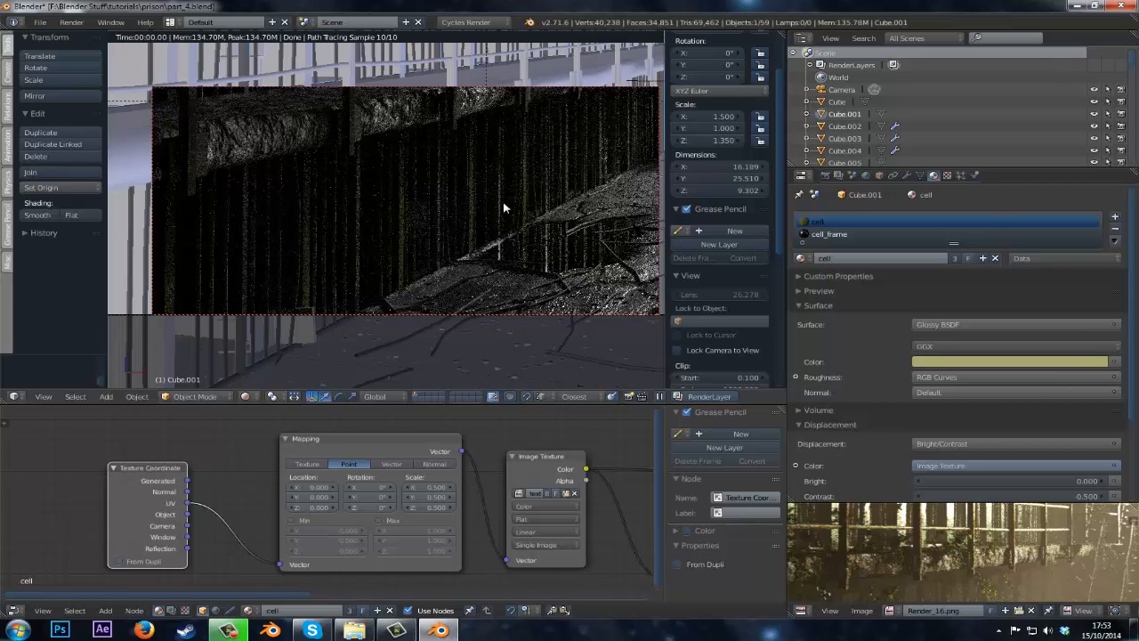
middle_click_drag(532, 457, 301, 425)
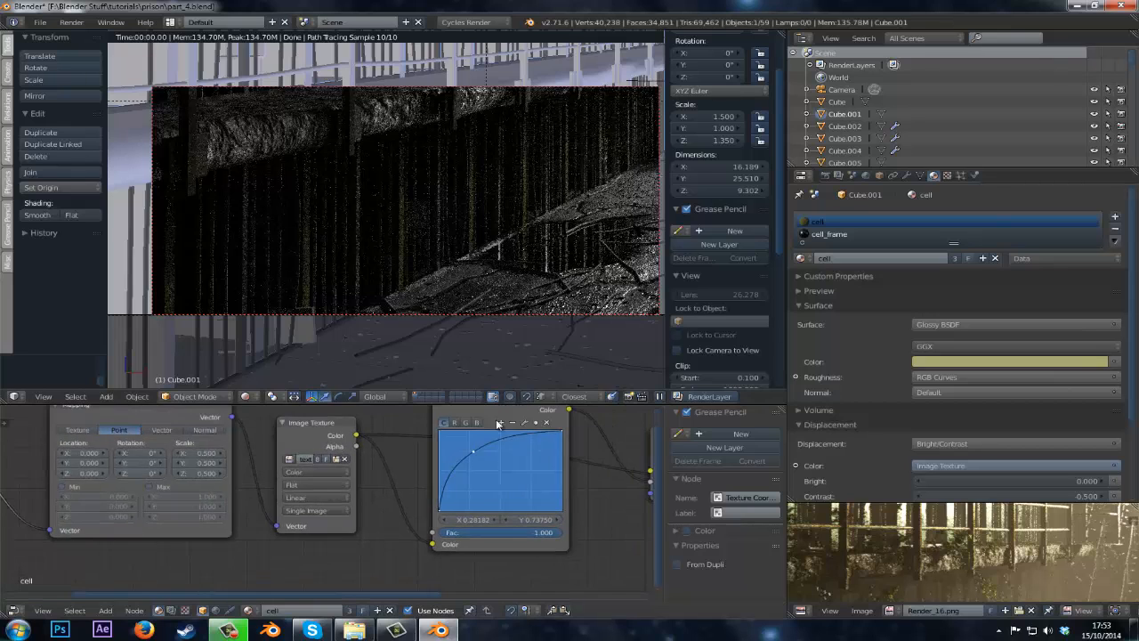
middle_click_drag(595, 429, 340, 485)
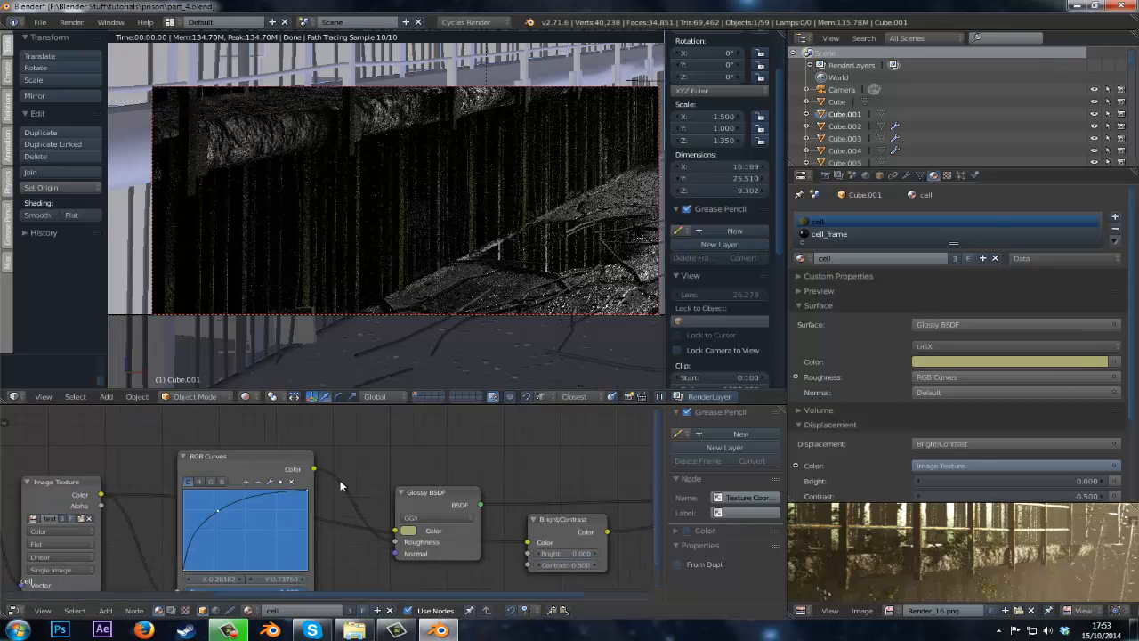
left_click_drag(431, 488, 422, 450)
left_click(409, 492)
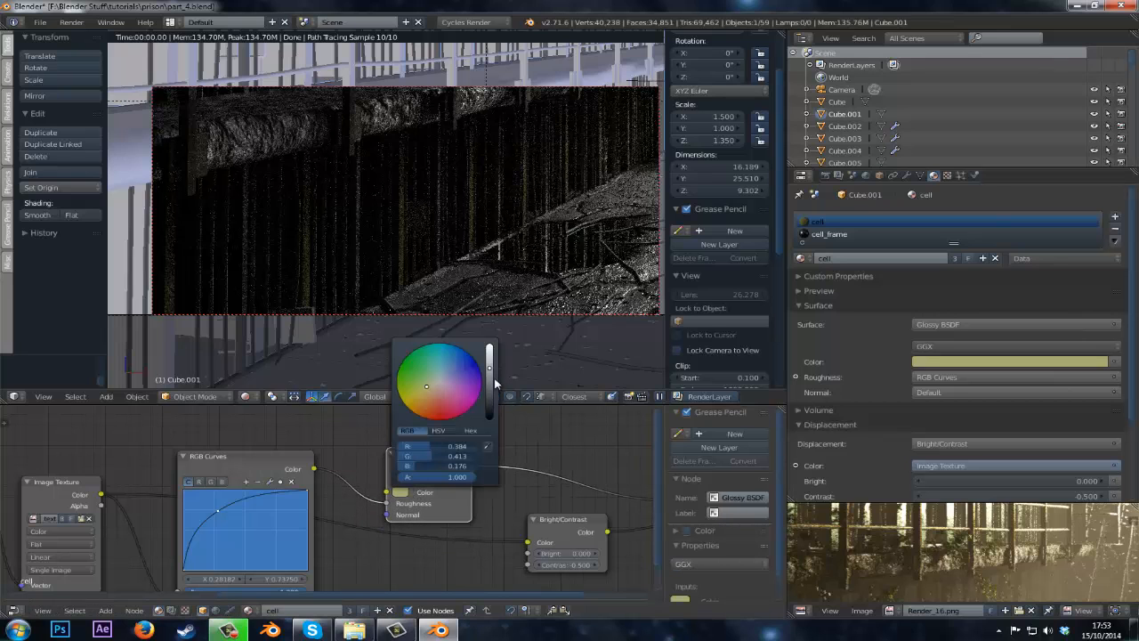
left_click_drag(492, 369, 493, 352)
left_click_drag(426, 384, 432, 381)
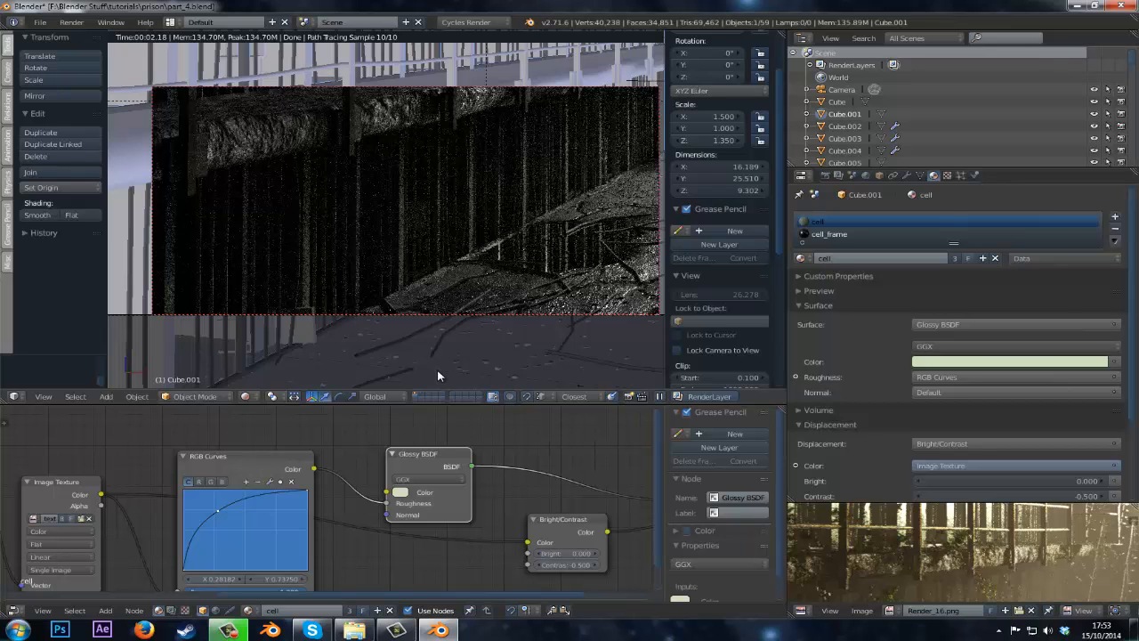
Examine the reference render image enlarged in the image editor.
scroll(928, 586, "down", 3)
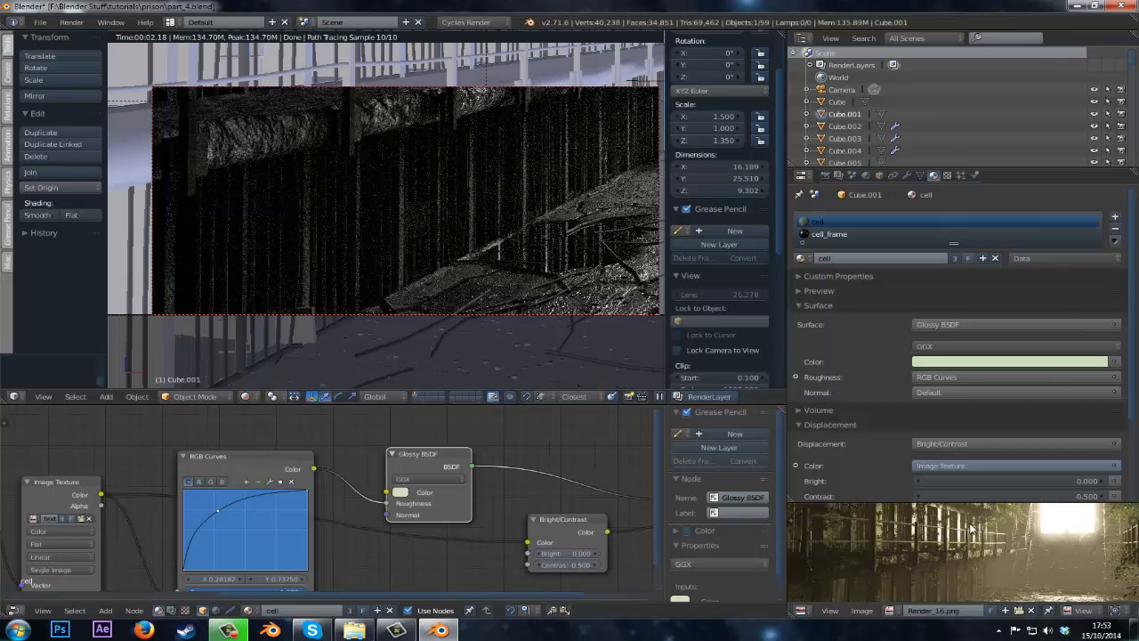
middle_click_drag(970, 552, 995, 603)
scroll(970, 531, "up", 2)
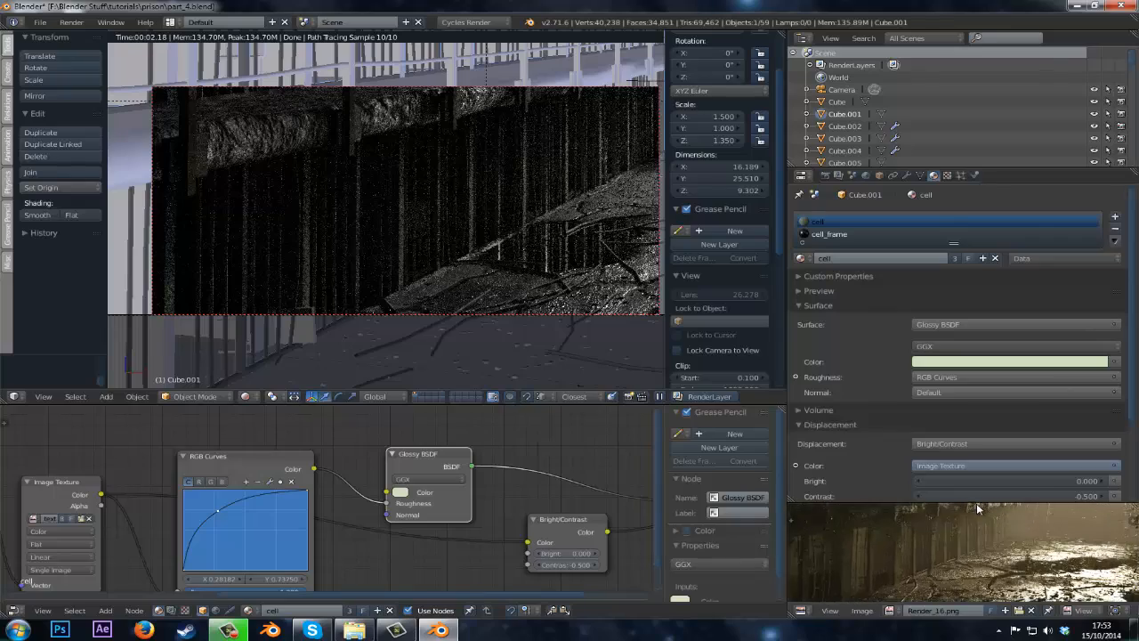
key("ctrl+Up")
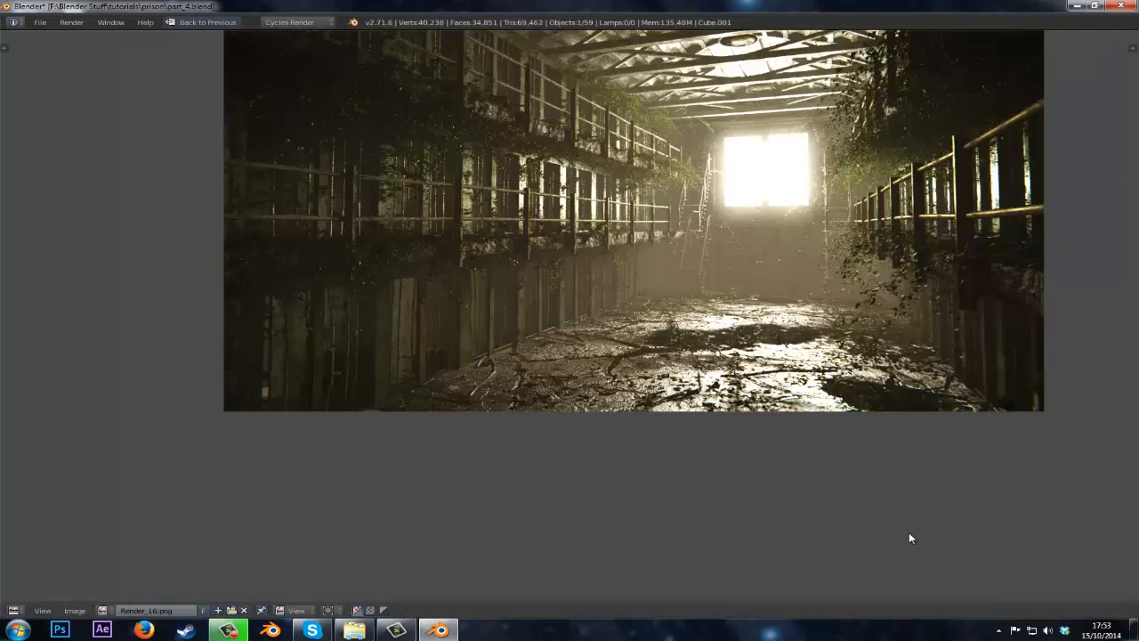
scroll(369, 355, "up", 4)
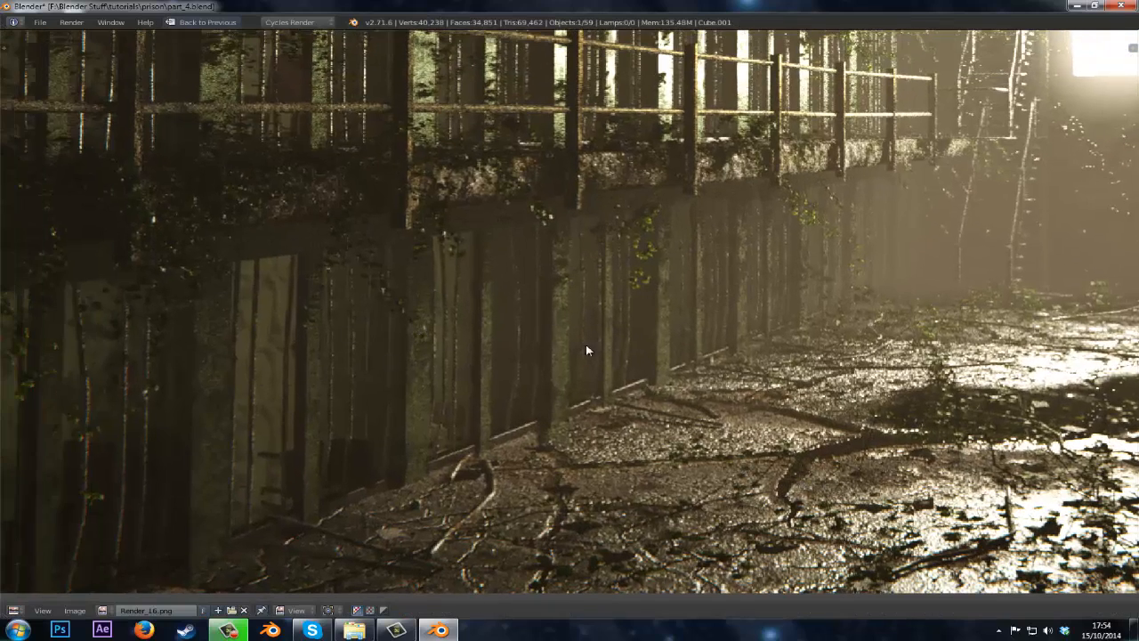
key("ctrl+Up")
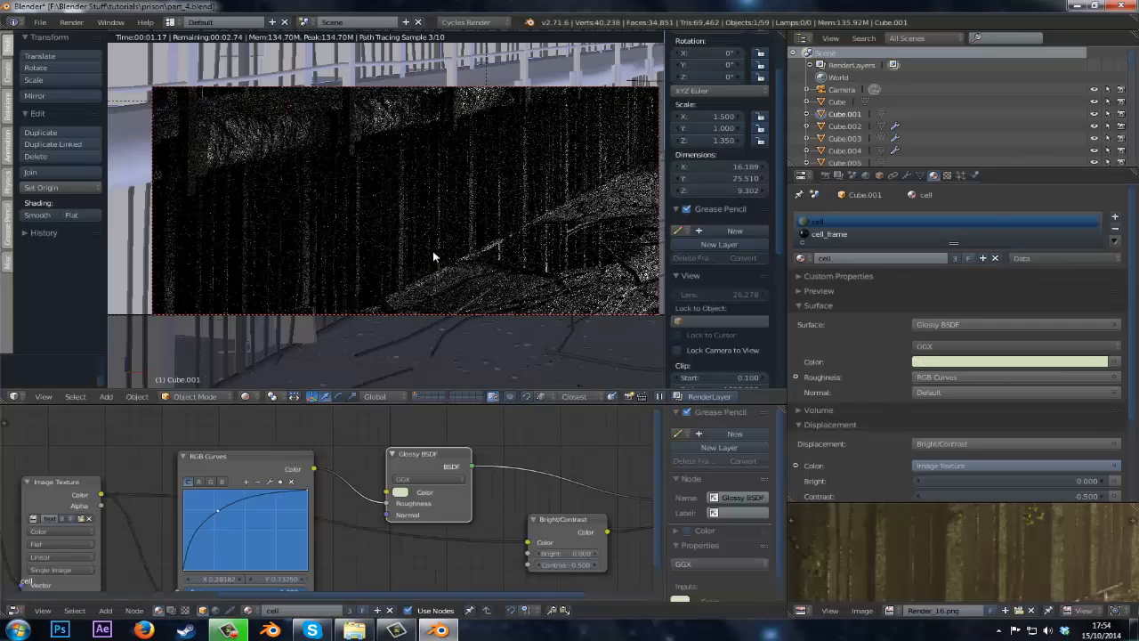
Return to the camera view and preview the cell material again in rendered viewport shading.
key("z")
key("z")
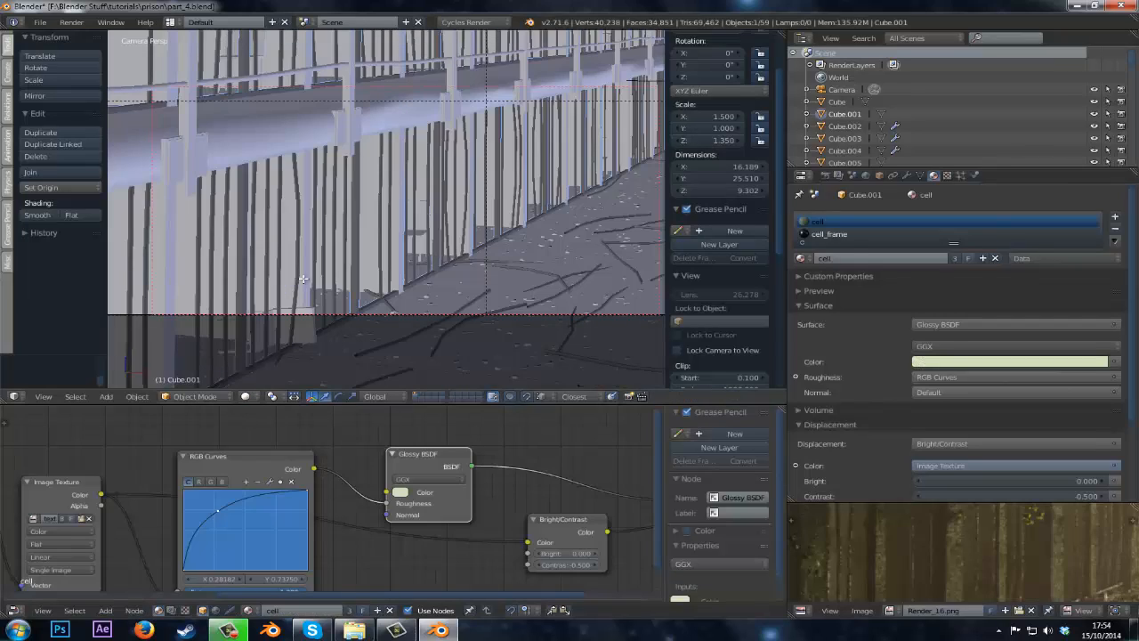
key("Tab")
middle_click_drag(311, 276, 294, 331)
key("Tab")
scroll(381, 254, "up", 3)
scroll(380, 255, "up", 6)
key("KP_0")
left_click(243, 397)
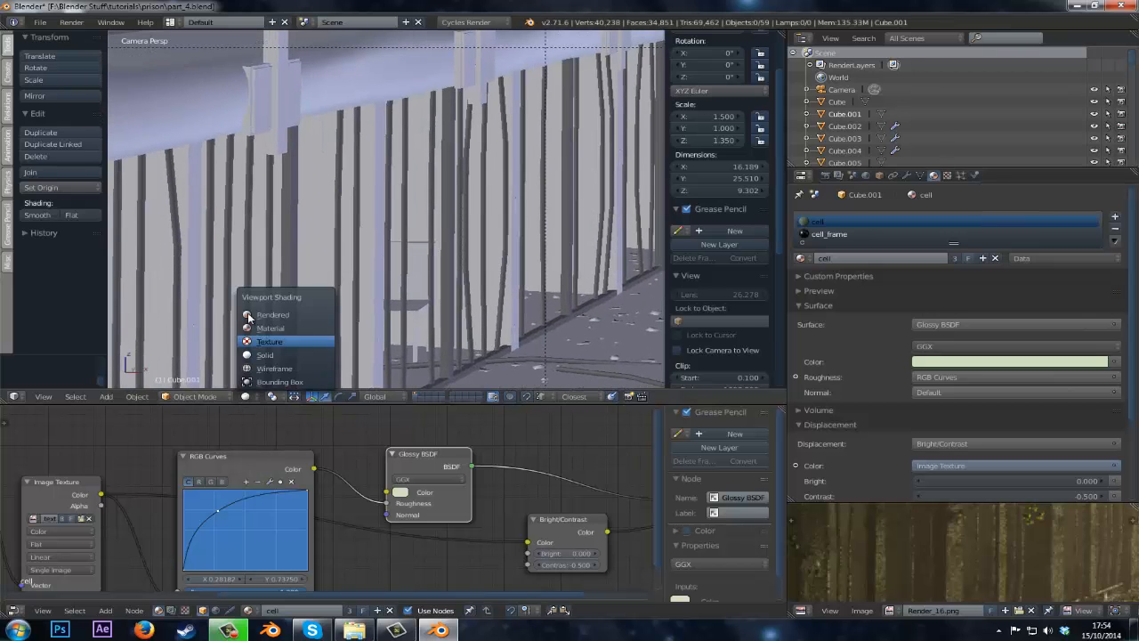
left_click(275, 305)
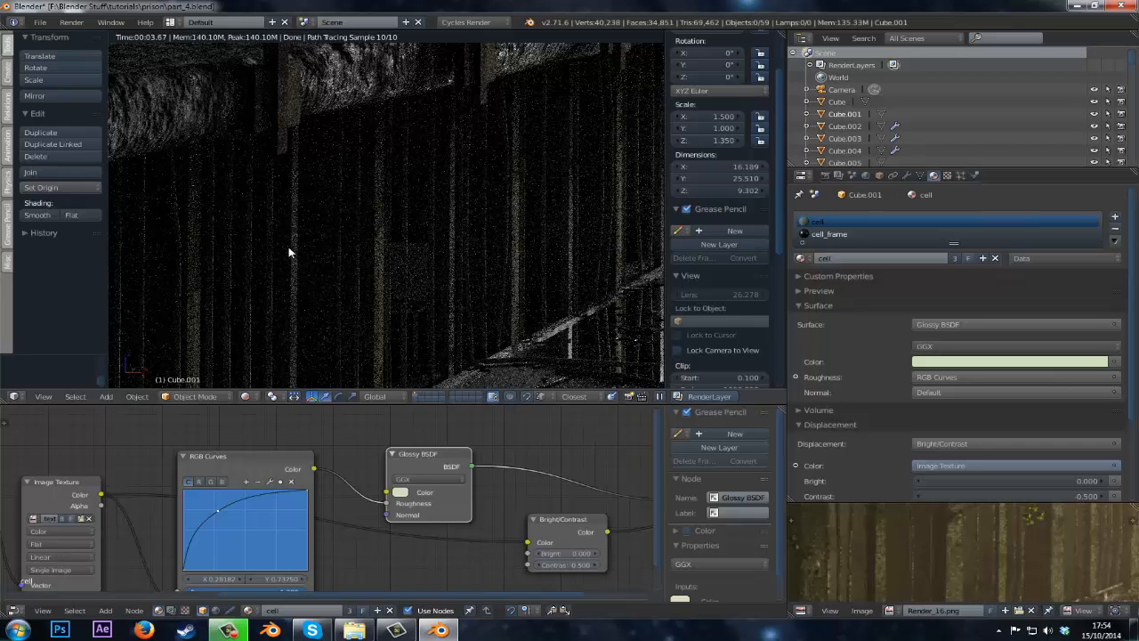
scroll(477, 233, "down", 3)
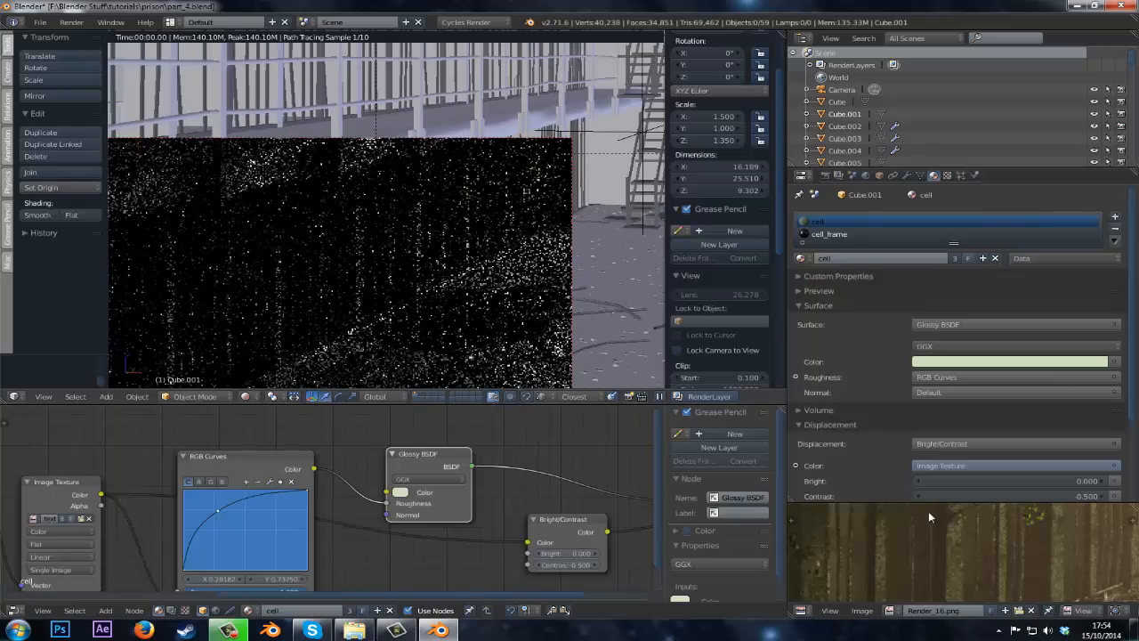
scroll(981, 536, "down", 4)
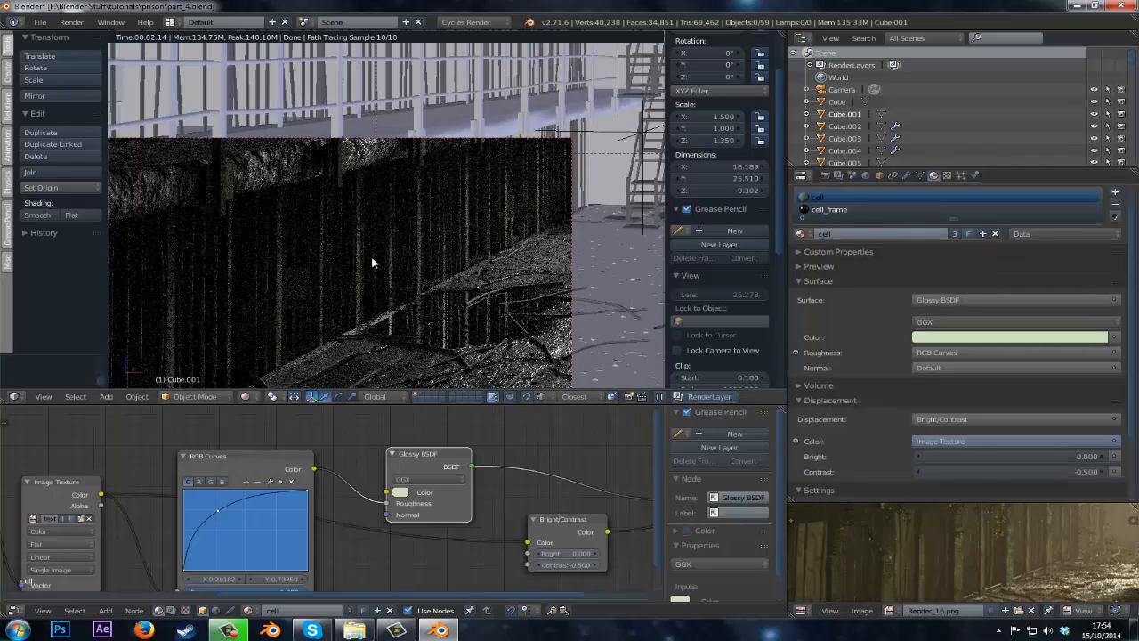
Inspect the reference render full-screen, zooming into the cell walls, railings and ceiling.
key("shift+z")
key("ctrl+Up")
scroll(565, 277, "up", 2)
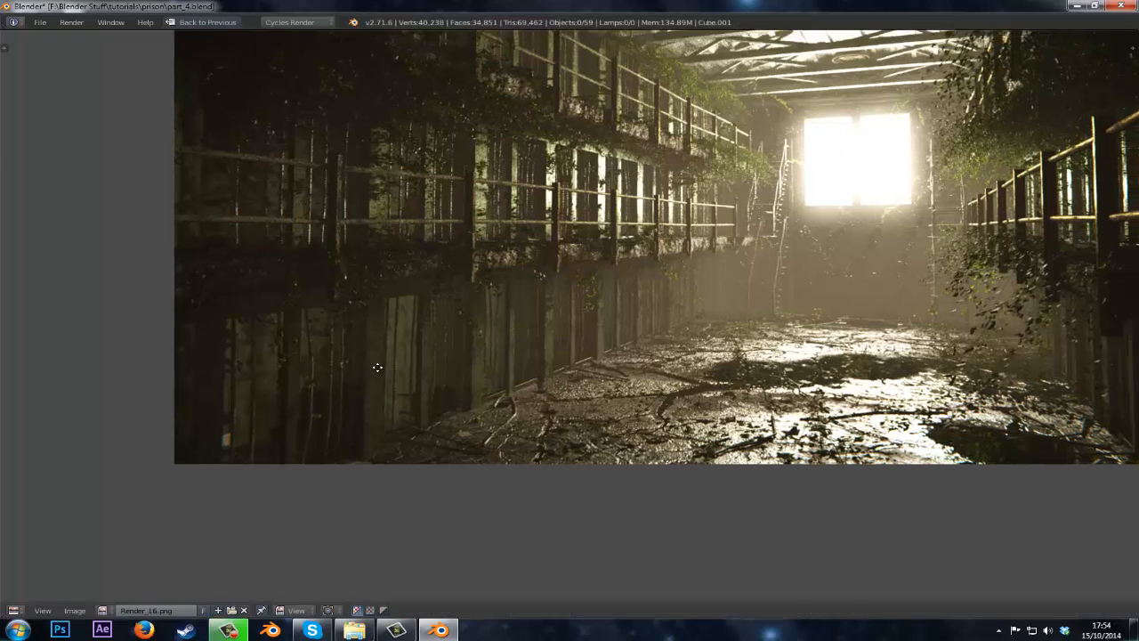
scroll(385, 410, "up", 4)
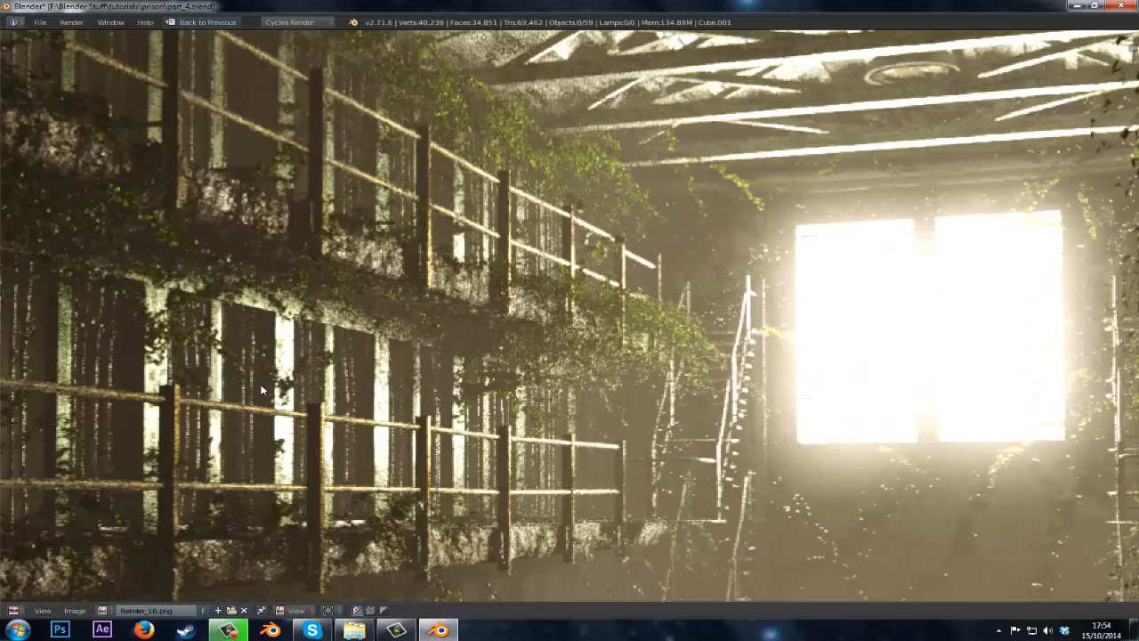
scroll(338, 381, "down", 4)
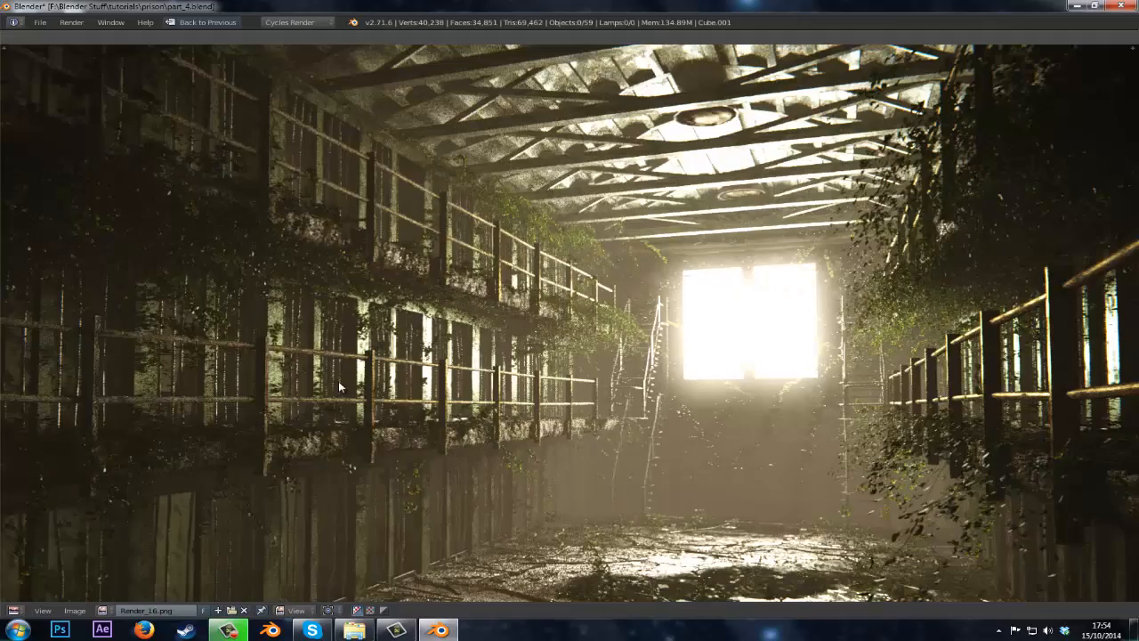
scroll(582, 334, "up", 1)
middle_click_drag(656, 432, 531, 334)
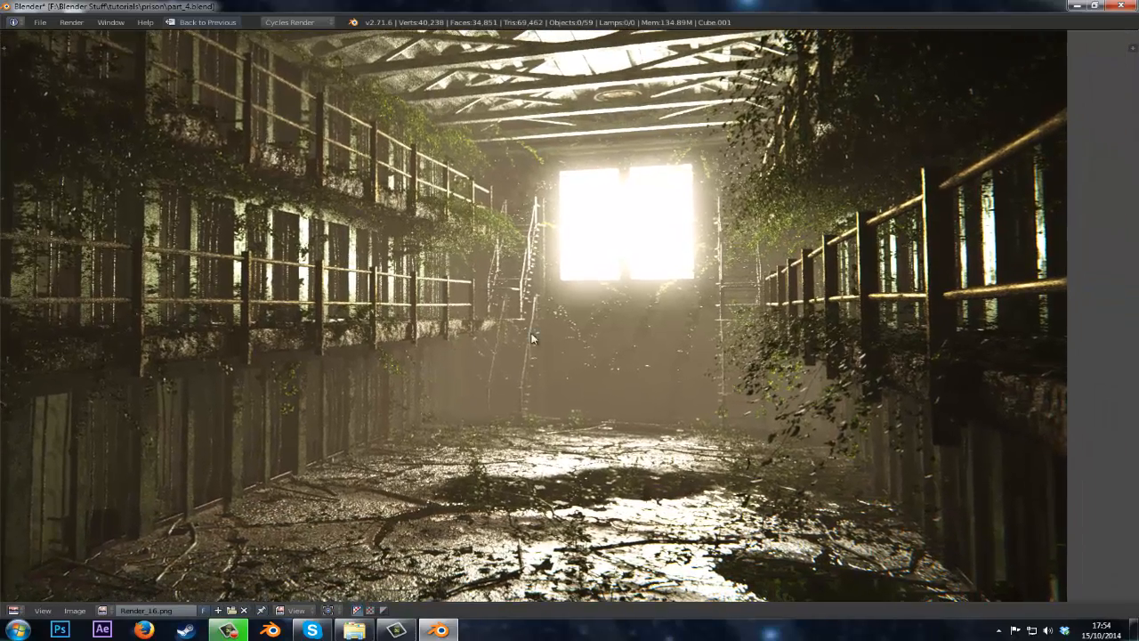
scroll(516, 412, "down", 2)
scroll(605, 420, "up", 1)
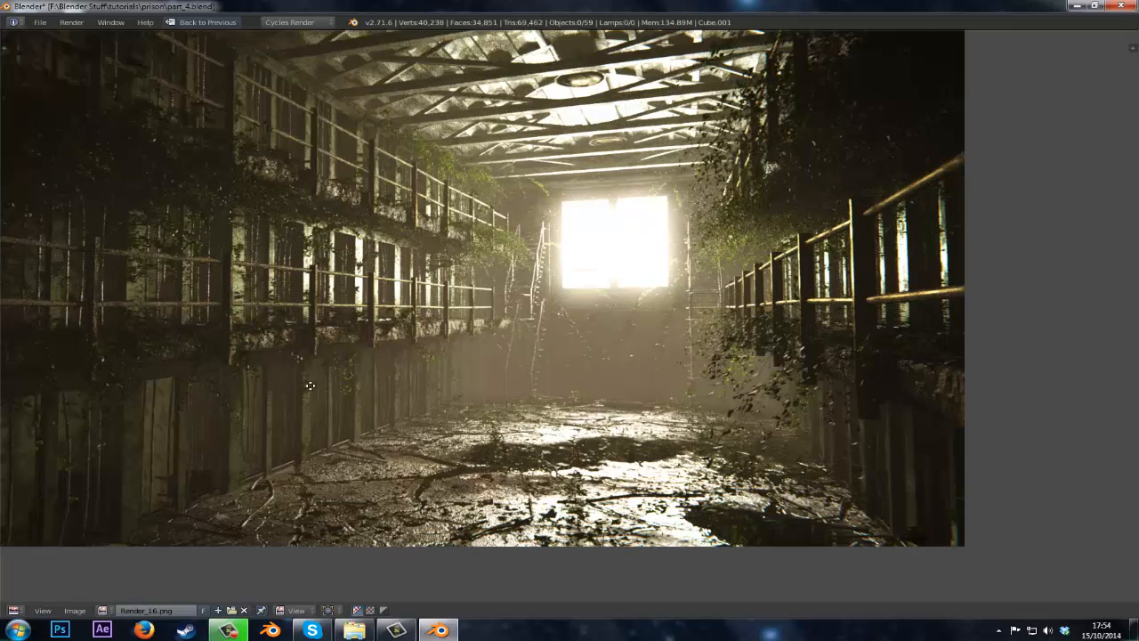
middle_click_drag(310, 385, 452, 446)
key("shift+space")
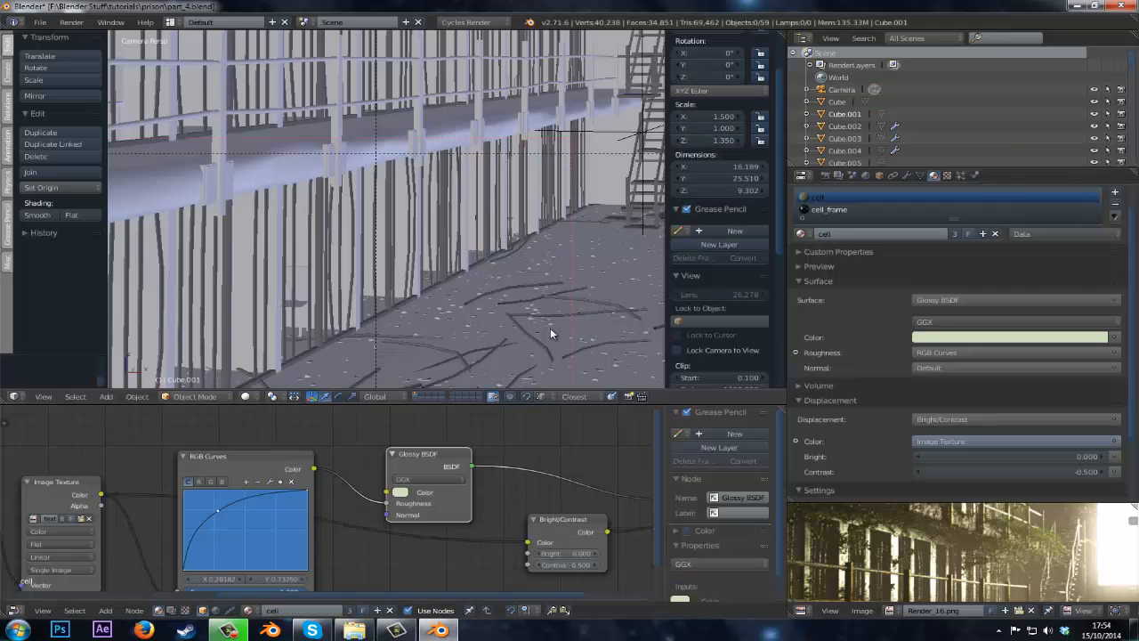
Save the file and preview the upper cell tiers in rendered viewport shading.
key("ctrl+s")
left_click(550, 328)
scroll(366, 290, "down", 3)
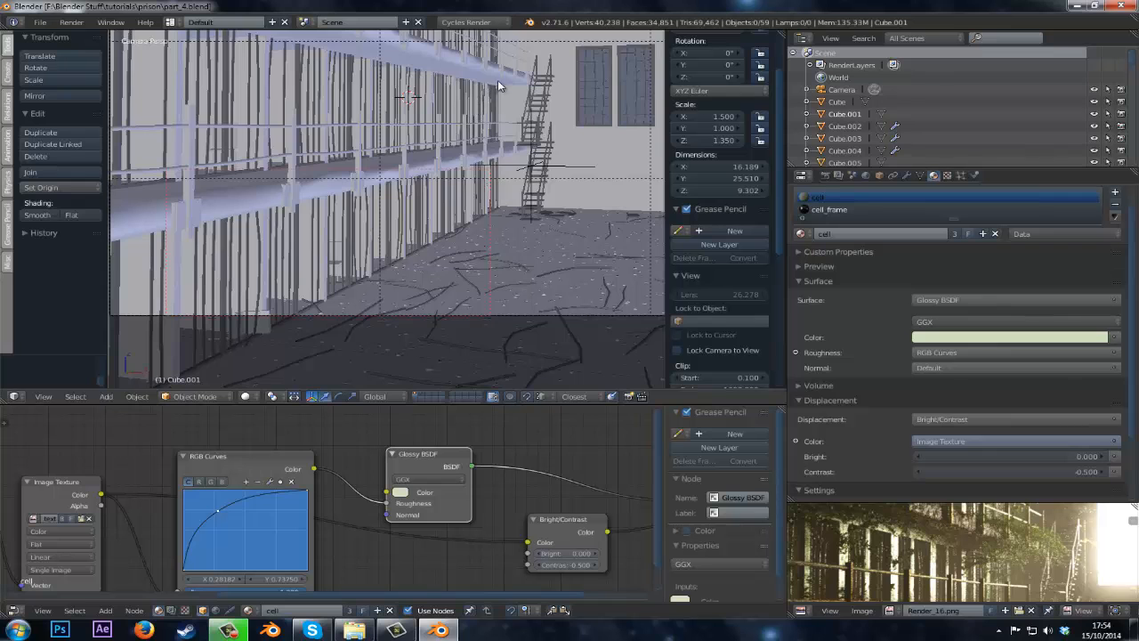
middle_click_drag(329, 134, 347, 360)
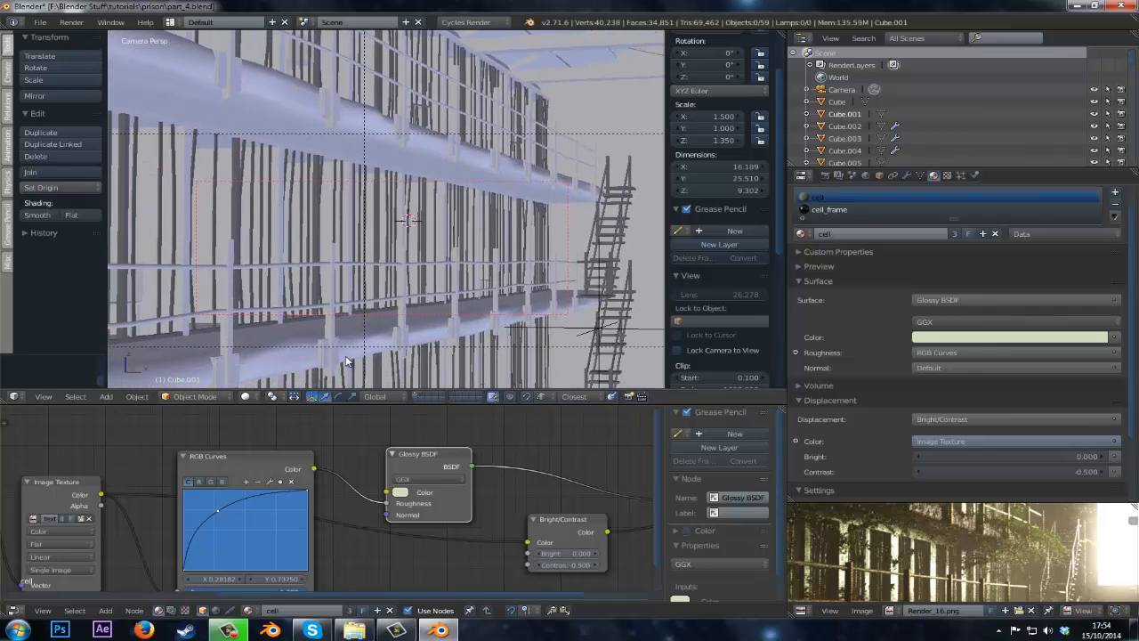
left_click(253, 395)
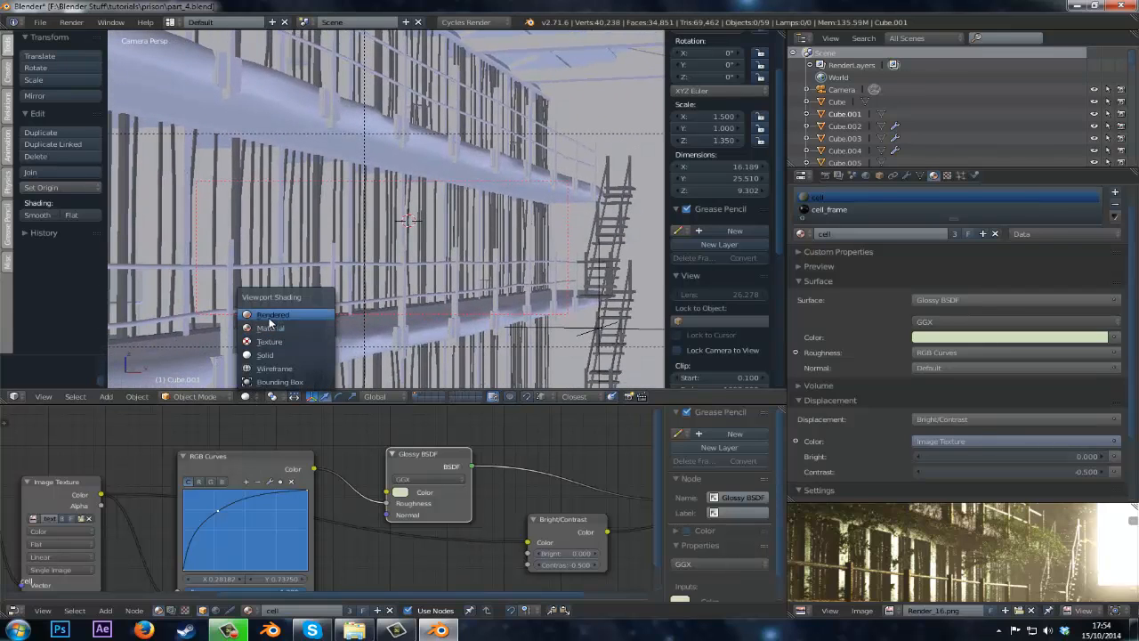
left_click(272, 324)
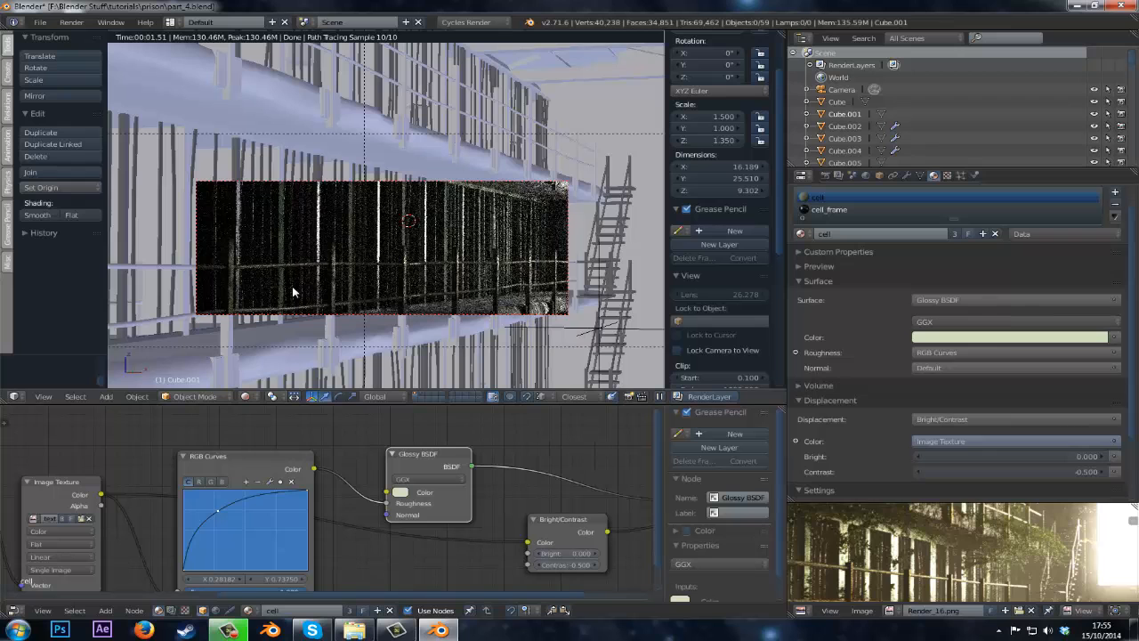
In edit mode, select the cell door faces on one side of the corridor from the front view.
key("shift+z")
key("Tab")
scroll(296, 281, "down", 2)
middle_click_drag(325, 254, 407, 183, "shift")
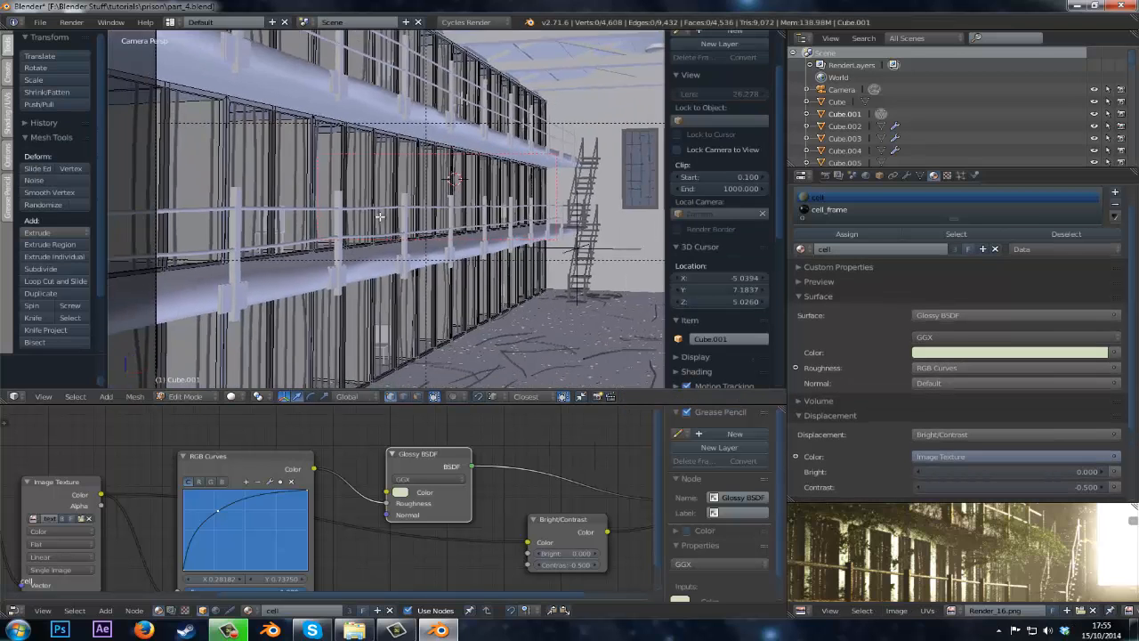
left_click(421, 396)
scroll(389, 286, "down", 2)
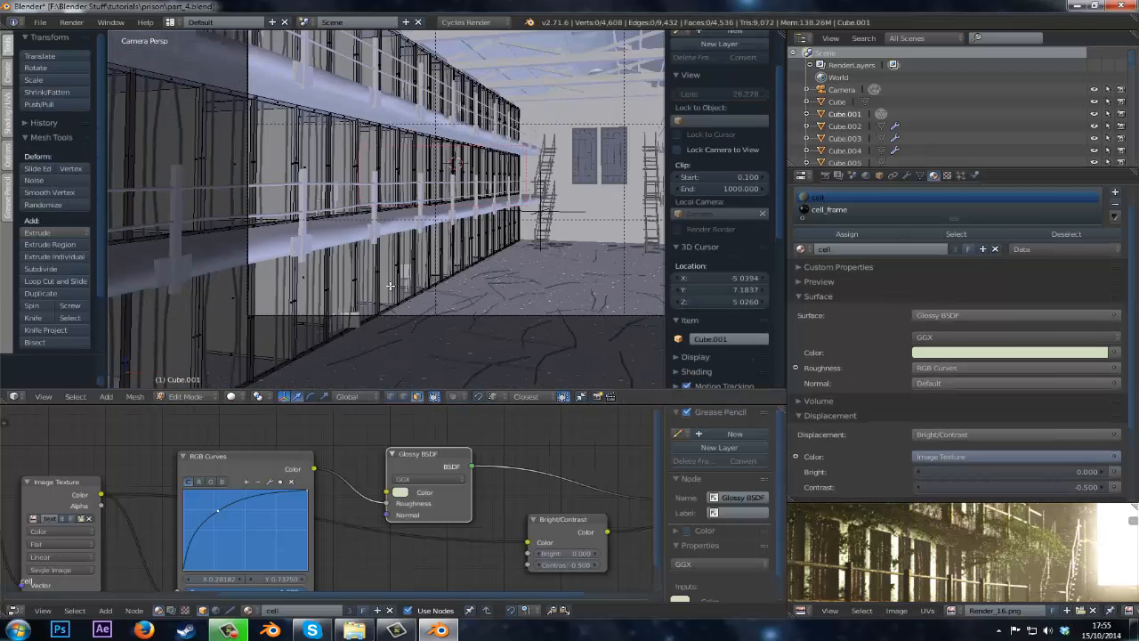
key("KP_1")
scroll(388, 285, "down", 3)
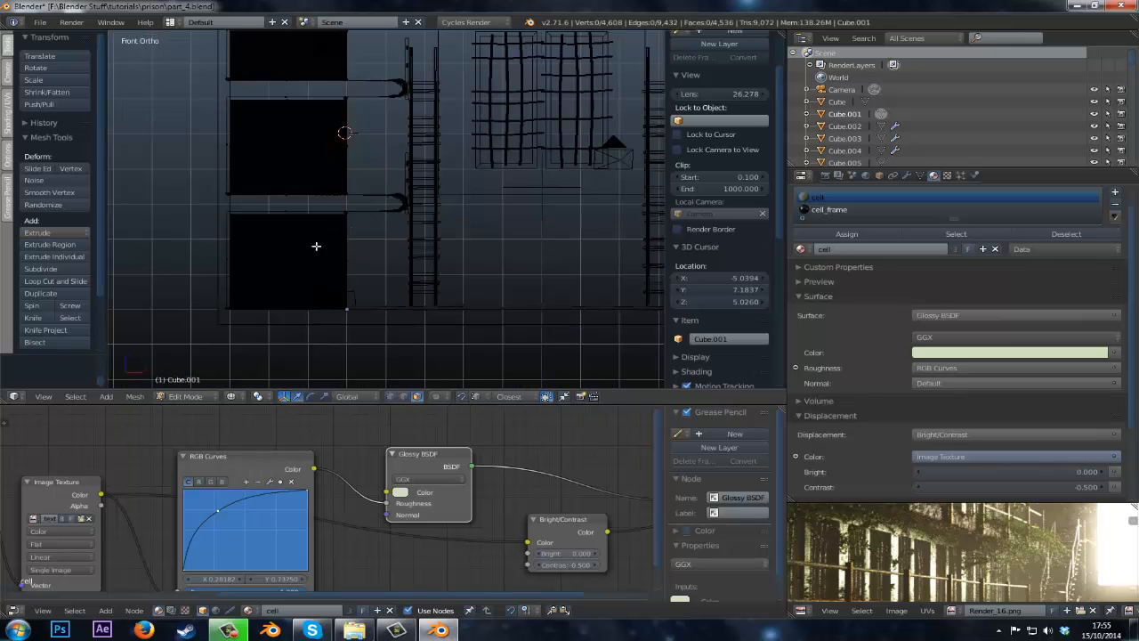
right_click(297, 251)
right_click(293, 139, "shift")
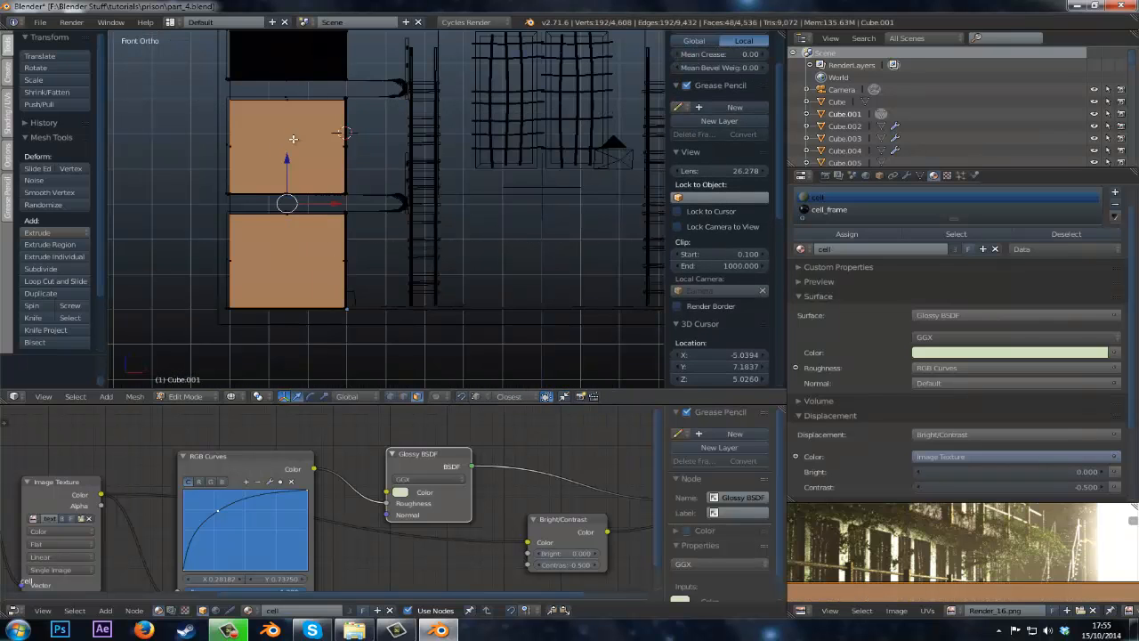
middle_click_drag(301, 126, 303, 262, "shift")
Add the cell door faces on the other side of the corridor to the selection.
key("b")
left_click_drag(276, 177, 297, 158)
middle_click_drag(508, 190, 249, 146, "shift")
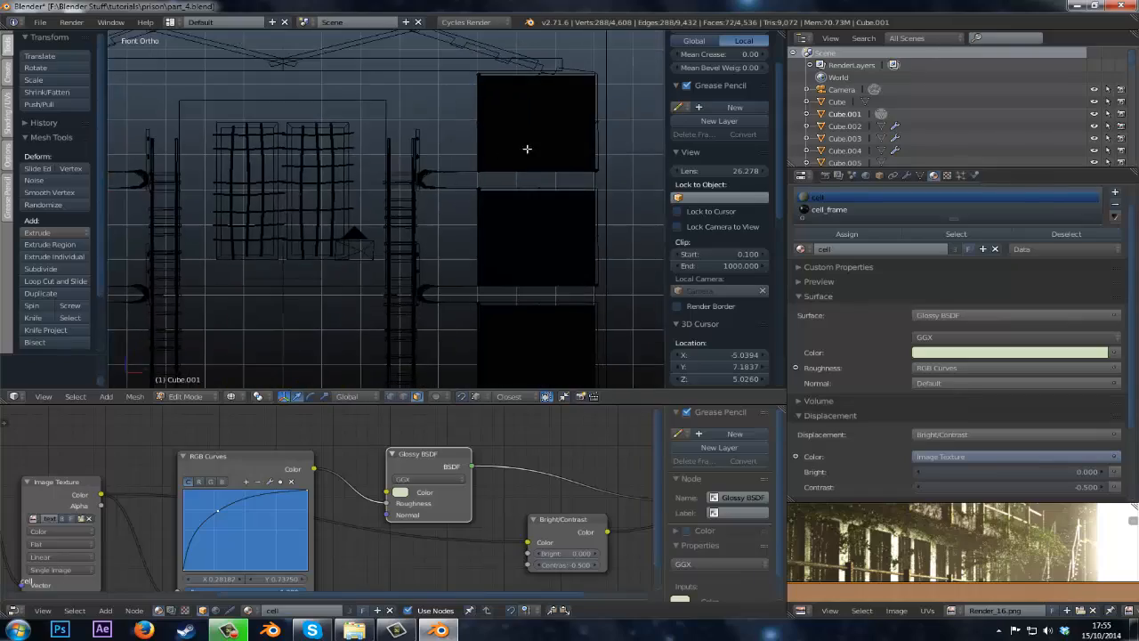
scroll(527, 149, "down", 2)
right_click(494, 151, "shift")
right_click(493, 230, "shift")
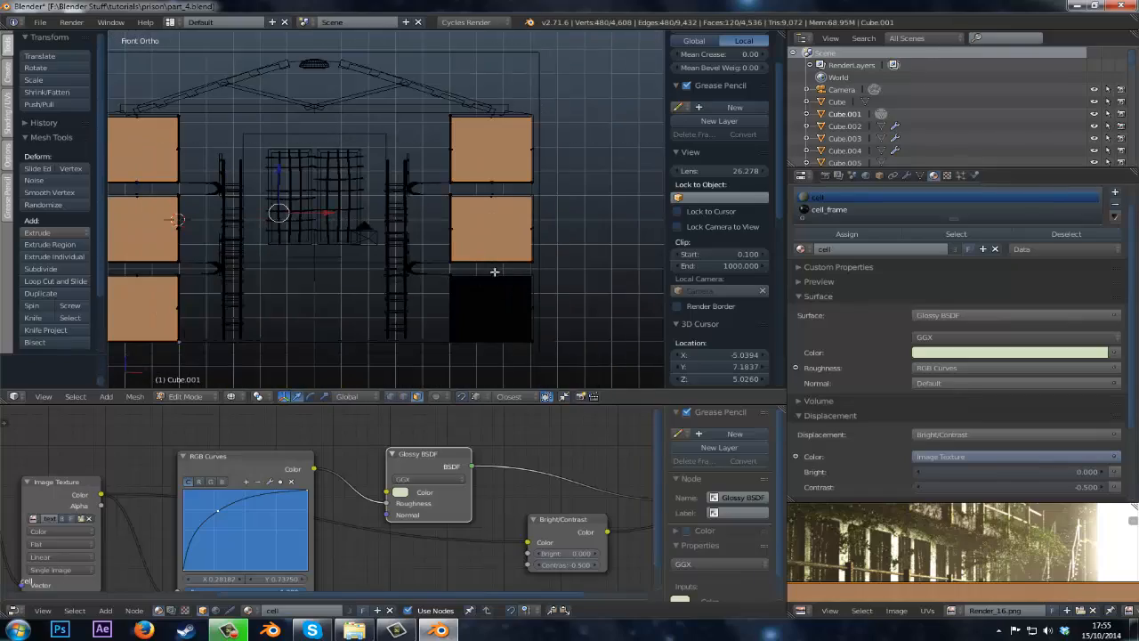
right_click(488, 309, "shift")
Try to shrink/fatten the selected cell door faces inward.
mouse_move(488, 309)
middle_mouse_down()
mouse_move(440, 297)
mouse_move(410, 273)
middle_mouse_up()
key("z")
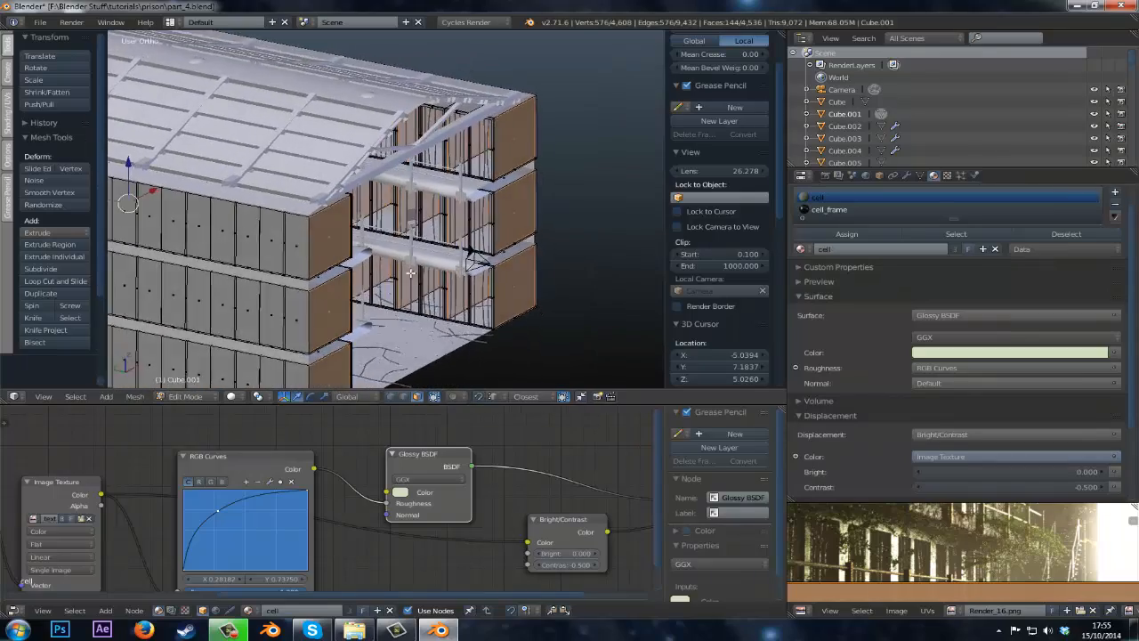
key("KP_0")
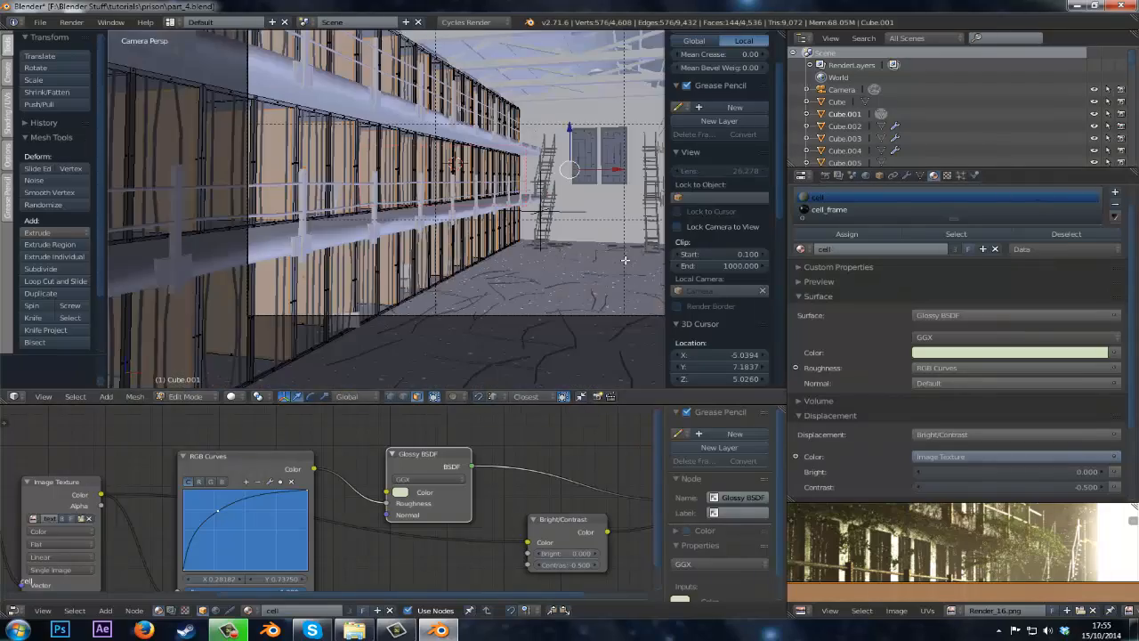
key("KP_0")
key("alt+s")
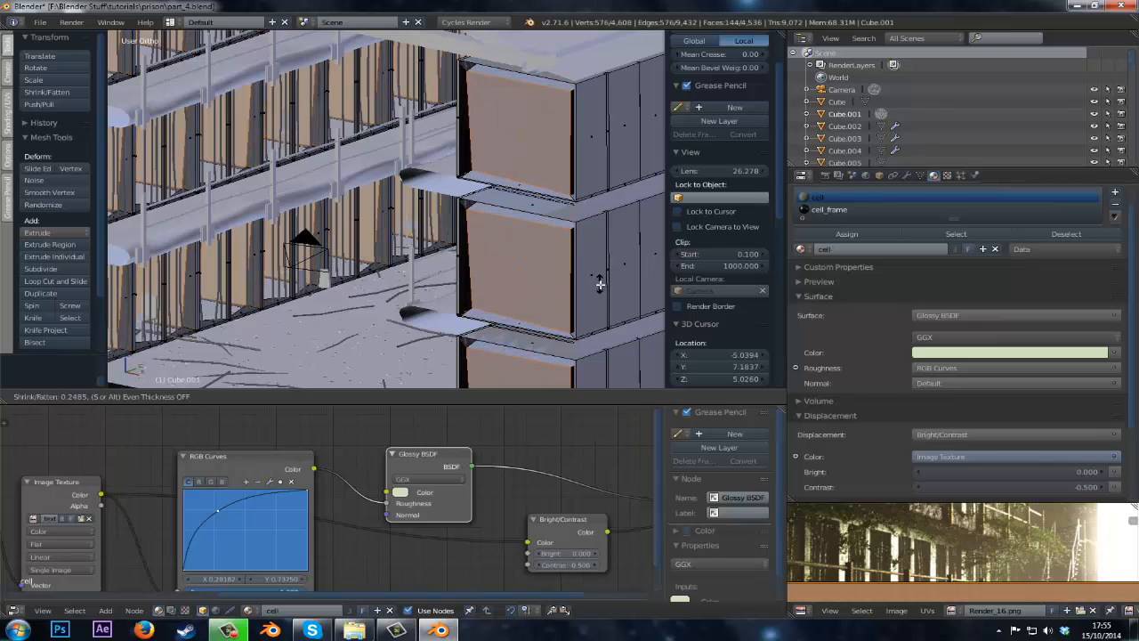
right_click(588, 292)
middle_click_drag(588, 292, 480, 297)
key("z")
scroll(516, 287, "up", 3)
key("z")
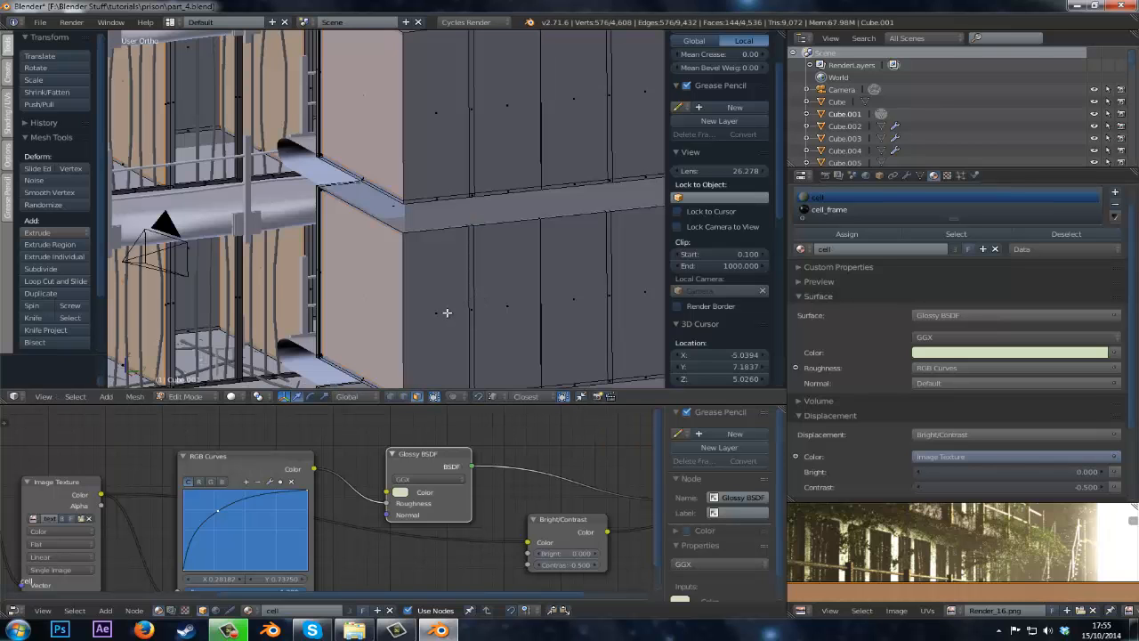
key("KP_1")
scroll(442, 302, "down", 4)
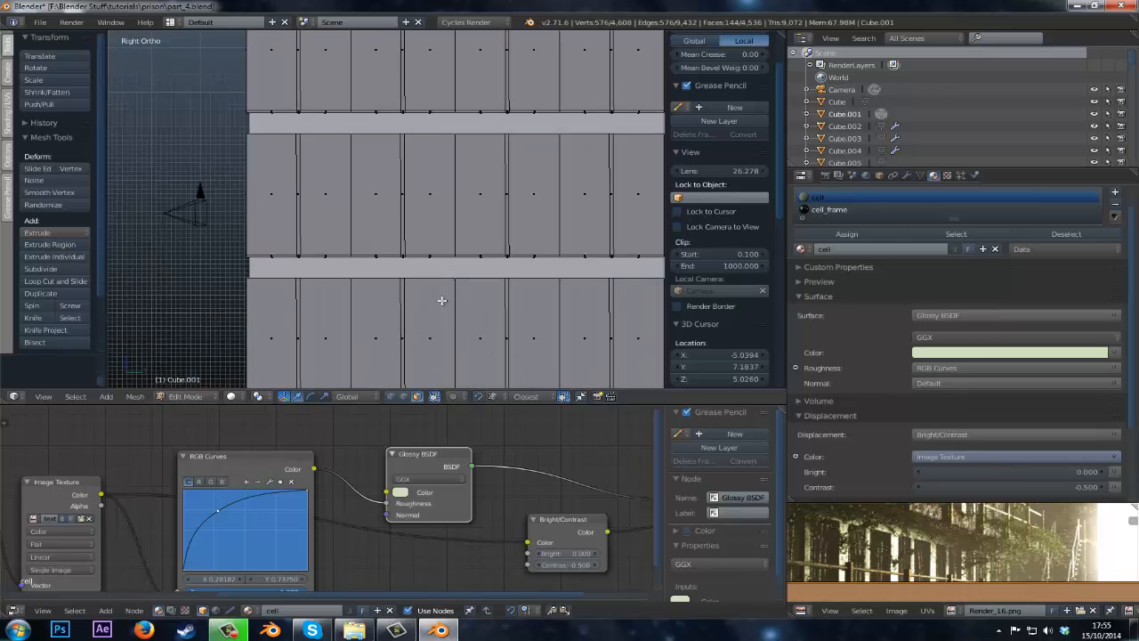
Select the cell door faces on both sides of the corridor in the wireframe front view.
key("z")
scroll(534, 234, "down", 4)
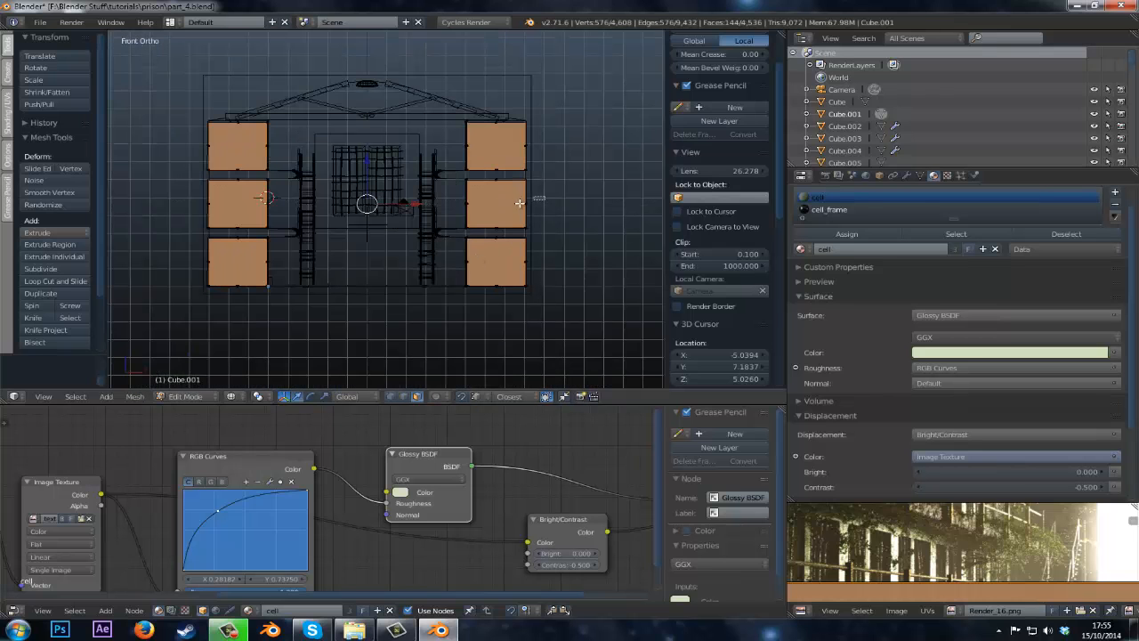
left_click_drag(519, 203, 511, 209)
left_click_drag(200, 207, 227, 213)
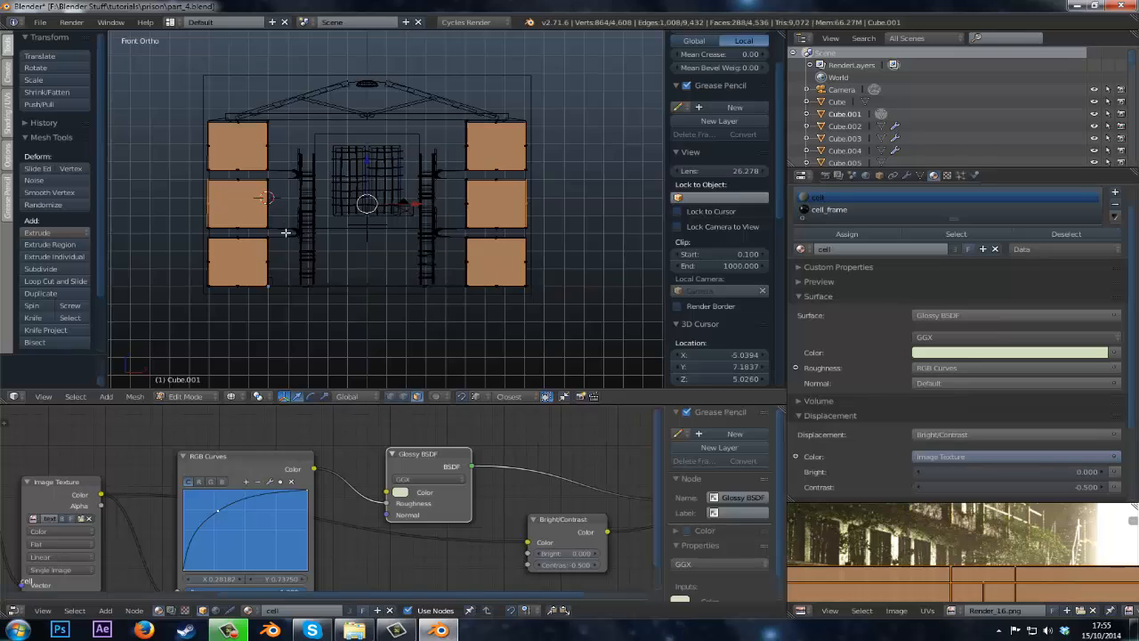
key("z")
mouse_move(287, 234)
middle_mouse_down()
mouse_move(306, 281)
mouse_move(236, 339)
middle_mouse_up()
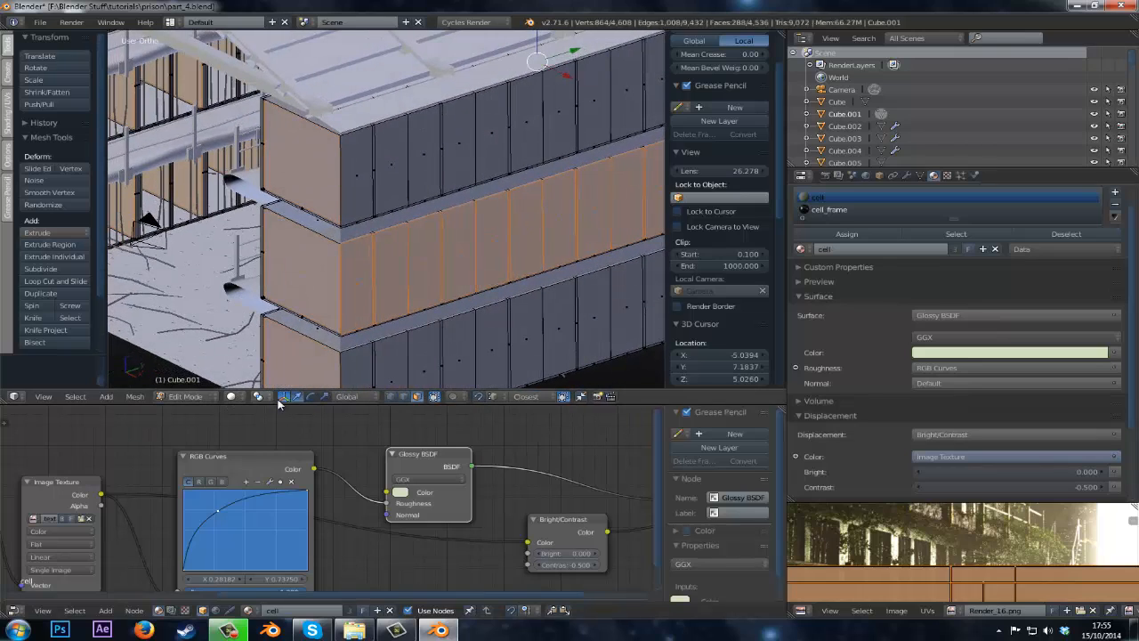
key("ctrl+Tab")
left_click(277, 356)
middle_click_drag(295, 311, 373, 258)
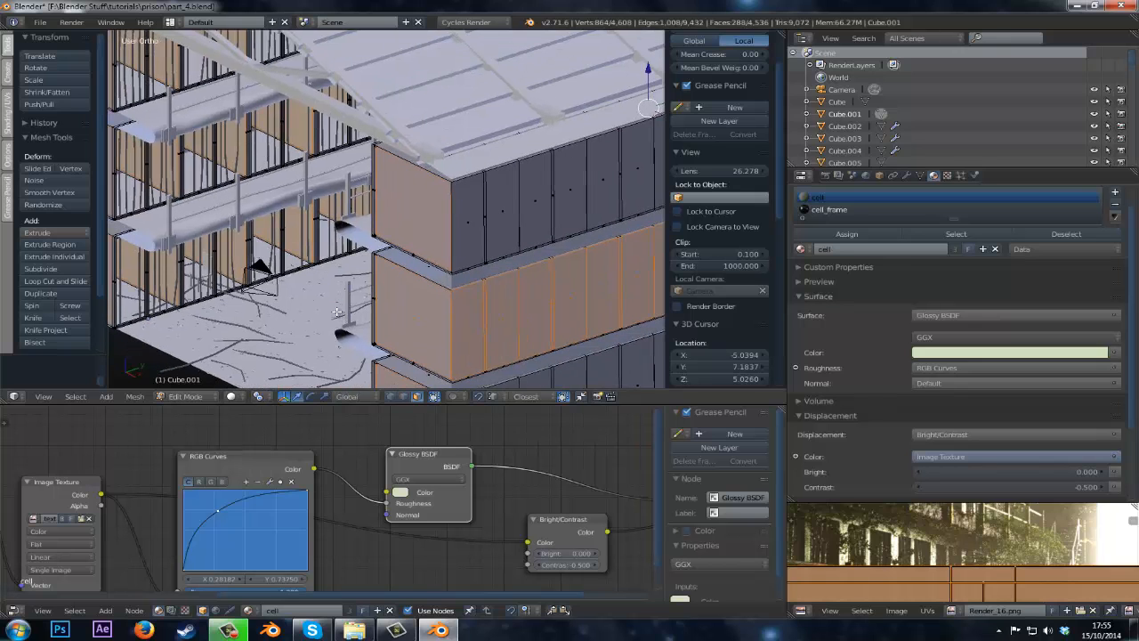
key("s")
key("y")
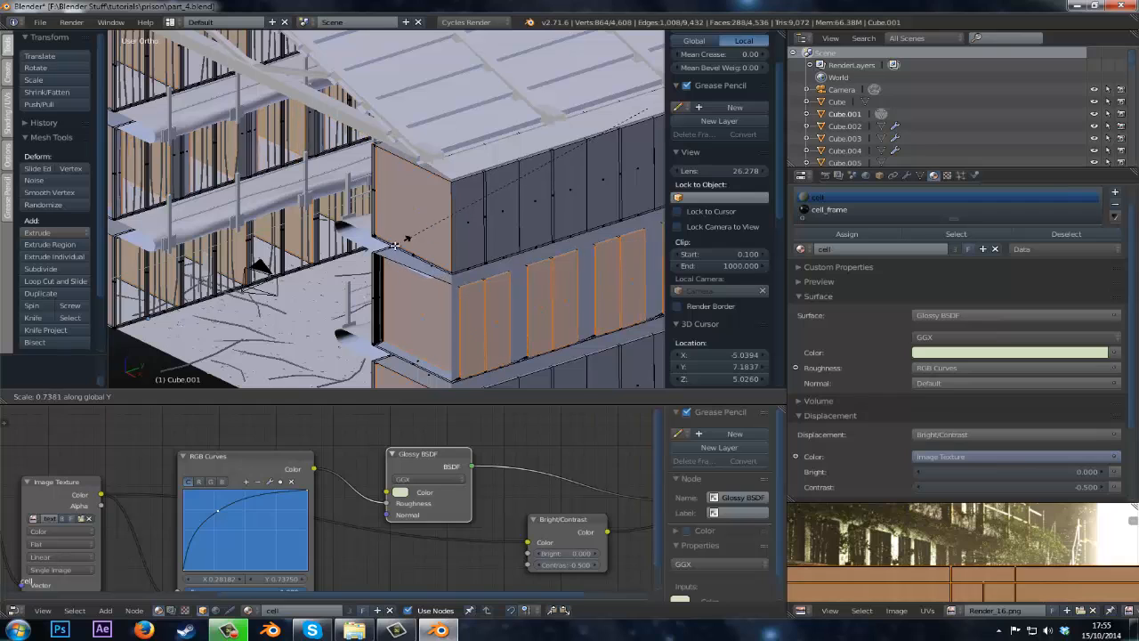
right_click(404, 249)
scroll(405, 249, "up", 5)
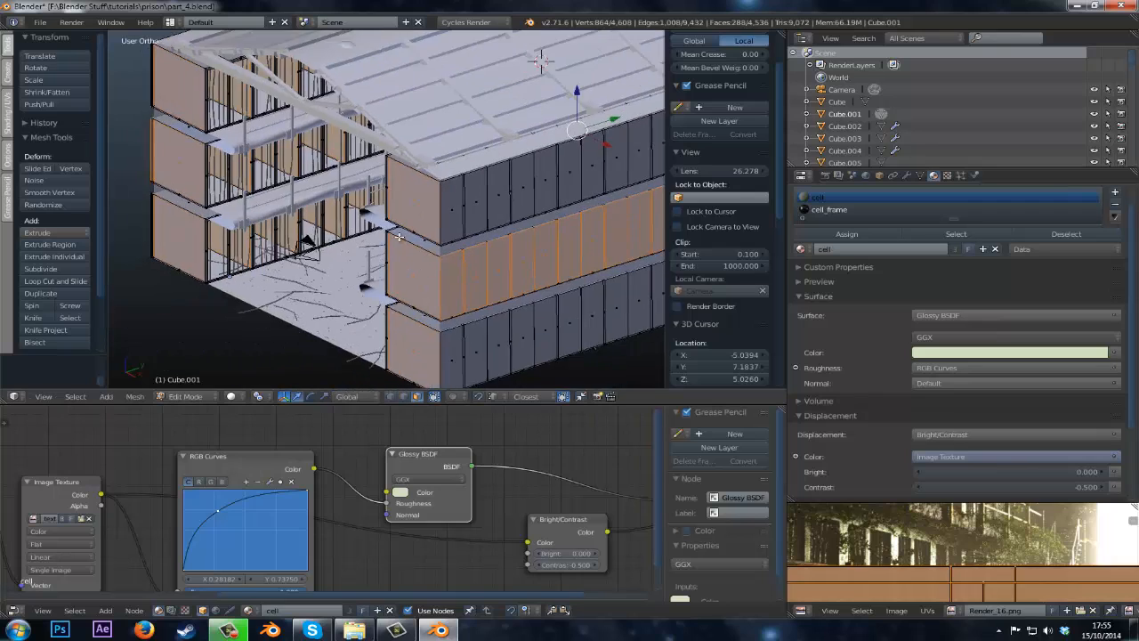
scroll(388, 222, "down", 4)
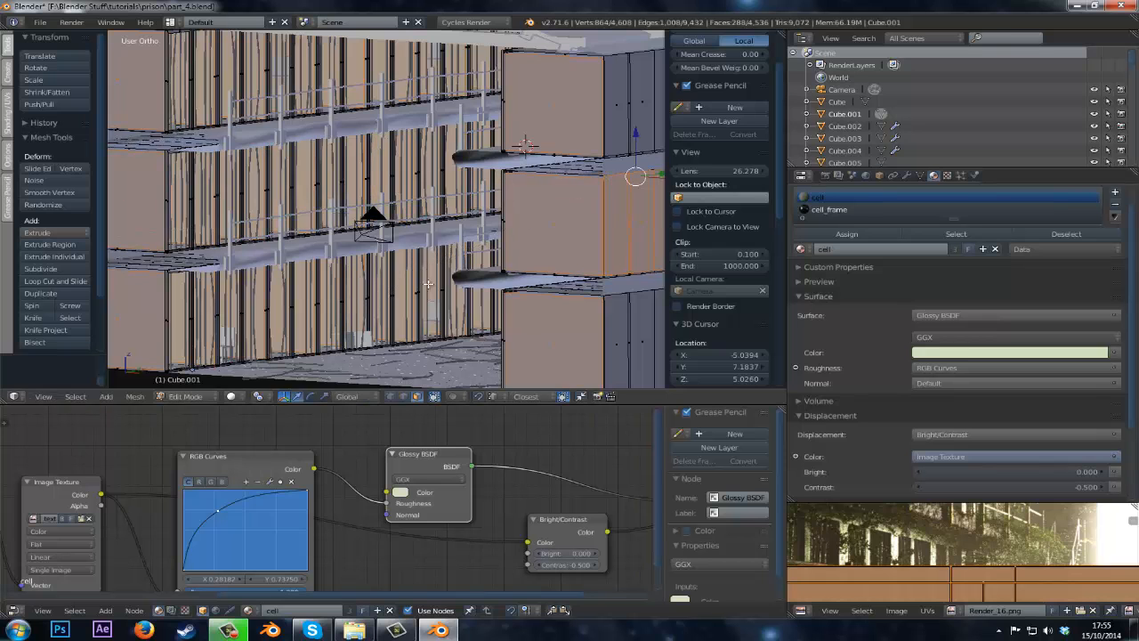
middle_click_drag(428, 283, 554, 295)
key("s")
key("y")
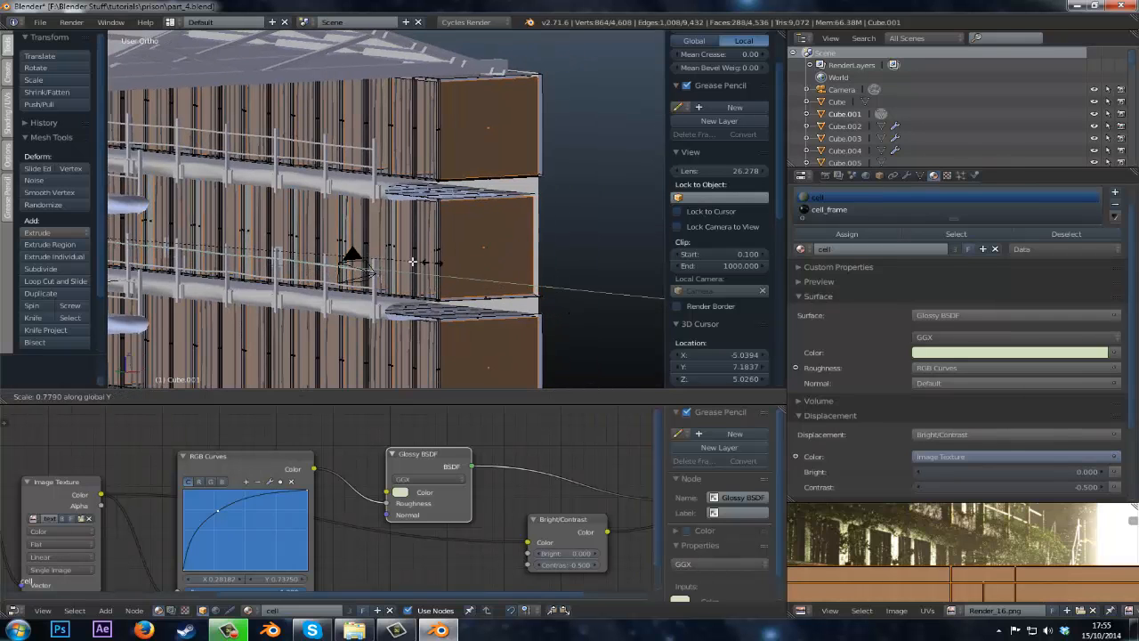
right_click(282, 255)
key("KP_0")
scroll(374, 286, "up", 5)
key("s")
key("y")
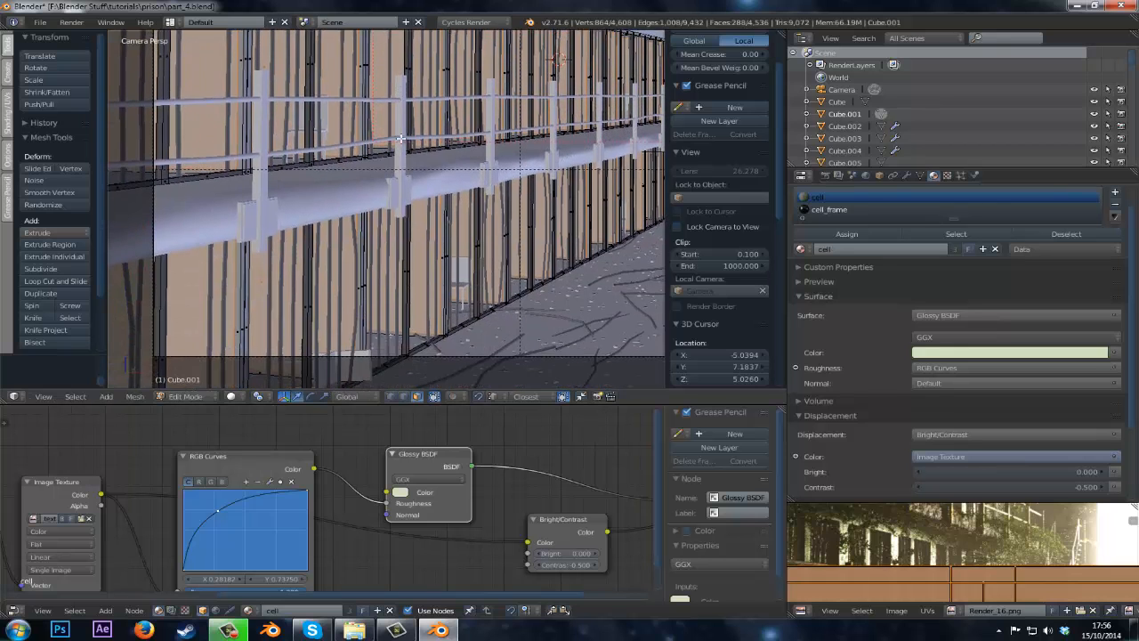
key("x")
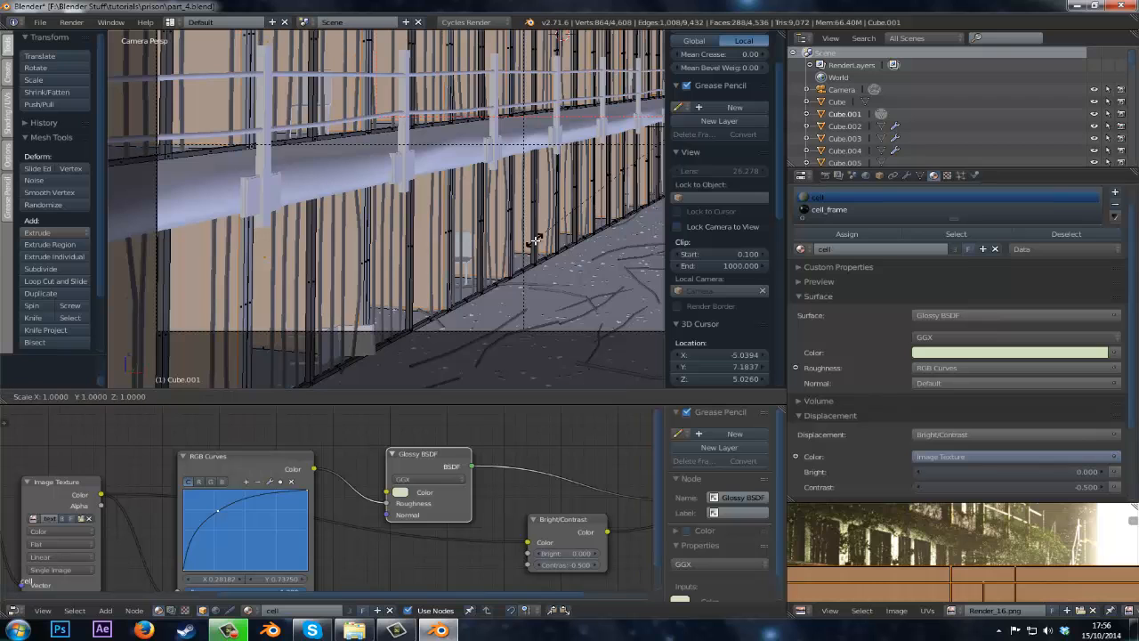
right_click(520, 356)
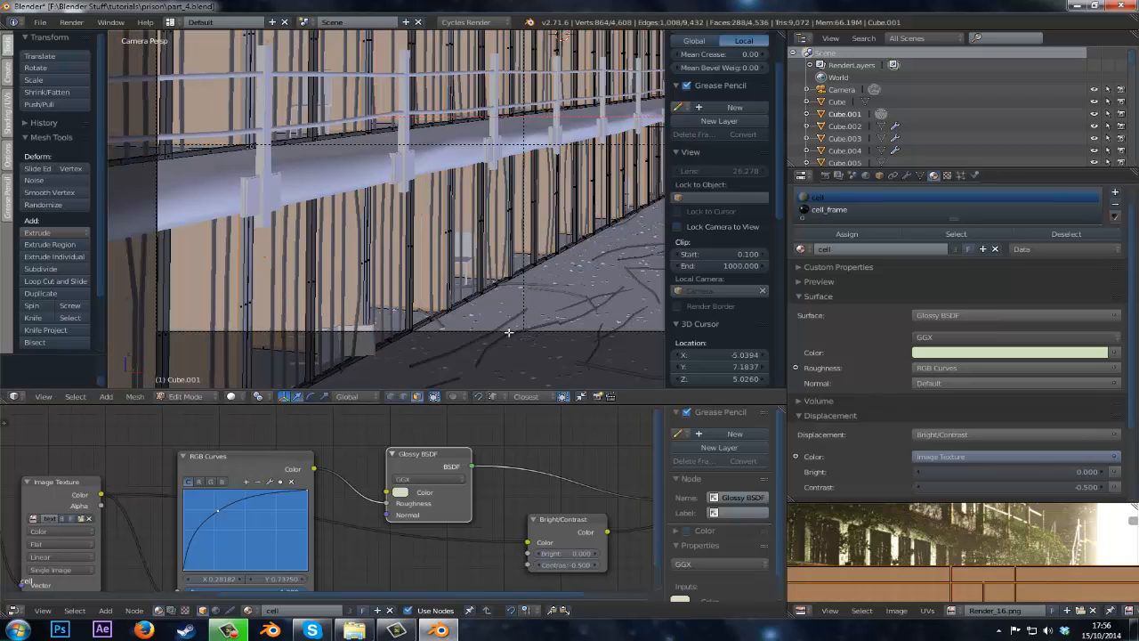
Select the whole cell mesh and run Remove Doubles, then deselect everything.
key("a")
key("a")
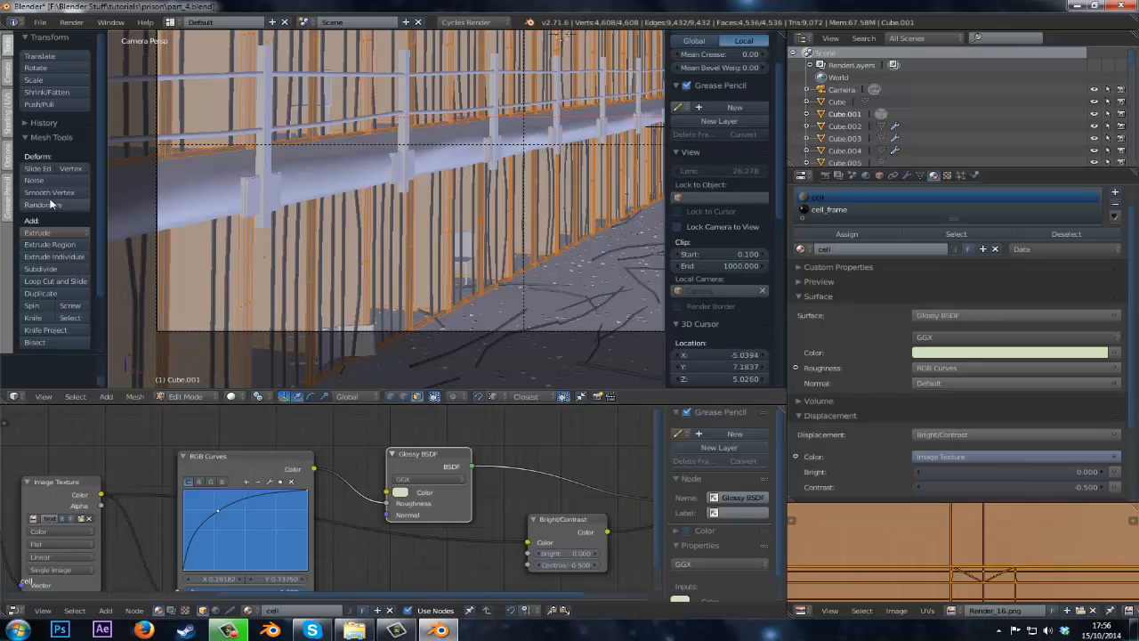
key("w")
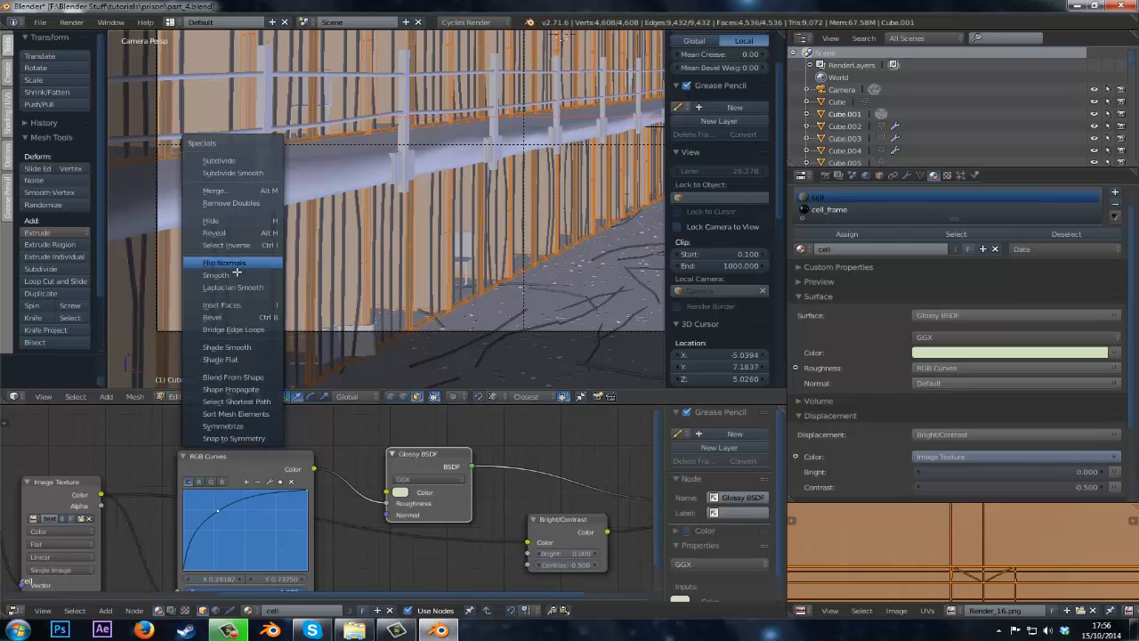
left_click(230, 202)
scroll(229, 199, "down", 5)
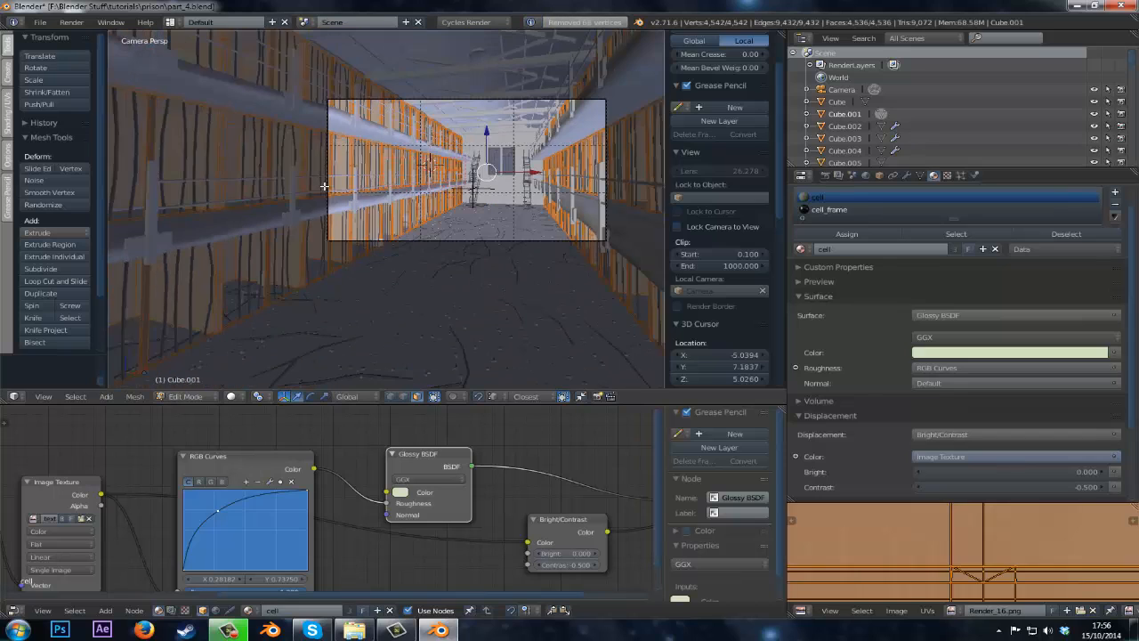
key("a")
scroll(362, 164, "up", 4)
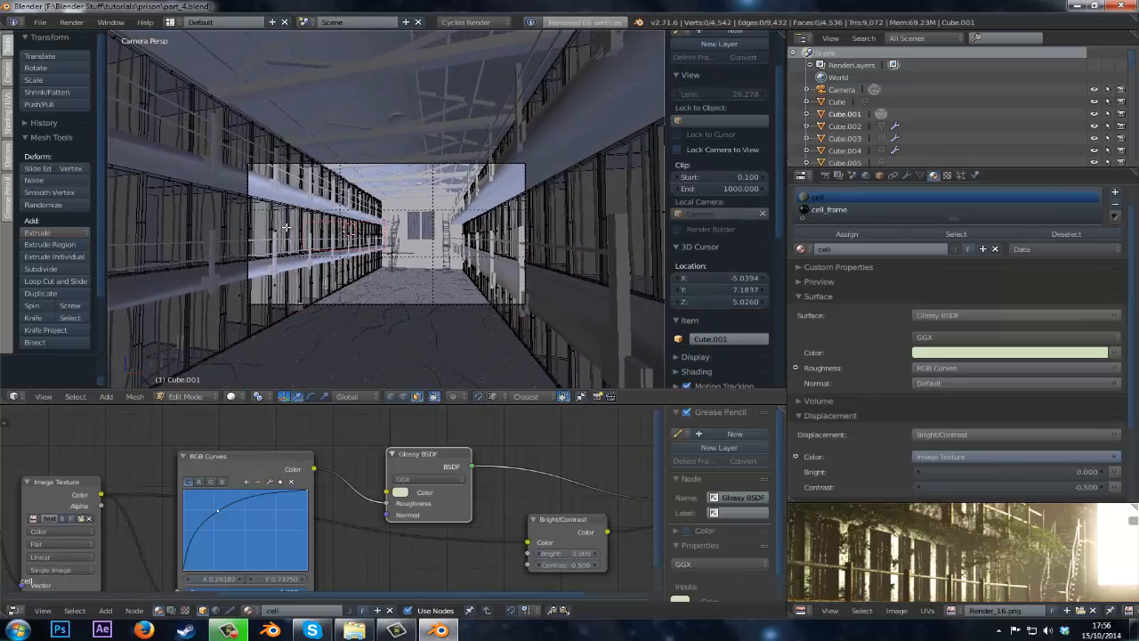
Leave edit mode and save the file.
key("Tab")
key("ctrl+s")
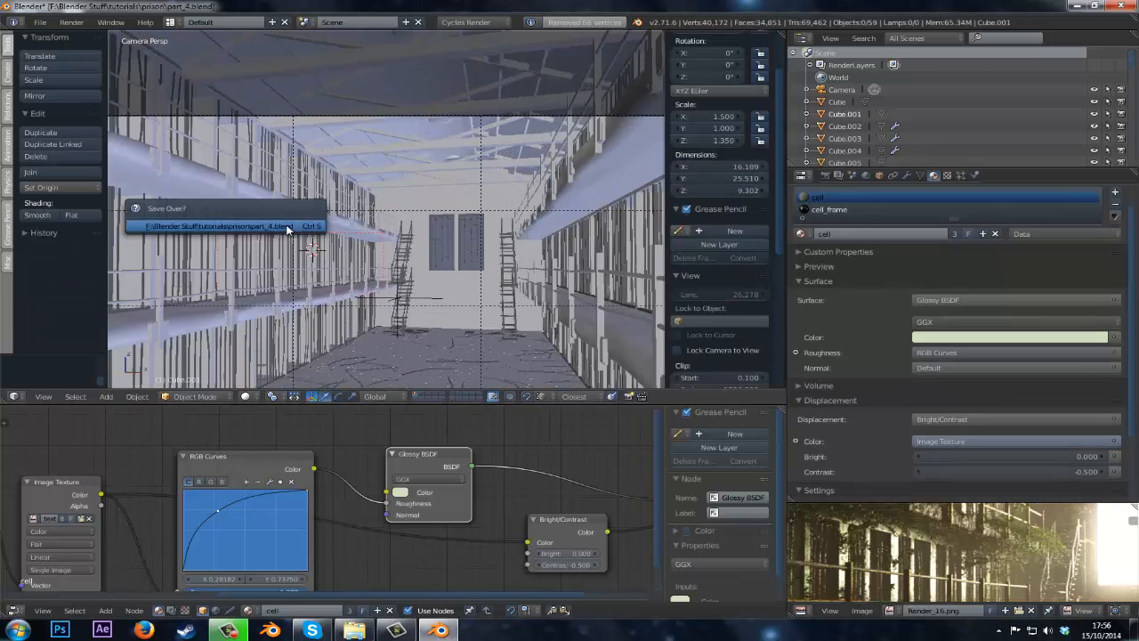
left_click(287, 229)
middle_click_drag(314, 216, 334, 206, "shift")
key("Tab")
key("Tab")
middle_click_drag(421, 210, 449, 212, "shift")
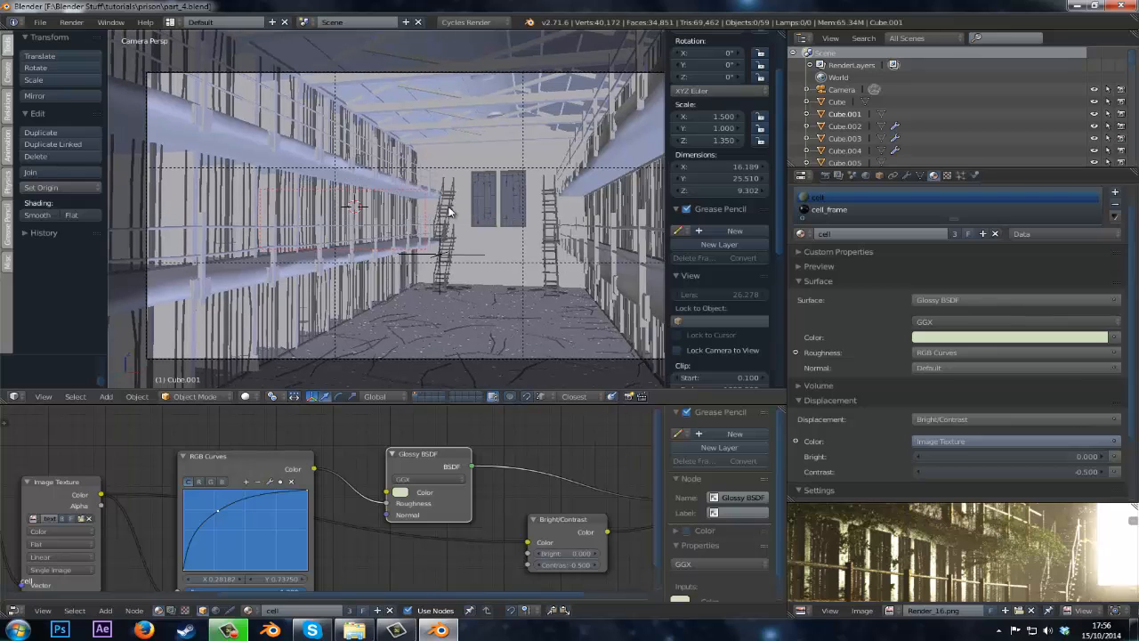
middle_click_drag(451, 167, 347, 271, "shift")
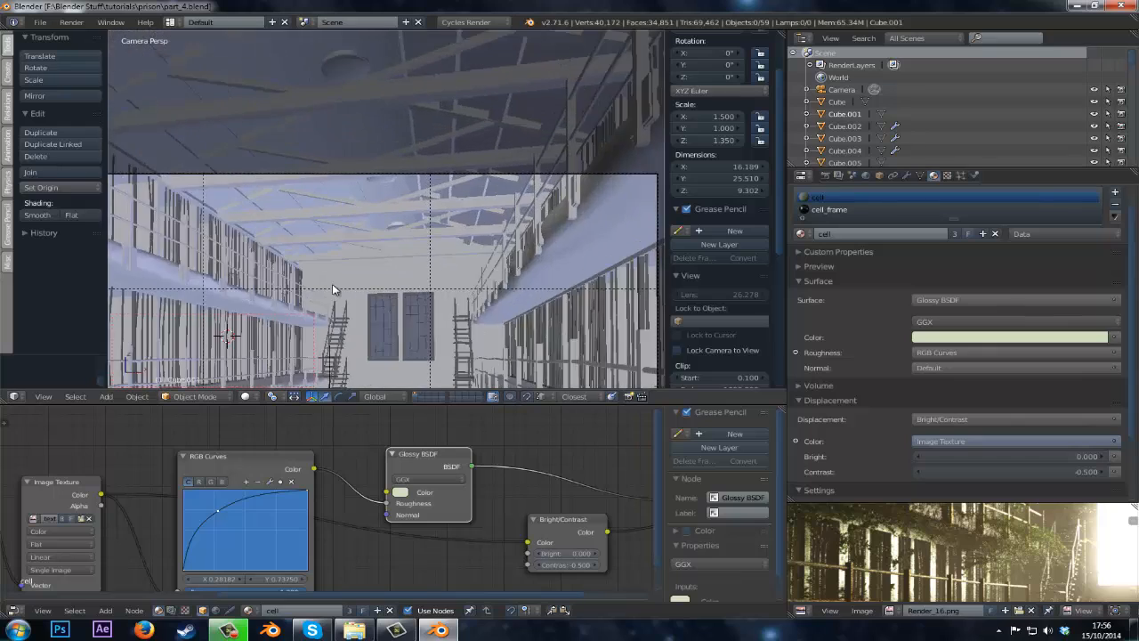
Select the ceiling lamp object, save over the file, and switch to its lamp_shade material slot.
scroll(384, 155, "up", 3)
key("z")
right_click(375, 159)
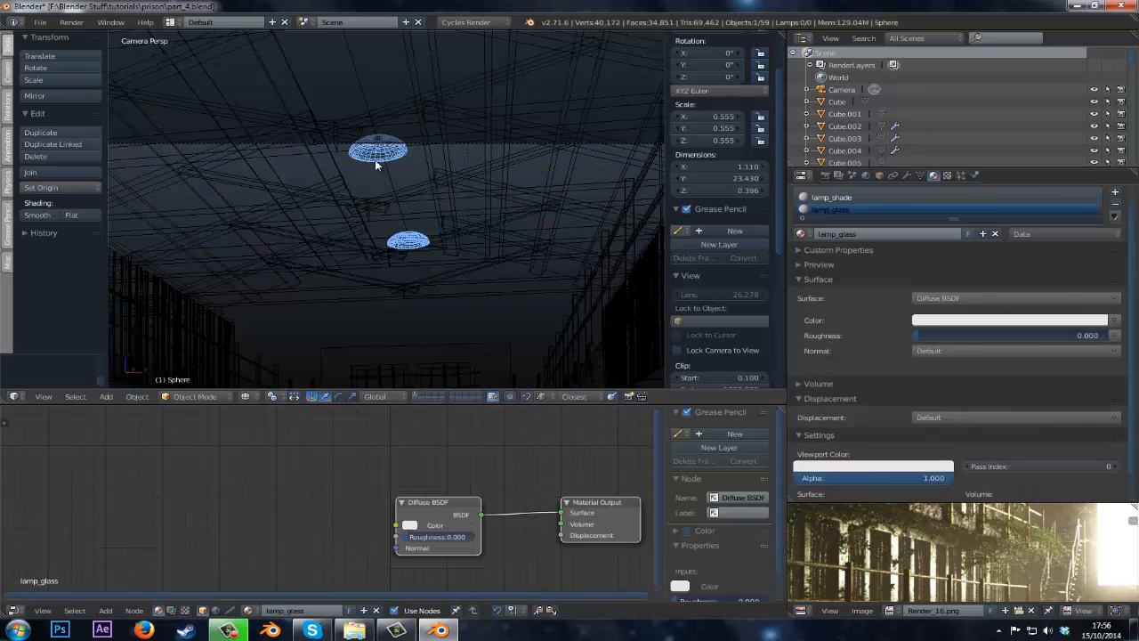
middle_click_drag(418, 268, 368, 267)
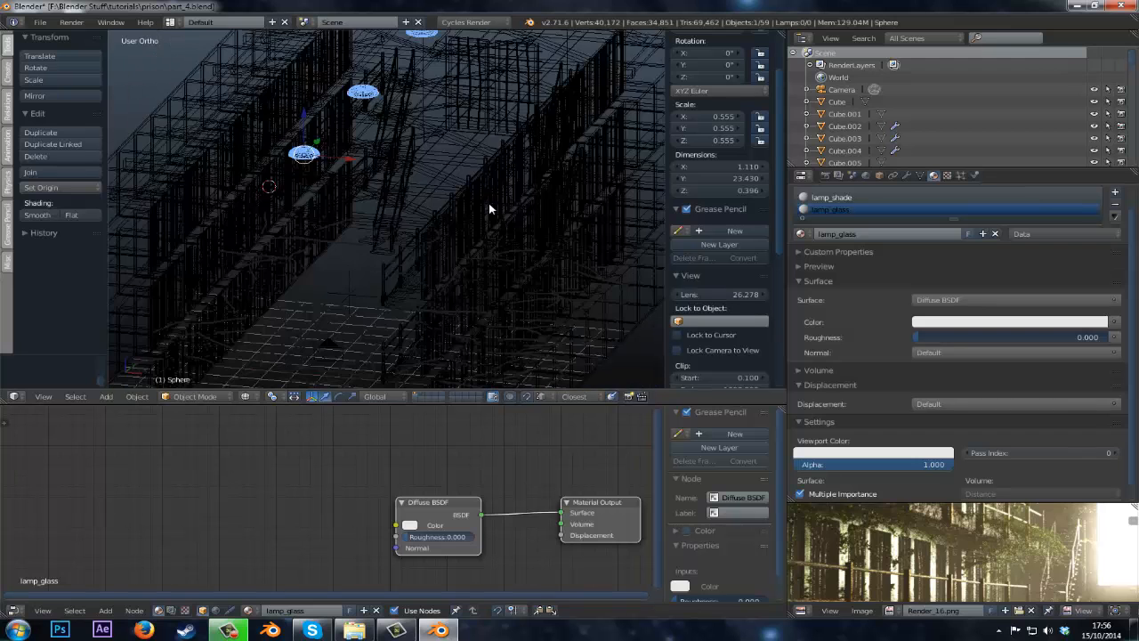
key("z")
key("KP_0")
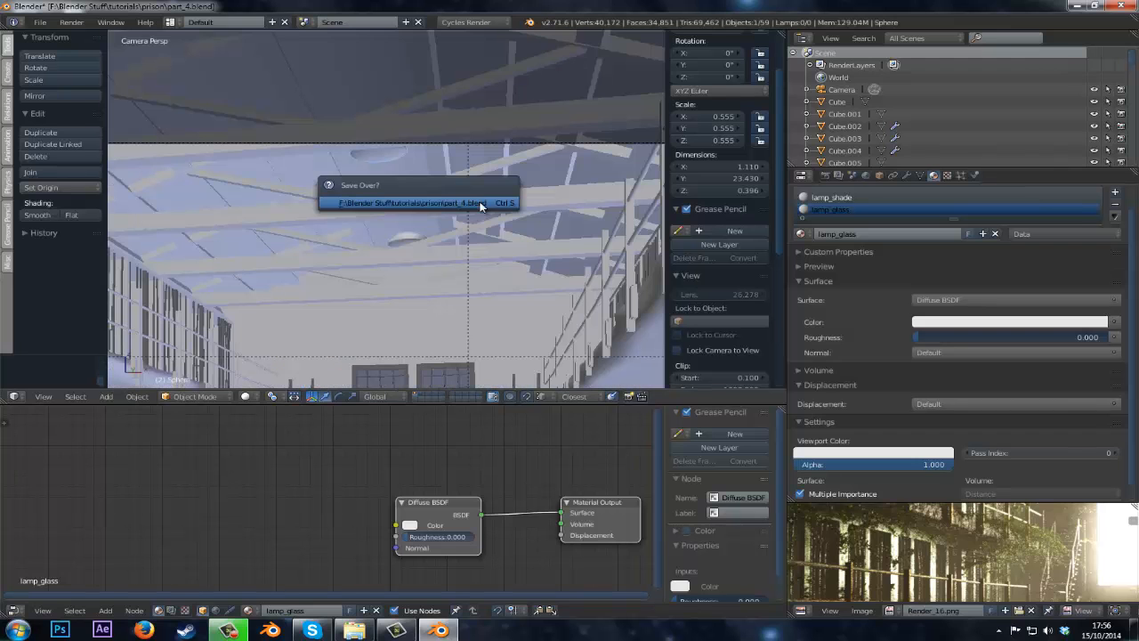
left_click(864, 197)
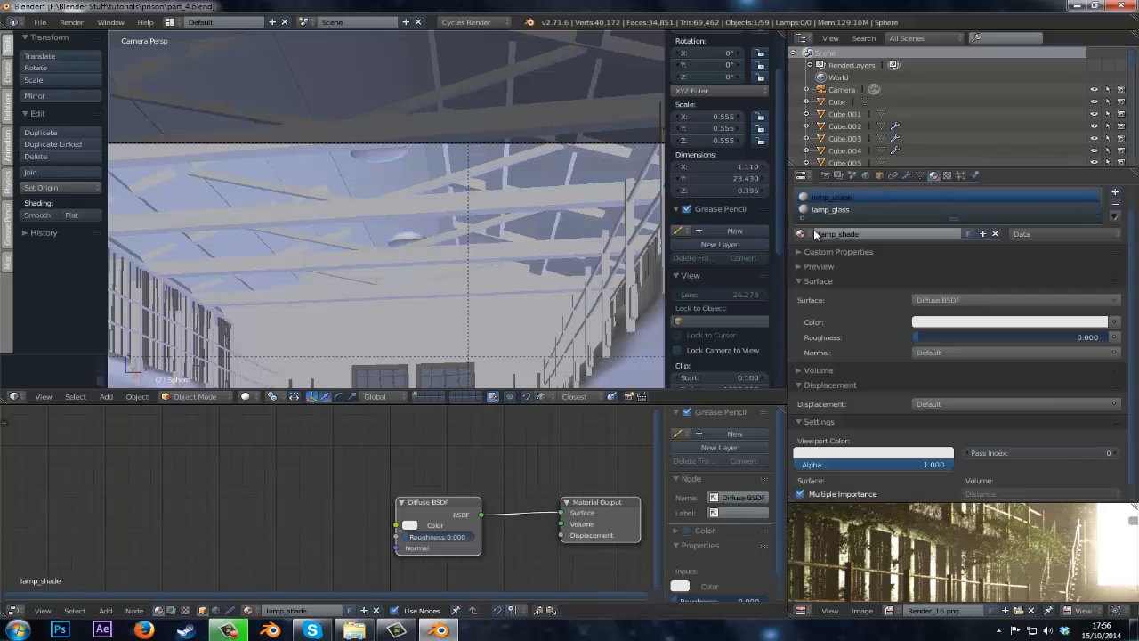
Set the lamp_shade diffuse color to black and add a Glossy BSDF node.
left_click(1032, 322)
left_click_drag(1100, 207, 1097, 236)
left_click(1029, 322)
left_click_drag(414, 502, 291, 515)
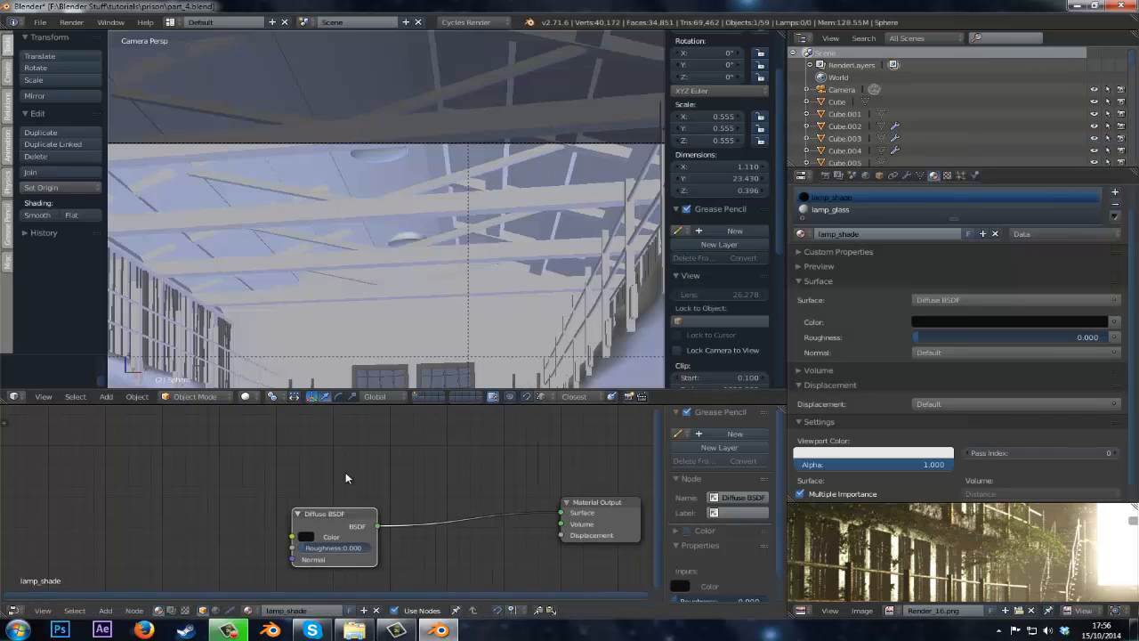
key("shift+a")
mouse_move(343, 435)
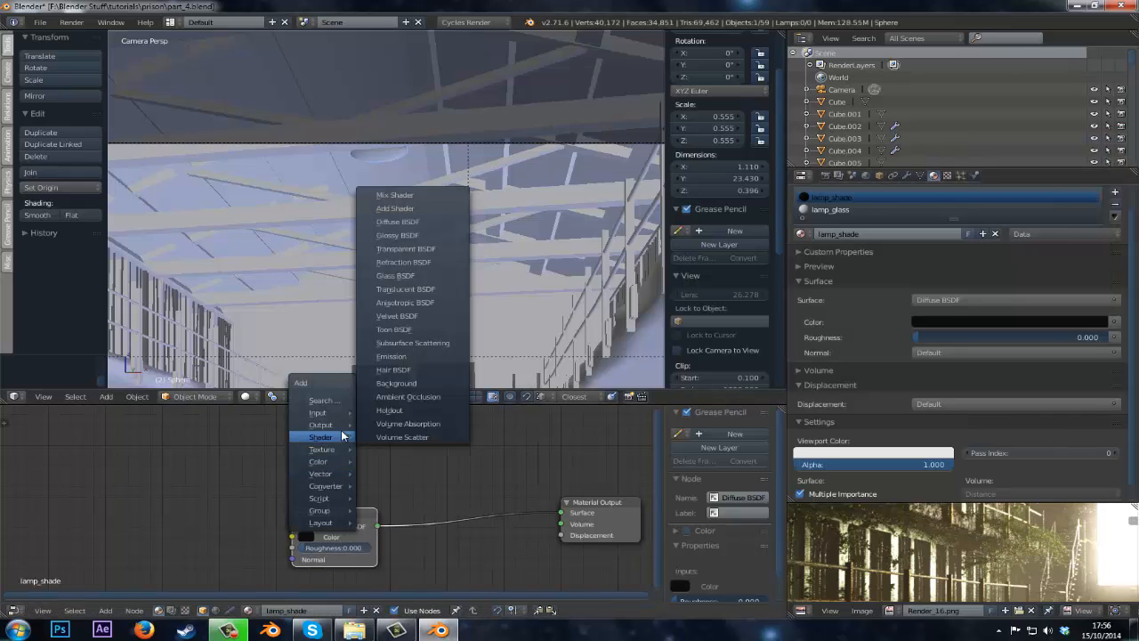
left_click(388, 235)
left_click(405, 456)
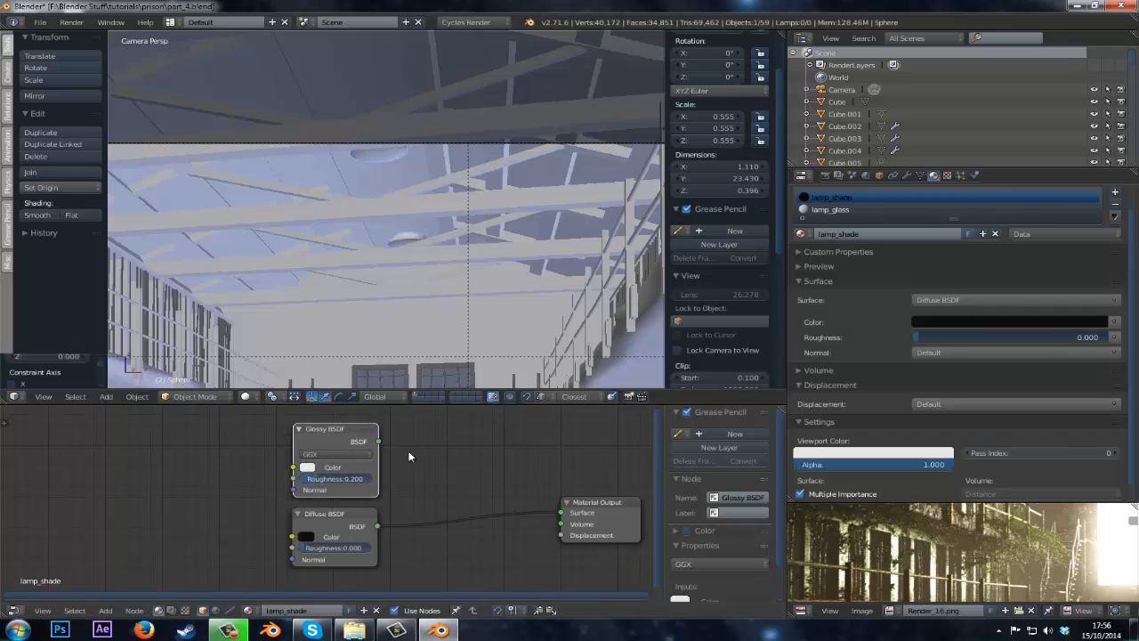
Insert a Mix Shader at factor 0.709 combining the Diffuse and Glossy BSDFs into the material output.
key("shift+a")
mouse_move(493, 464)
left_click(596, 259)
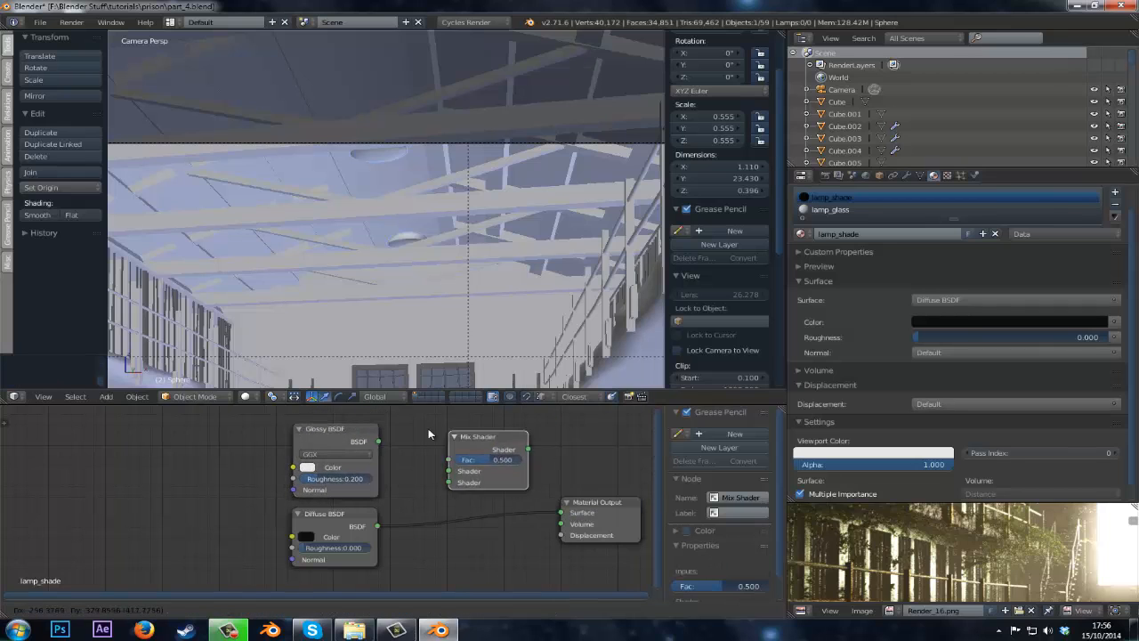
left_click(403, 458)
left_click_drag(378, 442, 423, 505)
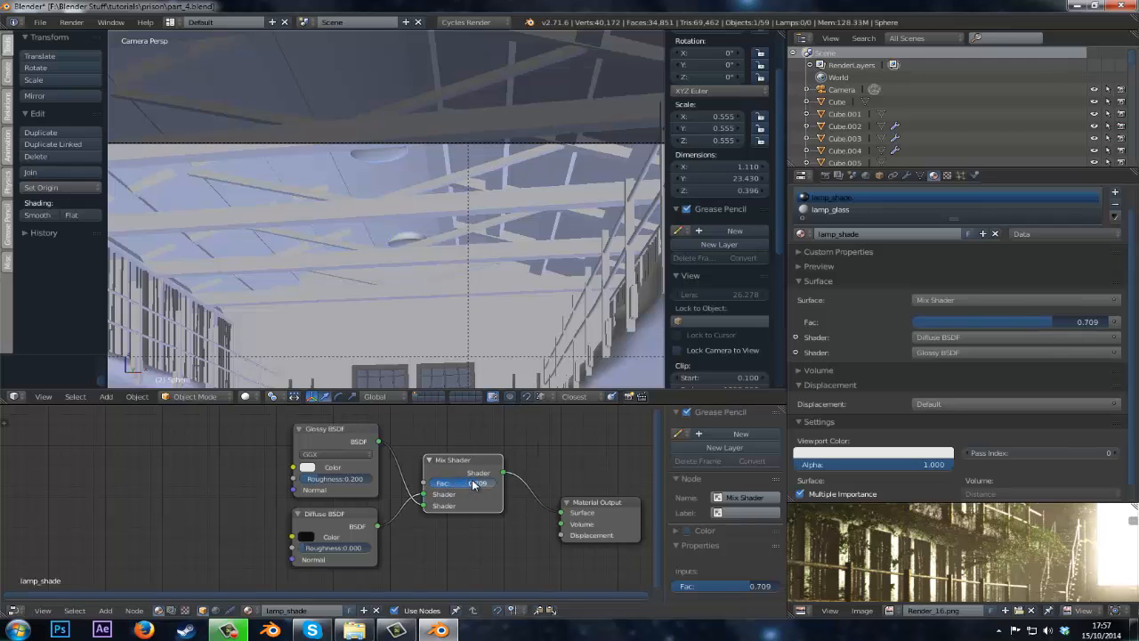
Switch the viewport to rendered shading and draw a render border around the lamps.
left_click(247, 396)
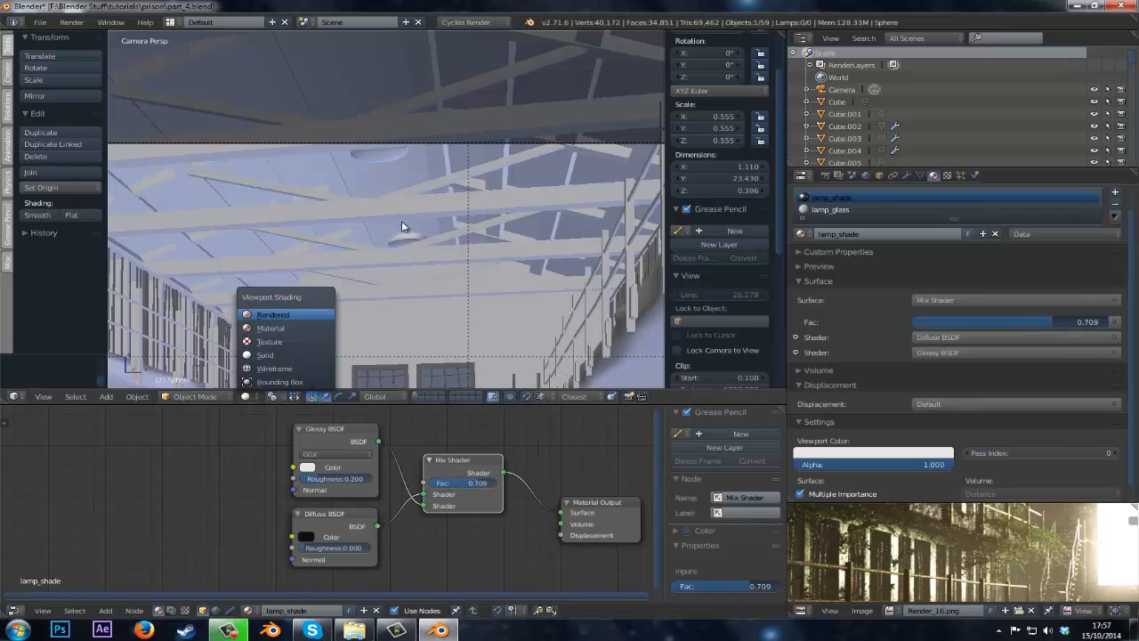
left_click(272, 314)
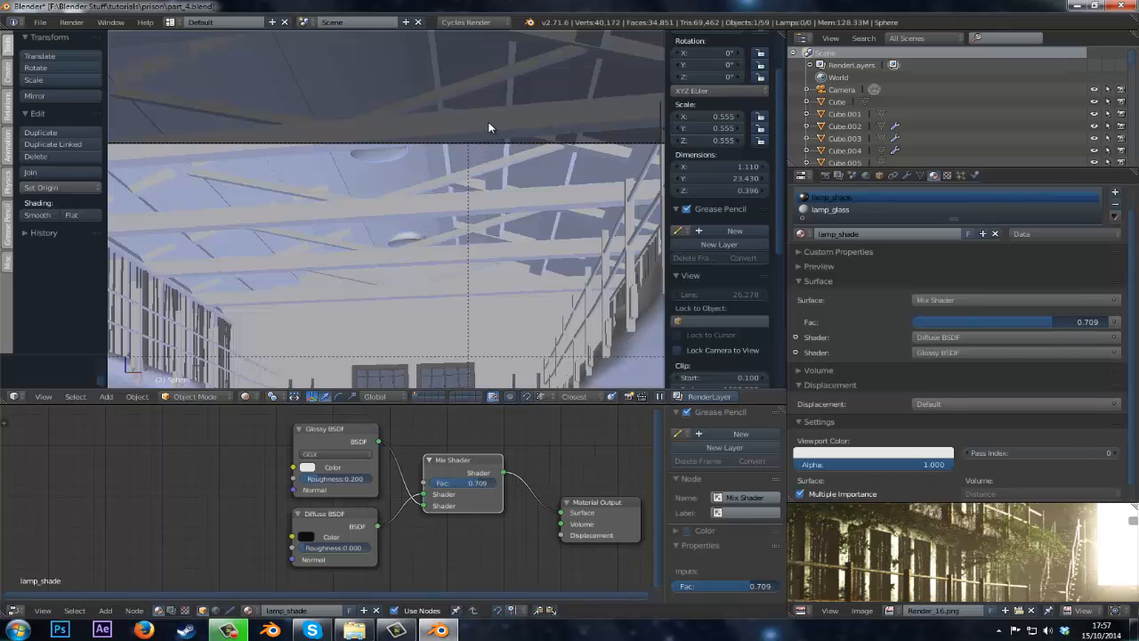
scroll(422, 176, "down", 3)
scroll(422, 176, "up", 3)
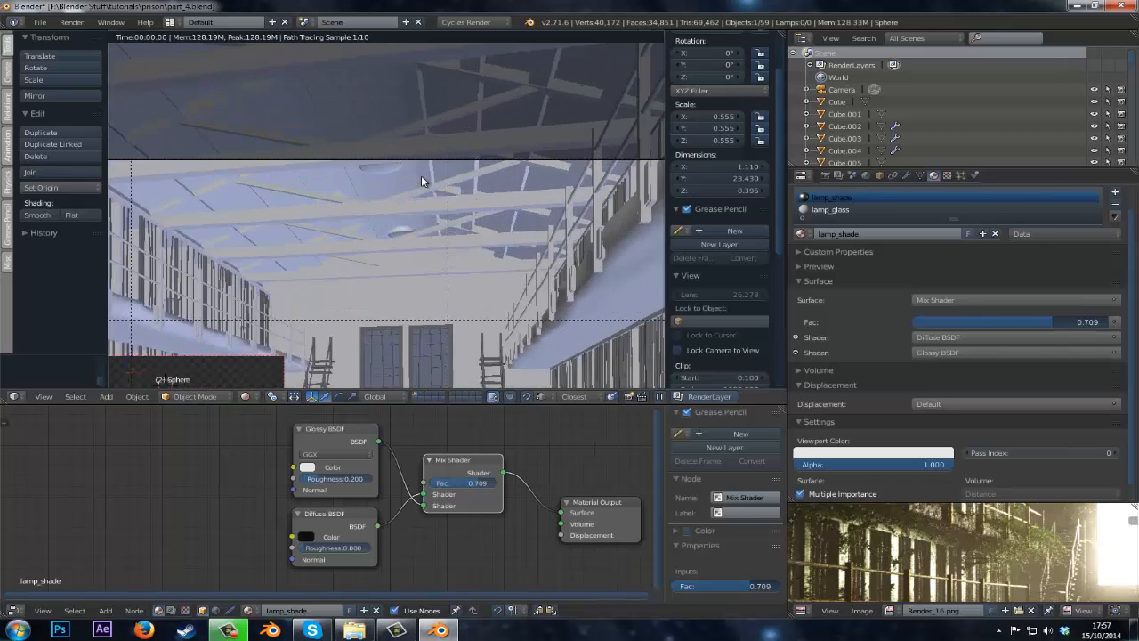
key("shift+b")
left_click_drag(454, 107, 302, 270)
scroll(304, 275, "up", 3)
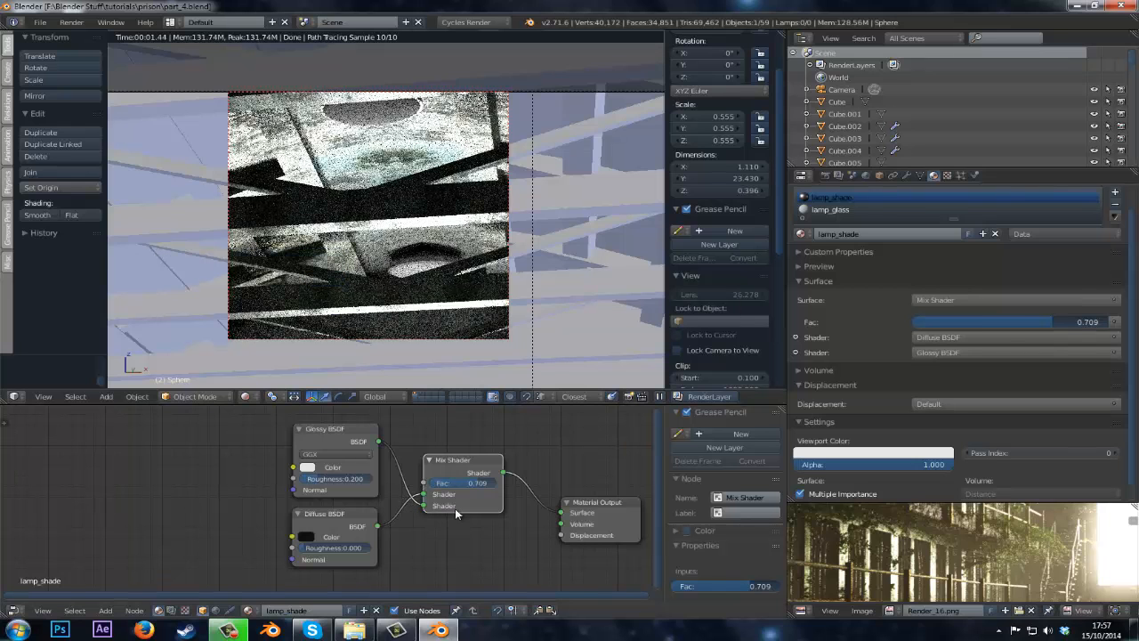
Switch to the lamp_glass material slot and delete its Diffuse BSDF node.
left_click(830, 209)
key("Home")
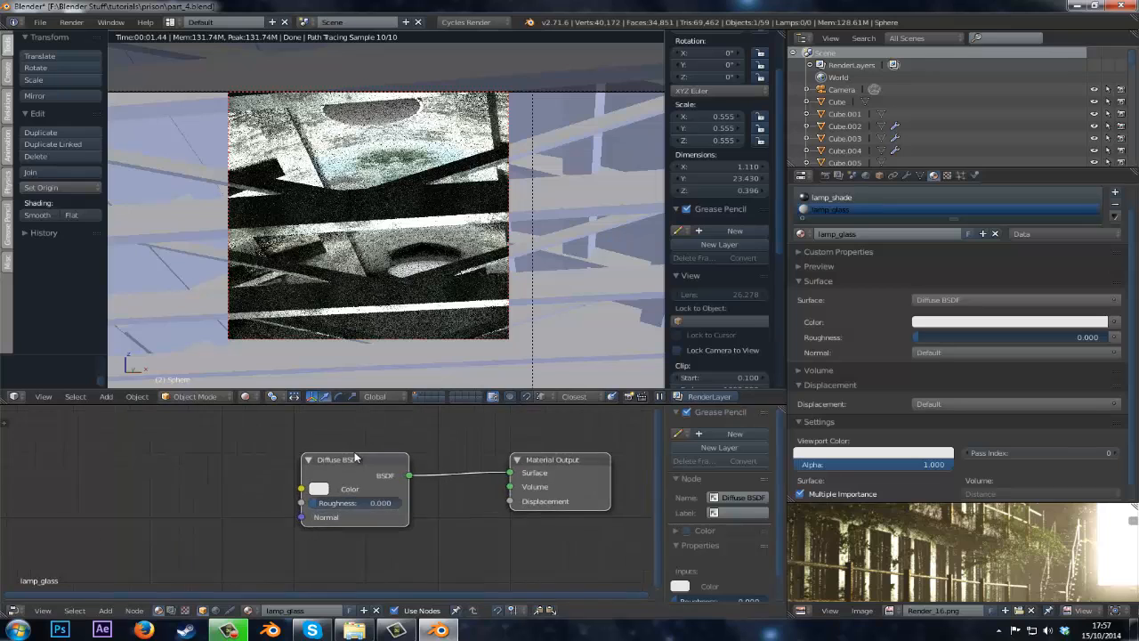
scroll(354, 451, "up", 1)
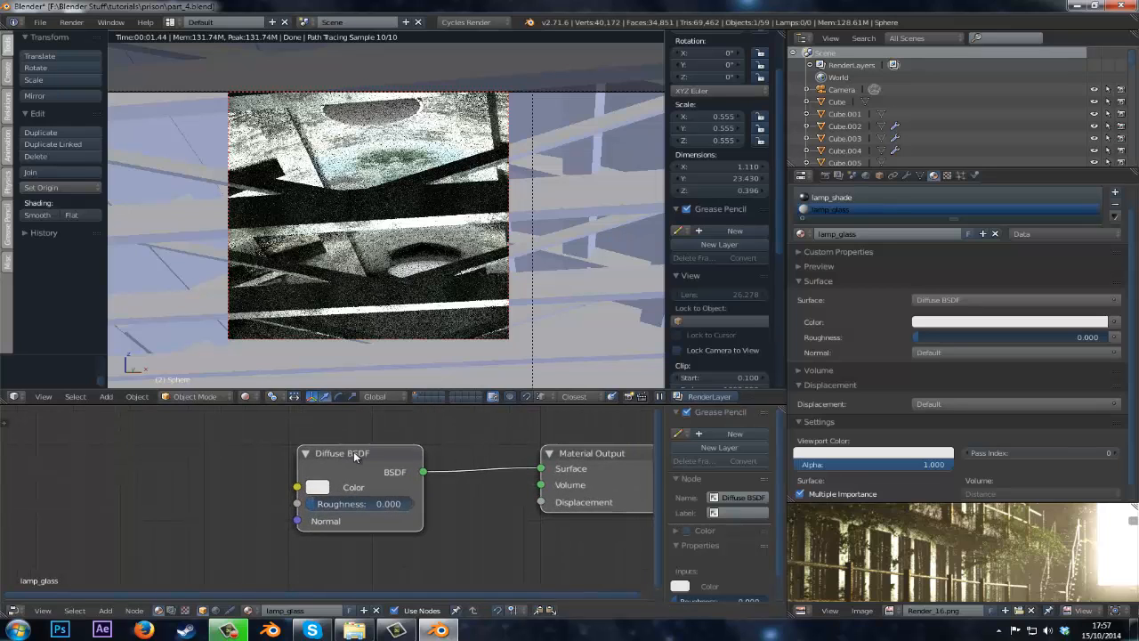
left_click(353, 451)
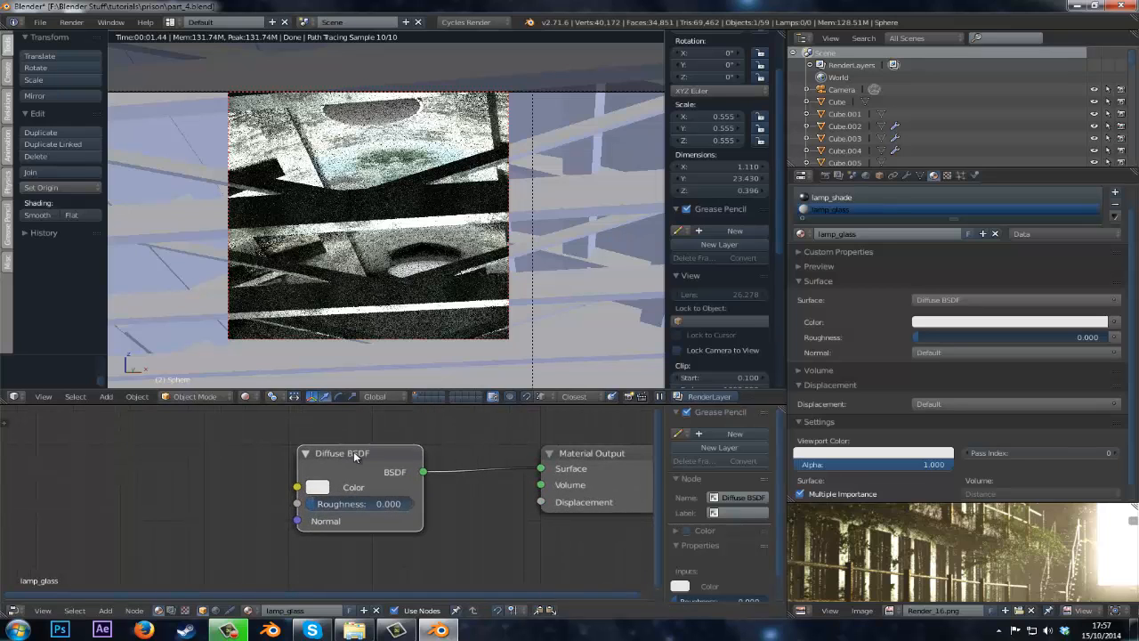
key("x")
Add a Glass BSDF node and connect it to the Material Output surface.
key("shift+a")
mouse_move(331, 453)
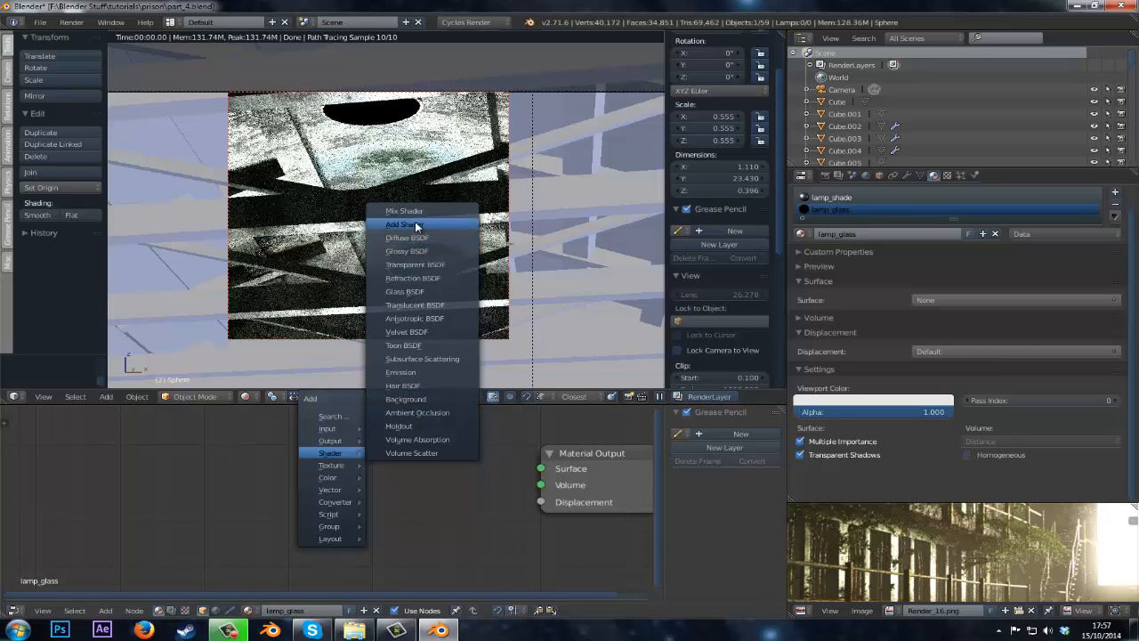
left_click(414, 291)
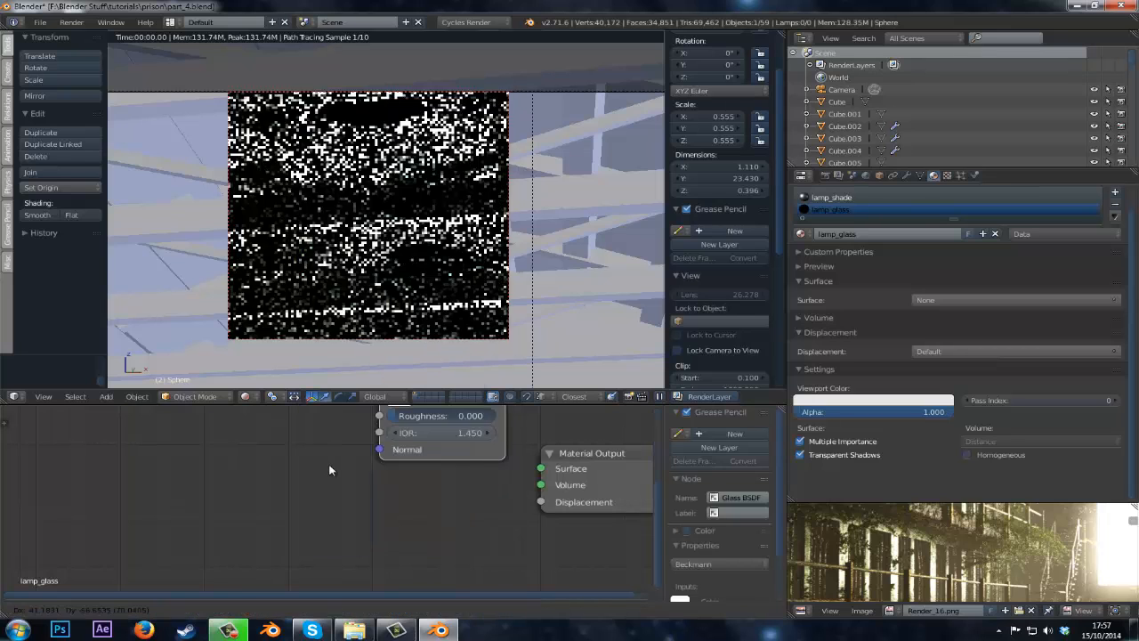
left_click(394, 464)
left_click_drag(402, 463, 541, 469)
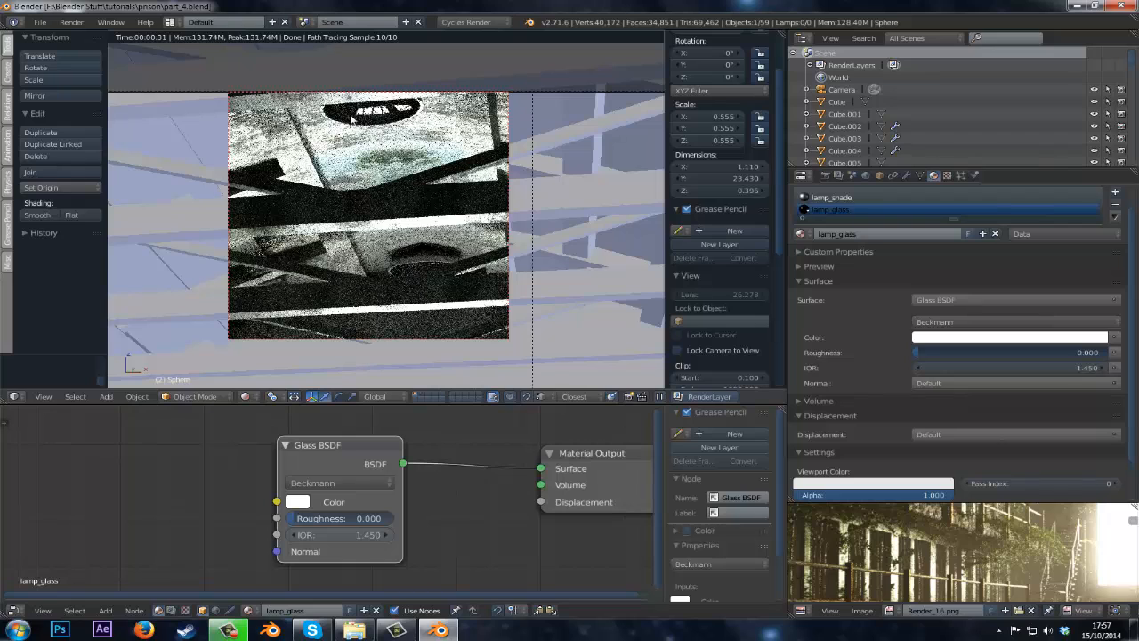
Add an Image Texture node loading texture_roughness.jpg and connect its color to the Glass BSDF roughness.
left_click_drag(323, 448, 307, 443)
middle_click_drag(212, 452, 359, 458)
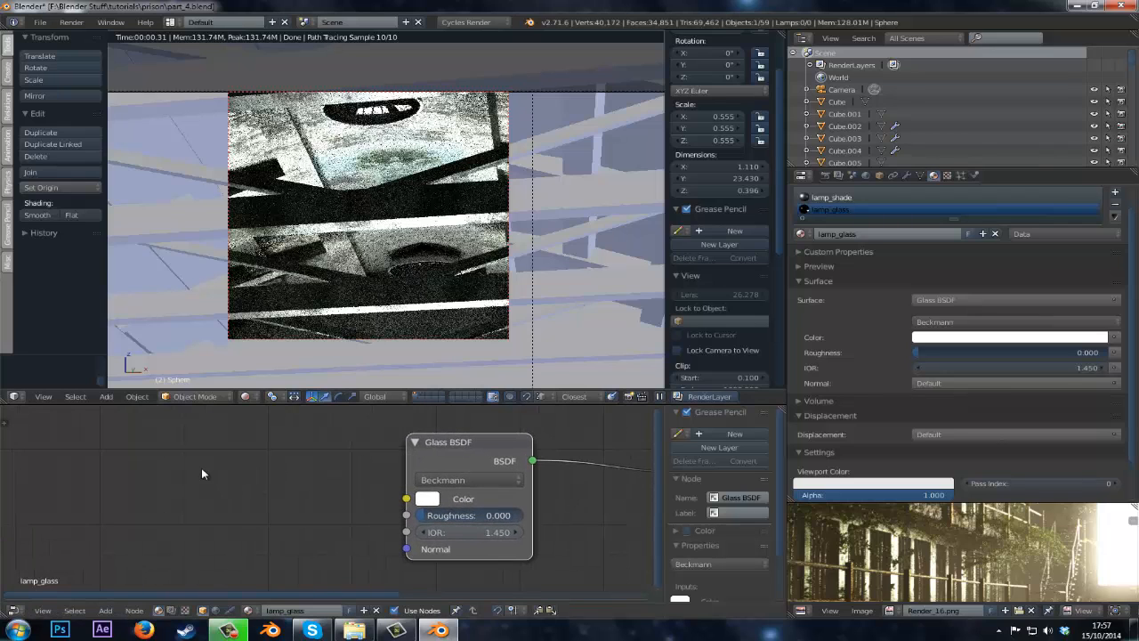
key("shift+a")
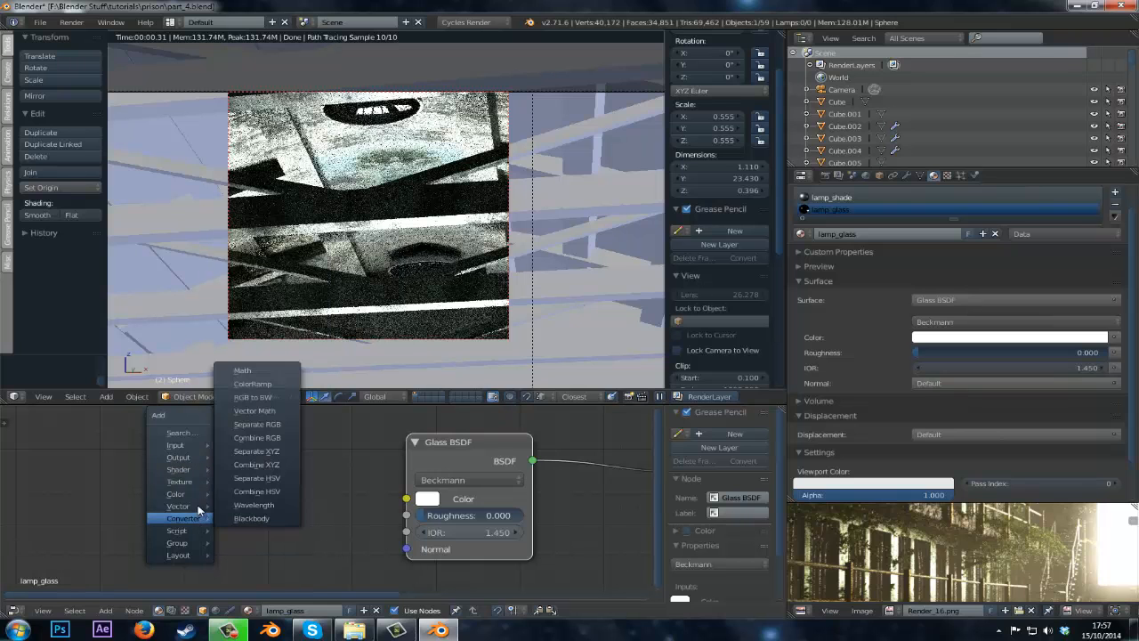
mouse_move(182, 481)
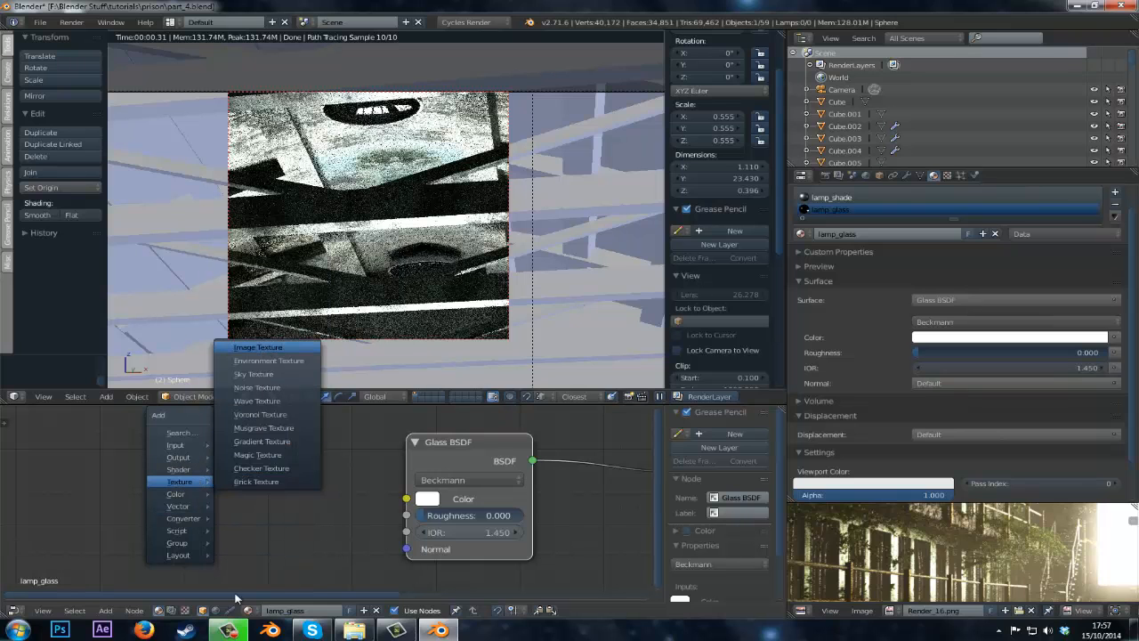
left_click(258, 347)
left_click(191, 498)
left_click(157, 512)
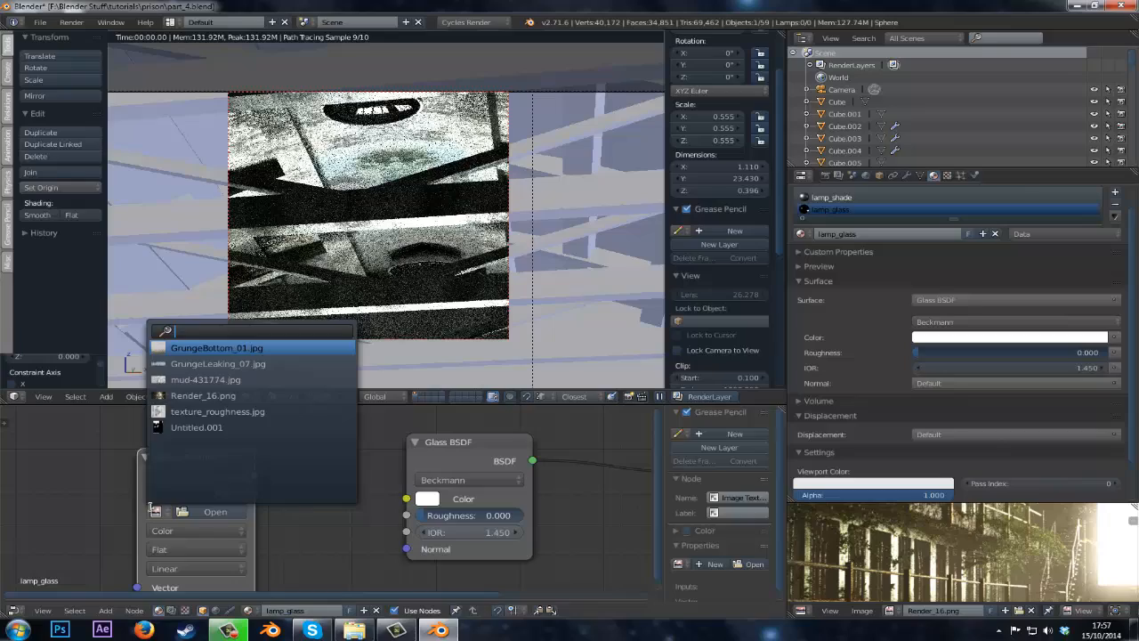
left_click(213, 412)
left_click_drag(254, 476, 409, 516)
Set the Glass BSDF IOR to 1.52 and save the file.
left_click(457, 529)
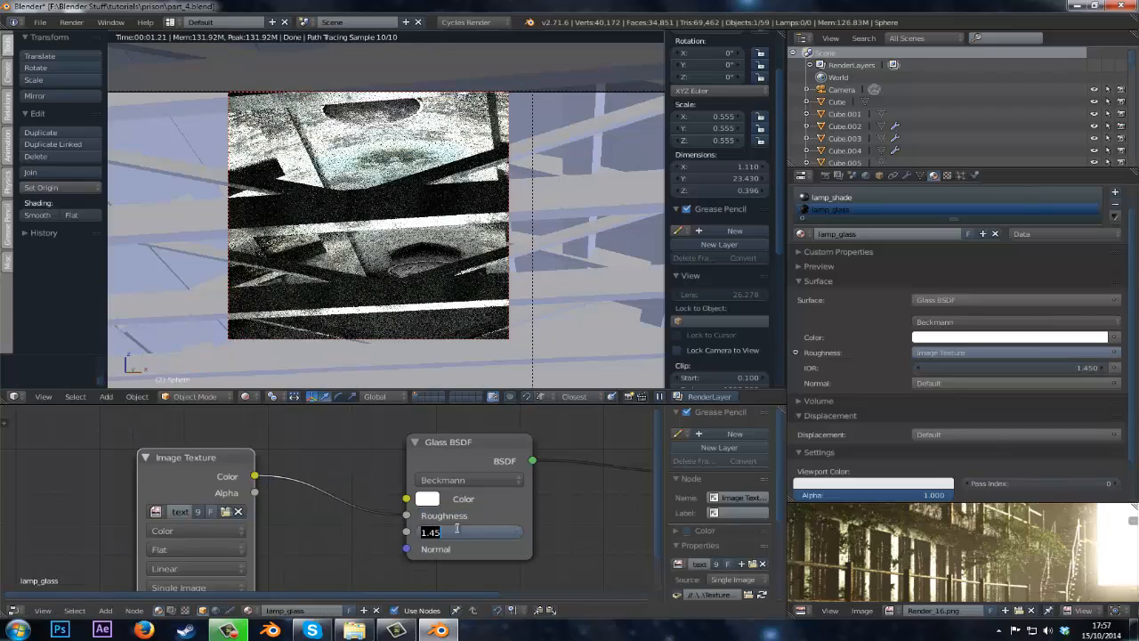
type("1.2")
key("Return")
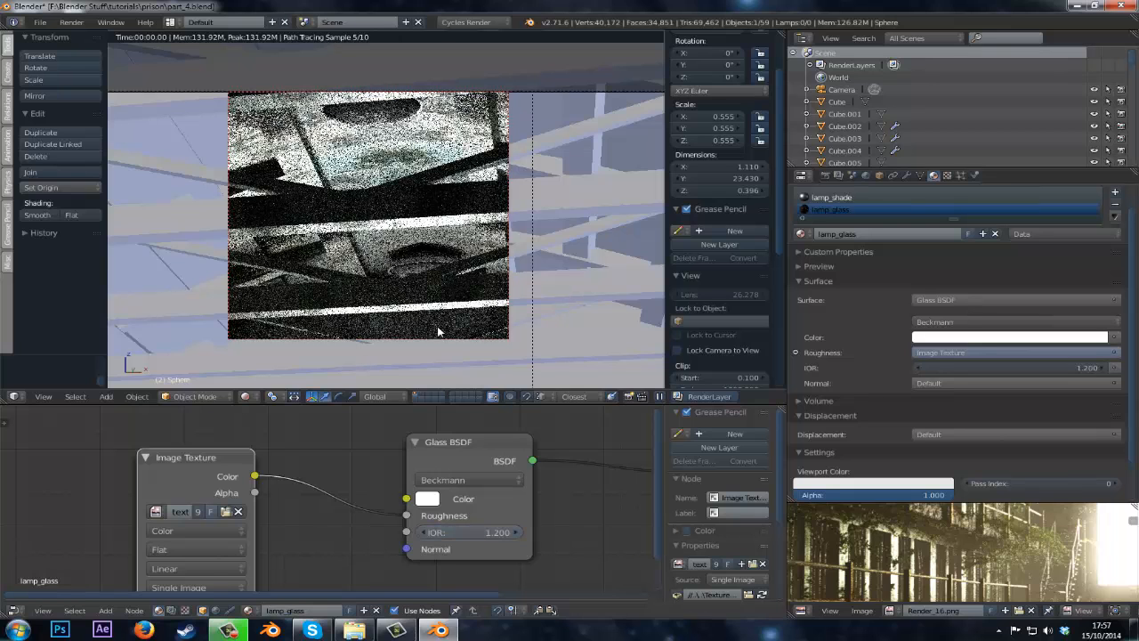
left_click_drag(212, 476, 179, 461)
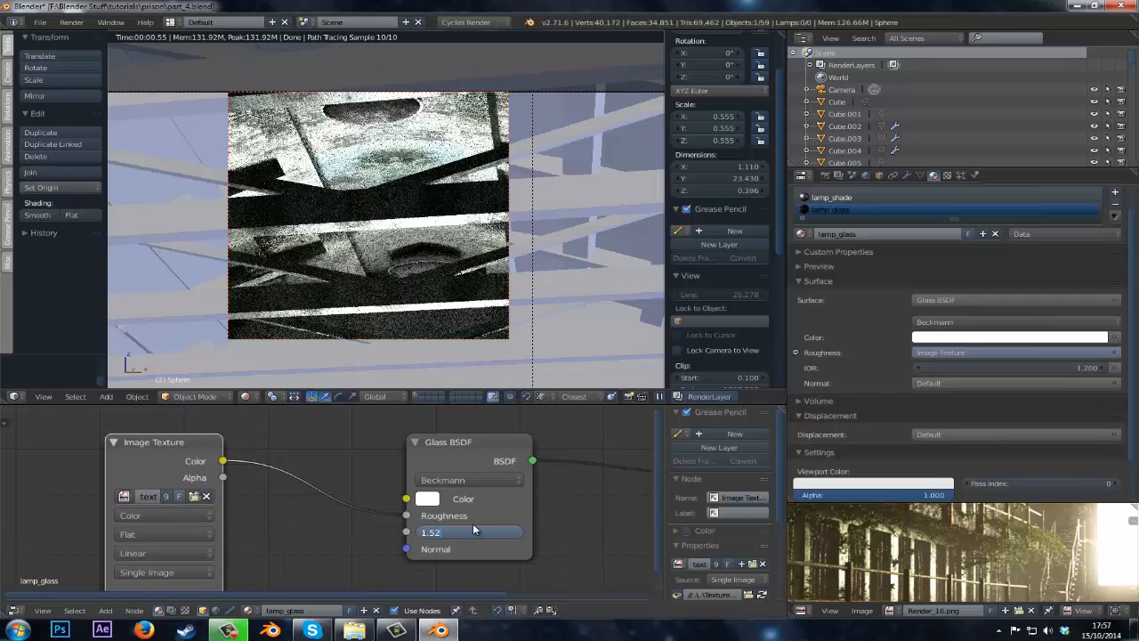
key("Return")
key("ctrl+s")
left_click(365, 479)
Insert an RGB Curves node between the image texture and Glass roughness, shaping its curve into an S-curve.
middle_click_drag(400, 486, 524, 468)
left_click_drag(252, 440, 69, 432)
key("shift+a")
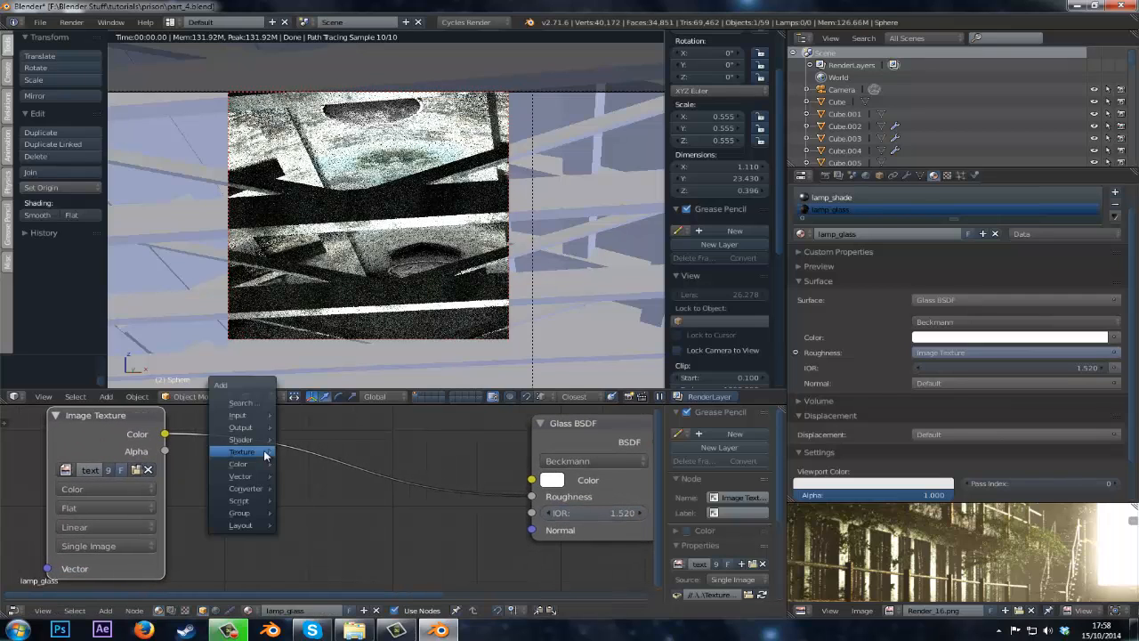
mouse_move(260, 469)
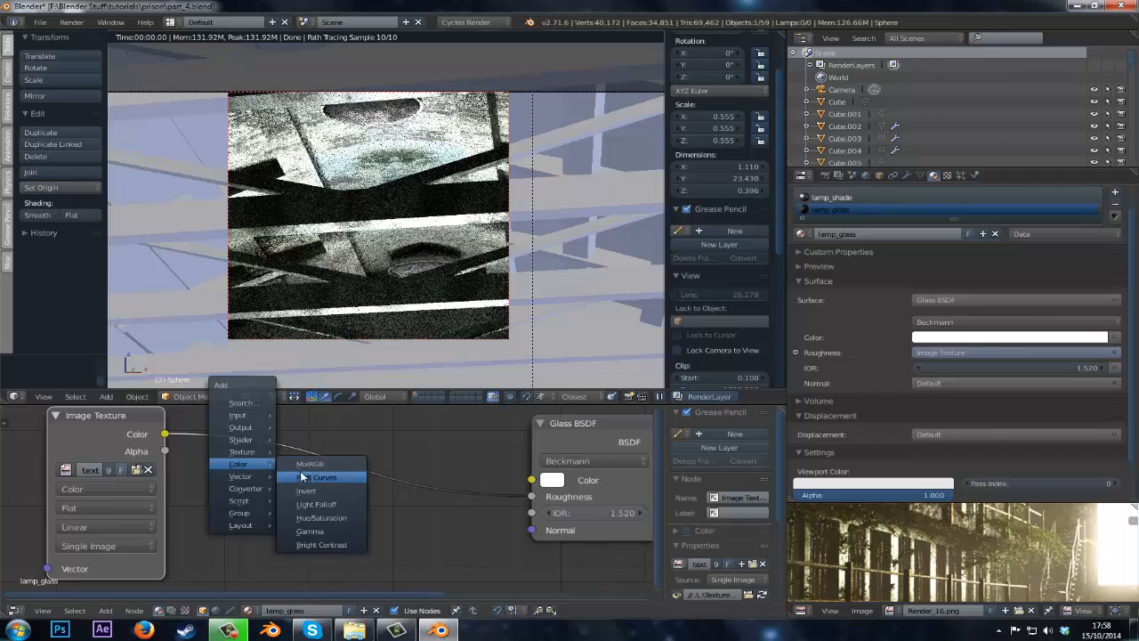
left_click(303, 476)
left_click(310, 569)
left_click_drag(317, 557, 330, 565)
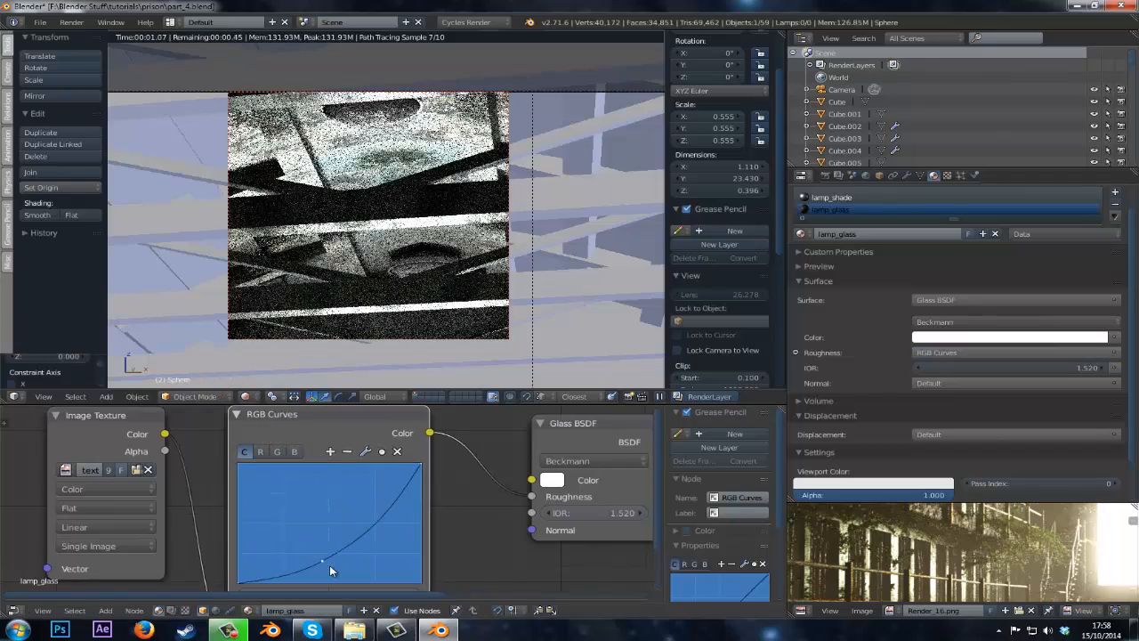
left_click_drag(374, 499, 365, 488)
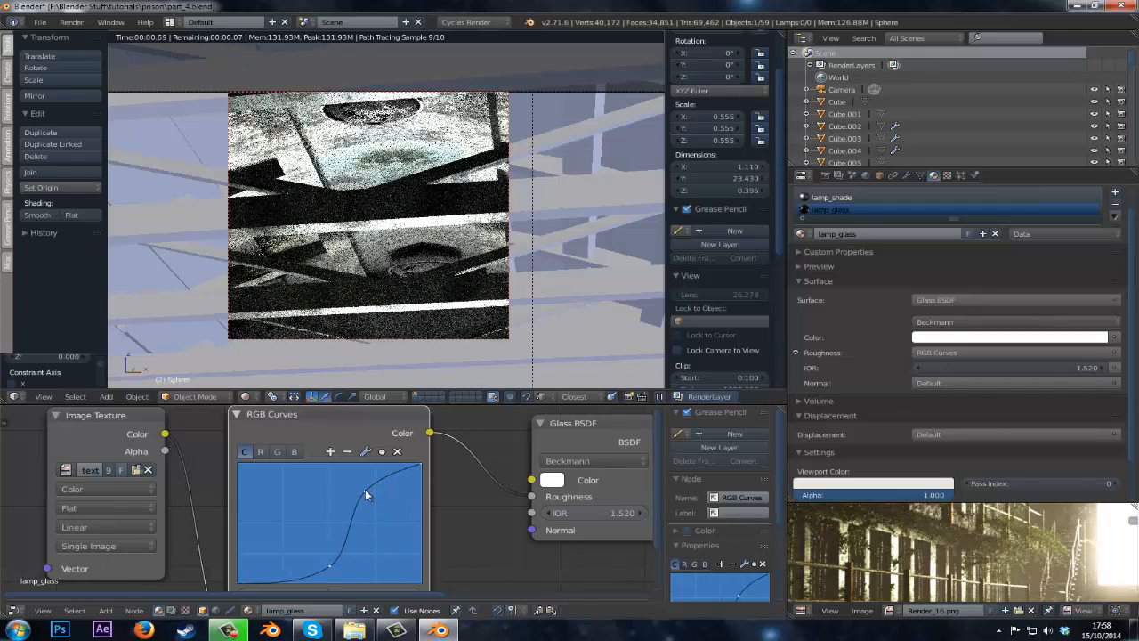
left_click_drag(365, 490, 386, 487)
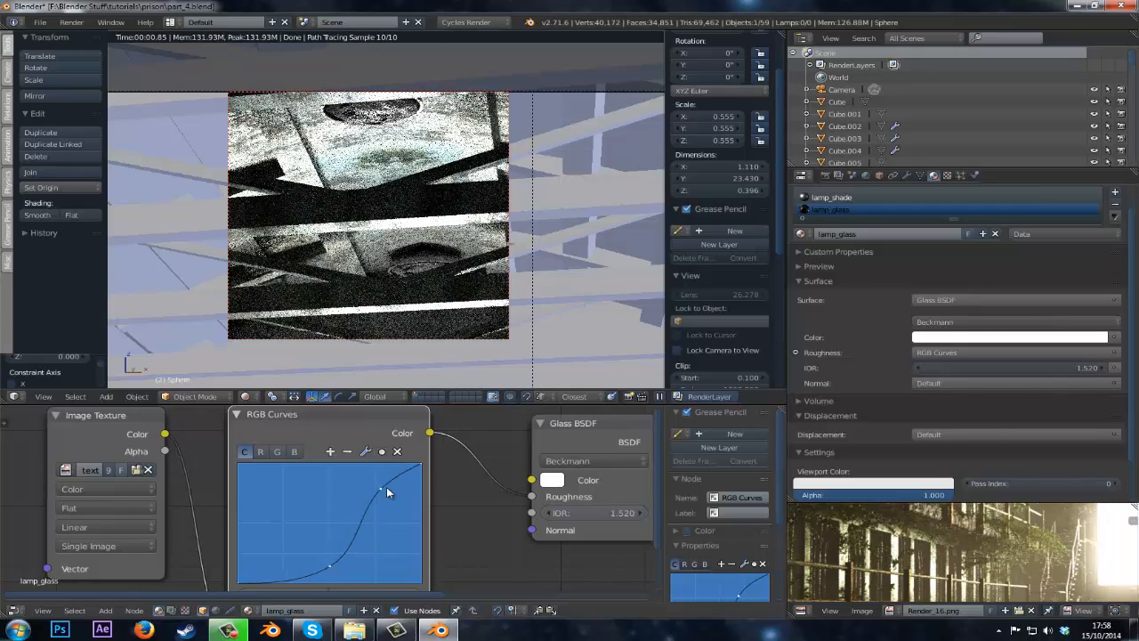
mouse_move(329, 565)
left_mouse_down()
mouse_move(357, 570)
mouse_move(346, 570)
left_mouse_up()
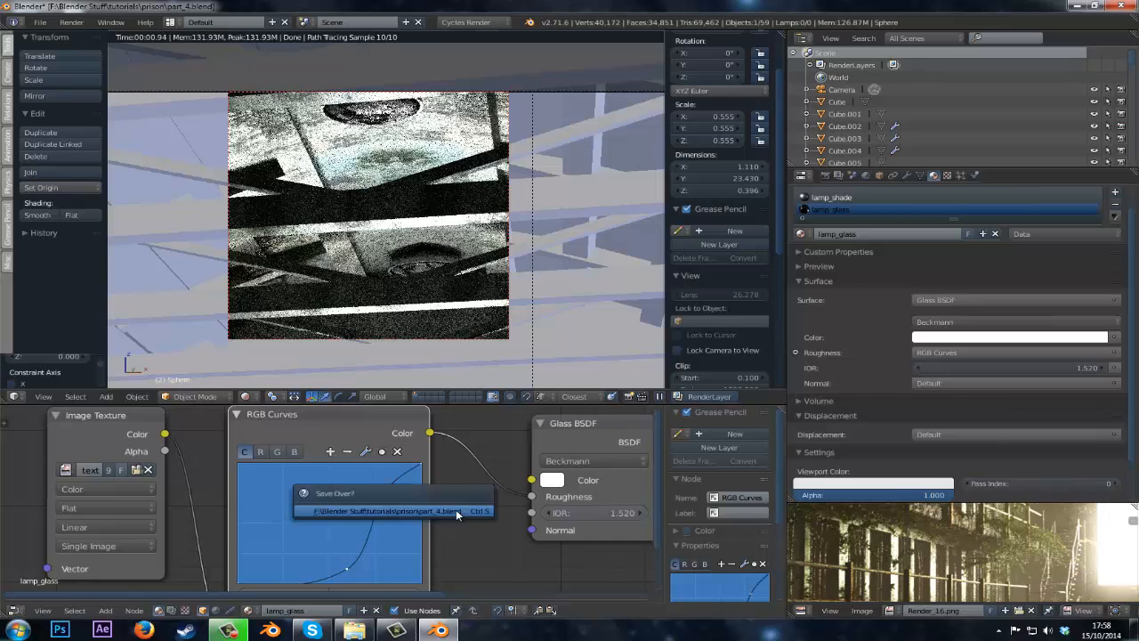
Set the Glass BSDF color to a brown tint of R 0.273, G 0.223, B 0.140.
middle_click_drag(487, 467, 363, 498)
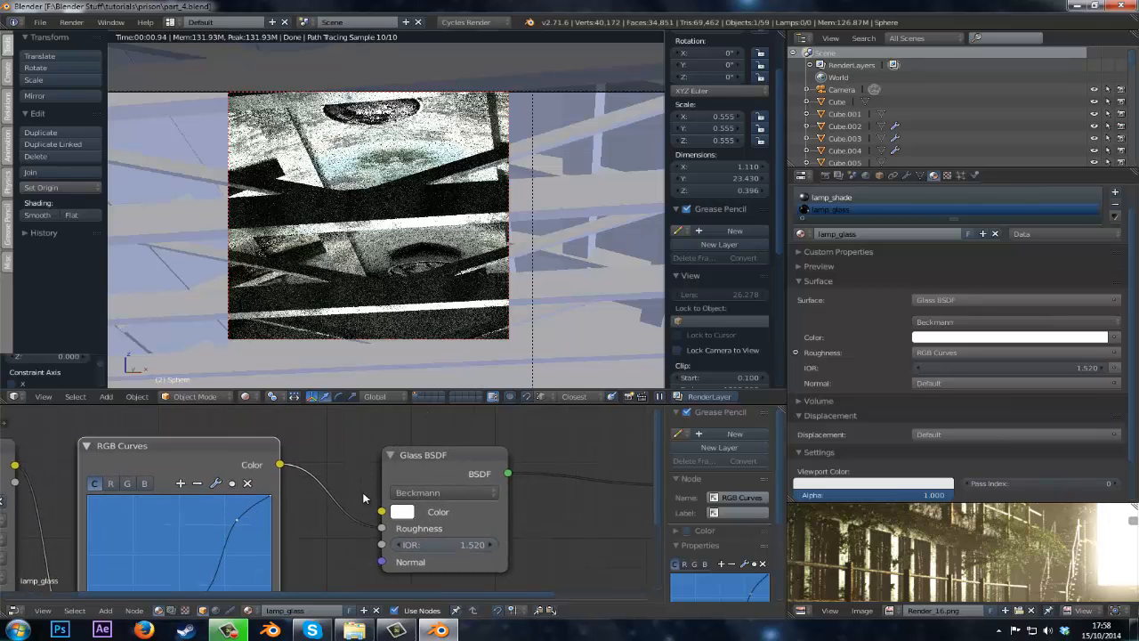
left_click(402, 514)
left_click(452, 359)
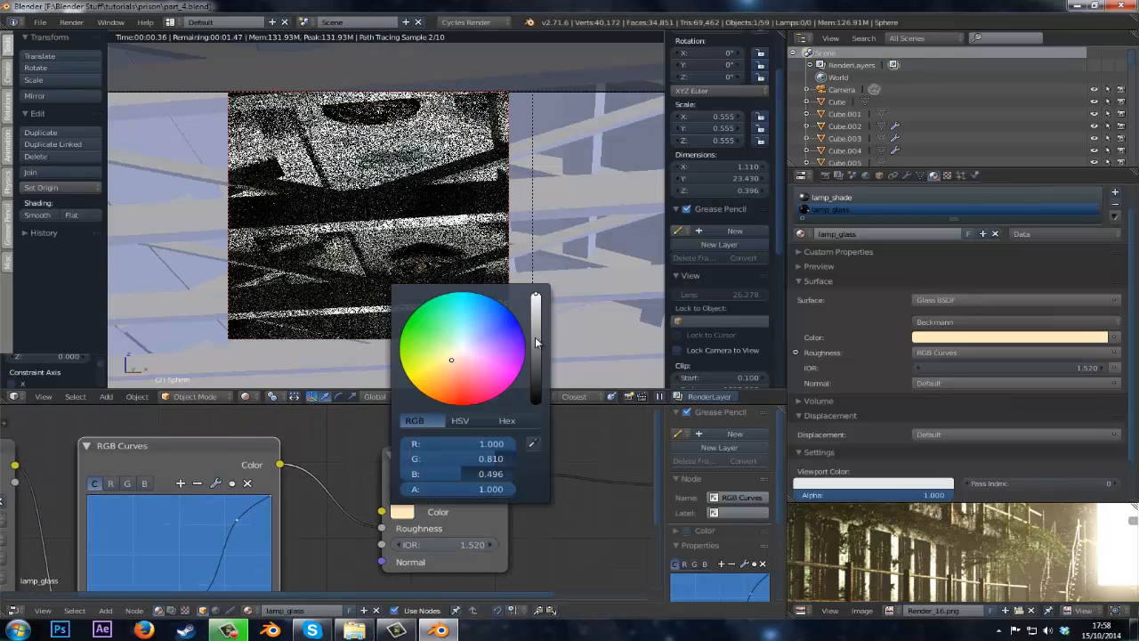
left_click_drag(536, 342, 535, 347)
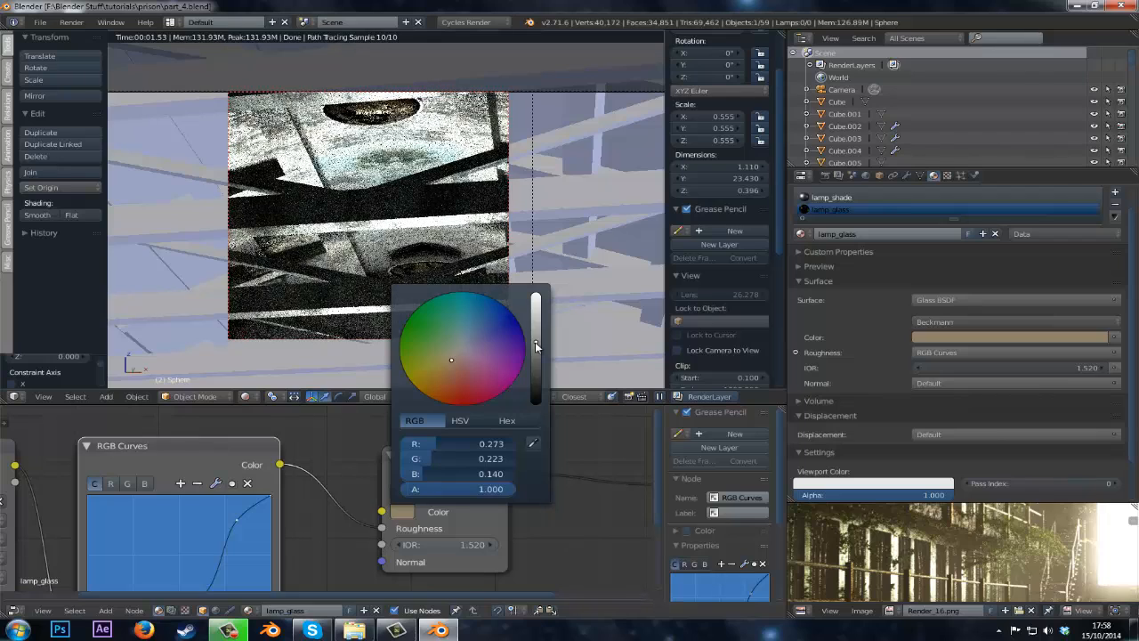
Move the lower RGB Curves point to about X 0.6, Y 0.2 and save the file.
middle_click_drag(207, 592, 192, 531)
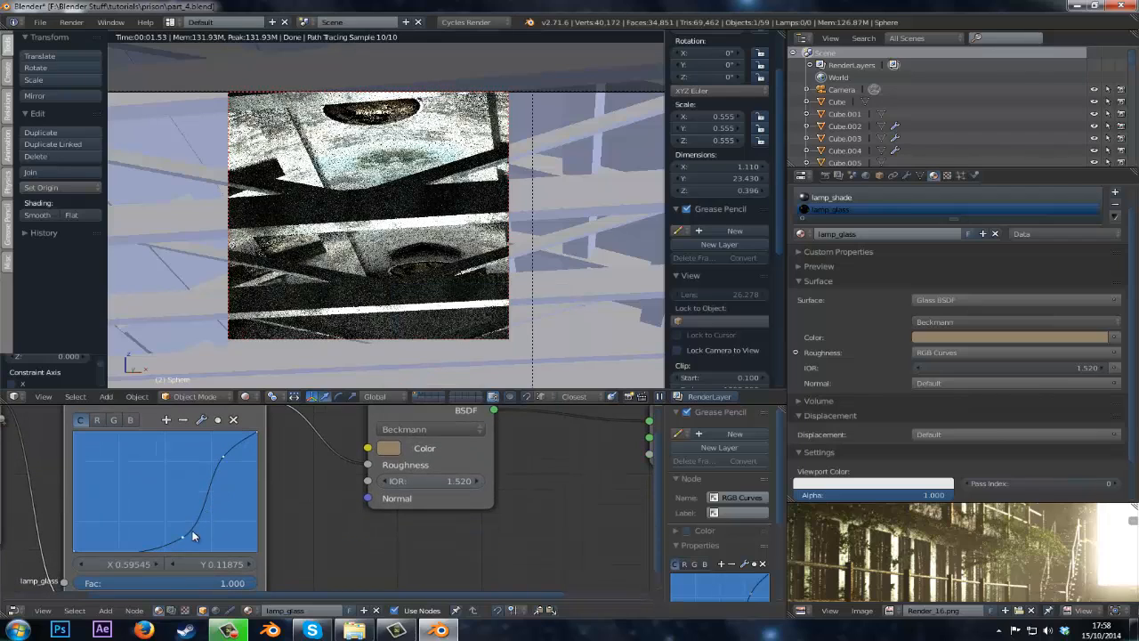
left_click_drag(190, 521, 183, 527)
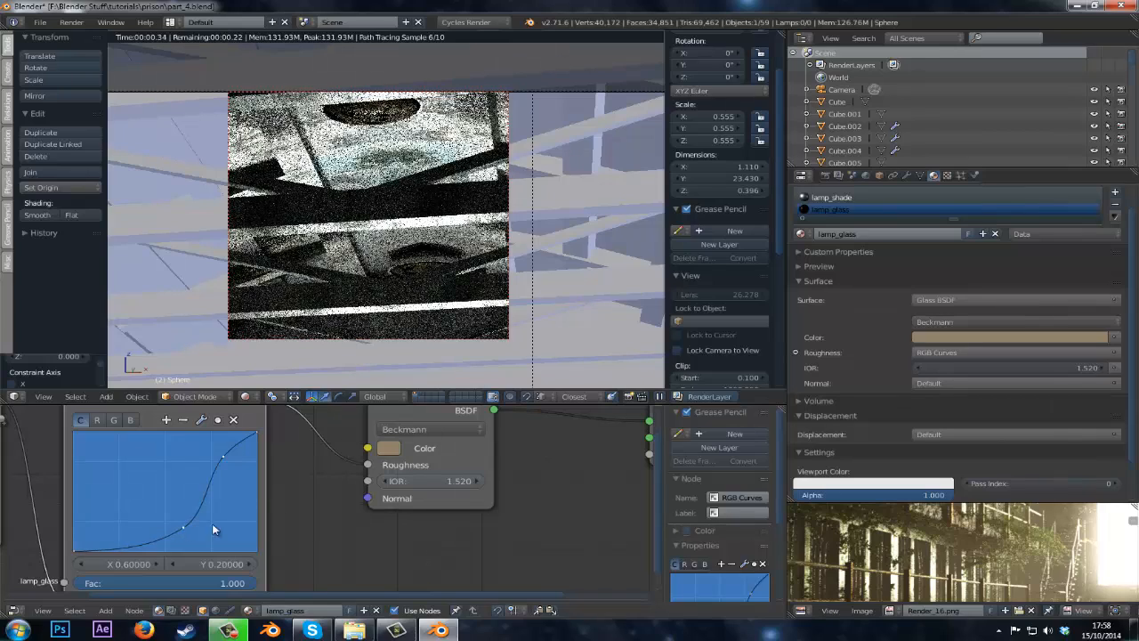
key("ctrl+s")
left_click(420, 493)
Desaturate the Glass BSDF color and raise its brightness to a light beige.
left_click(388, 447)
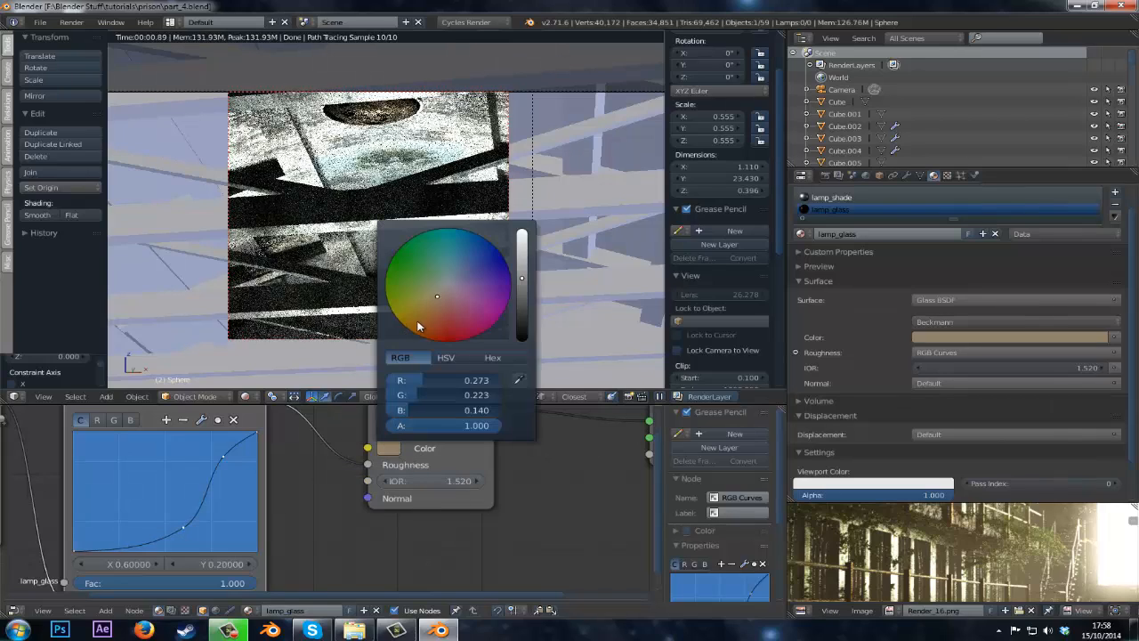
left_click(440, 293)
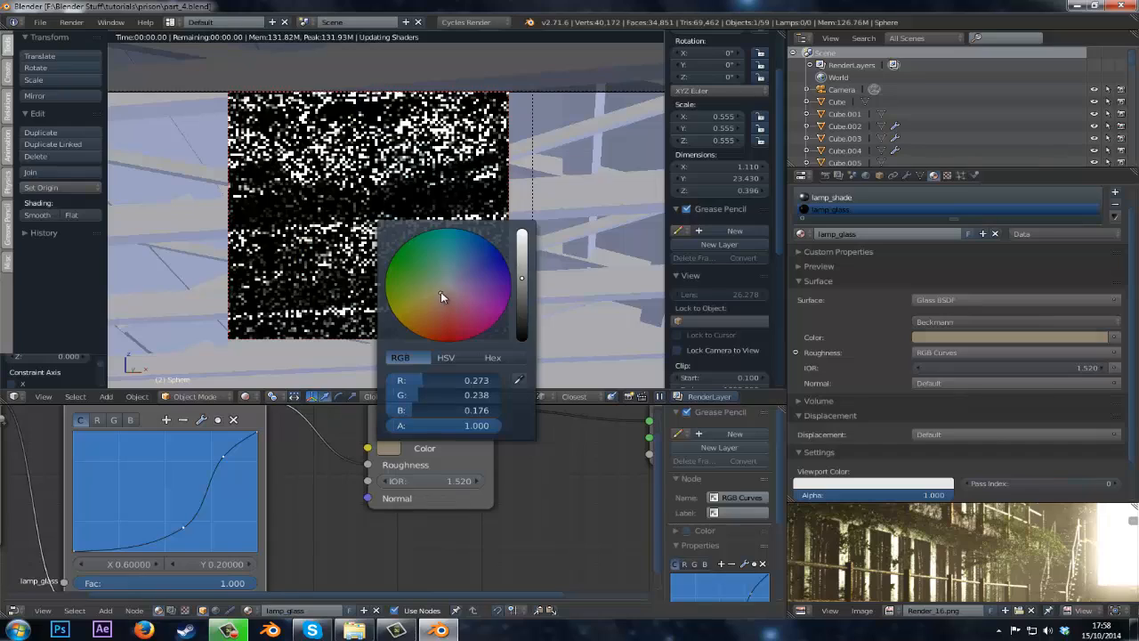
left_click(523, 291)
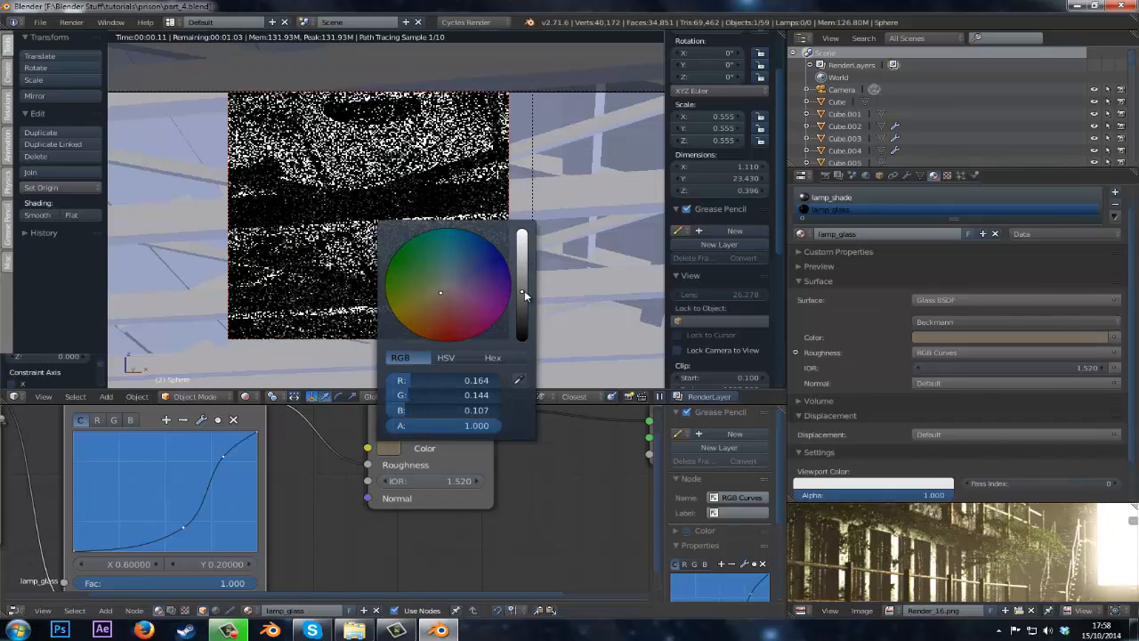
left_click(355, 188)
left_click(388, 447)
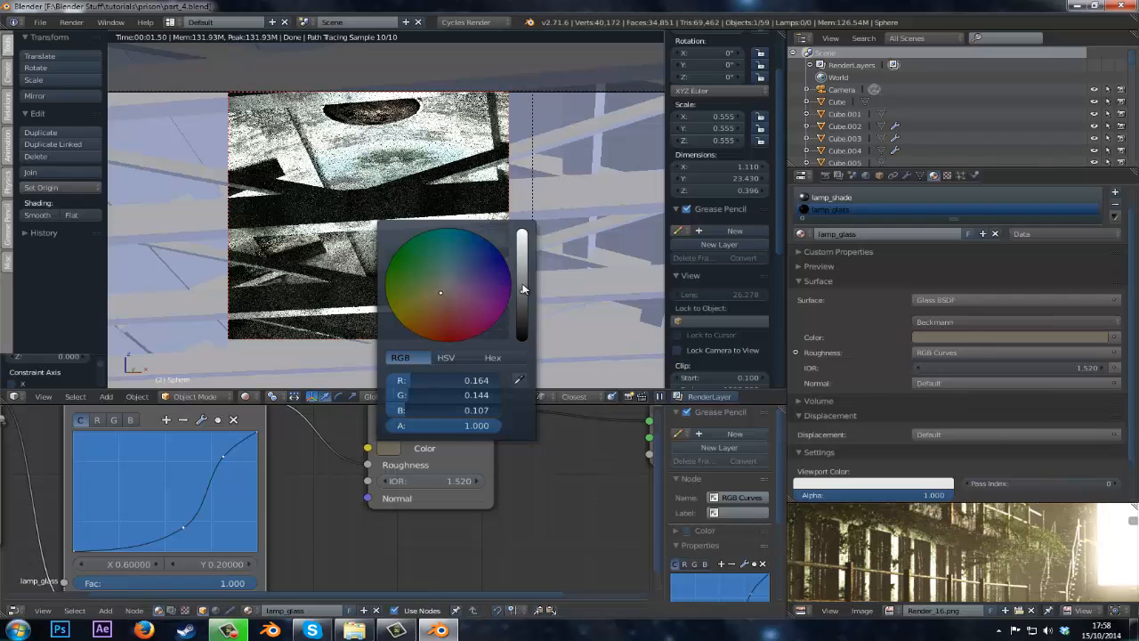
left_click_drag(524, 289, 523, 259)
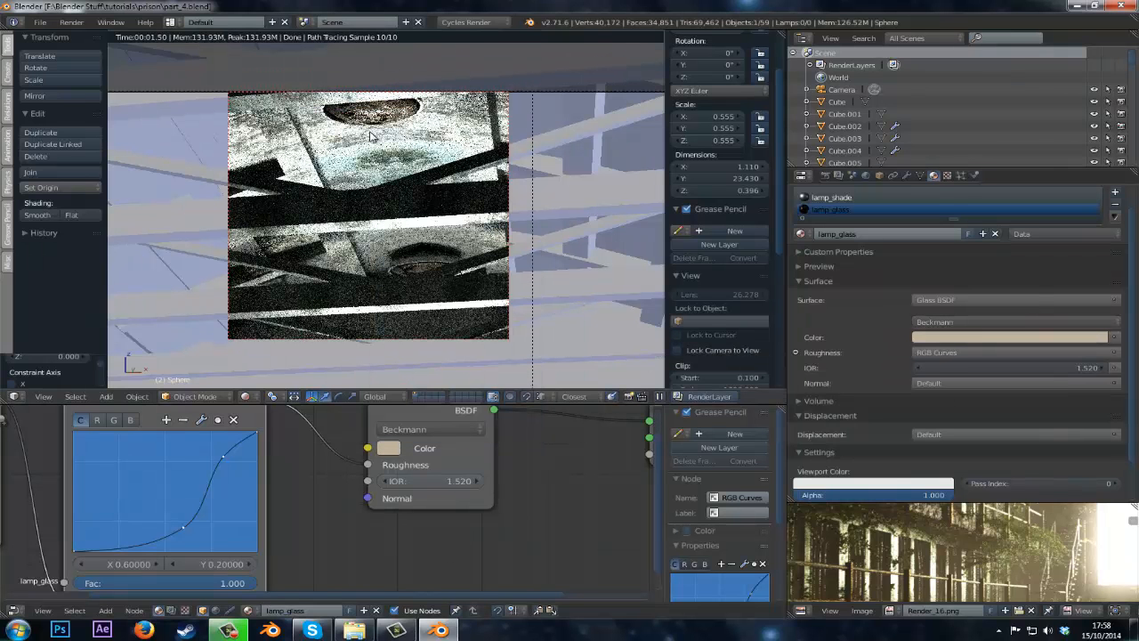
Switch to the lamp_shade slot and set the Mix Shader factor to 0.264.
left_click(817, 200)
middle_click_drag(443, 426, 318, 527)
left_click_drag(404, 480, 366, 481)
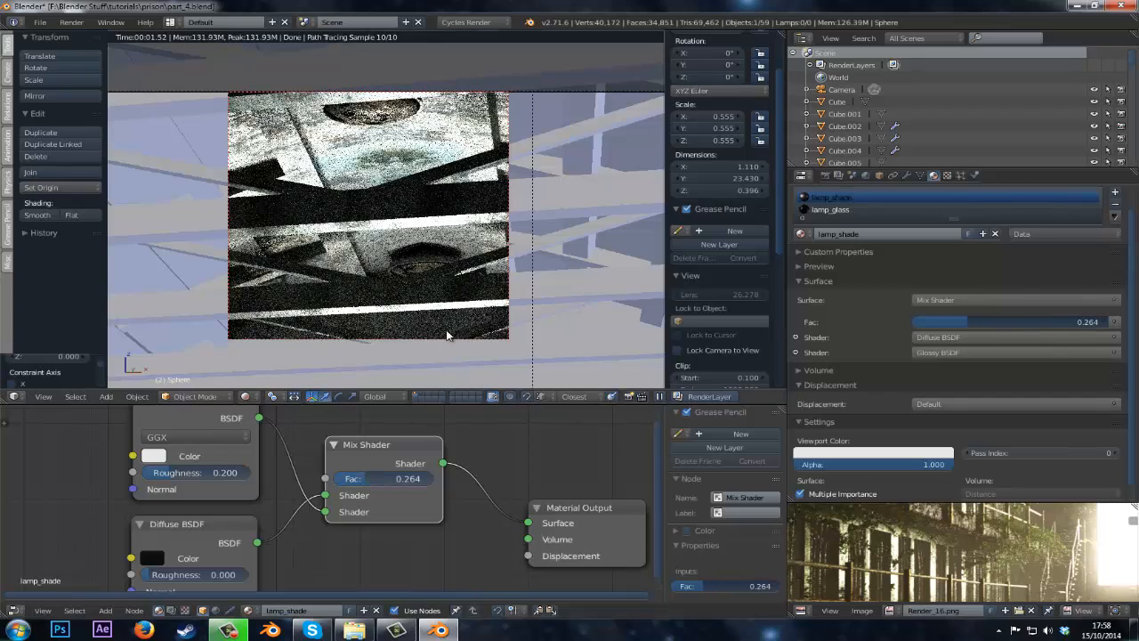
Redraw the render border to cover most of the camera view.
scroll(432, 314, "down", 2)
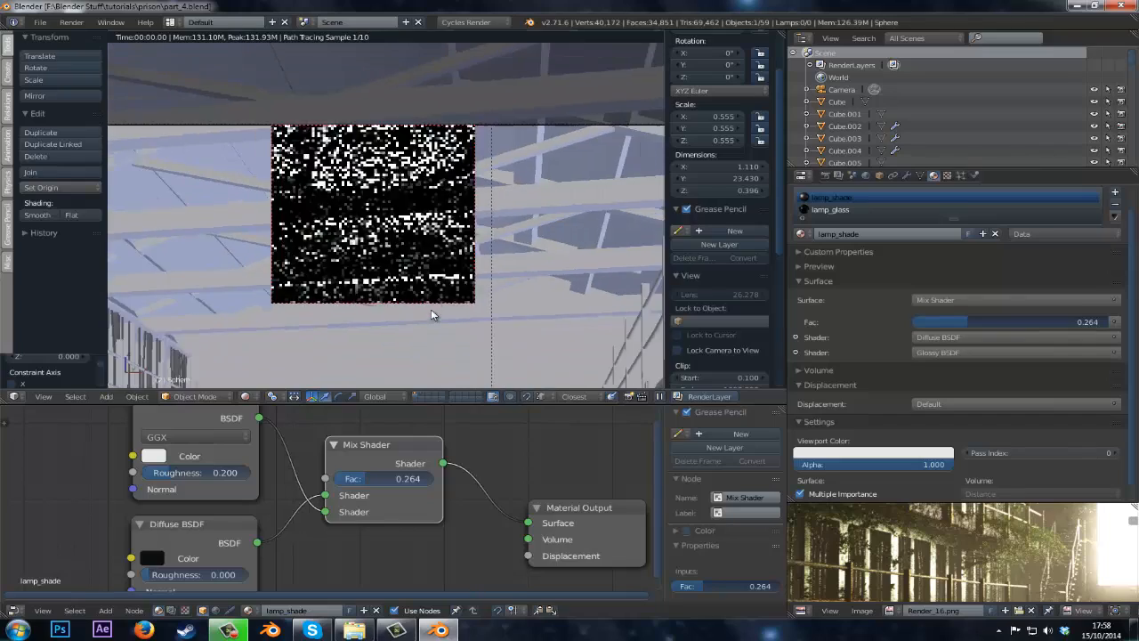
scroll(432, 314, "down", 5)
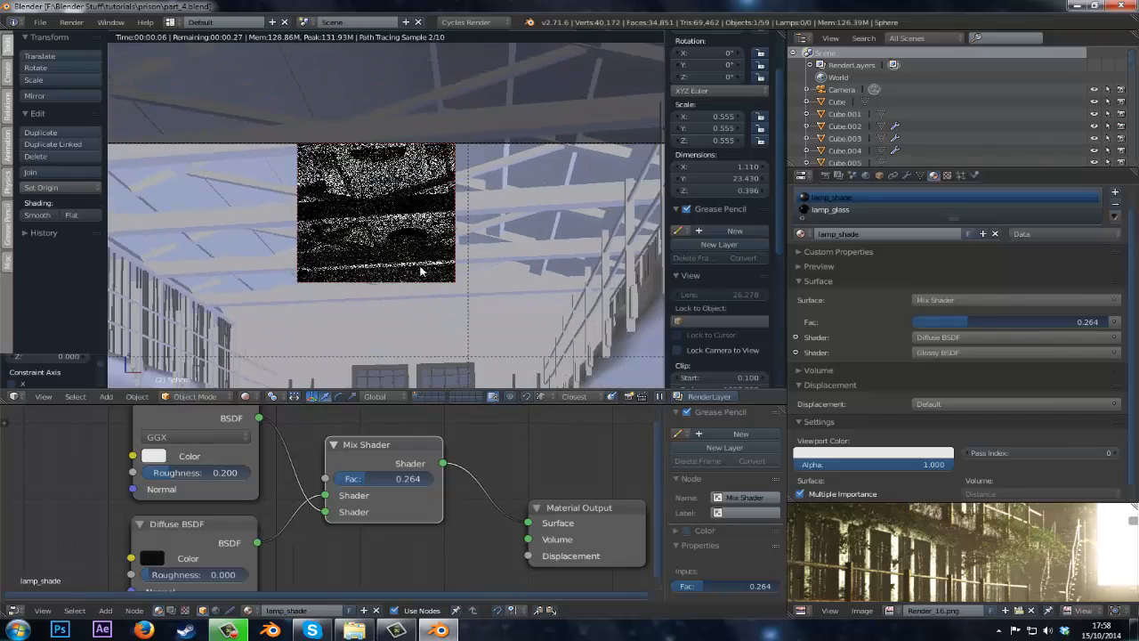
scroll(484, 157, "down", 2)
key("shift+b")
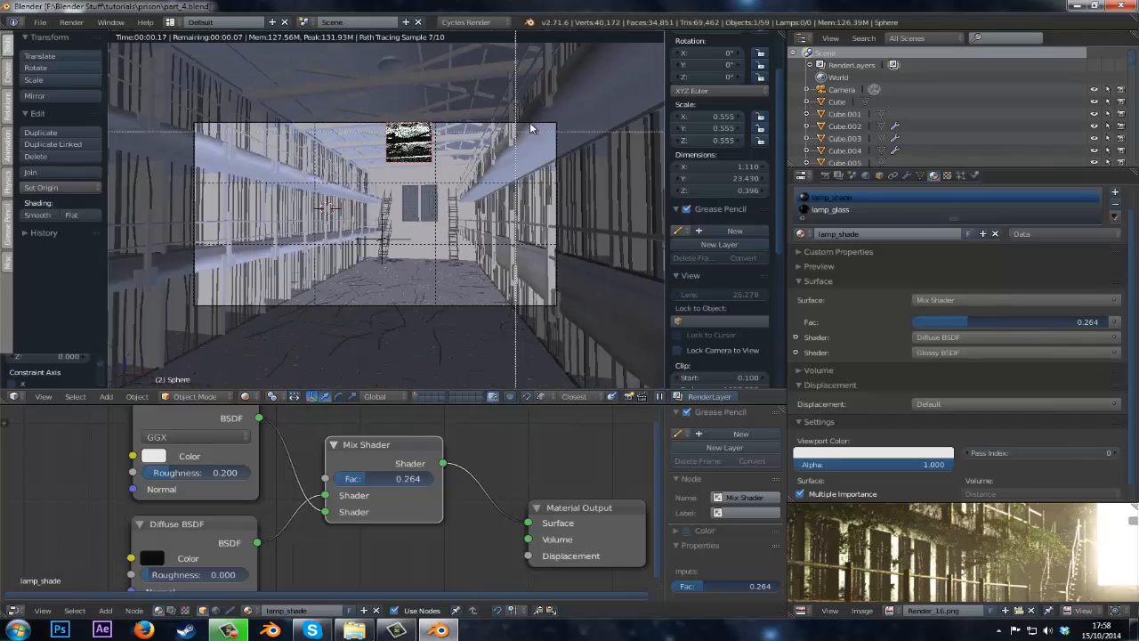
left_click_drag(557, 122, 138, 307)
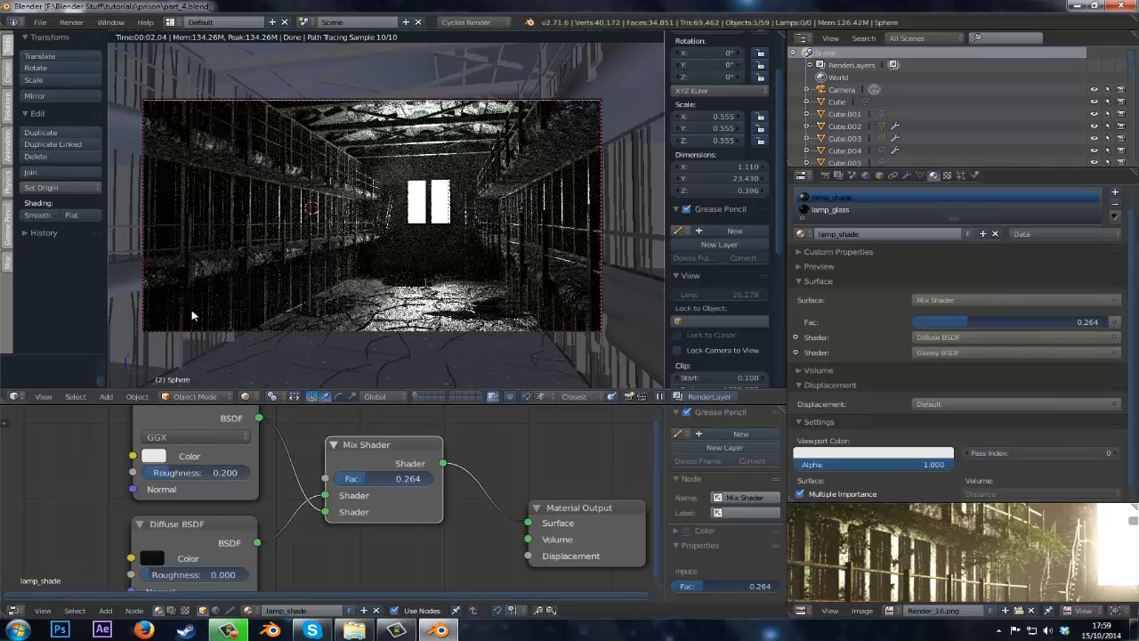
Leave rendered shading, select the chair object and save the file.
key("shift+z")
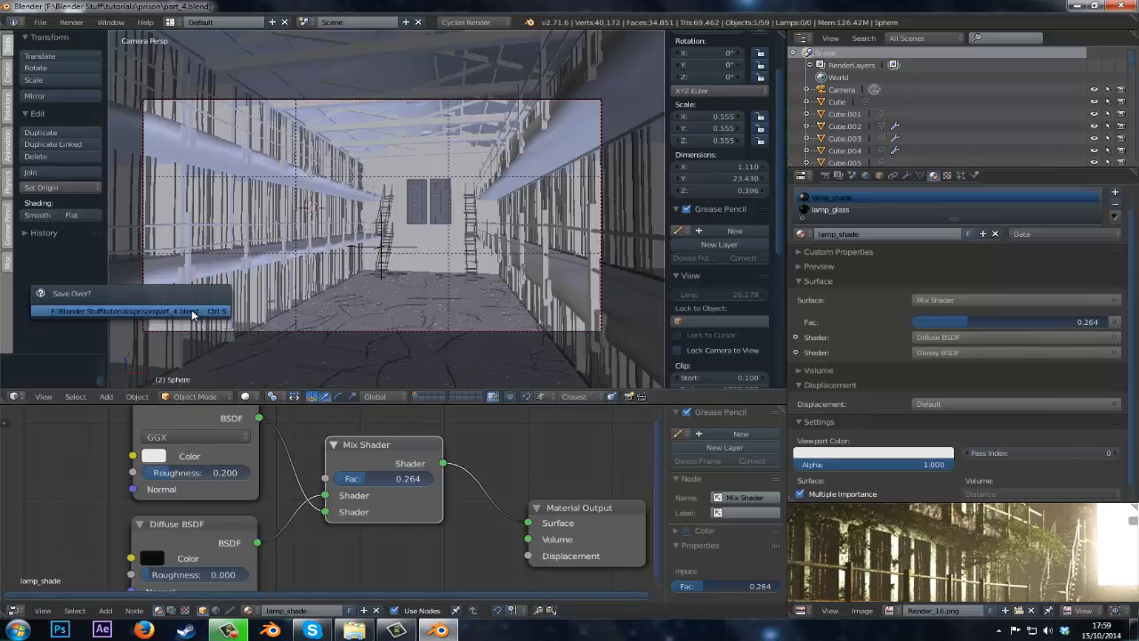
key("z")
right_click(211, 241)
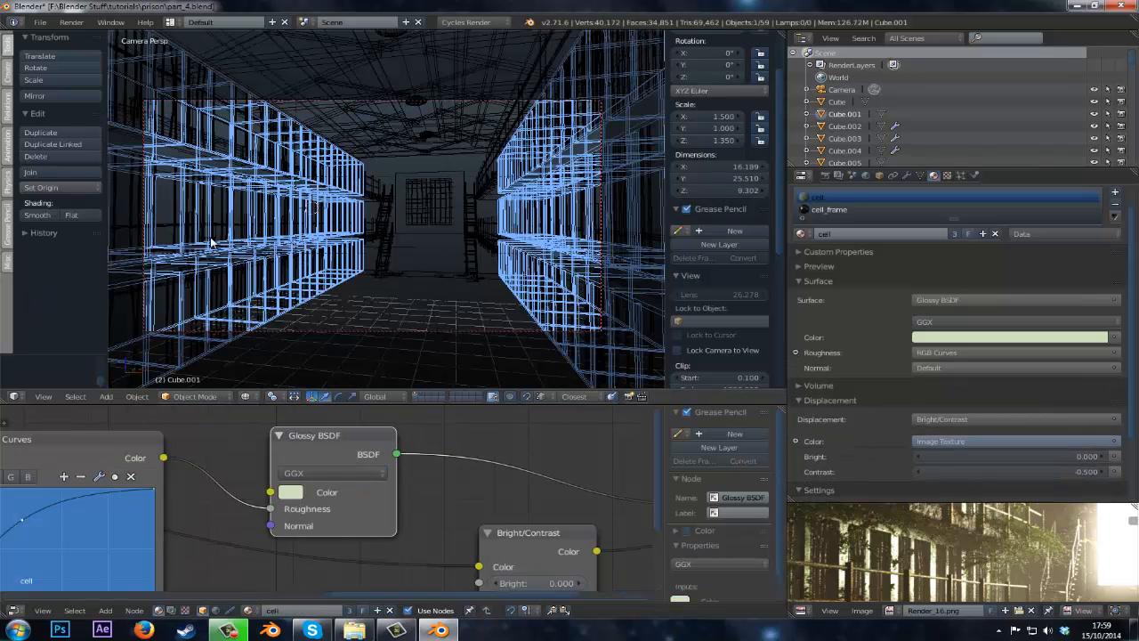
right_click(213, 240)
key("z")
scroll(220, 236, "up", 3)
key("ctrl+s")
left_click(219, 236)
Set the chair material's Diffuse BSDF color to dark brown.
middle_click_drag(447, 203, 565, 182, "shift")
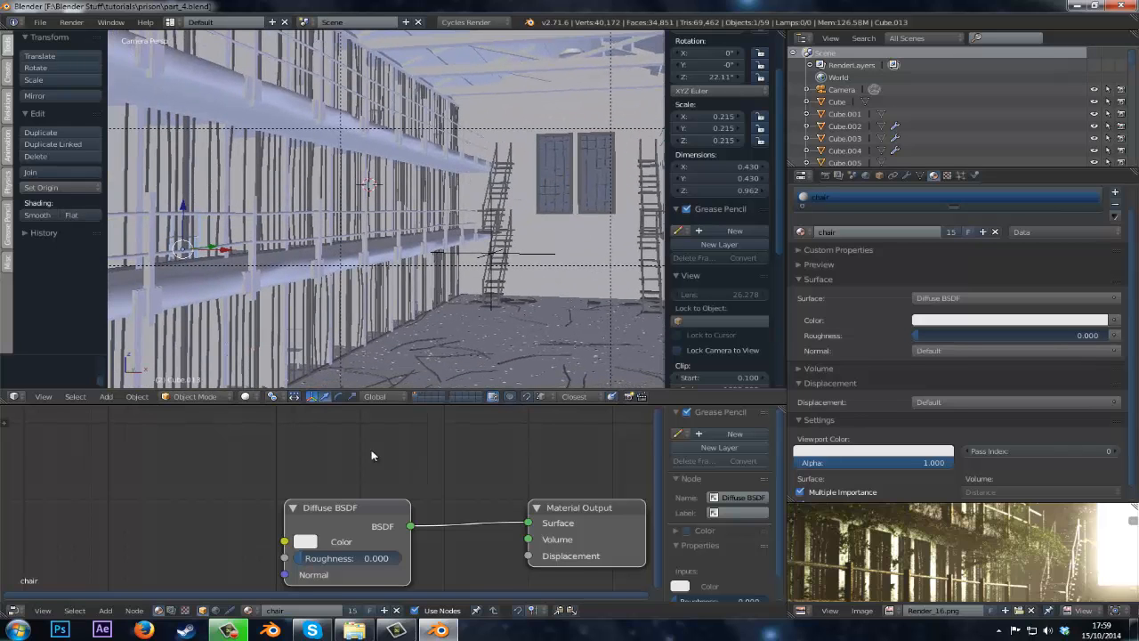
left_click(314, 543)
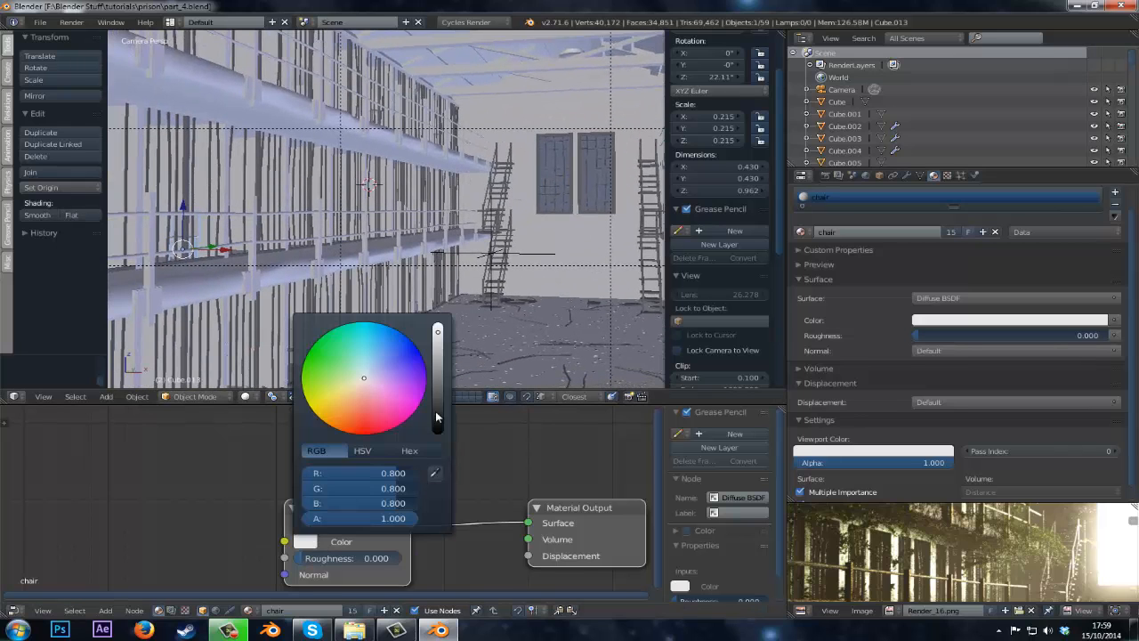
left_click_drag(436, 410, 436, 404)
left_click(357, 397)
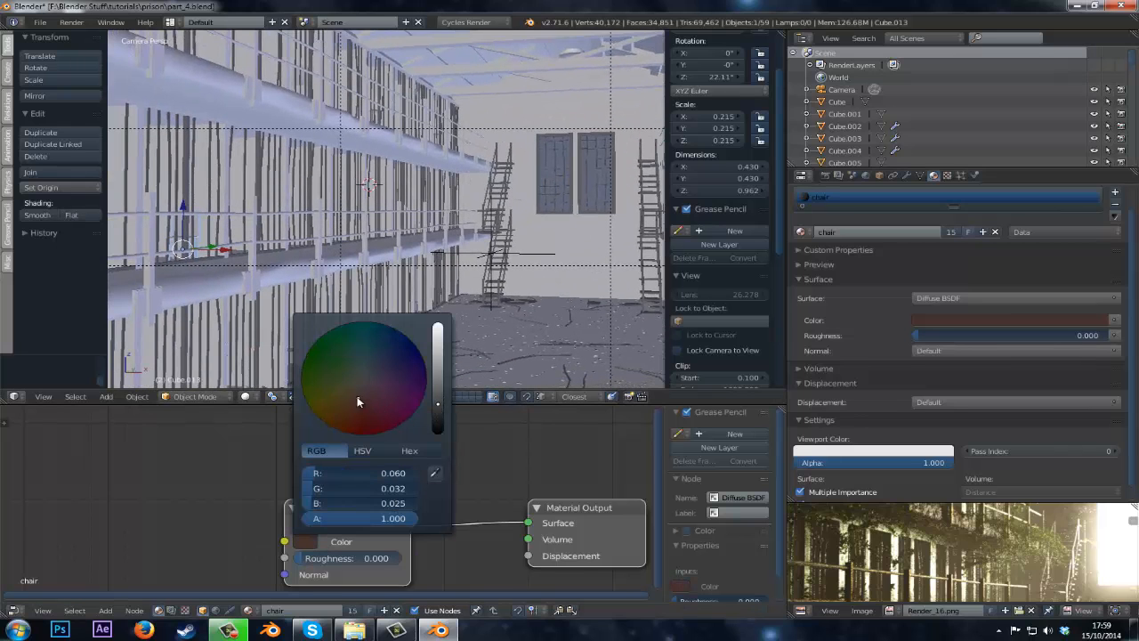
Switch the viewport to rendered shading to preview the scene and save the file.
left_click(246, 396)
left_click(267, 316)
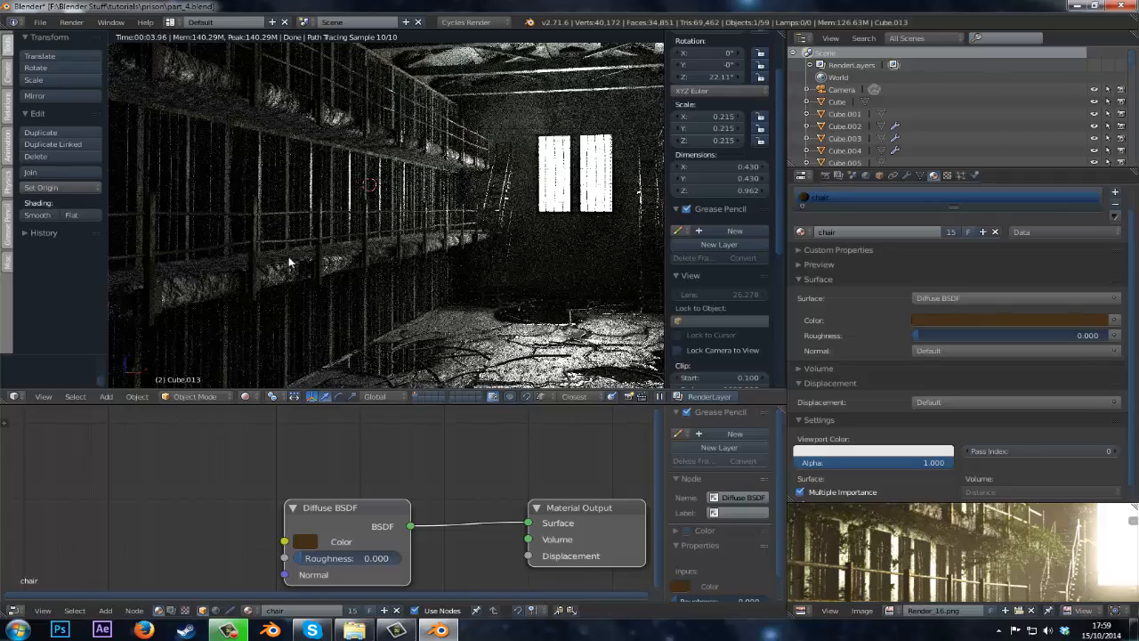
scroll(289, 262, "down", 2)
key("ctrl+s")
left_click(463, 247)
middle_click_drag(427, 266, 395, 271, "shift")
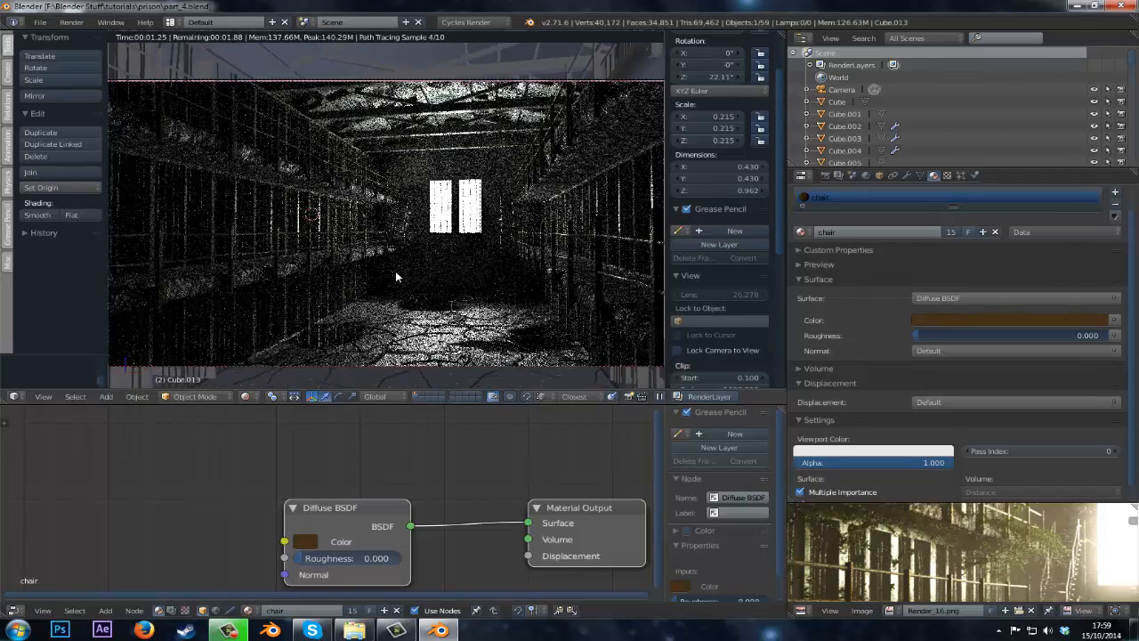
key("ctrl+s")
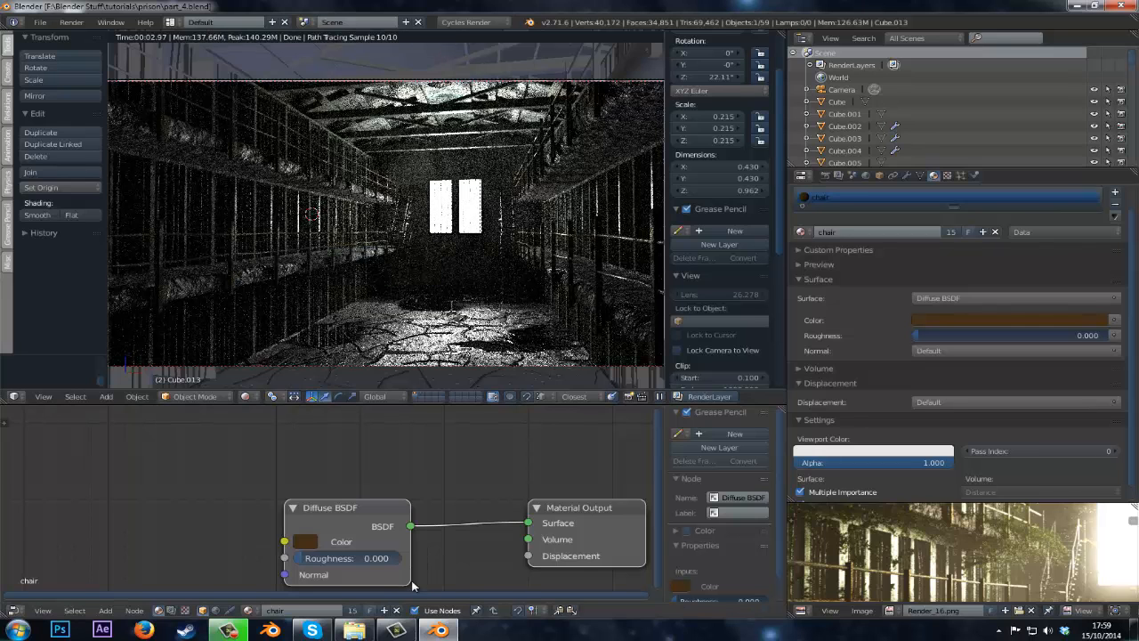